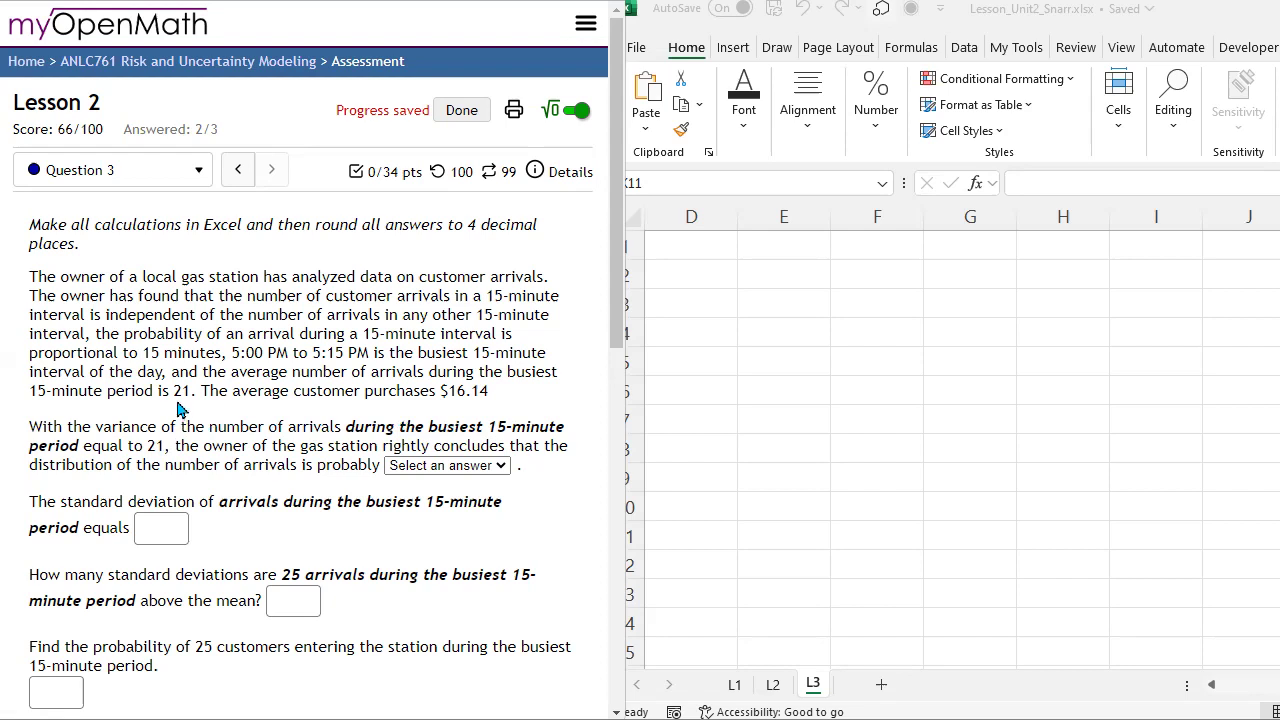
# Highlight the average number of arrivals in the problem text and answer the distribution question with poisson.
pyautogui.moveTo(187, 392); pyautogui.dragTo(168, 393)
pyautogui.click(421, 476)
pyautogui.click(408, 552)
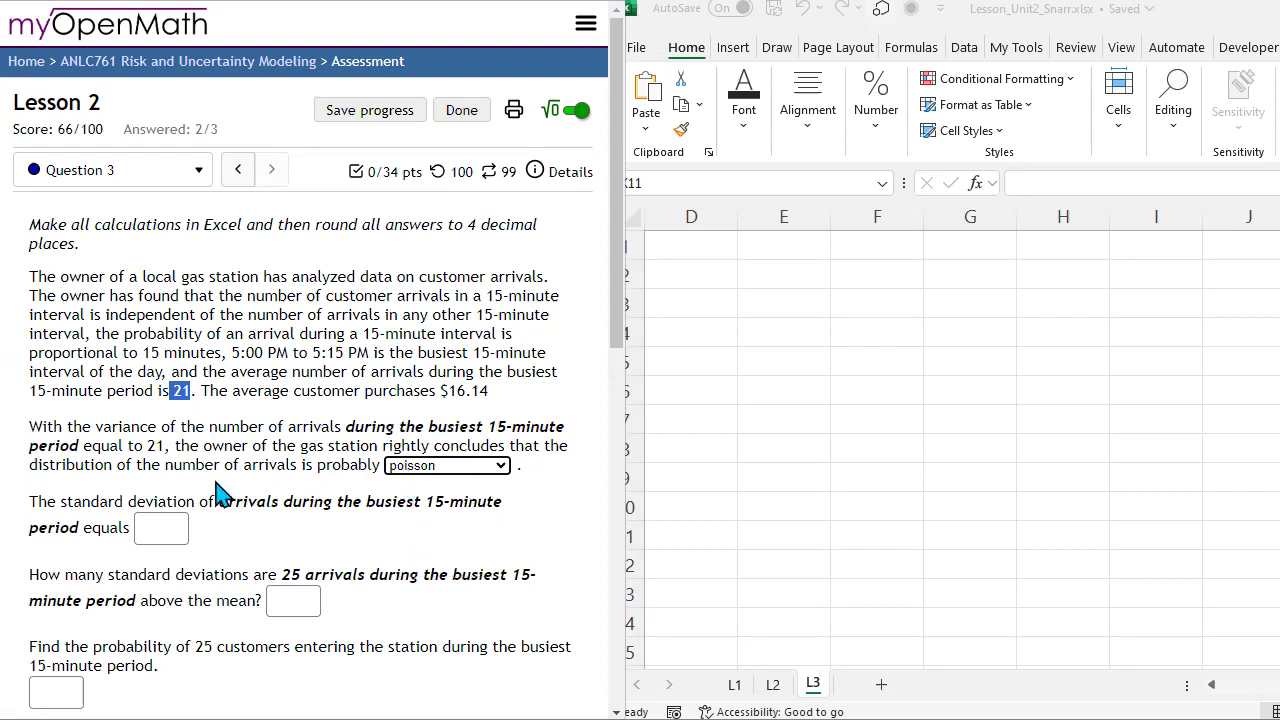
# Examine the variance, the average arrivals and the independence statement in the problem, and check them against the poisson choice.
pyautogui.doubleClick(157, 446)
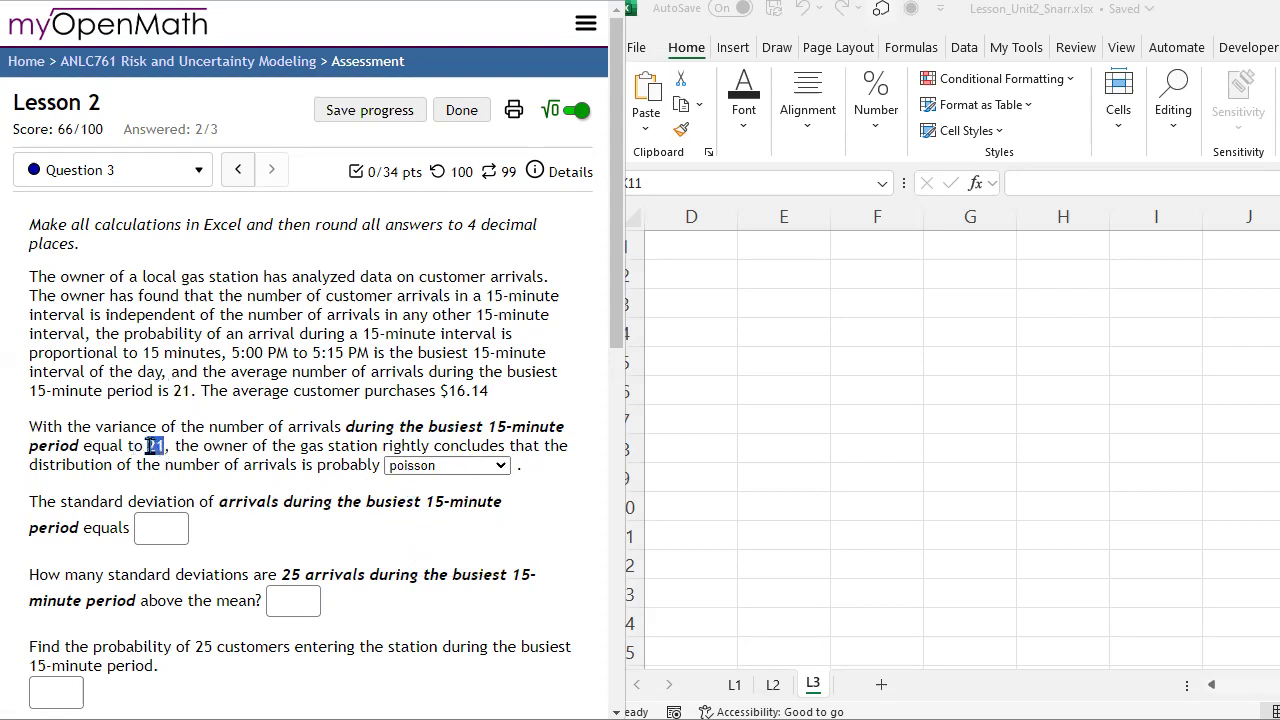
pyautogui.moveTo(190, 391); pyautogui.dragTo(176, 391)
pyautogui.click(178, 391)
pyautogui.moveTo(104, 316); pyautogui.dragTo(306, 316)
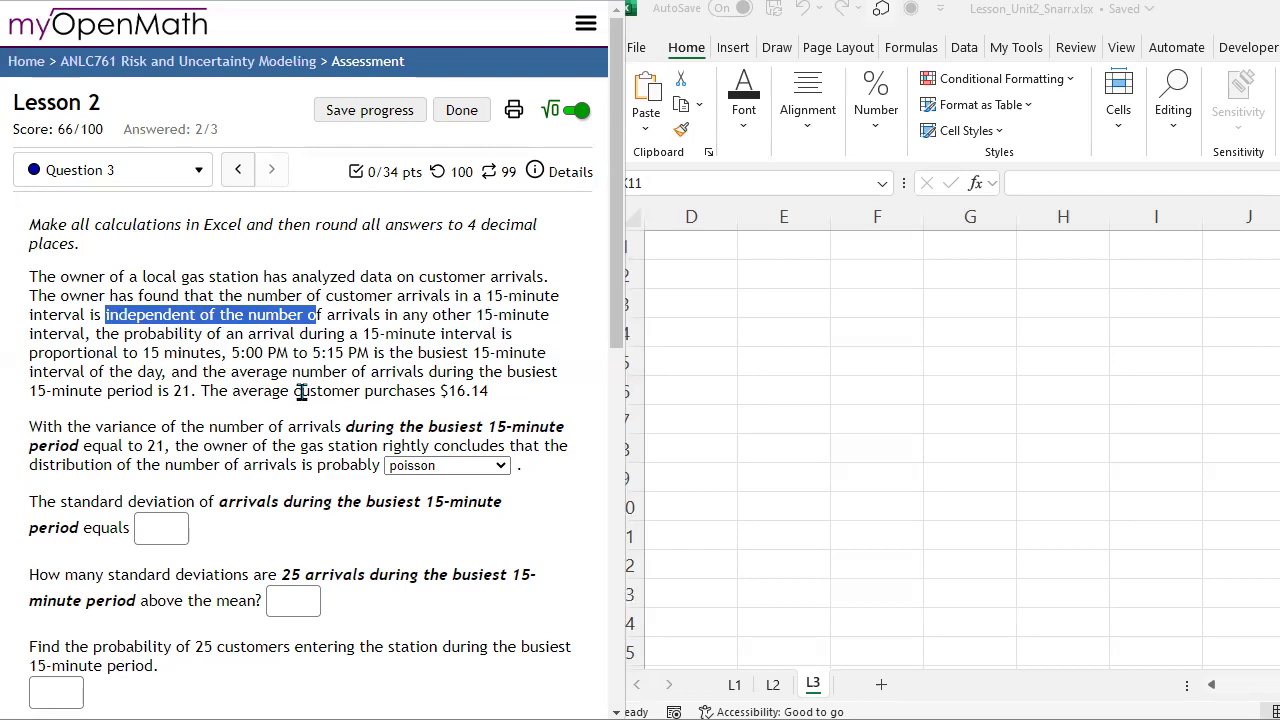
pyautogui.doubleClick(177, 391)
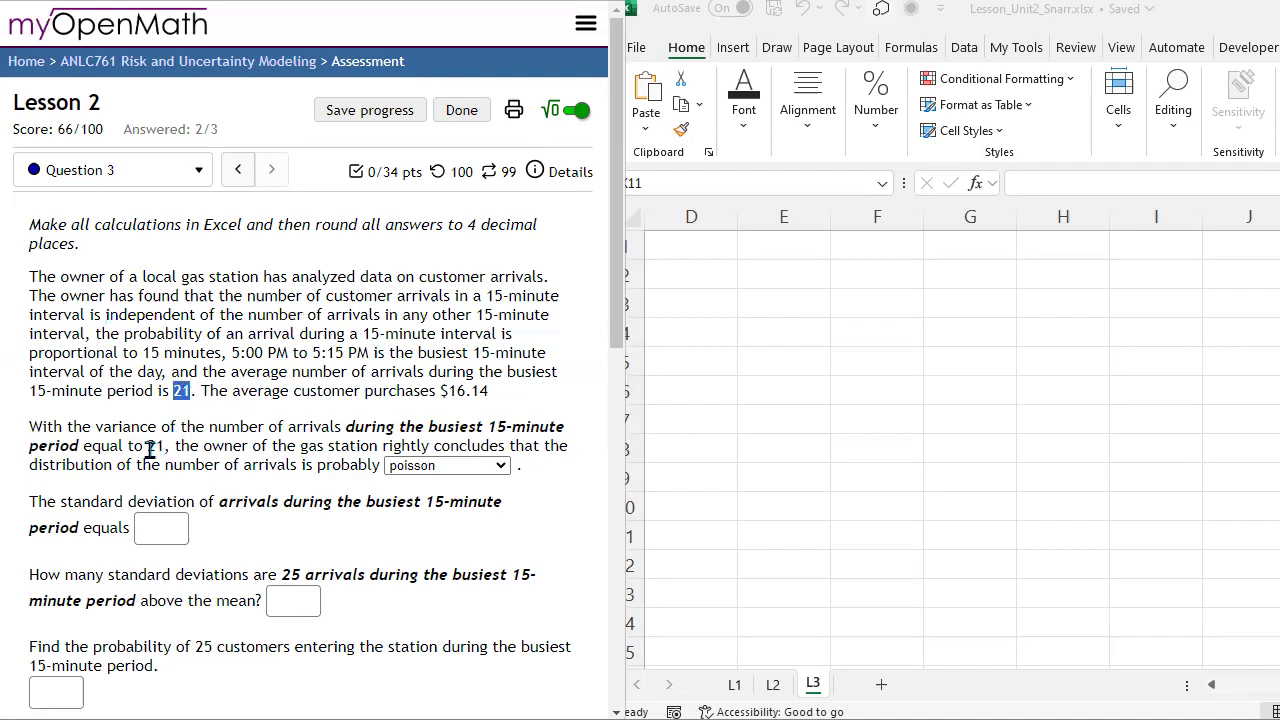
pyautogui.moveTo(146, 447); pyautogui.dragTo(164, 447)
pyautogui.click(466, 466)
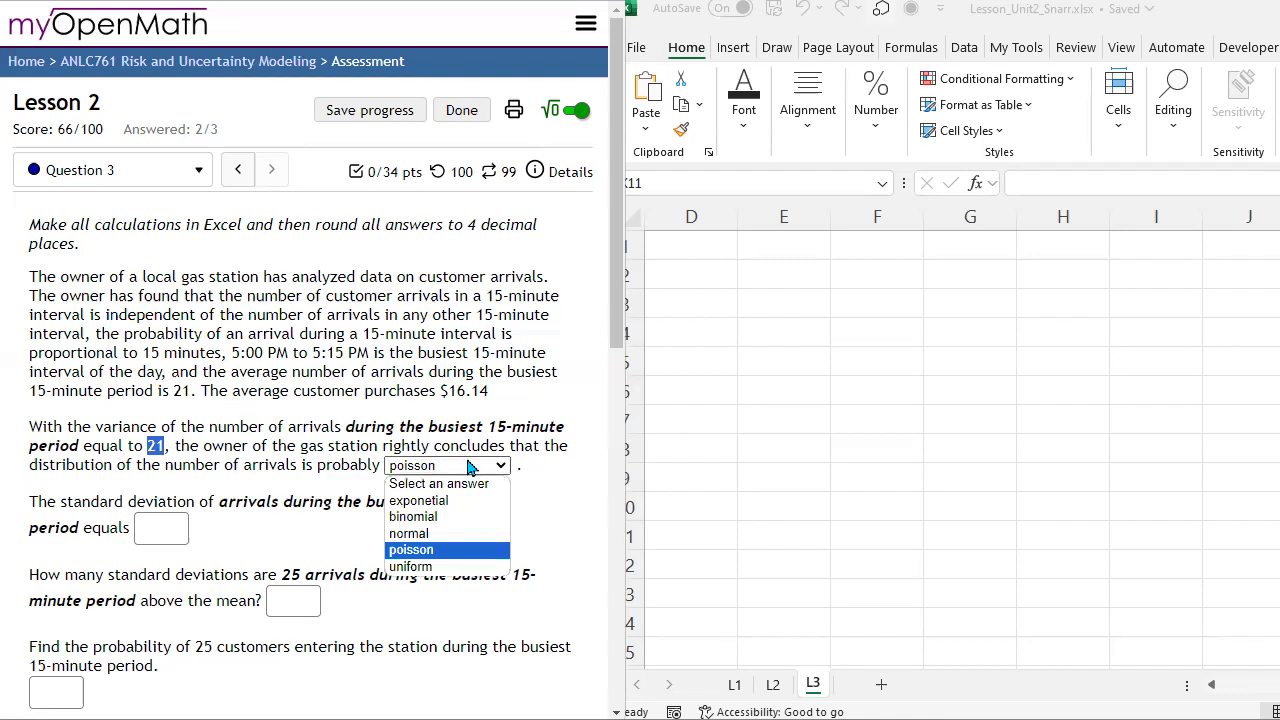
pyautogui.click(431, 556)
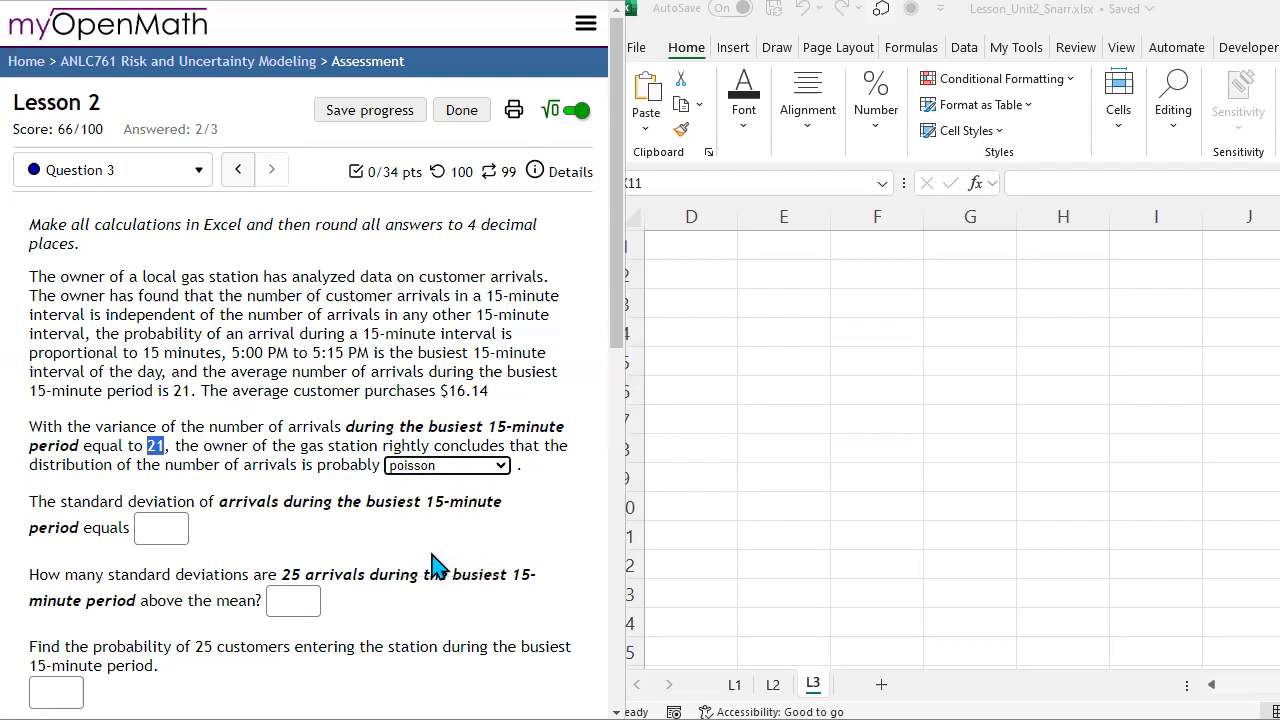
# Copy the blank calculation table from the end of Question 3 and paste it into the L3 sheet starting at cell D1.
pyautogui.scroll(-7, 400, 533)
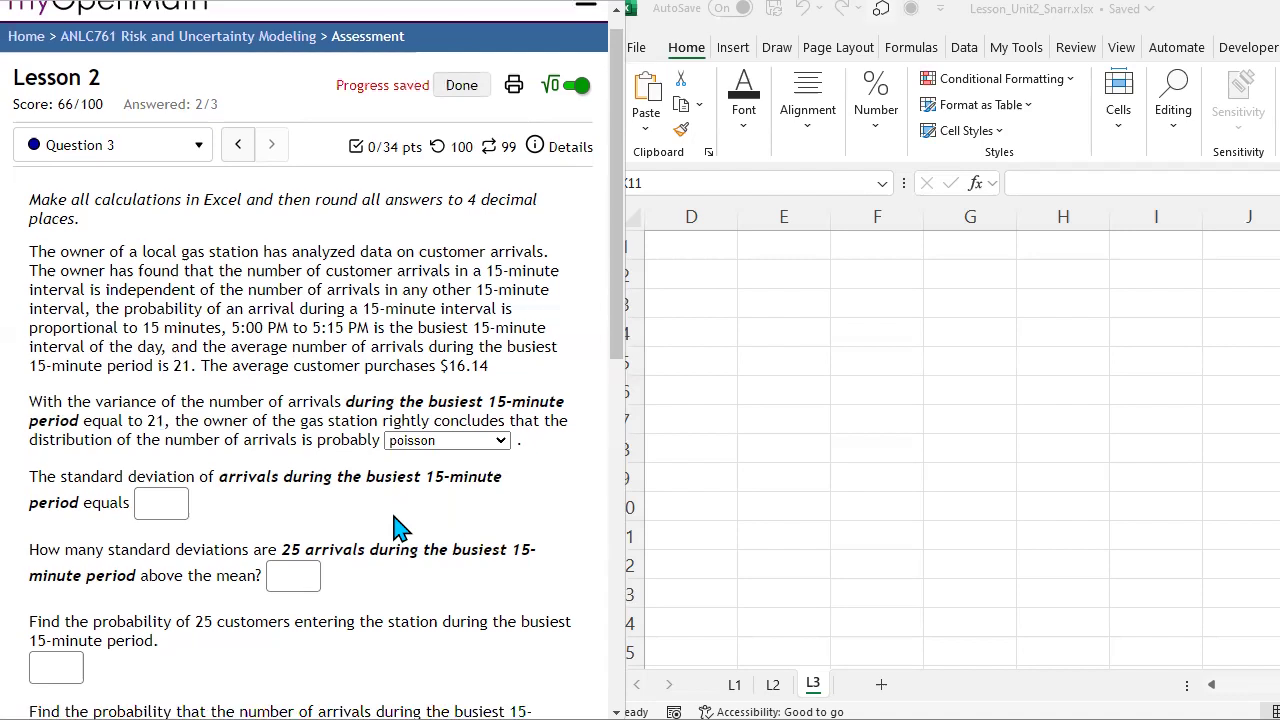
pyautogui.moveTo(98, 283); pyautogui.dragTo(60, 687)
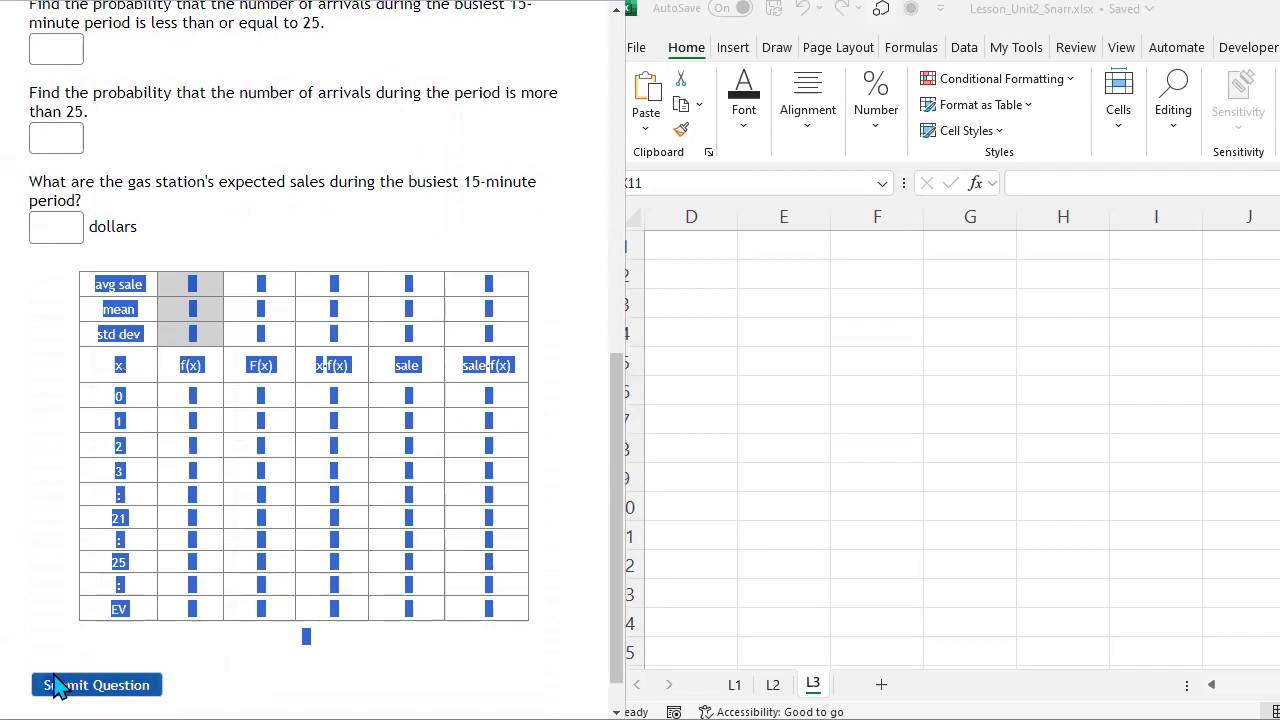
pyautogui.rightClick(60, 687)
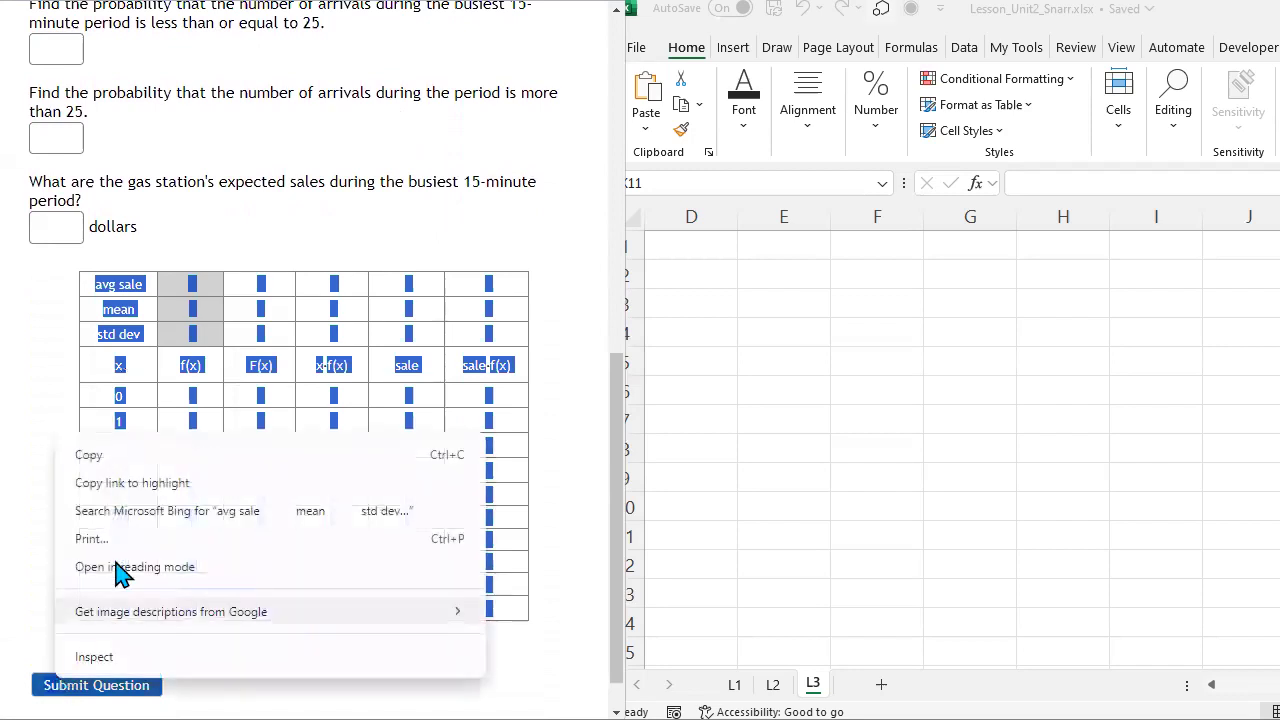
pyautogui.click(129, 450)
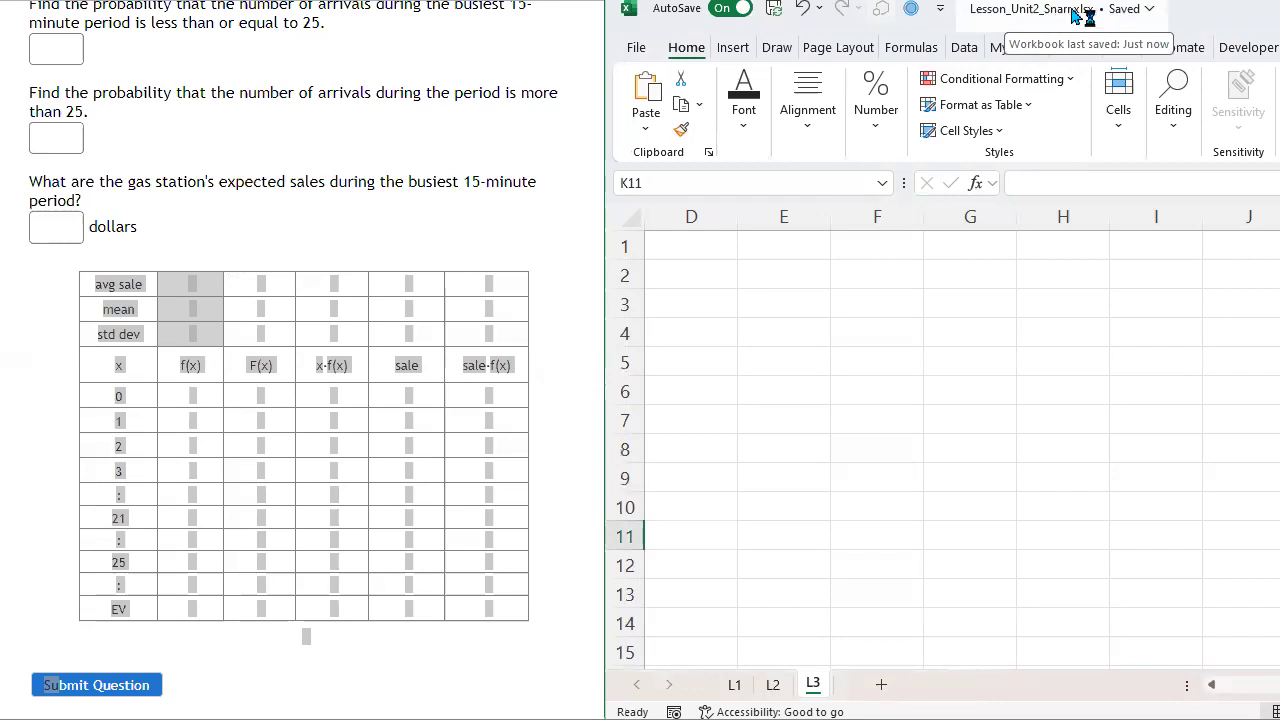
pyautogui.rightClick(703, 233)
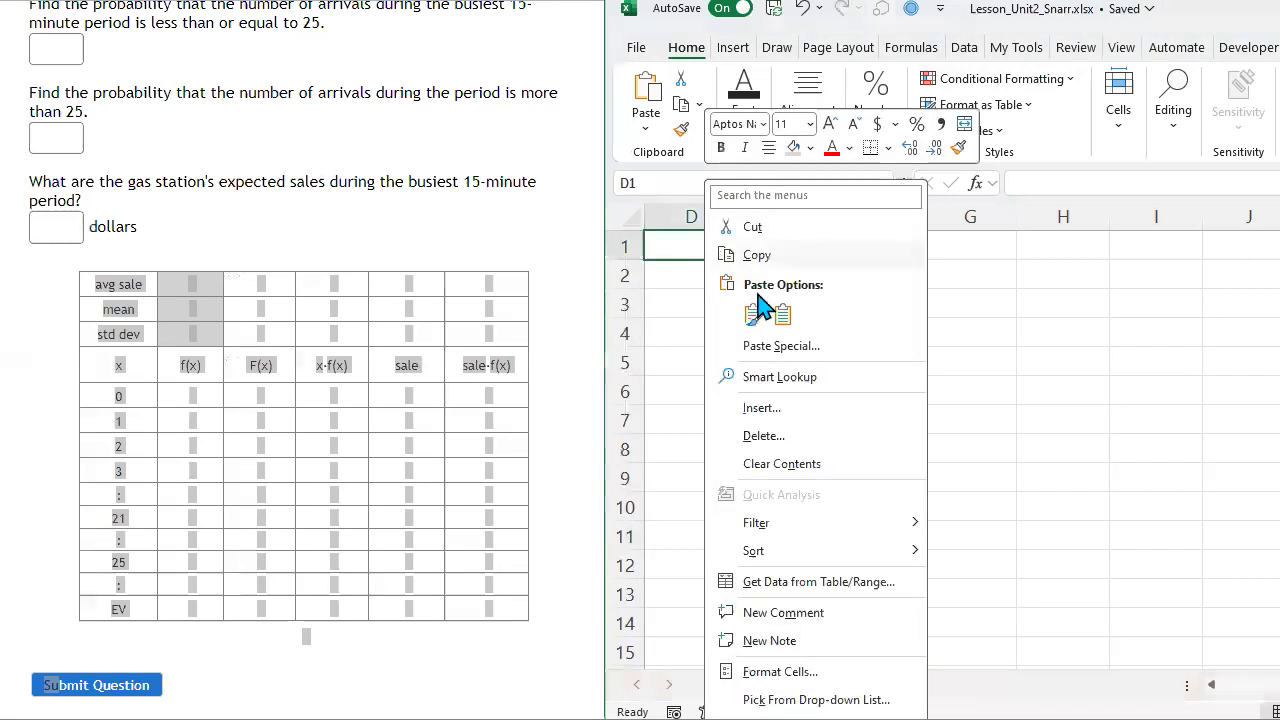
pyautogui.click(752, 314)
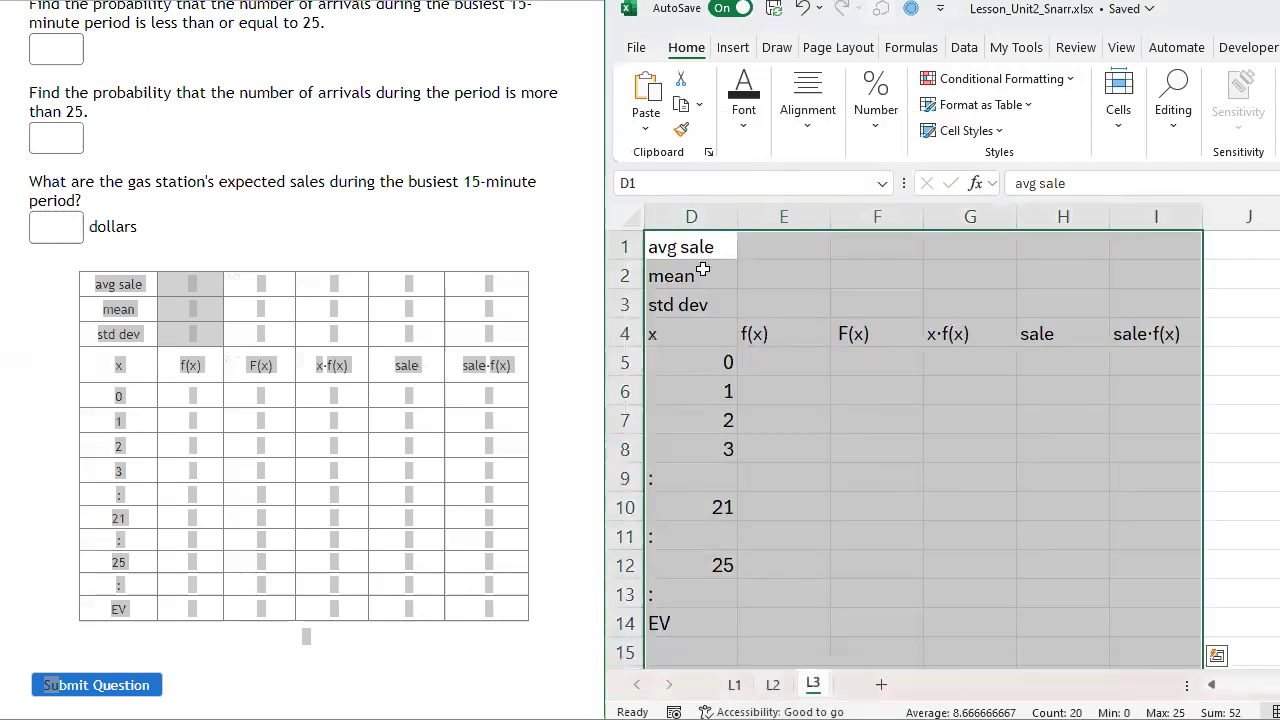
pyautogui.rightClick(701, 237)
pyautogui.click(781, 284)
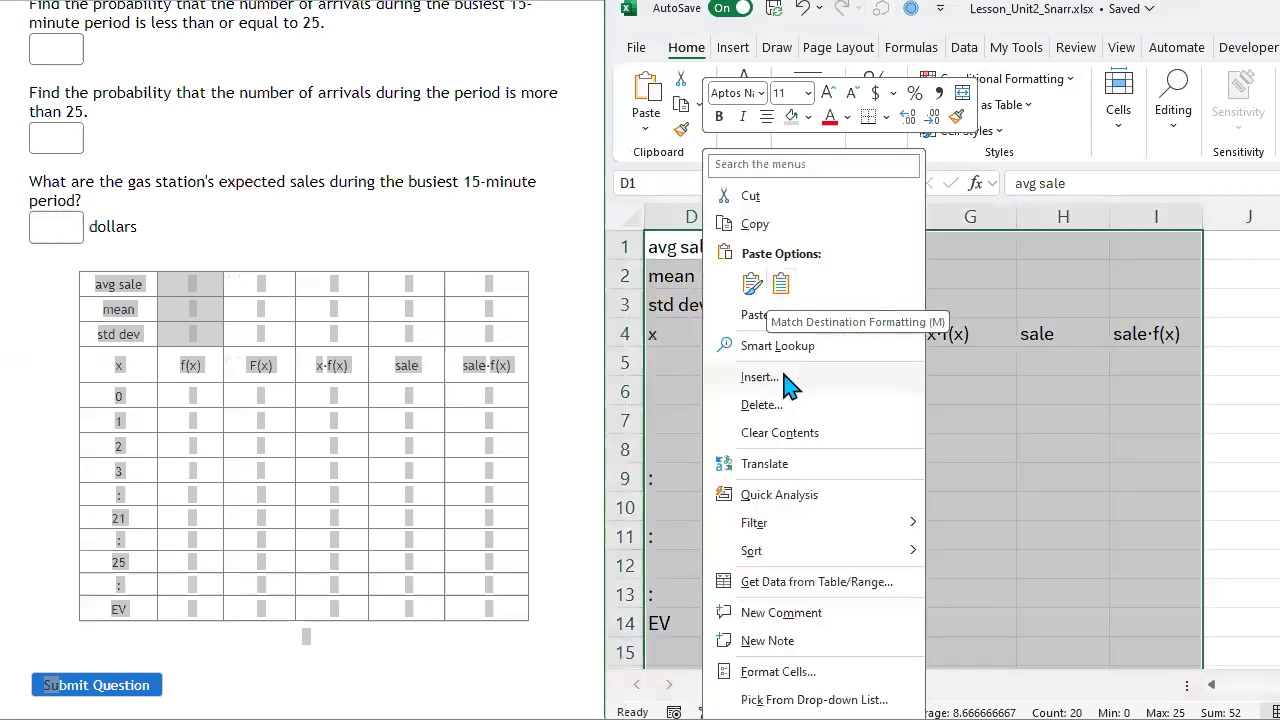
# Center the contents of the table range D4:I14 horizontally.
pyautogui.click(697, 340)
pyautogui.moveTo(725, 474); pyautogui.dragTo(1137, 633)
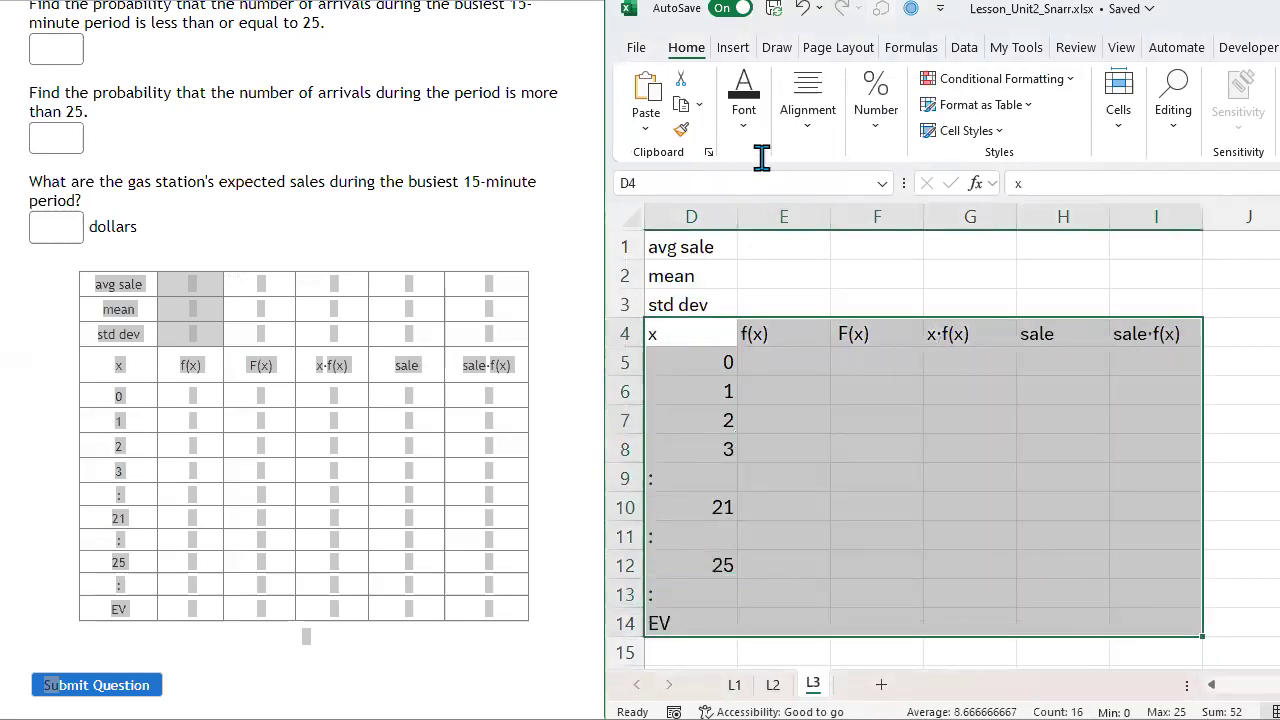
pyautogui.click(808, 110)
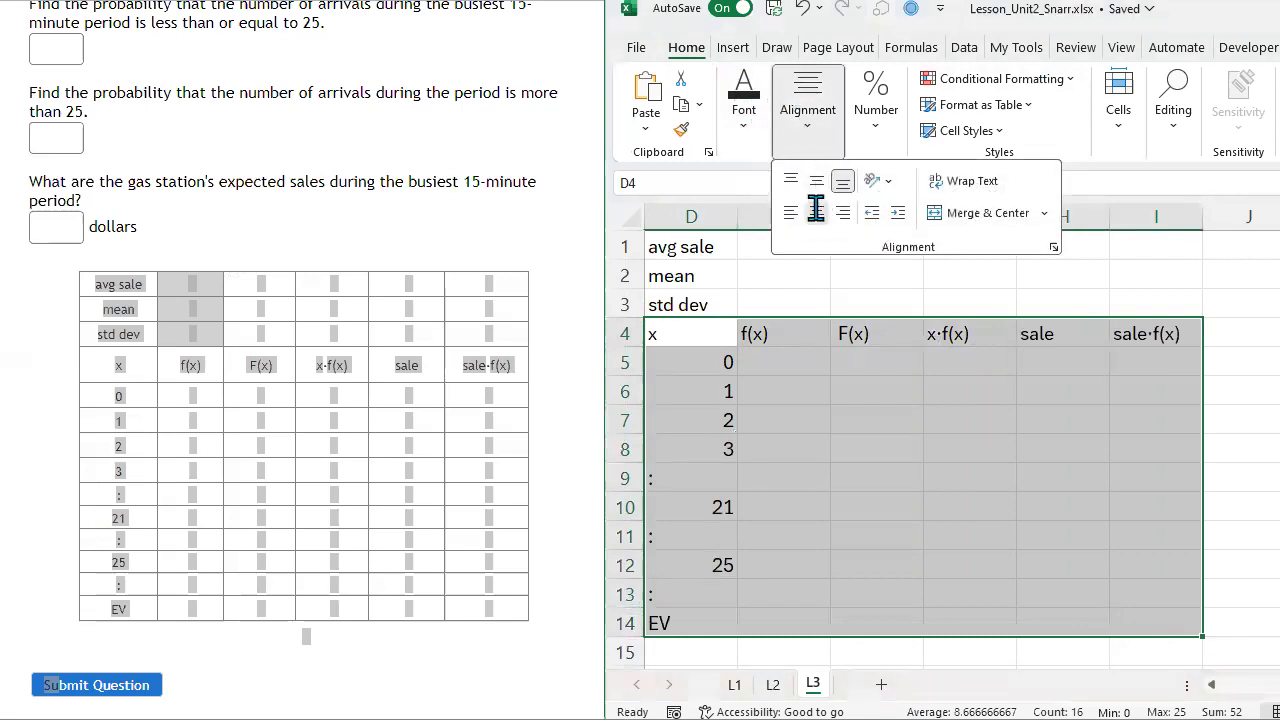
pyautogui.click(828, 218)
pyautogui.click(966, 530)
pyautogui.click(970, 532)
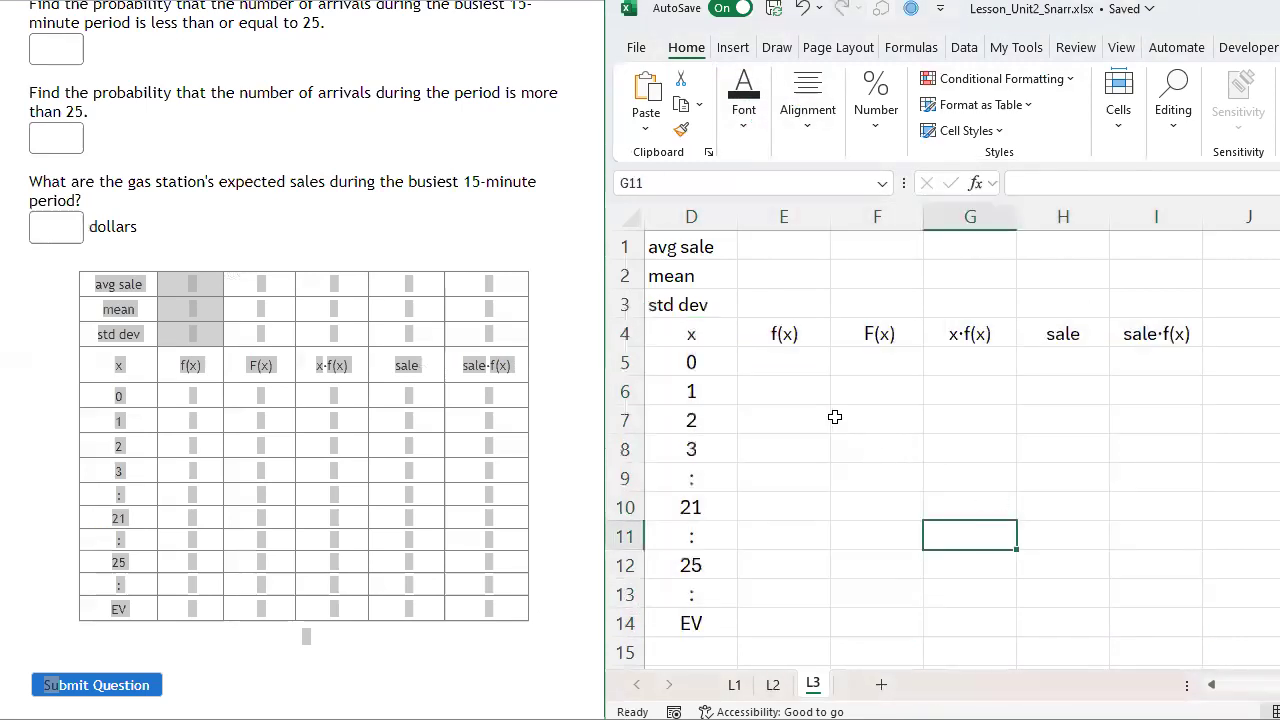
# Give the input cells E1:E3 a light gray fill and borders.
pyautogui.moveTo(795, 248); pyautogui.dragTo(799, 312)
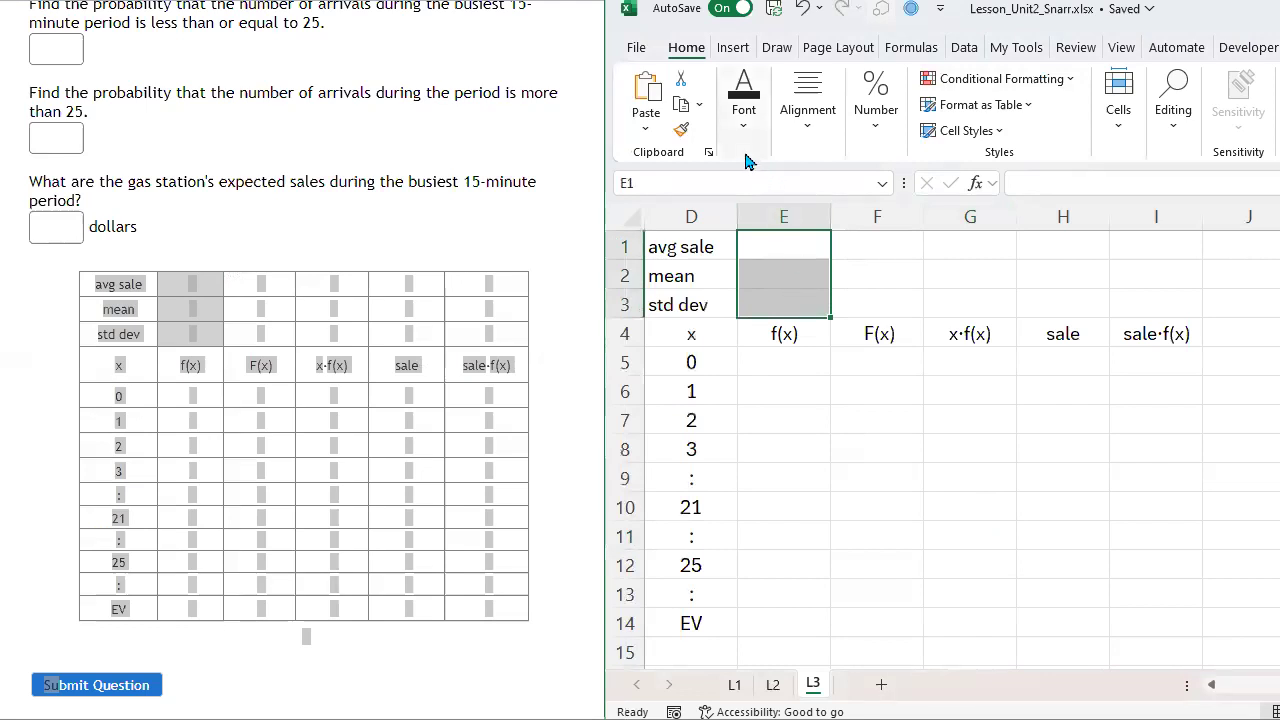
pyautogui.click(743, 130)
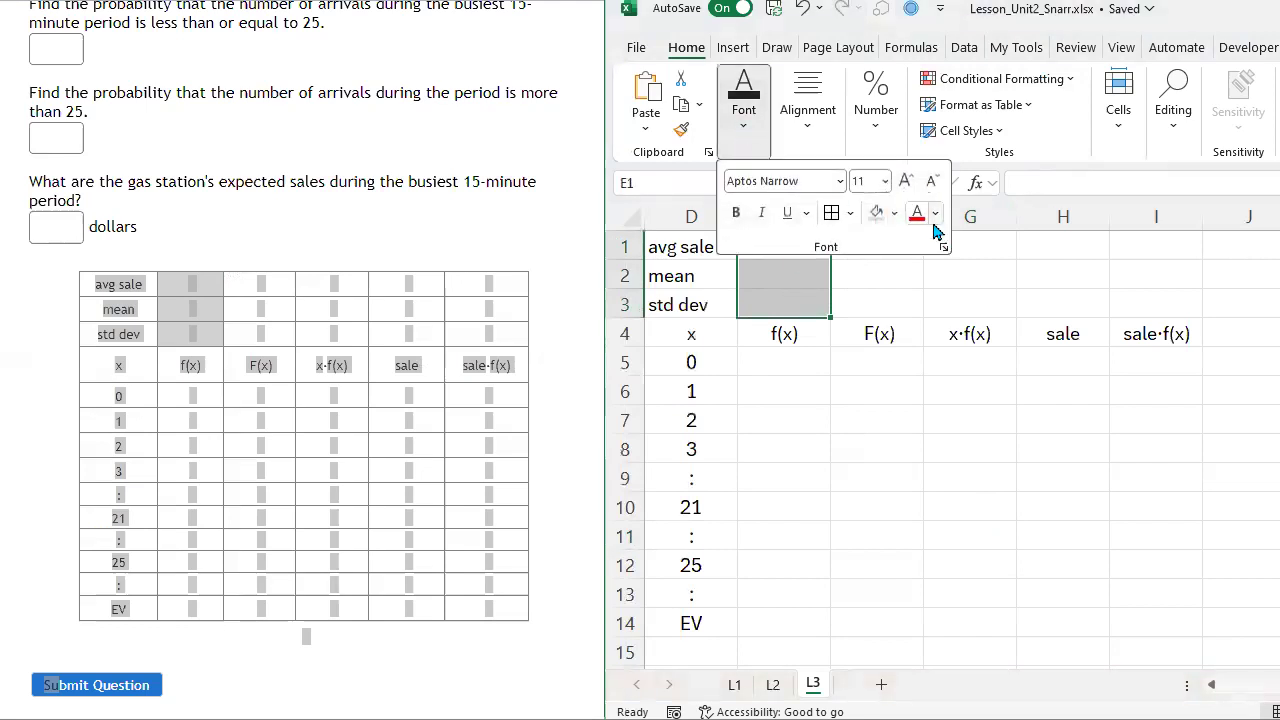
pyautogui.click(876, 216)
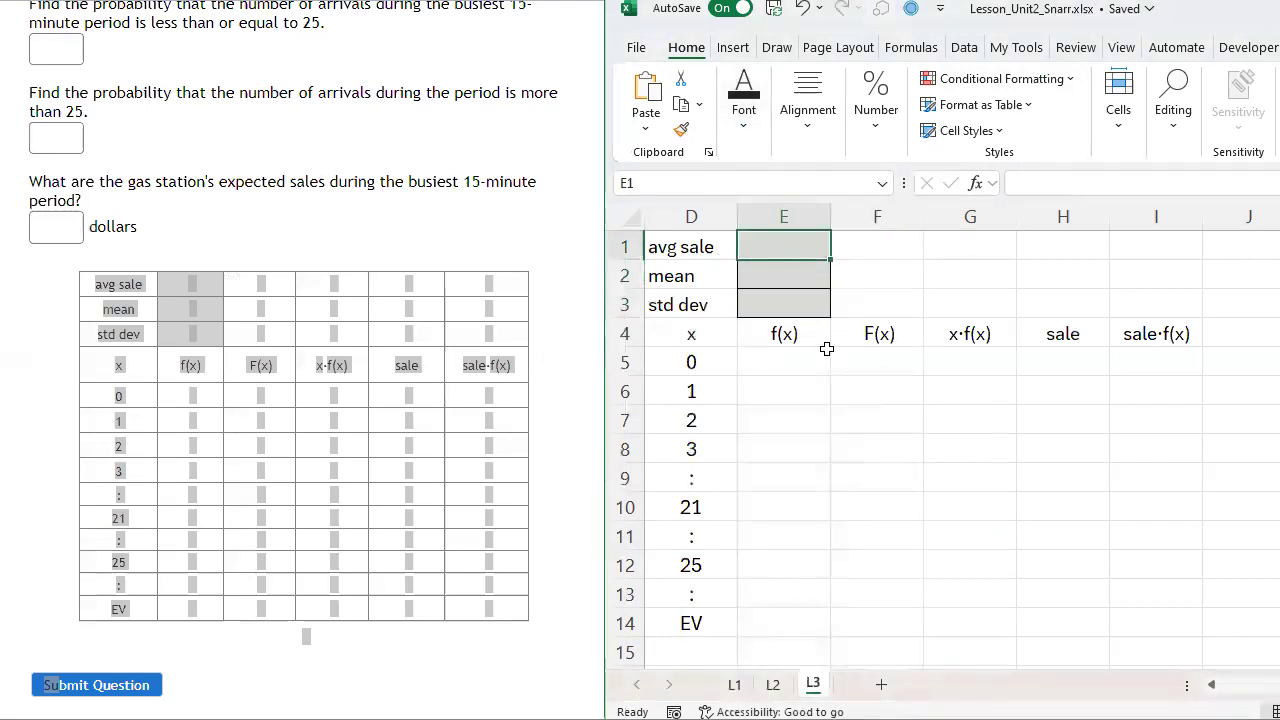
# Enter the average sale 16.14 in E1 and the mean 21 in E2, using the figures from the problem text.
pyautogui.scroll(7, 314, 340)
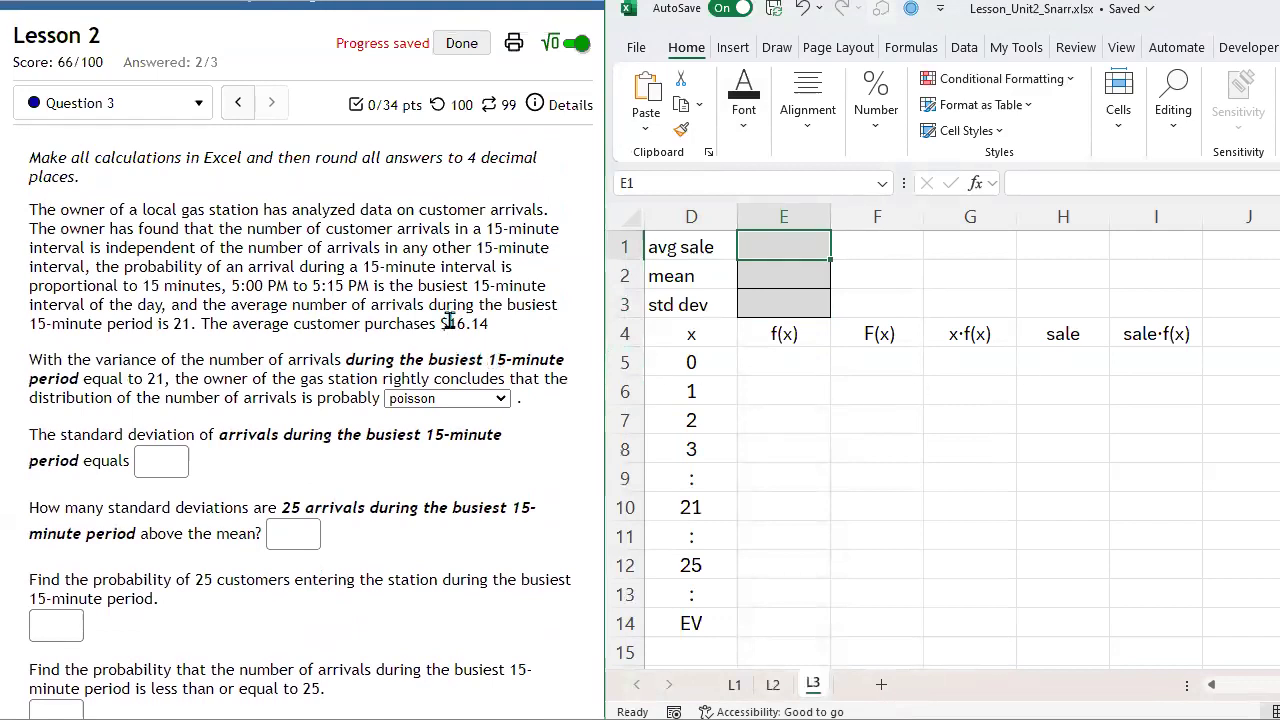
pyautogui.moveTo(446, 324); pyautogui.dragTo(487, 328)
pyautogui.hotkey('alt', 'Tab')
pyautogui.write('16.14')
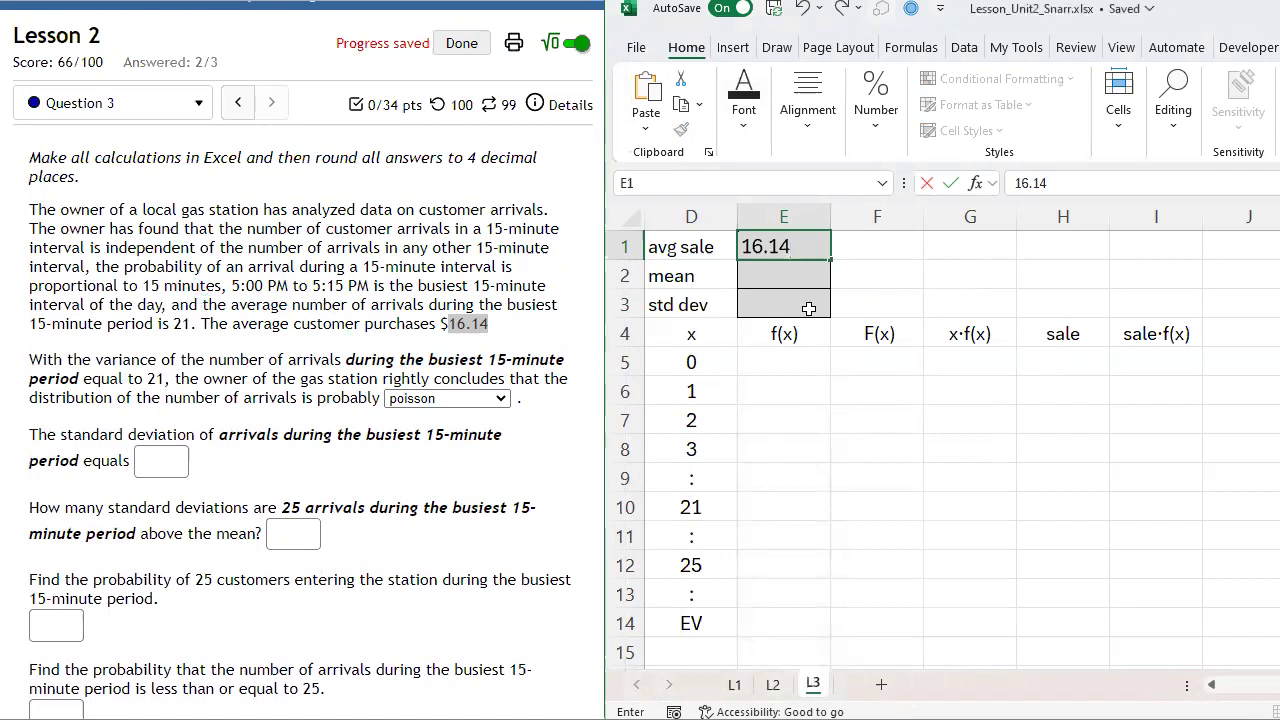
pyautogui.click(790, 271)
pyautogui.write('21')
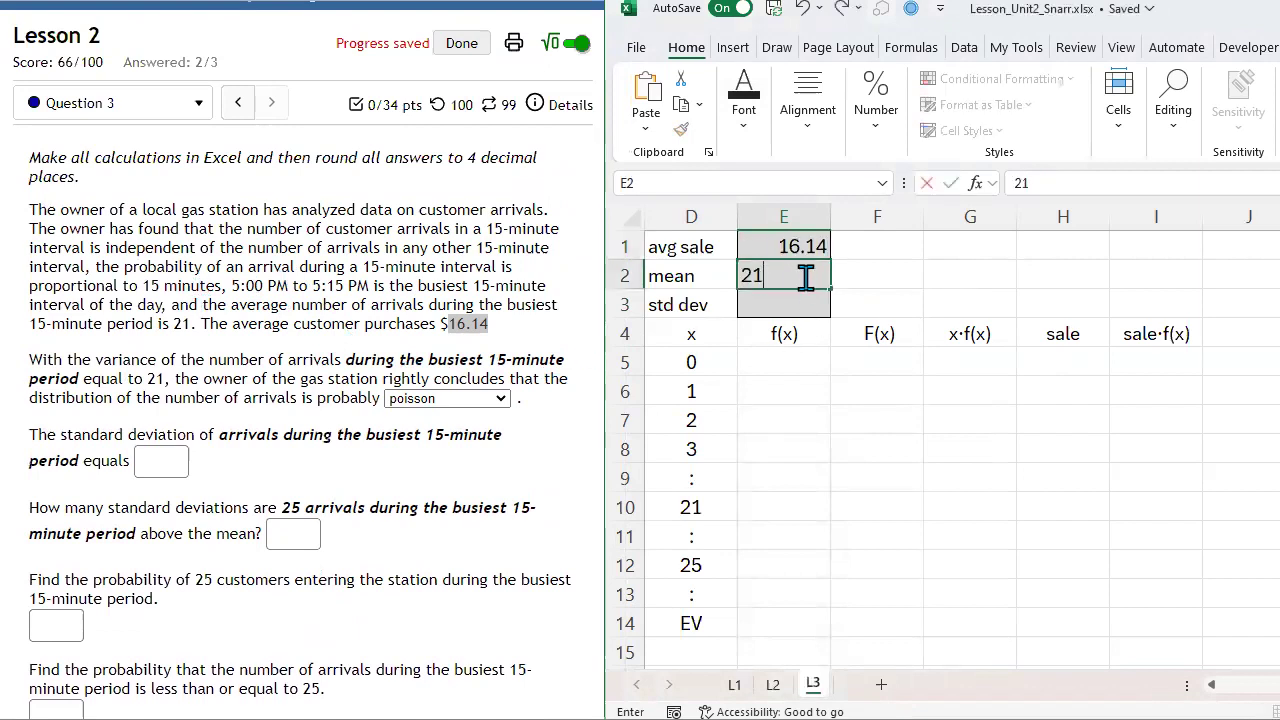
pyautogui.click(814, 305)
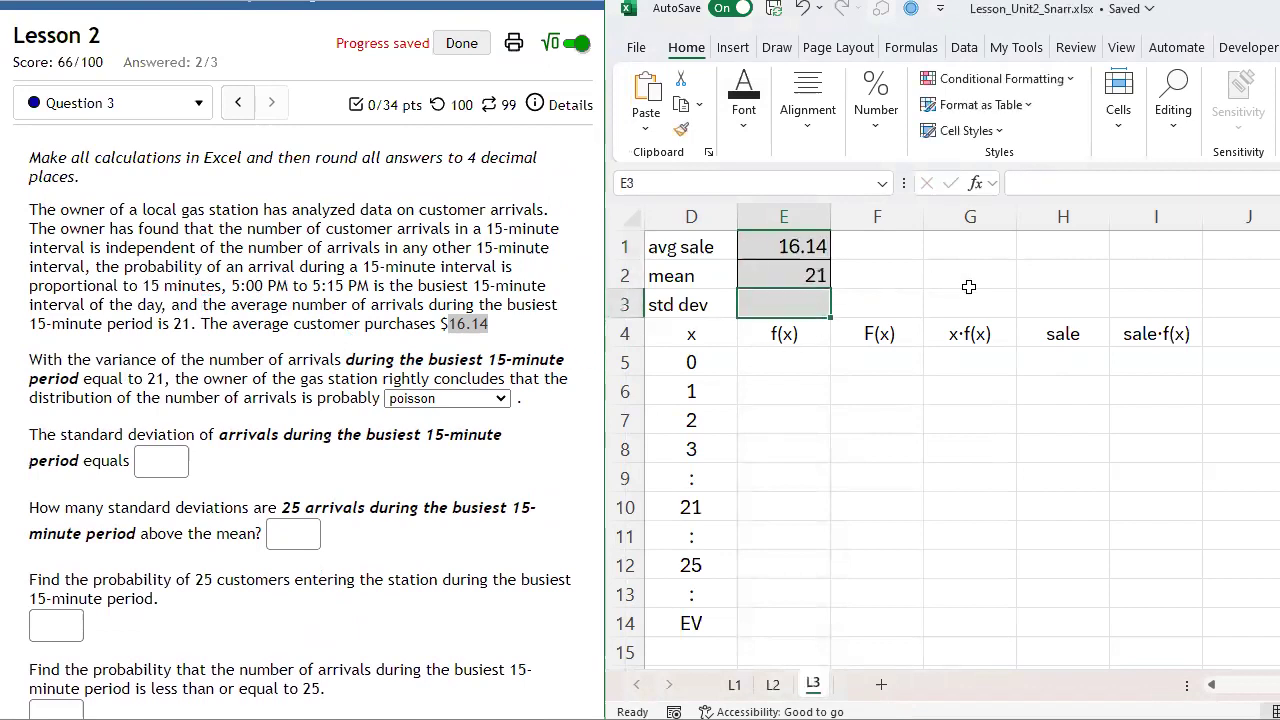
# Calculate the standard deviation in E3 as the square root of the mean with =SQRT(E2).
pyautogui.write('=')
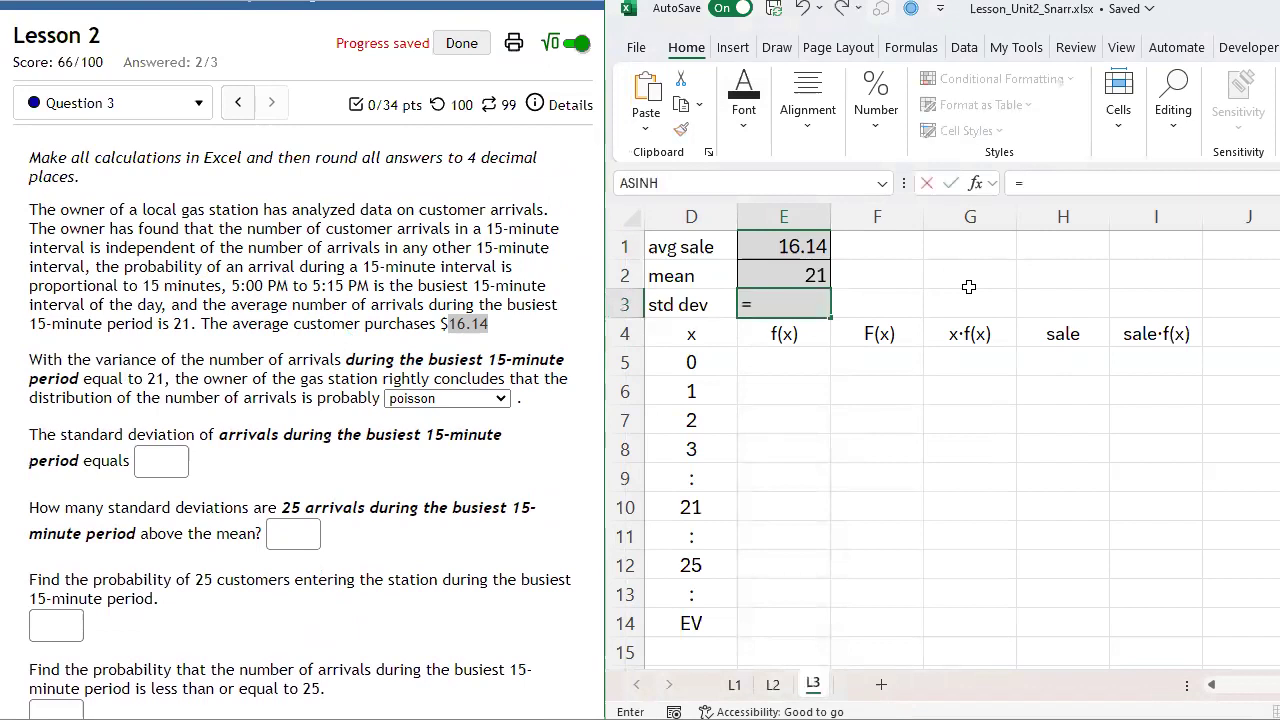
pyautogui.write('sq')
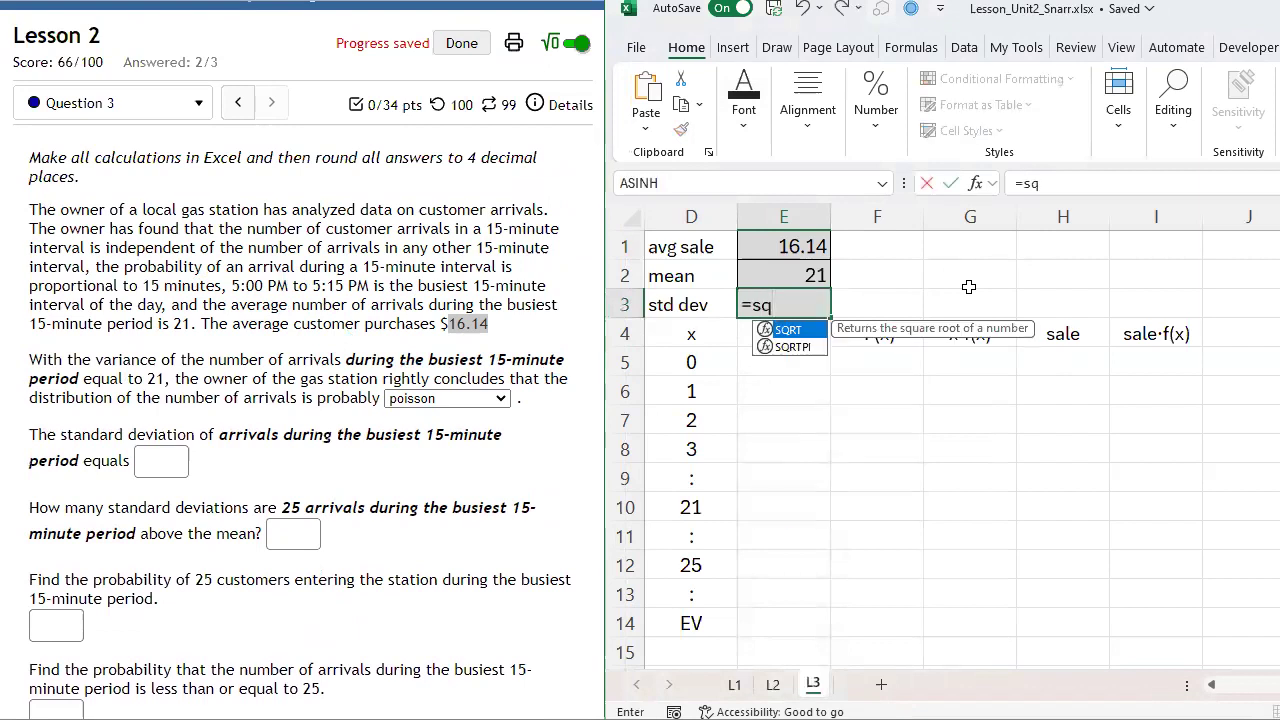
pyautogui.write('rt(21')
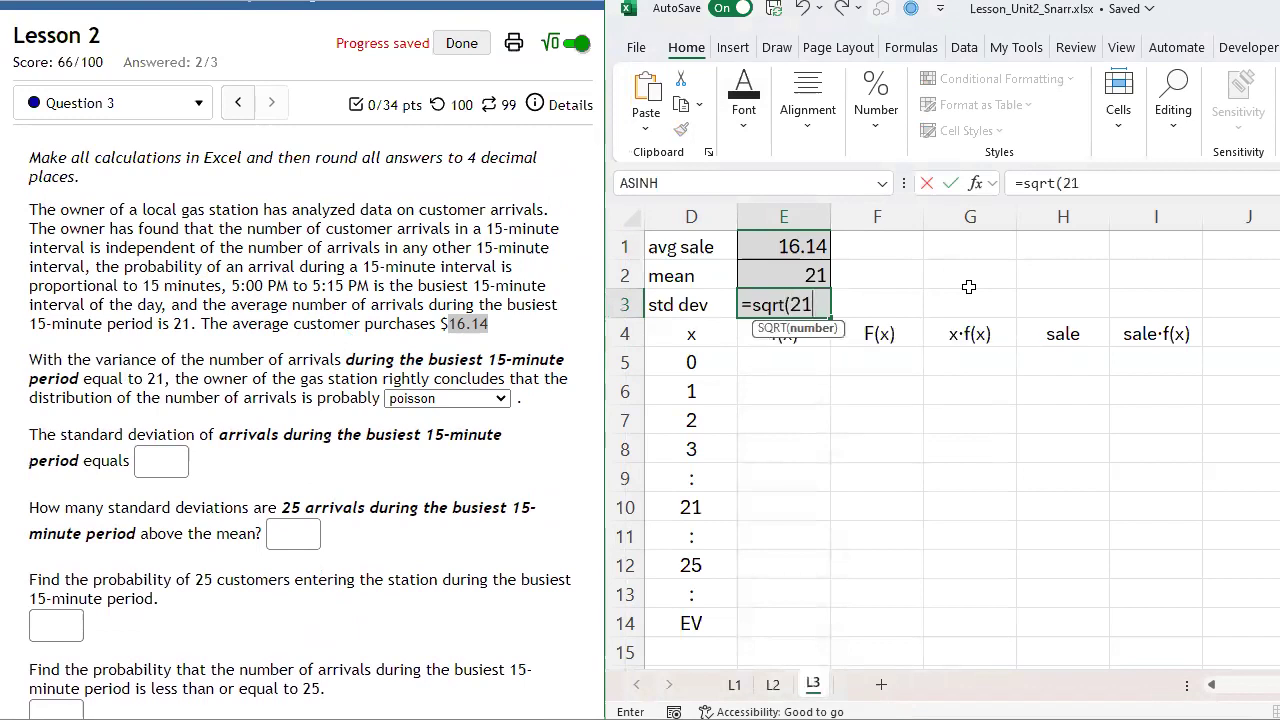
pyautogui.press('BackSpace')
pyautogui.press('BackSpace')
pyautogui.click(816, 272)
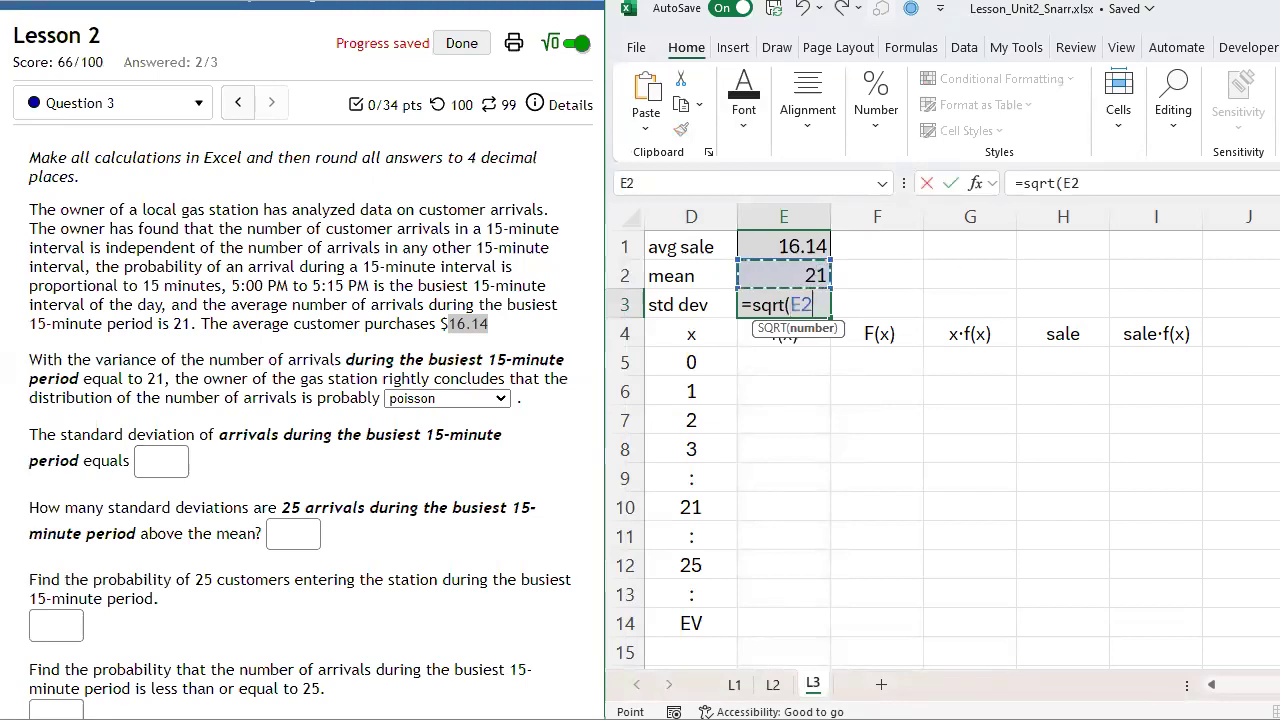
pyautogui.write(')')
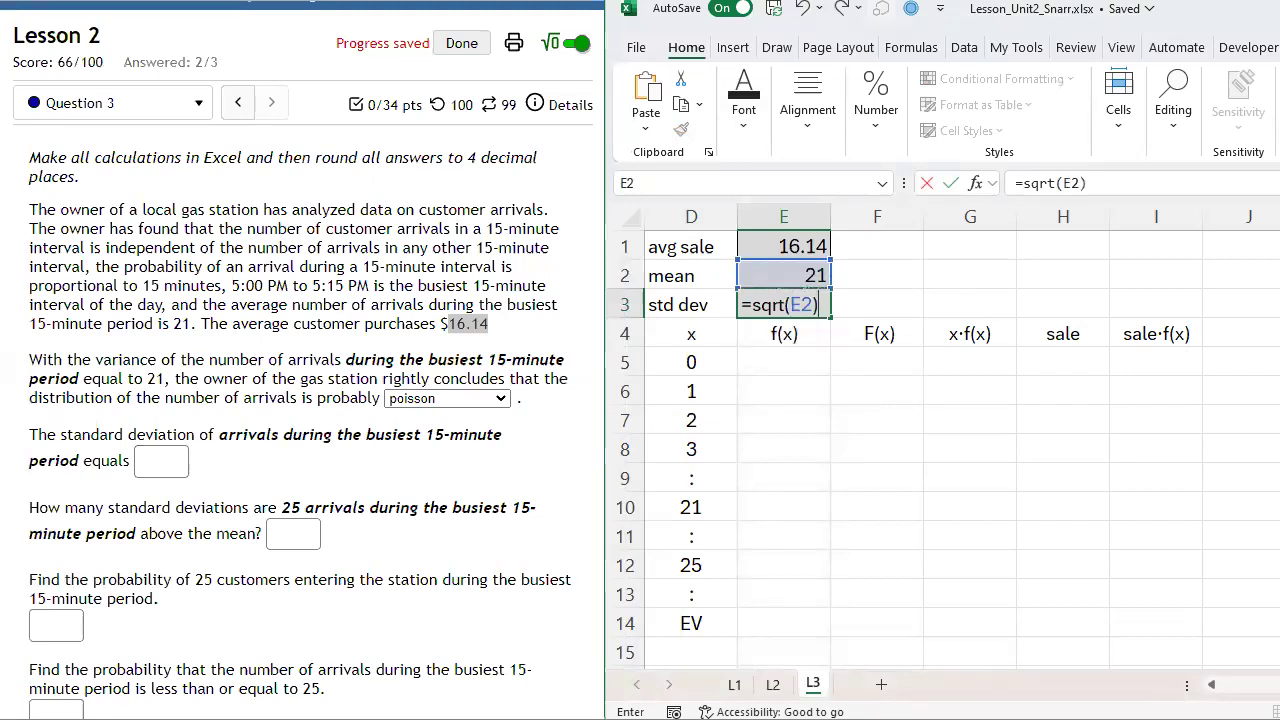
pyautogui.press('Return')
pyautogui.press('Up')
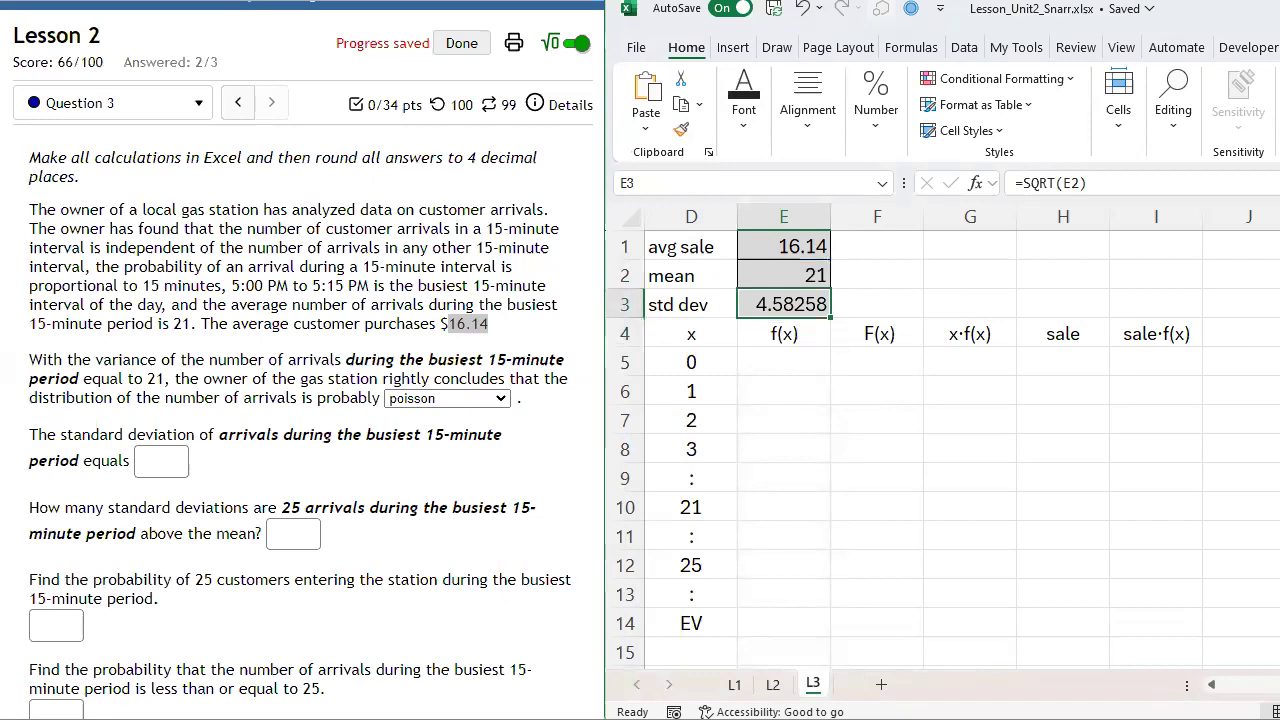
# Clear the standard deviation cell E3 by filling the empty cell F3 over it.
pyautogui.click(880, 310)
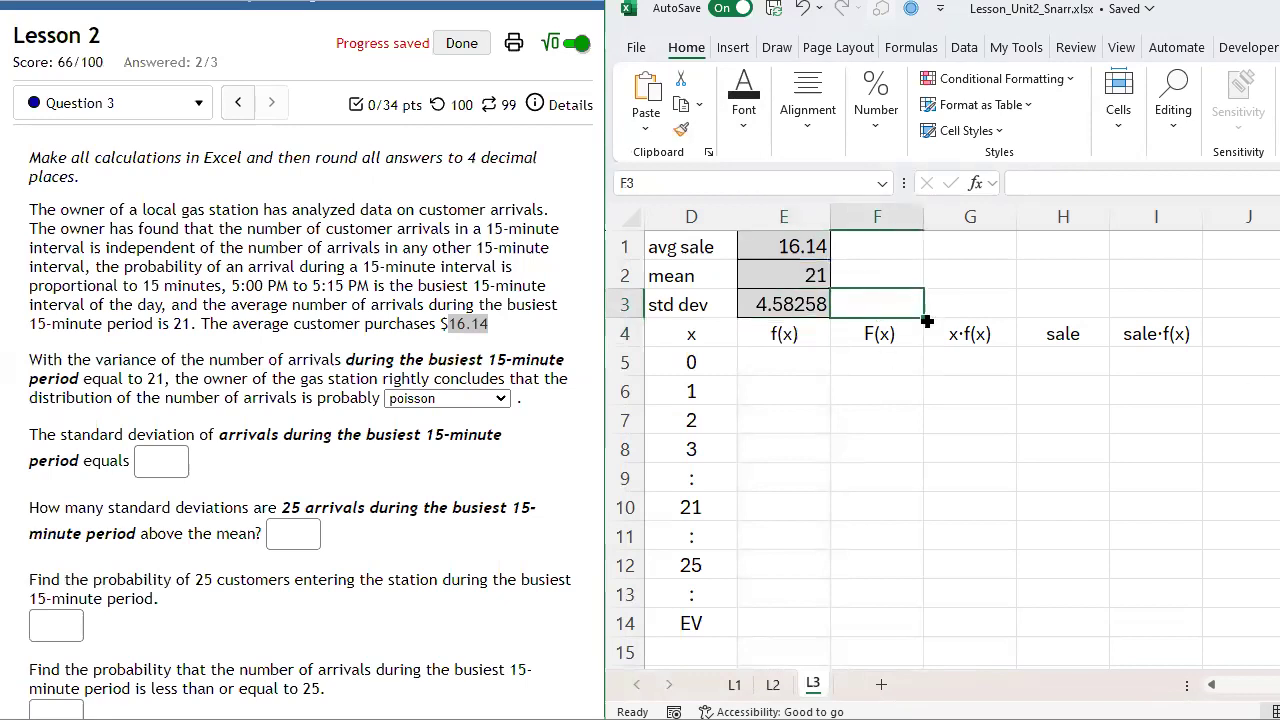
pyautogui.moveTo(923, 318); pyautogui.dragTo(748, 322)
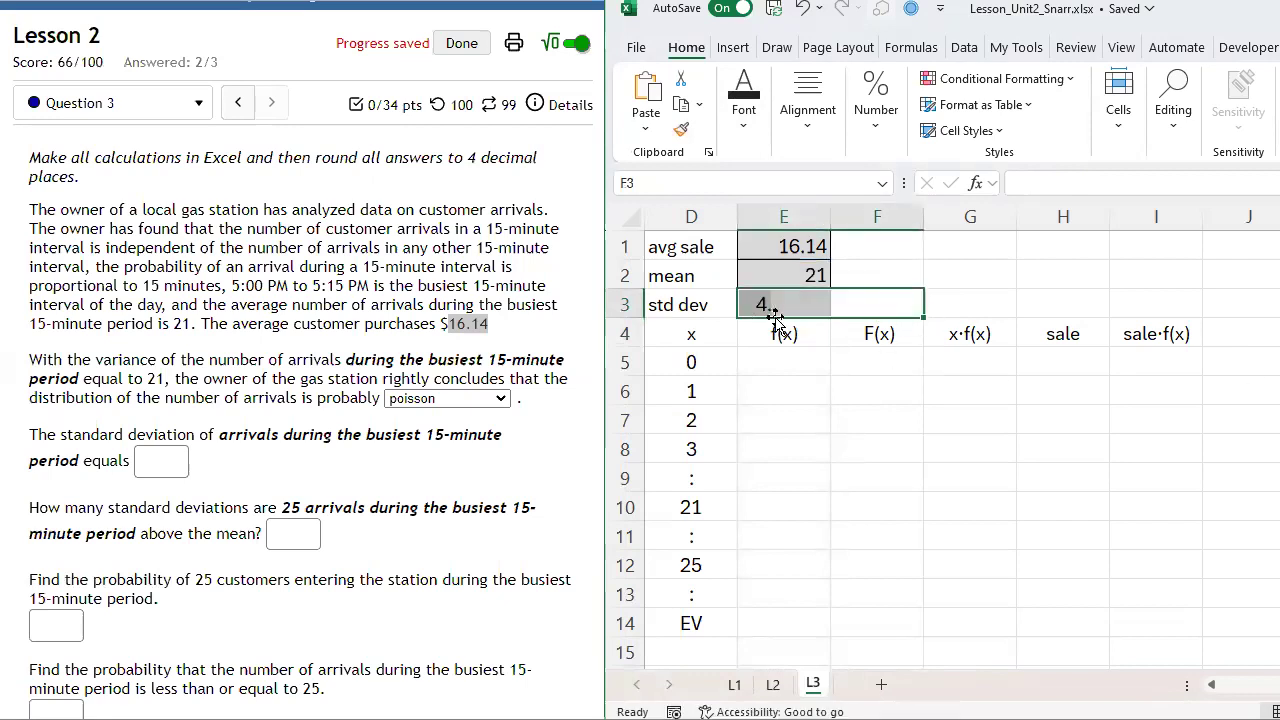
pyautogui.click(879, 301)
pyautogui.click(817, 305)
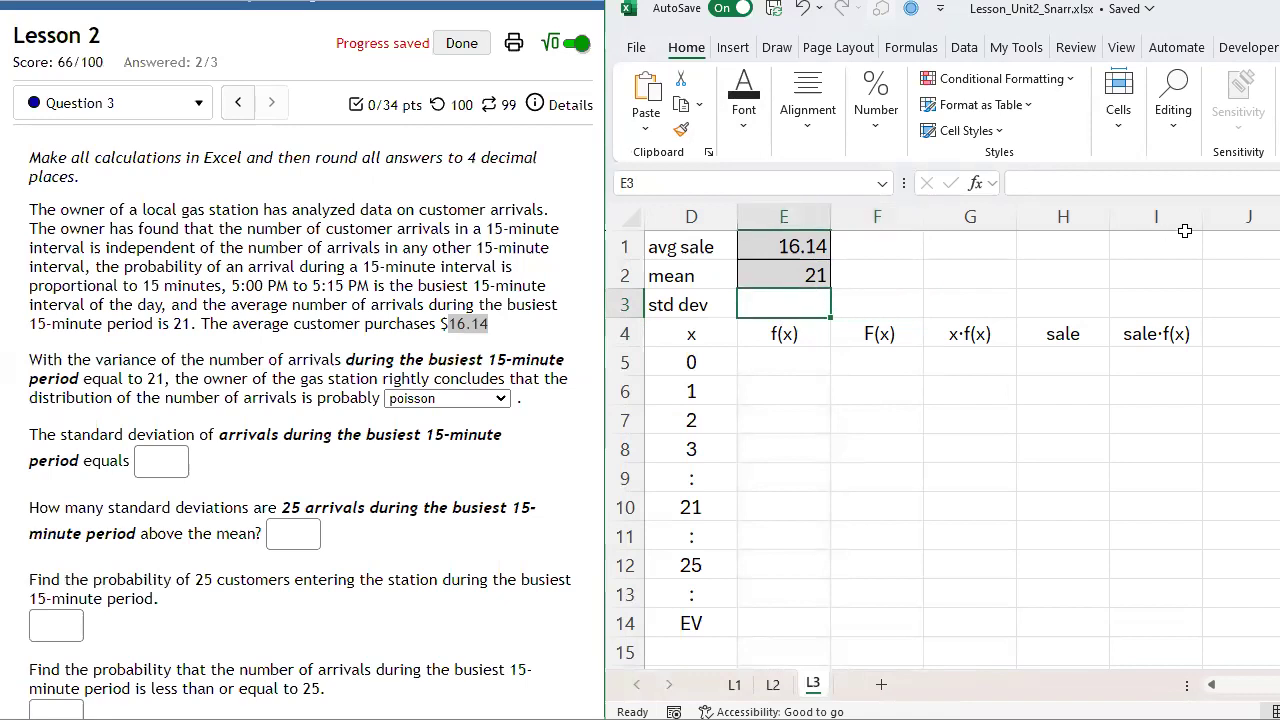
# Re-enter the standard deviation formula =SQRT(E2) in the emptied cell E3.
pyautogui.write('=')
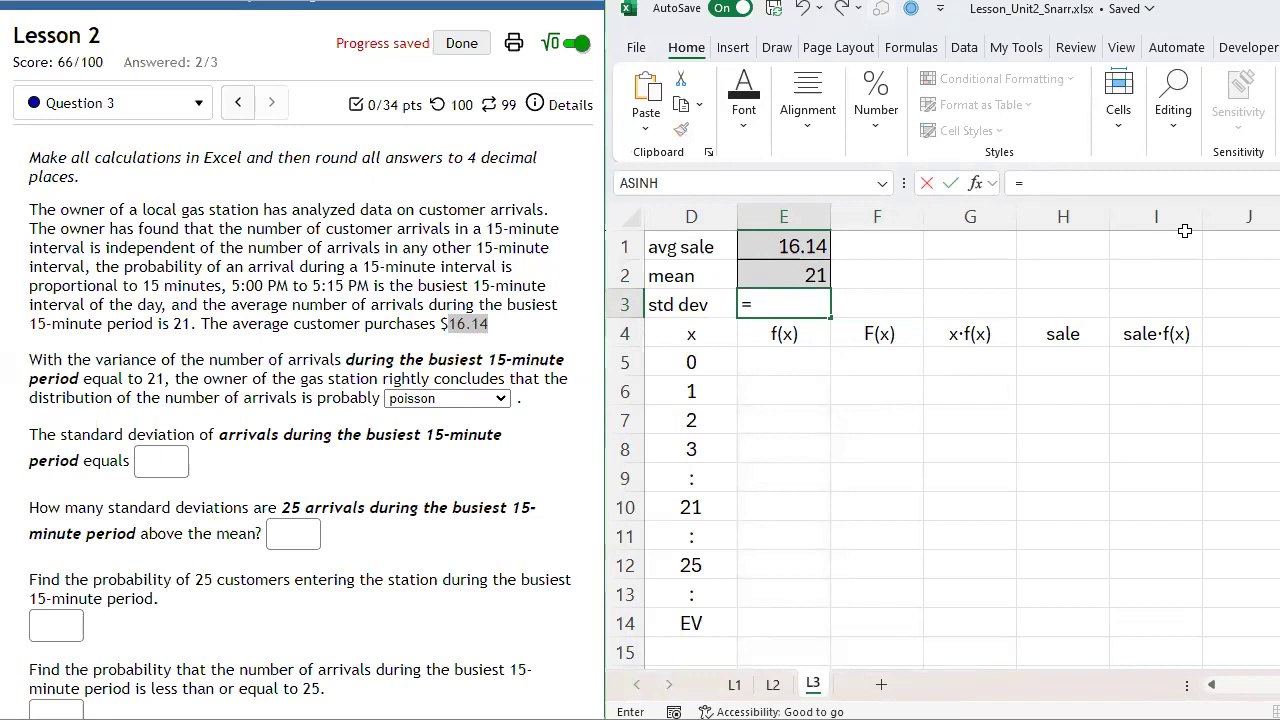
pyautogui.write('s')
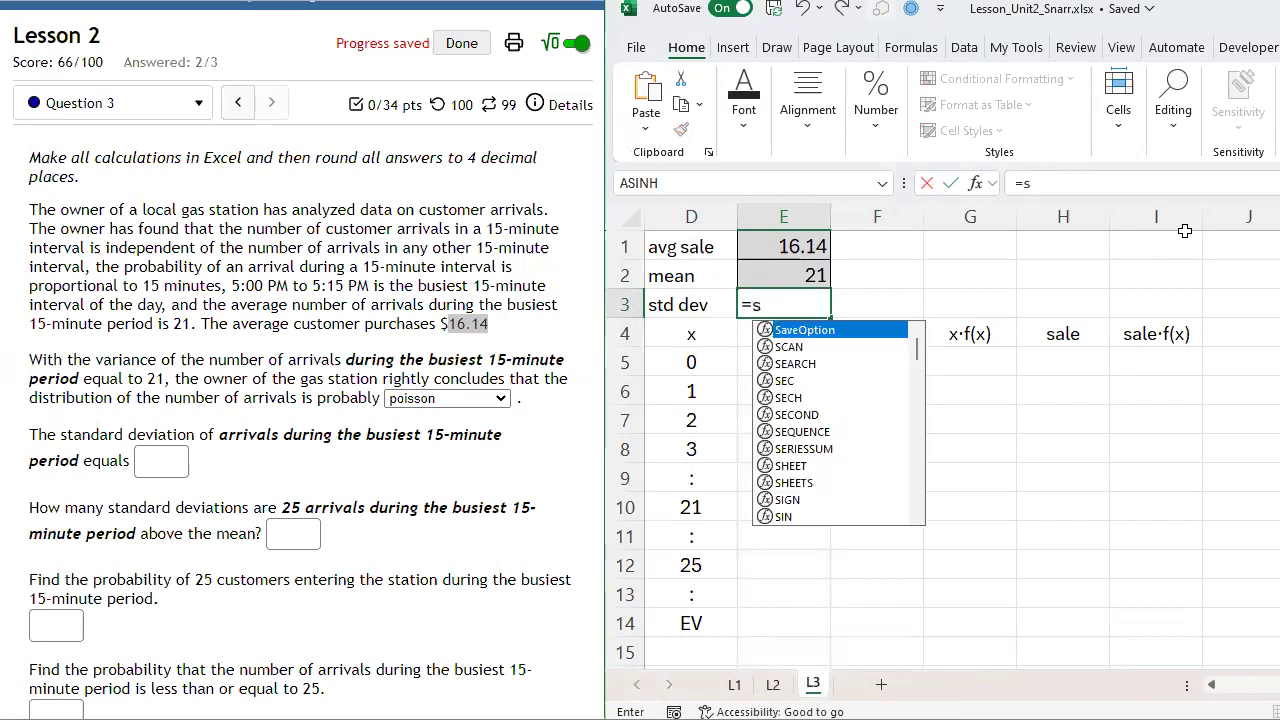
pyautogui.write('qrt(')
pyautogui.press('Up')
pyautogui.press('Return')
pyautogui.press('Up')
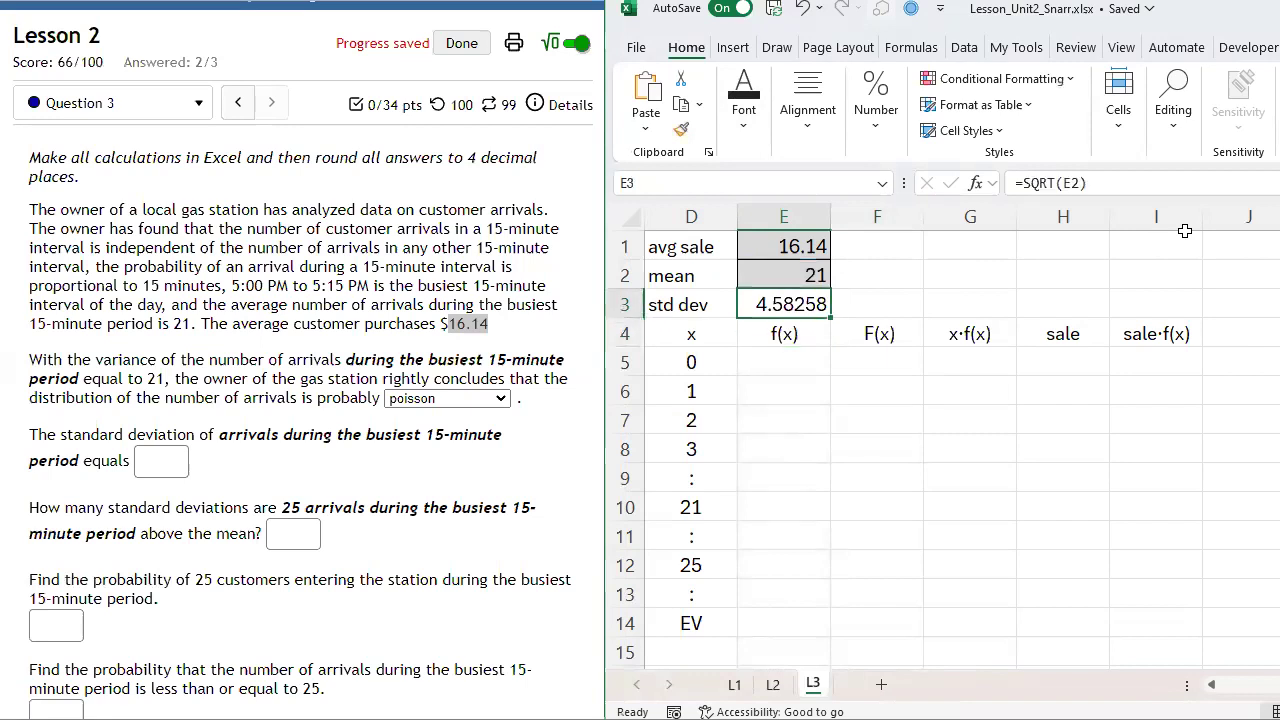
# Center the average sale, mean and standard deviation values in E1:E3.
pyautogui.moveTo(787, 250); pyautogui.dragTo(788, 248)
pyautogui.click(808, 125)
pyautogui.click(820, 208)
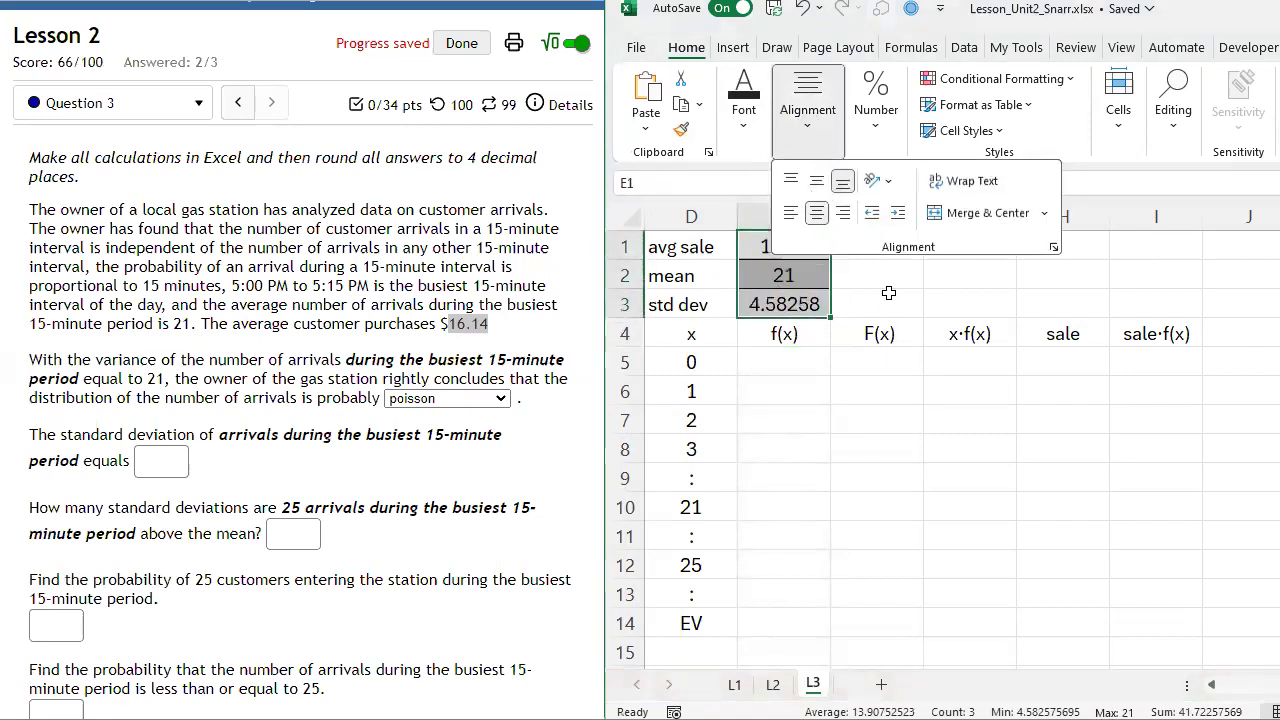
# Format the standard deviation in E3 to show four decimal places.
pyautogui.click(797, 296)
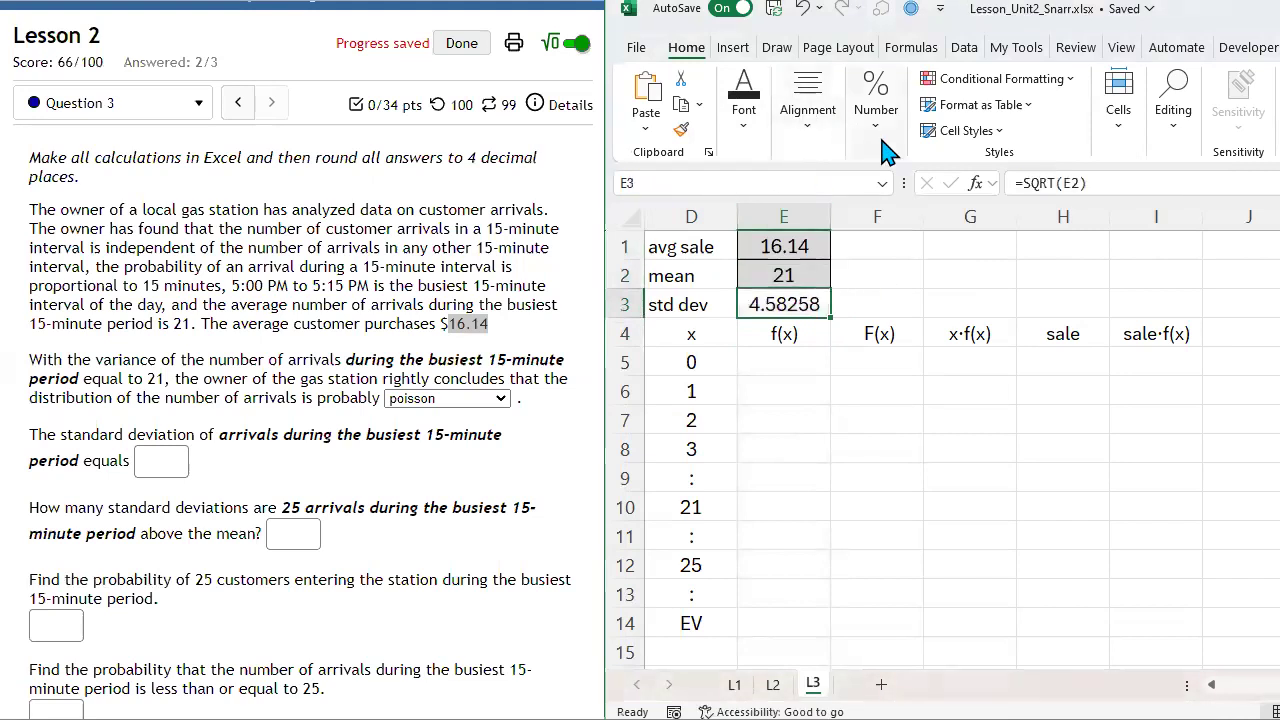
pyautogui.click(876, 128)
pyautogui.click(990, 214)
pyautogui.click(970, 448)
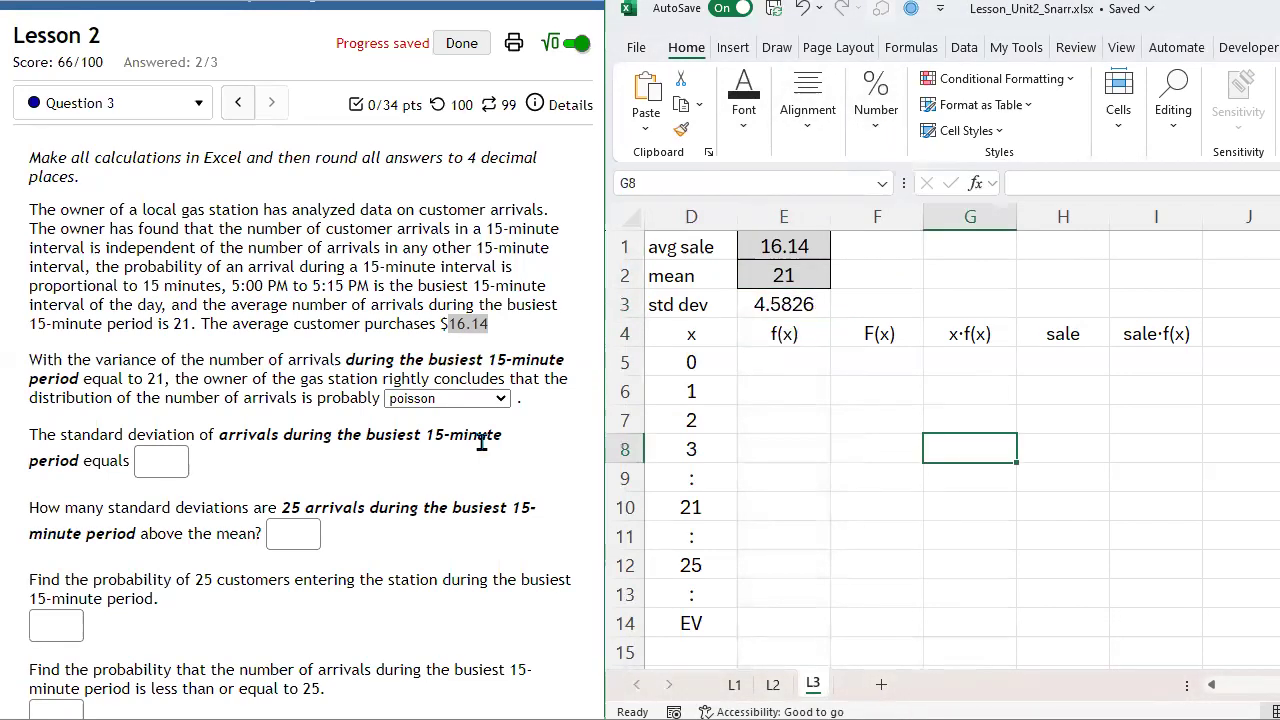
# Copy the standard deviation 4.5826 from E3 into the standard deviation answer box in MyOpenMath and submit it.
pyautogui.click(825, 301)
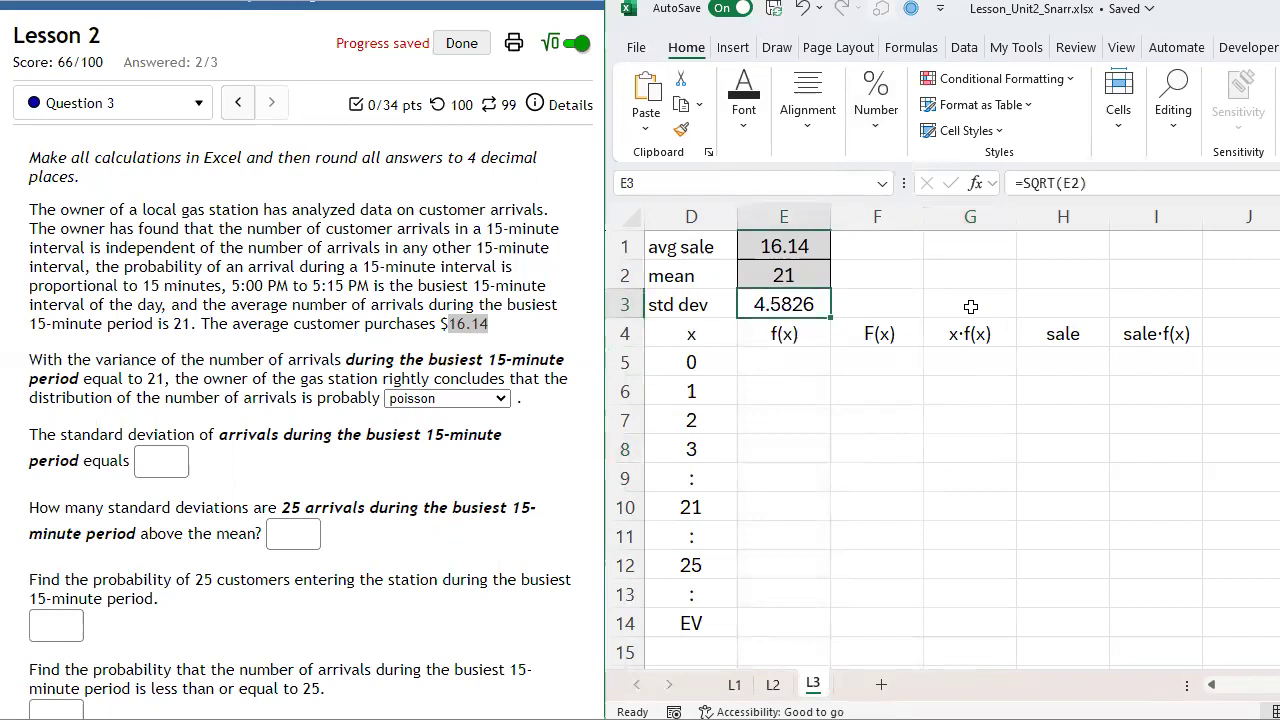
pyautogui.hotkey('ctrl', 'c')
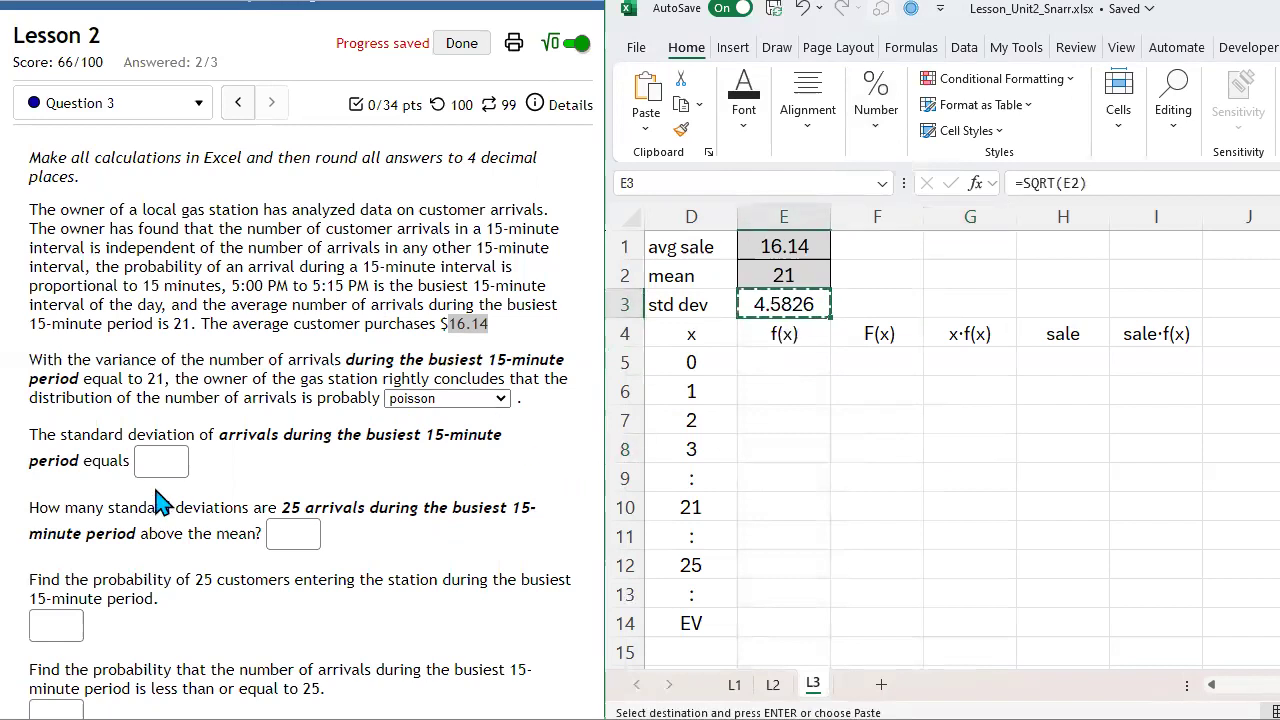
pyautogui.click(165, 458)
pyautogui.hotkey('ctrl', 'v')
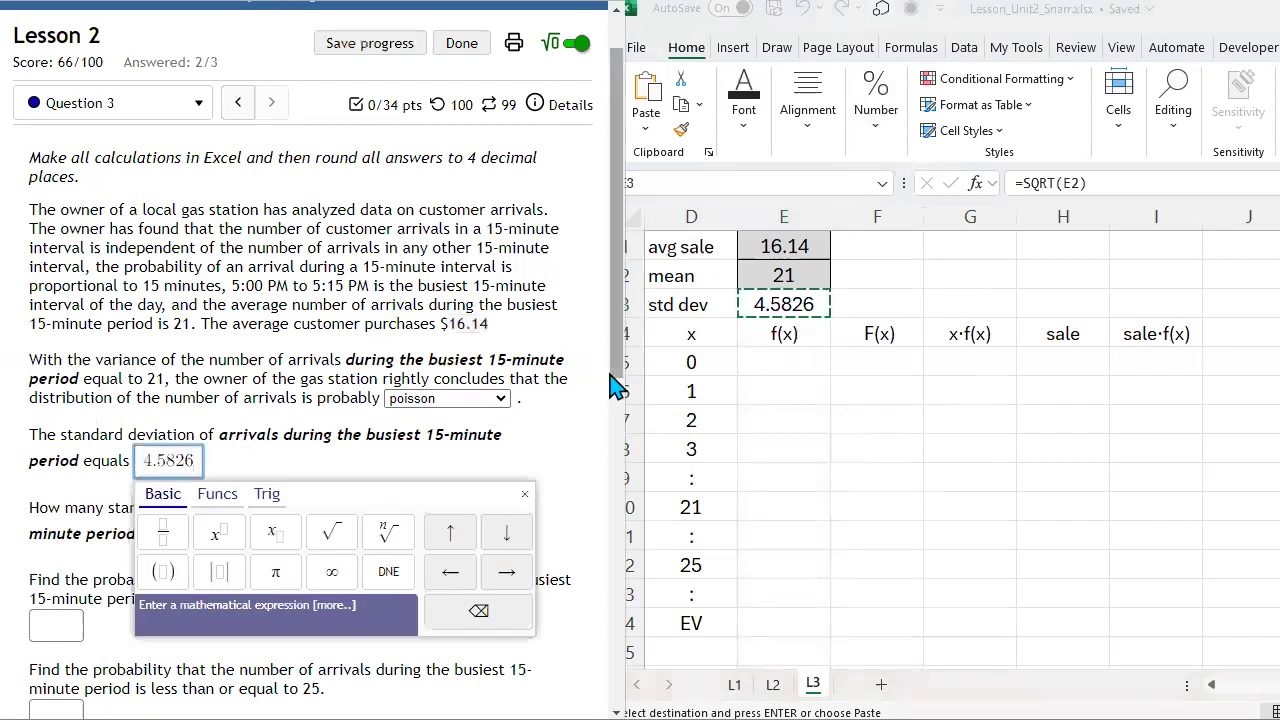
pyautogui.press('Return')
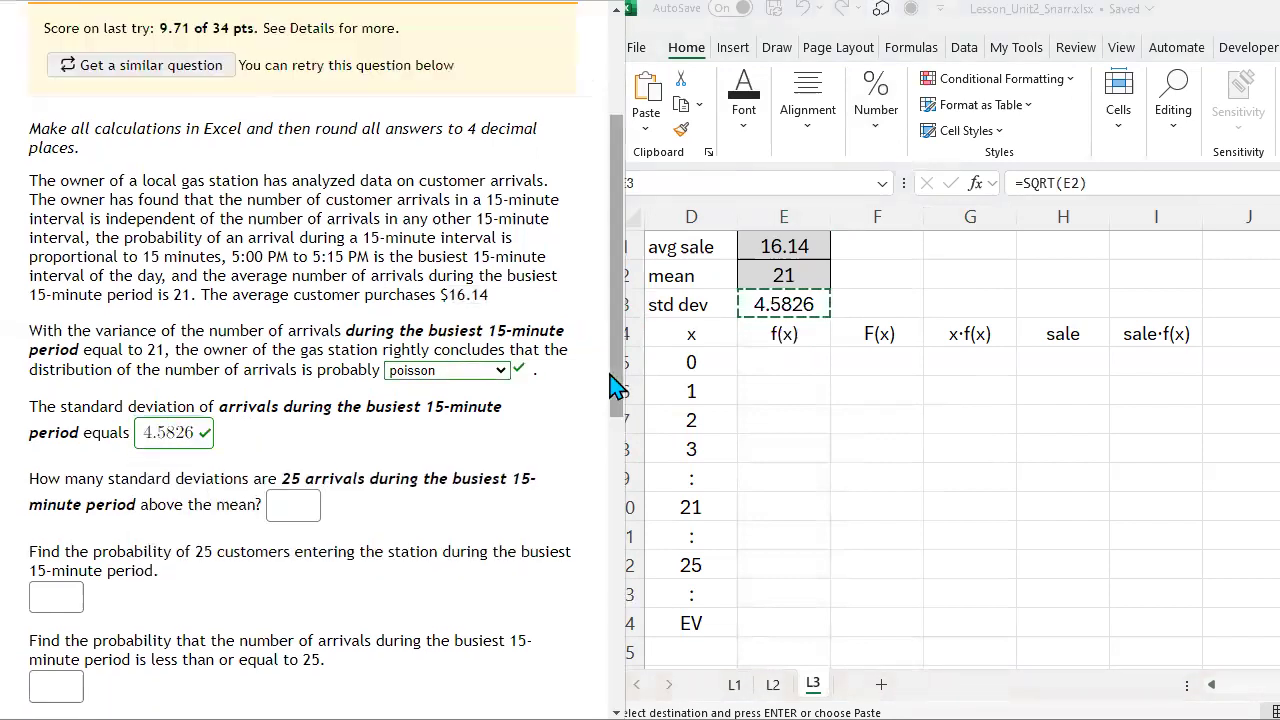
# Back in Excel, enter =(D12-E2) in J12 to get the distance of 25 arrivals from the mean.
pyautogui.click(1240, 565)
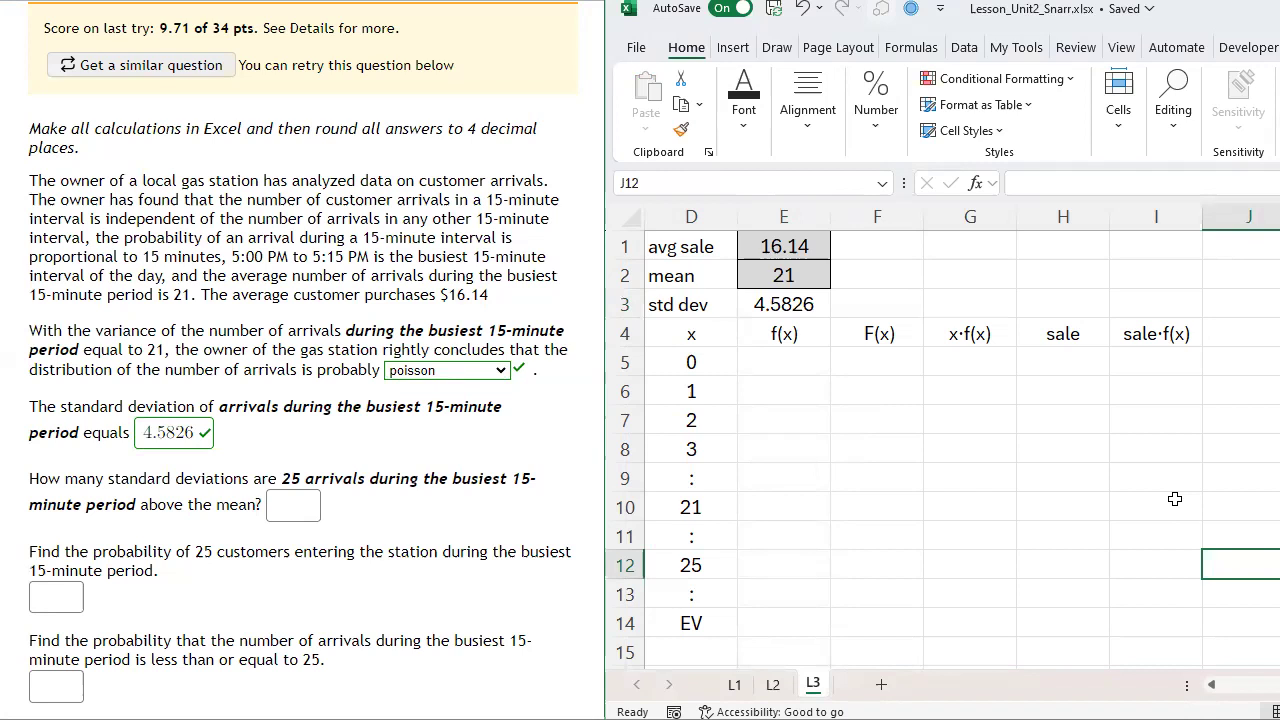
pyautogui.write('=(')
pyautogui.press('Left')
pyautogui.press('Left')
pyautogui.press('Left')
pyautogui.press('Left')
pyautogui.press('Left')
pyautogui.press('Left')
pyautogui.write('-')
pyautogui.press('Up')
pyautogui.press('Up')
pyautogui.press('Up')
pyautogui.press('Up')
pyautogui.press('Up')
pyautogui.press('Up')
pyautogui.press('Up')
pyautogui.press('Up')
pyautogui.press('Up')
pyautogui.press('Left')
pyautogui.press('Left')
pyautogui.press('Left')
pyautogui.press('Left')
pyautogui.press('Left')
pyautogui.press('Up')
pyautogui.hotkey('ctrl', 'Return')
# Format J12 to show four decimal places.
pyautogui.click(798, 100)
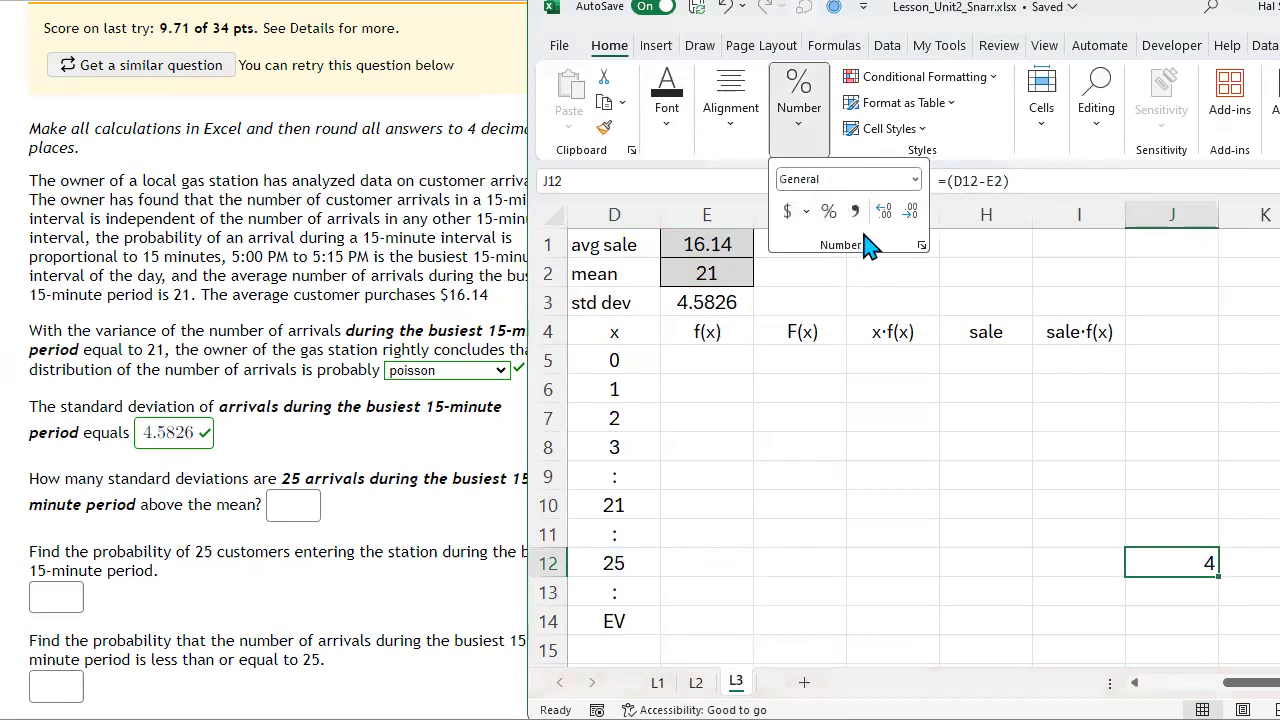
pyautogui.click(884, 211)
pyautogui.click(884, 211)
pyautogui.click(884, 211)
pyautogui.click(884, 211)
pyautogui.click(1196, 562)
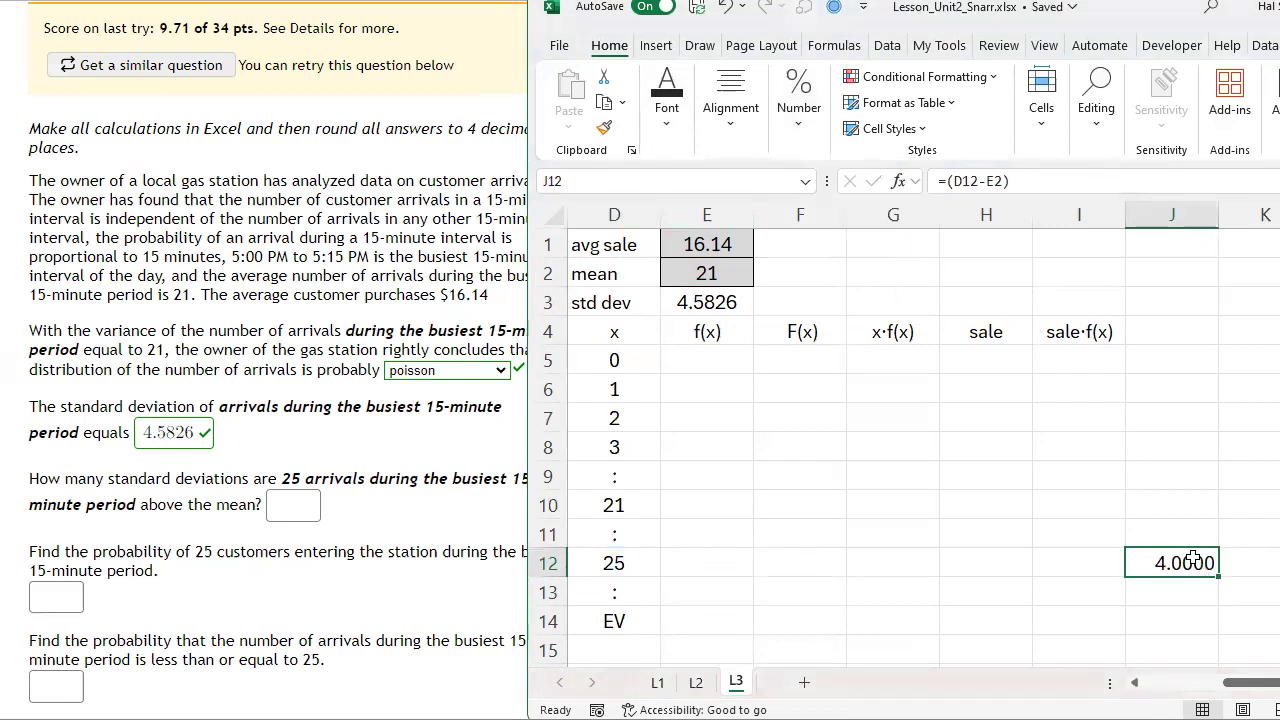
# Extend the J12 formula to divide by the standard deviation, making it =(D12-E2)/E3.
pyautogui.doubleClick(1193, 561)
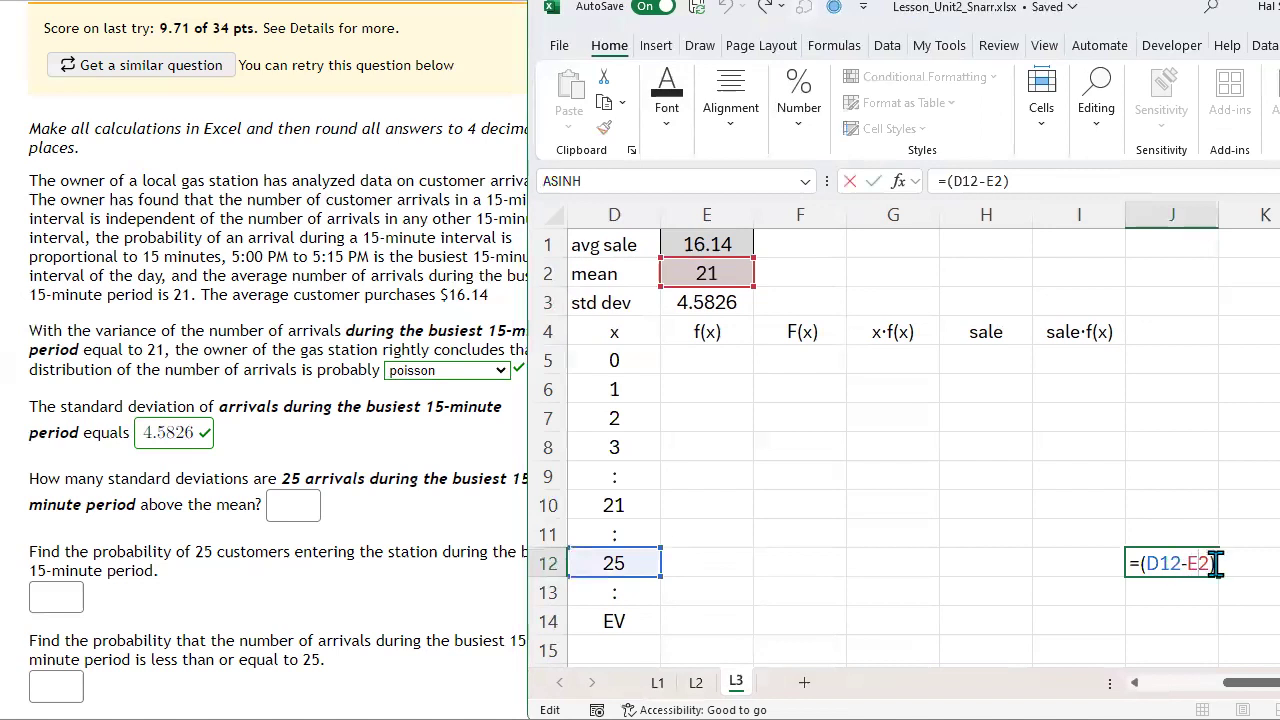
pyautogui.write('/')
pyautogui.click(1128, 563)
pyautogui.click(1145, 563)
pyautogui.click(722, 304)
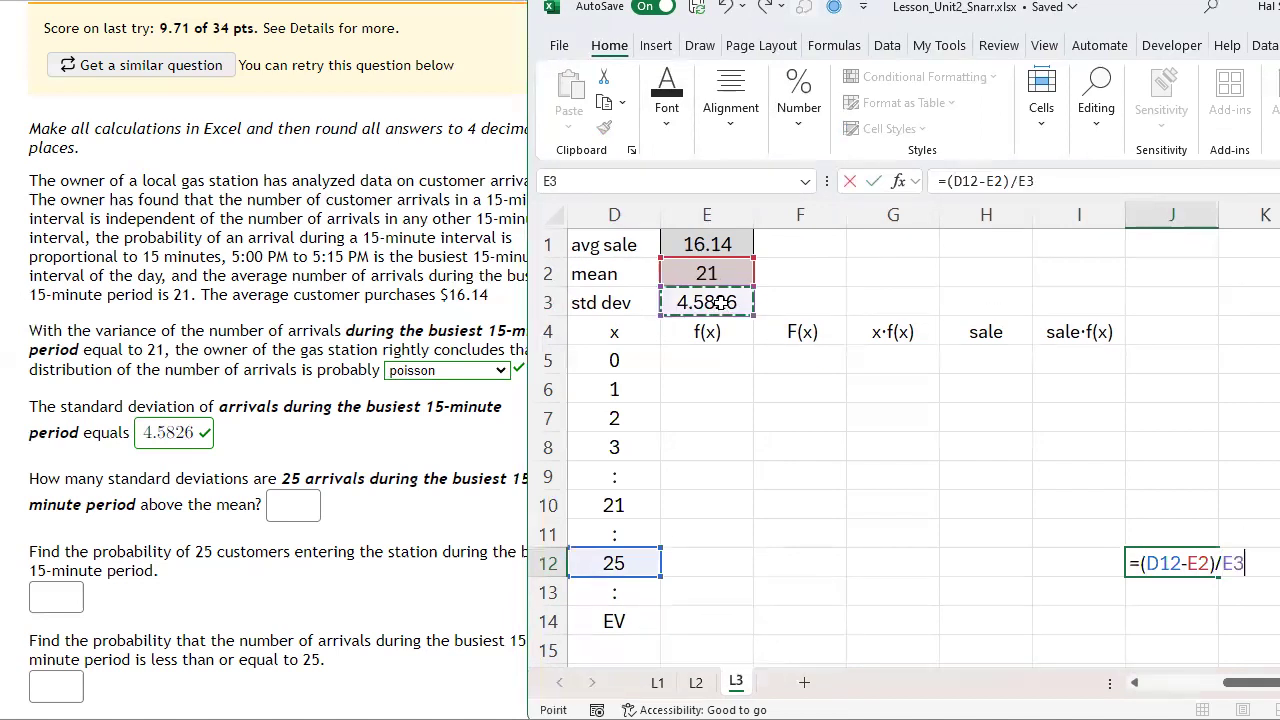
pyautogui.press('Return')
# Add the column heading z-score in J4.
pyautogui.press('Up')
pyautogui.press('Up')
pyautogui.press('Up')
pyautogui.press('Up')
pyautogui.press('Up')
pyautogui.press('Up')
pyautogui.press('Up')
pyautogui.press('Up')
pyautogui.press('Up')
pyautogui.press('Up')
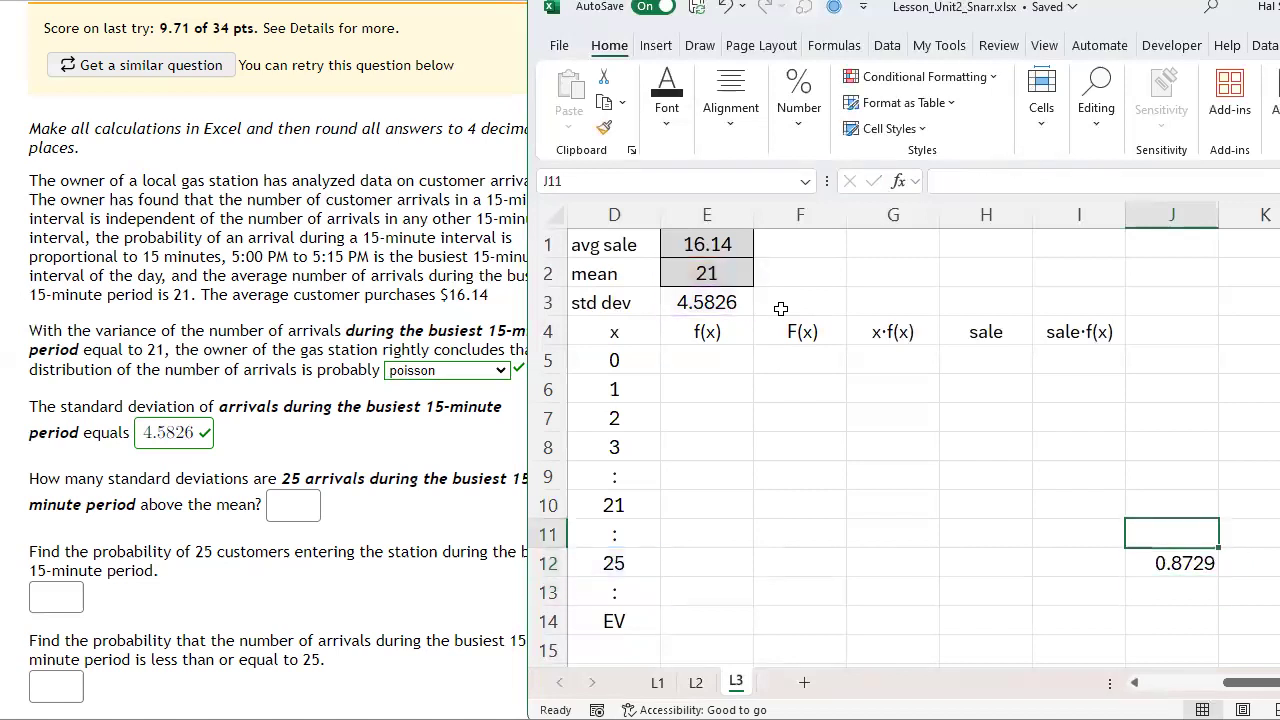
pyautogui.press('Down')
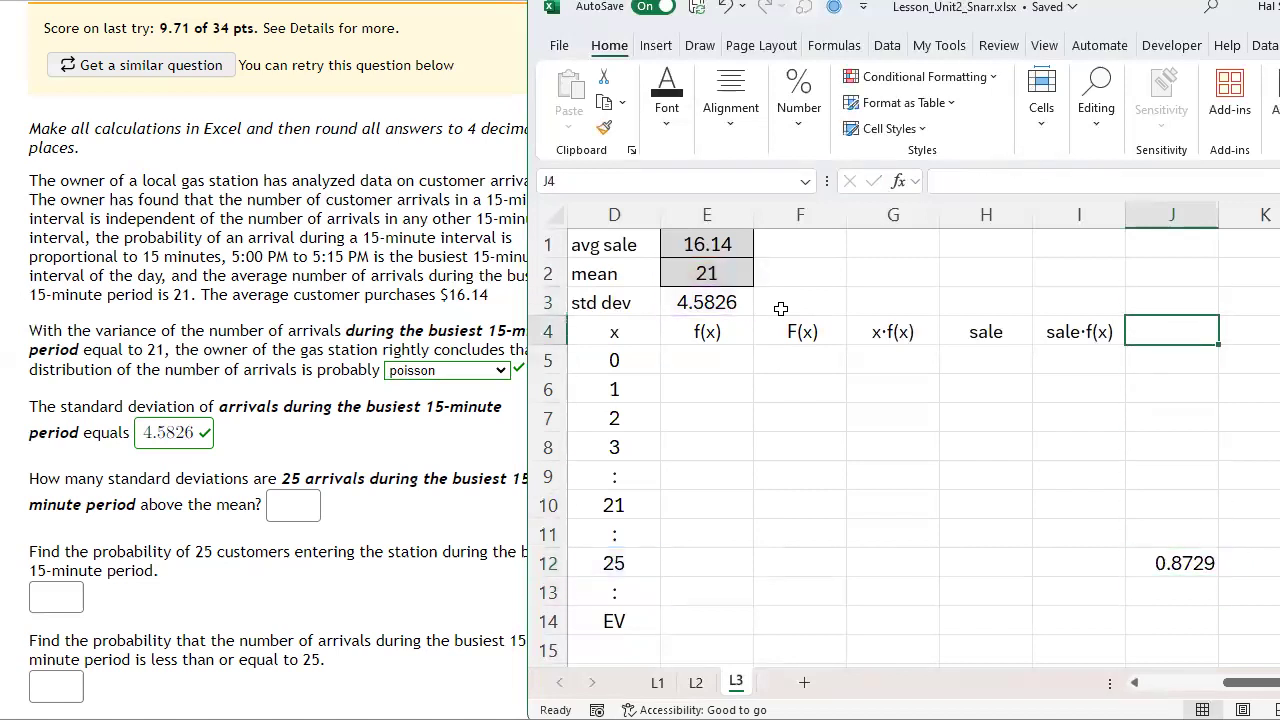
pyautogui.write('z-score')
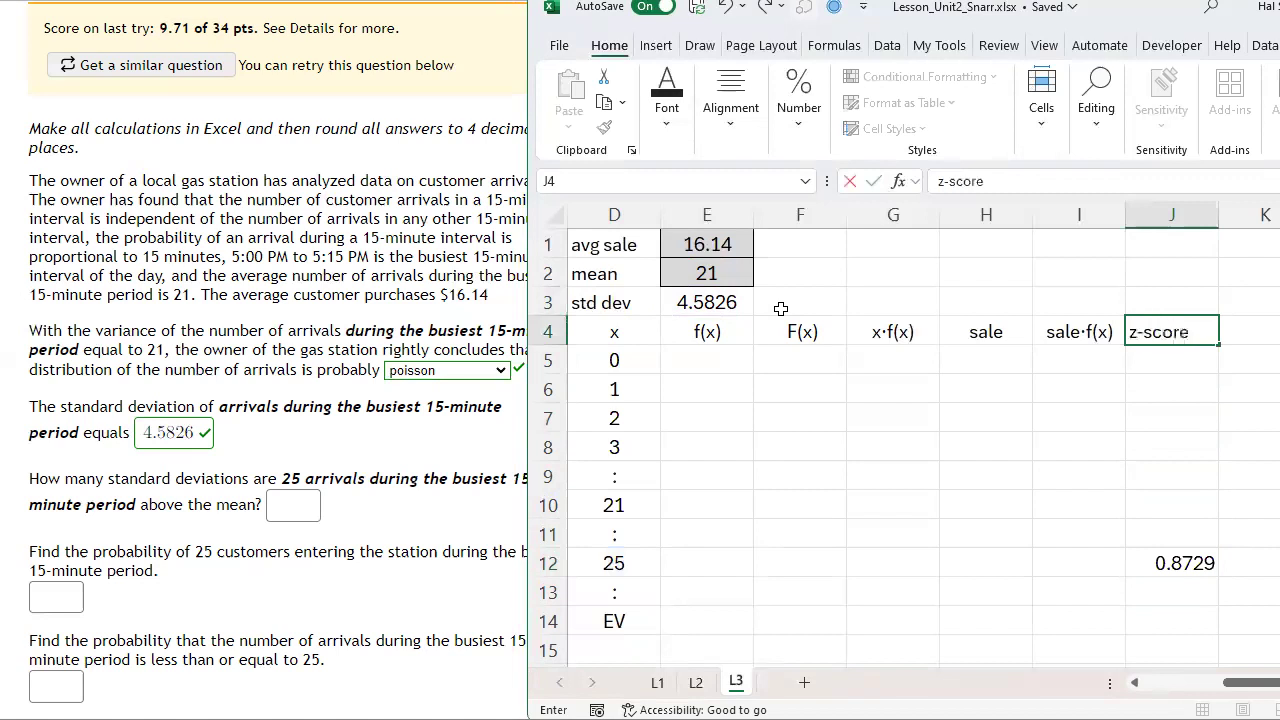
pyautogui.press('Return')
# Lock the mean and standard deviation rows in the J12 formula, making it =(D12-E$2)/E$3.
pyautogui.press('Down')
pyautogui.press('Down')
pyautogui.press('Down')
pyautogui.press('Down')
pyautogui.press('Down')
pyautogui.press('Down')
pyautogui.press('Down')
pyautogui.press('Down')
pyautogui.press('Up')
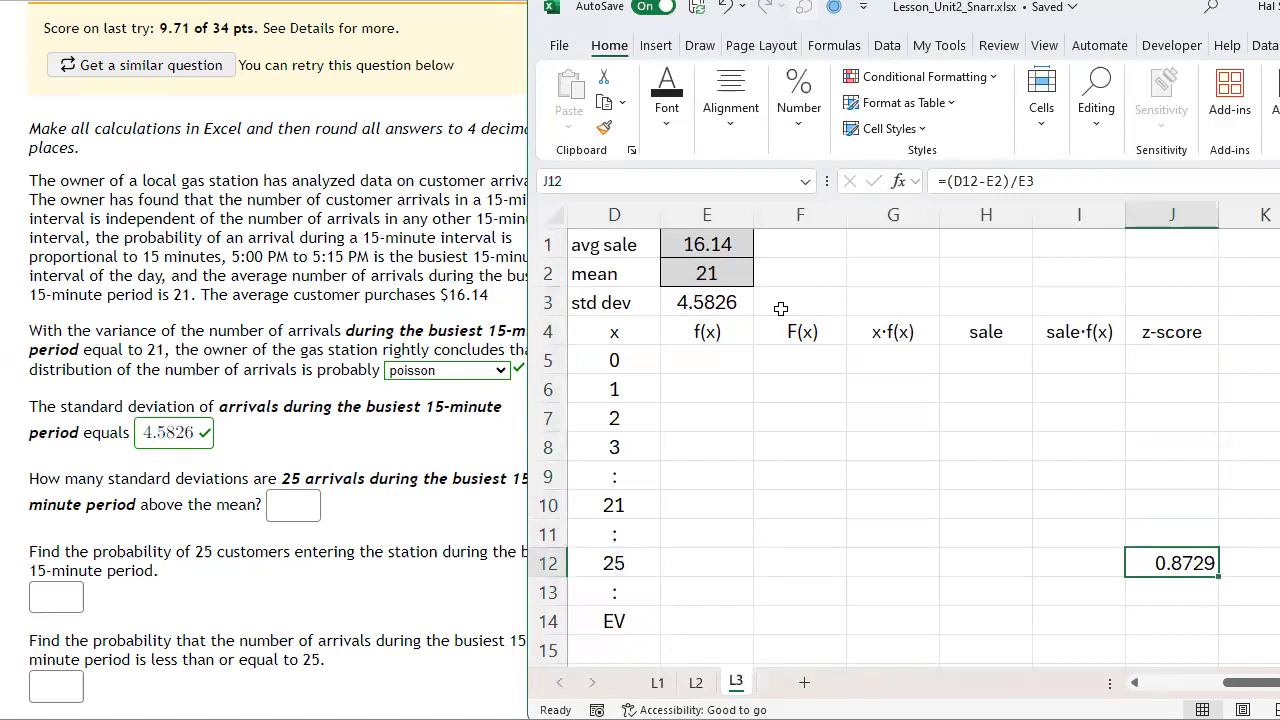
pyautogui.click(991, 181)
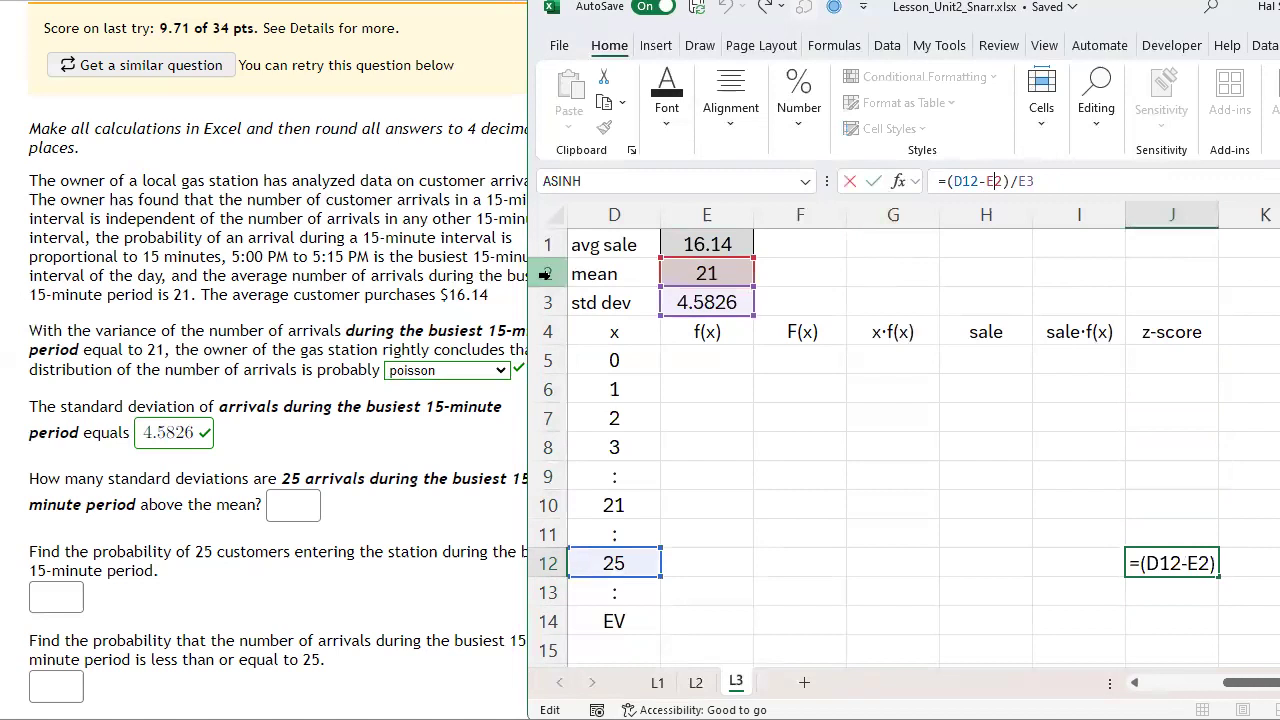
pyautogui.write('$2)/E')
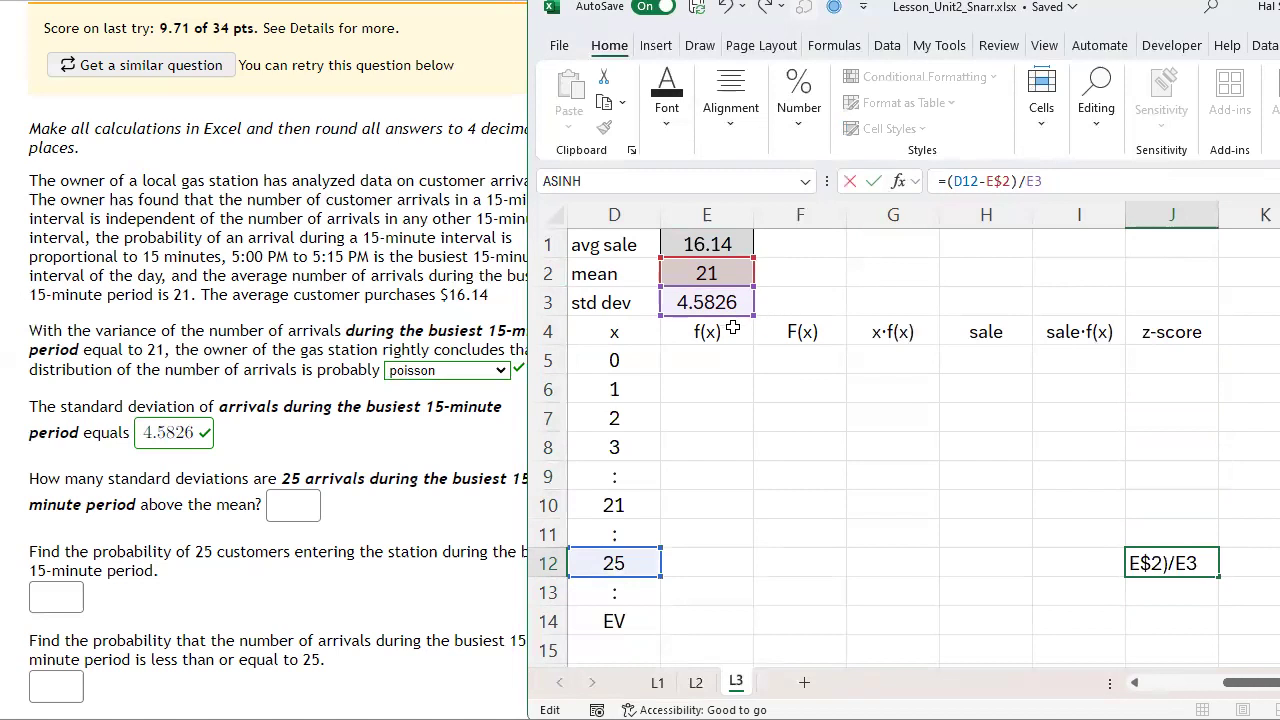
pyautogui.write('#')
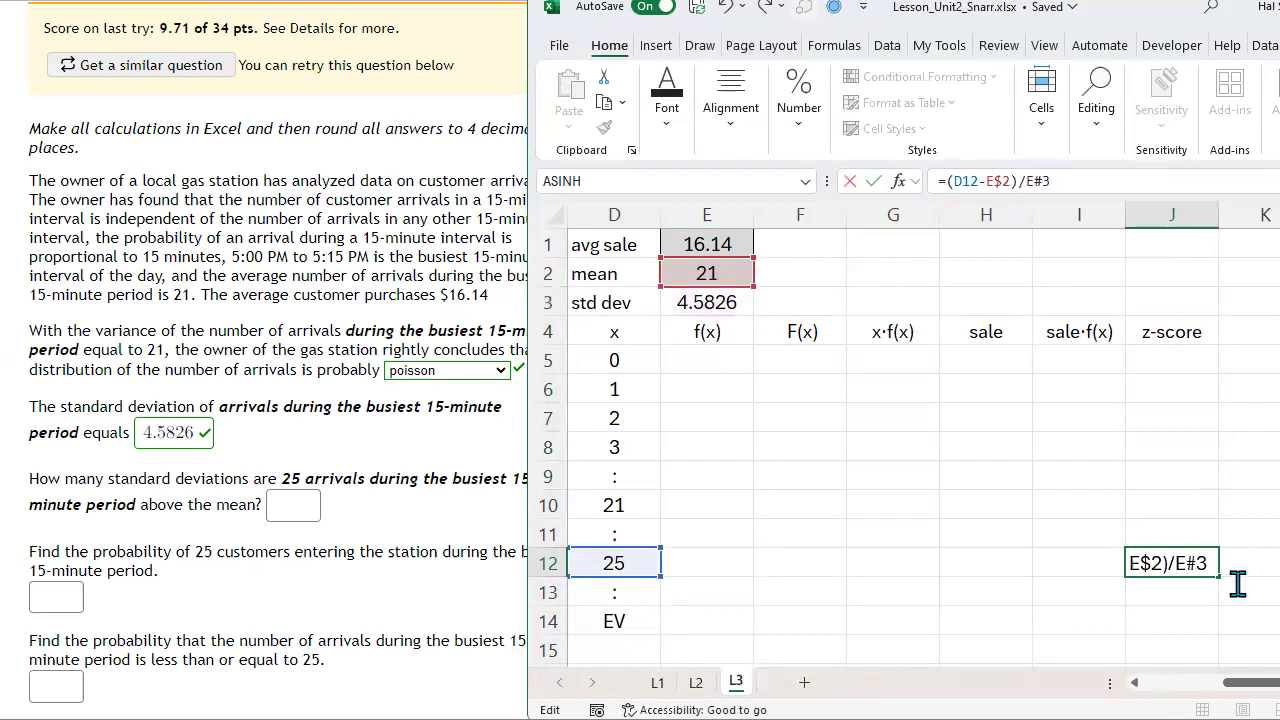
pyautogui.press('BackSpace')
pyautogui.write('$')
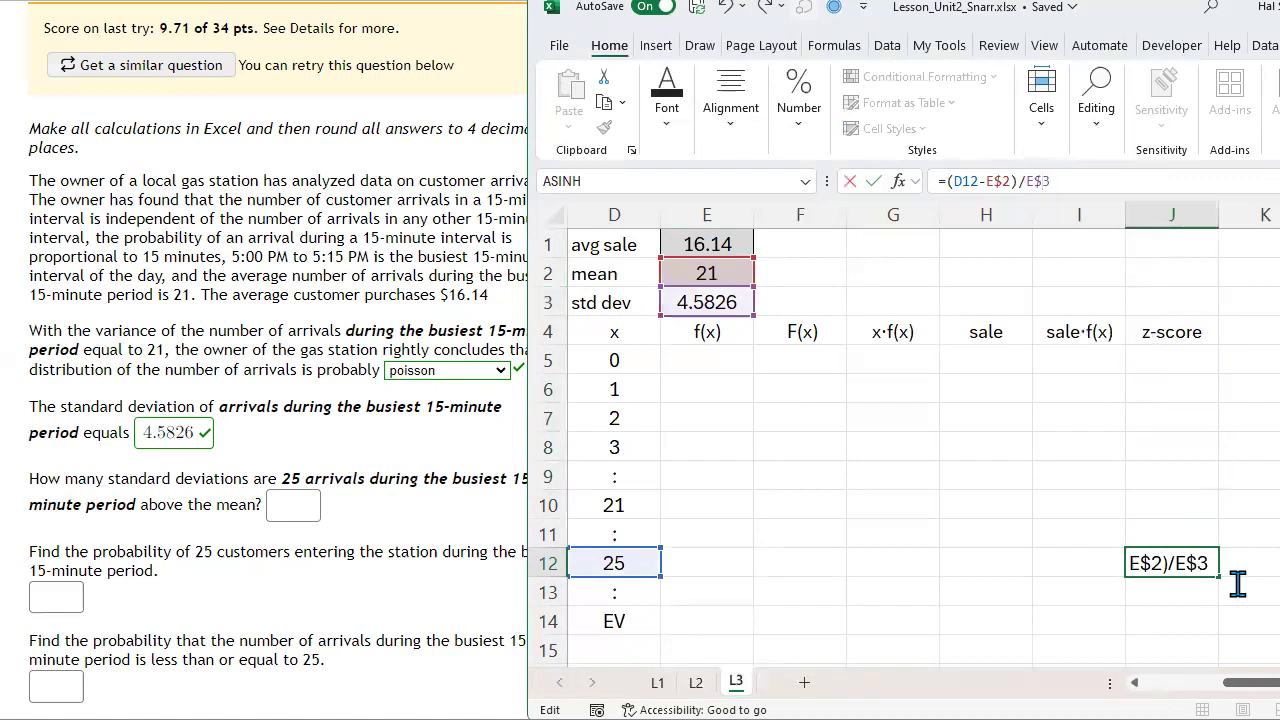
pyautogui.press('Return')
# Copy the z-score formula from J12 to J5:J8 and J10.
pyautogui.click(1175, 565)
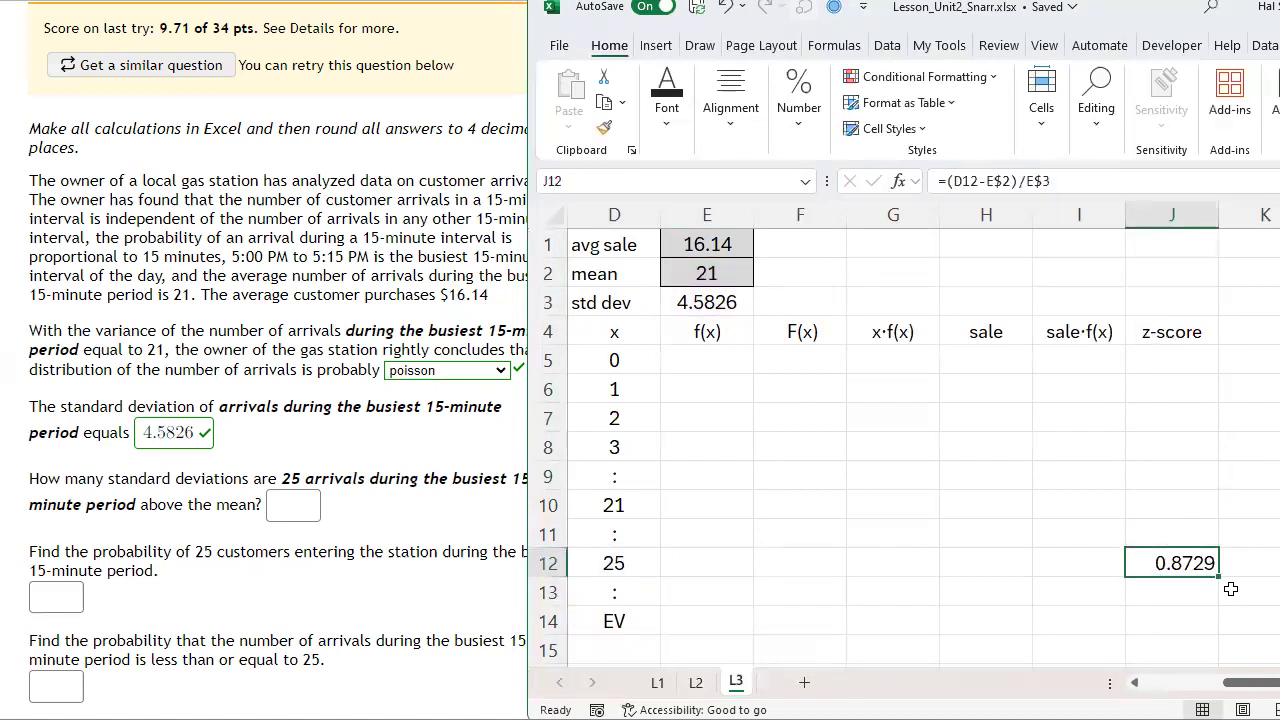
pyautogui.hotkey('ctrl', 'c')
pyautogui.moveTo(1166, 360); pyautogui.dragTo(1177, 445)
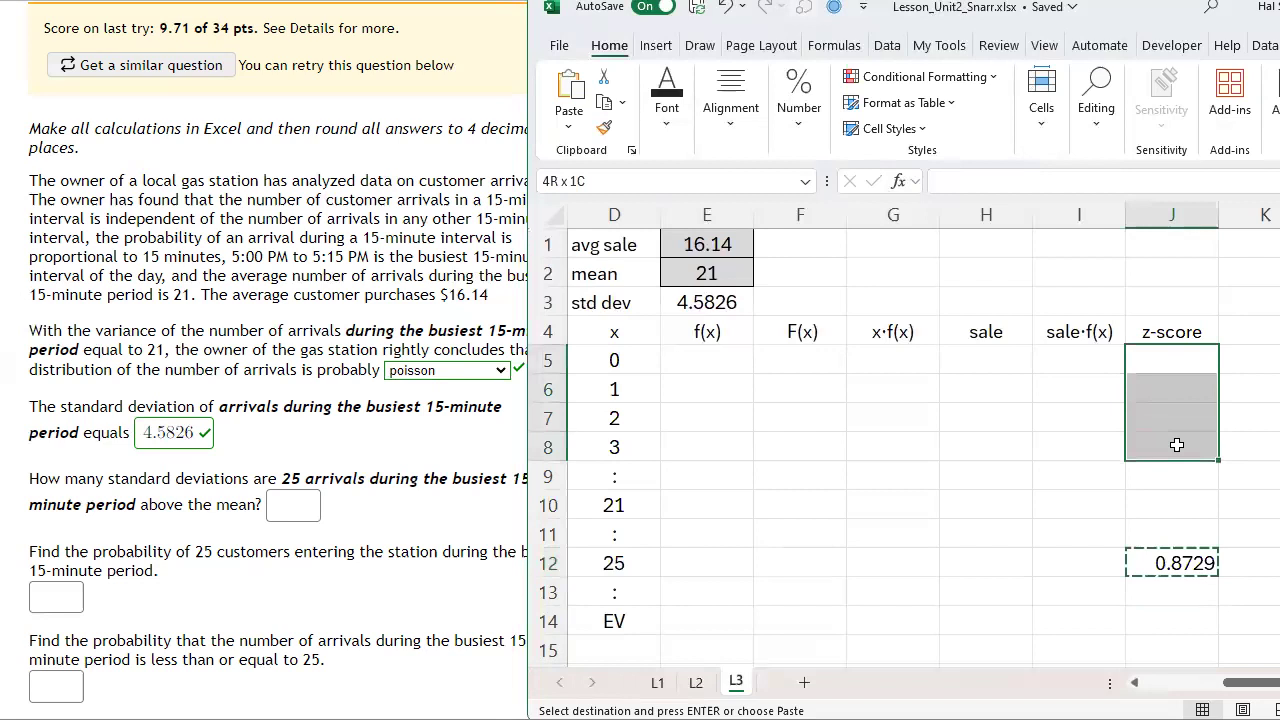
pyautogui.hotkey('ctrl', 'v')
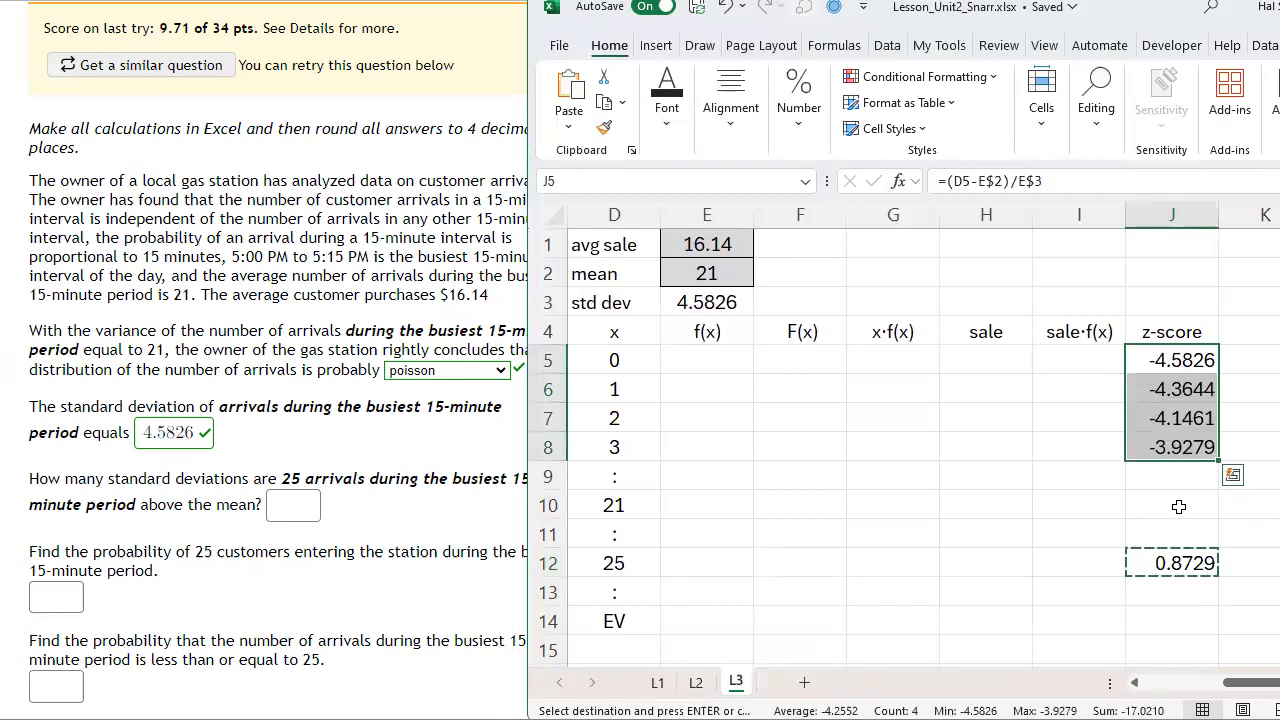
pyautogui.click(1175, 505)
pyautogui.hotkey('ctrl', 'v')
pyautogui.click(1195, 622)
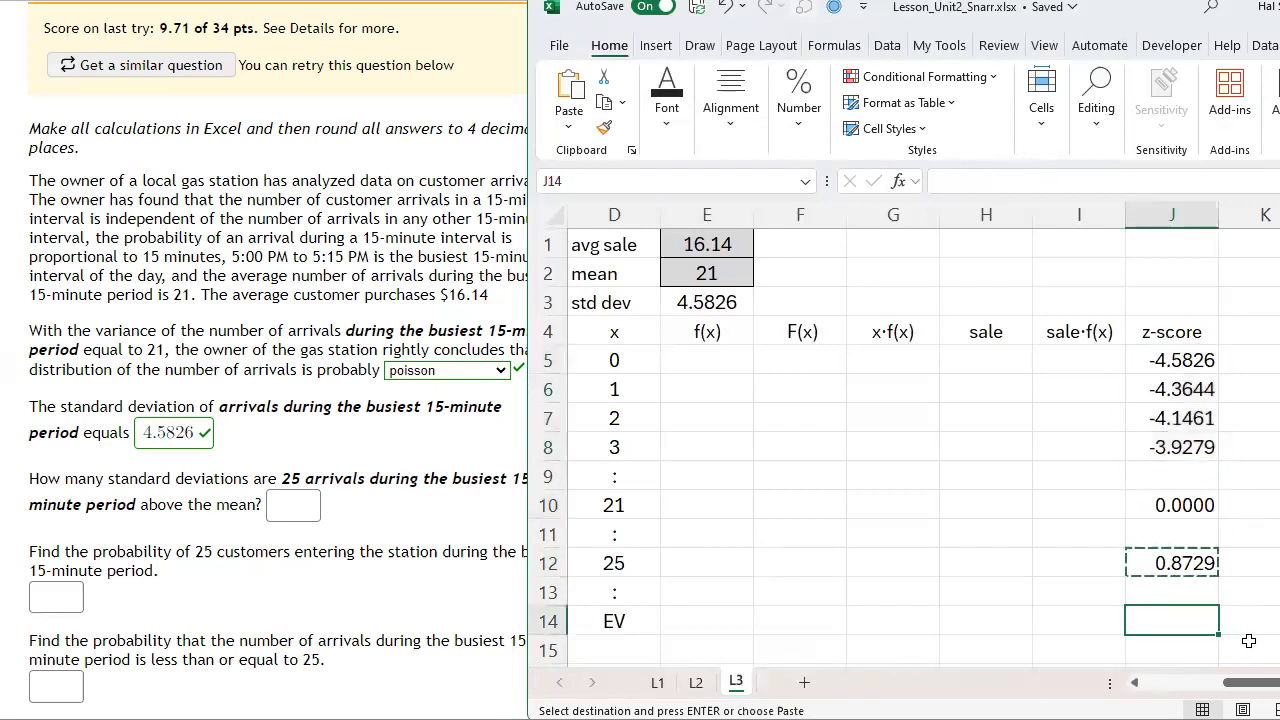
# Examine the z-scores in J5:J8 against their x values 0 to 3 and the mean in E2.
pyautogui.click(1195, 355)
pyautogui.click(1195, 355)
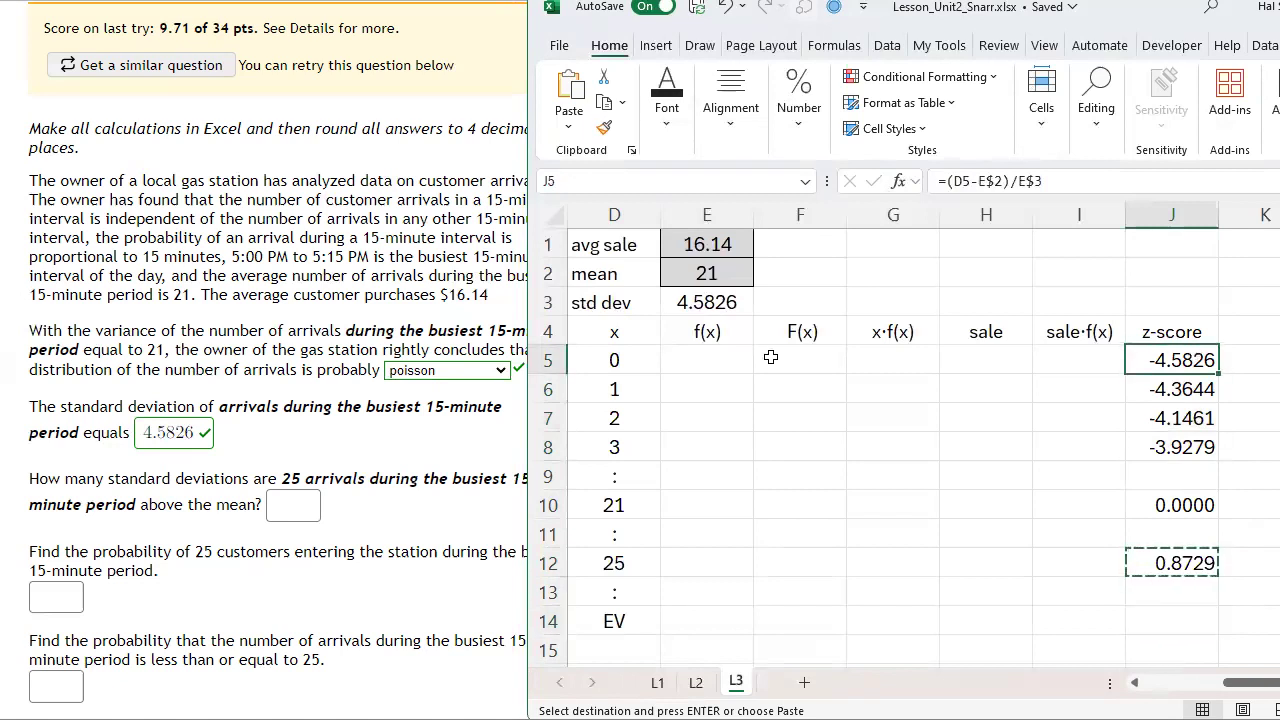
pyautogui.click(625, 360)
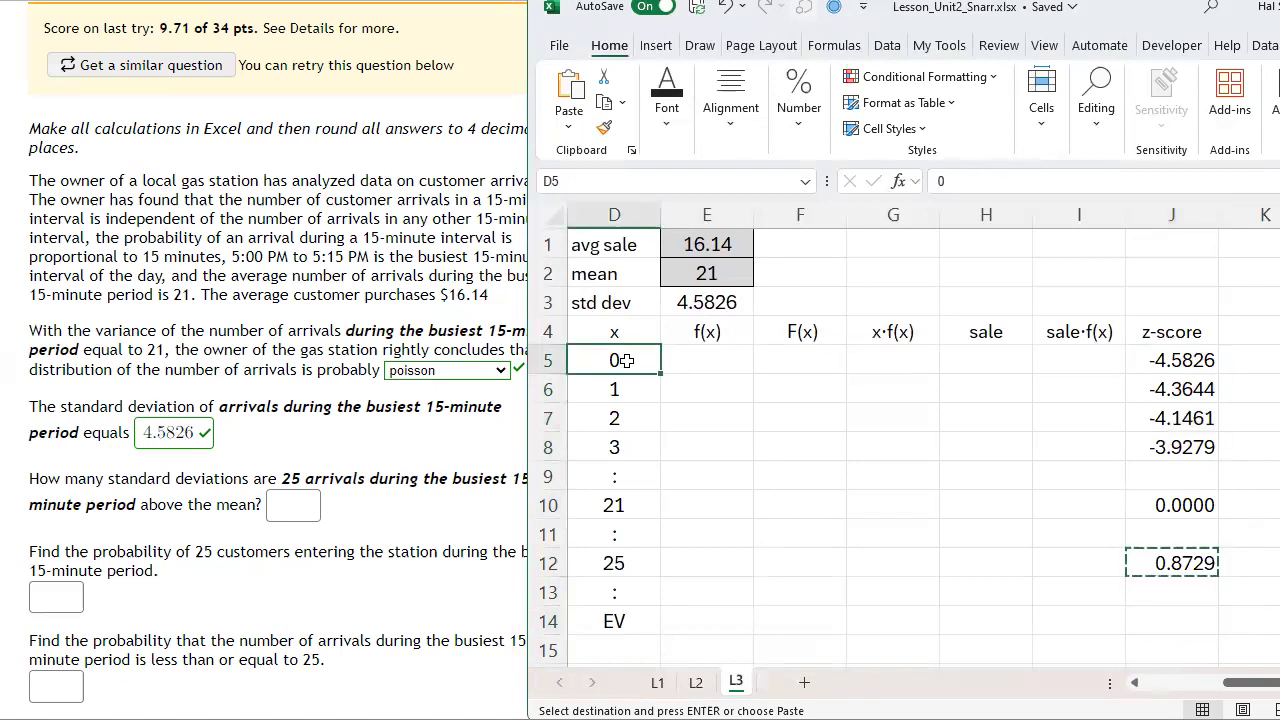
pyautogui.click(714, 272)
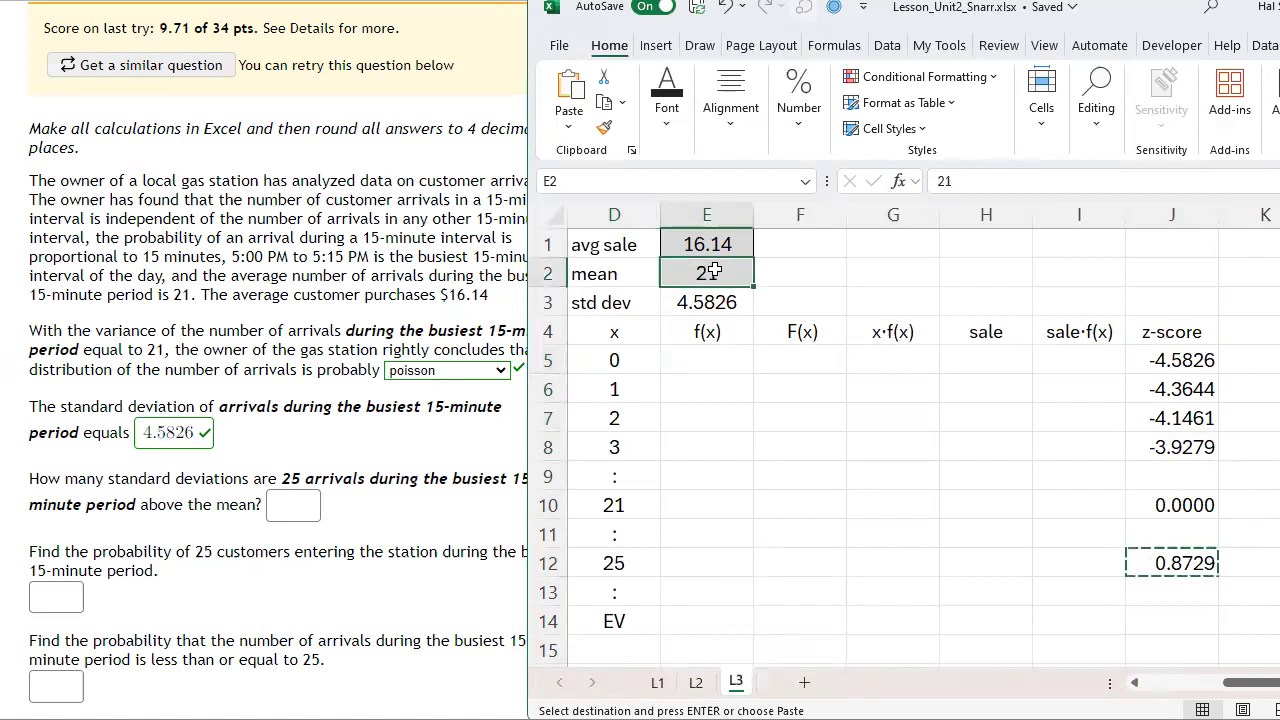
pyautogui.click(618, 390)
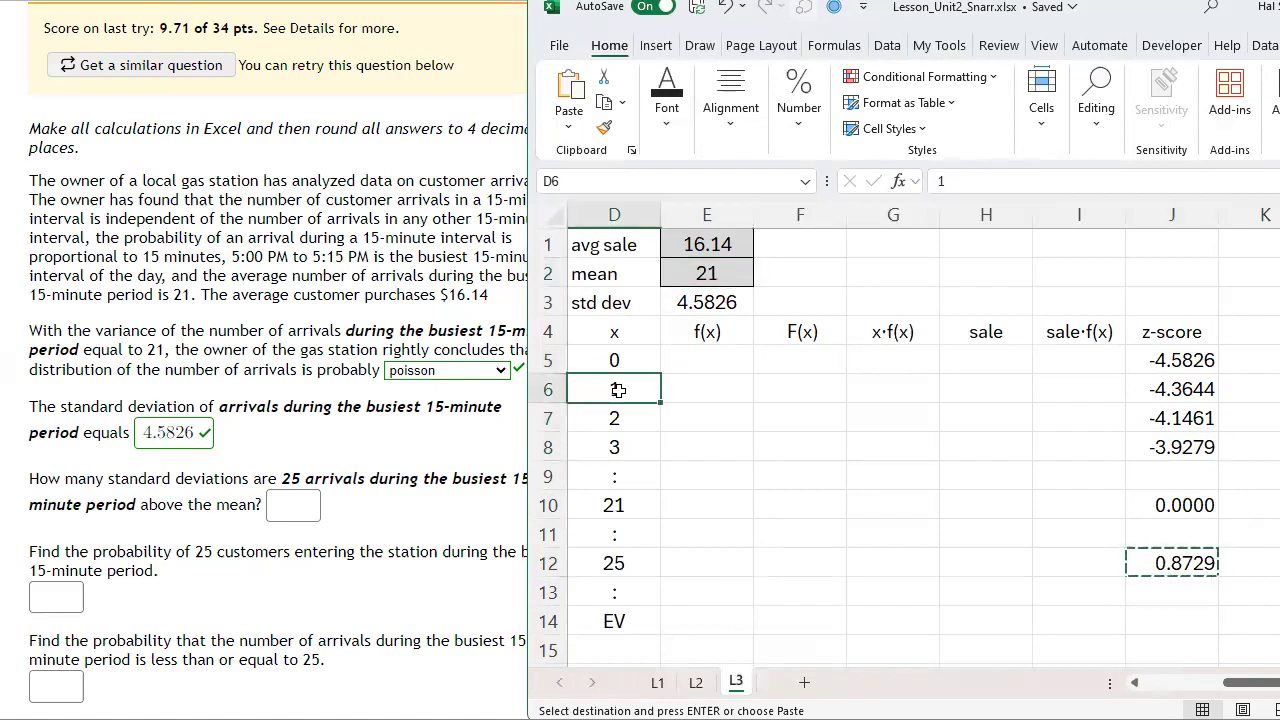
pyautogui.click(1194, 388)
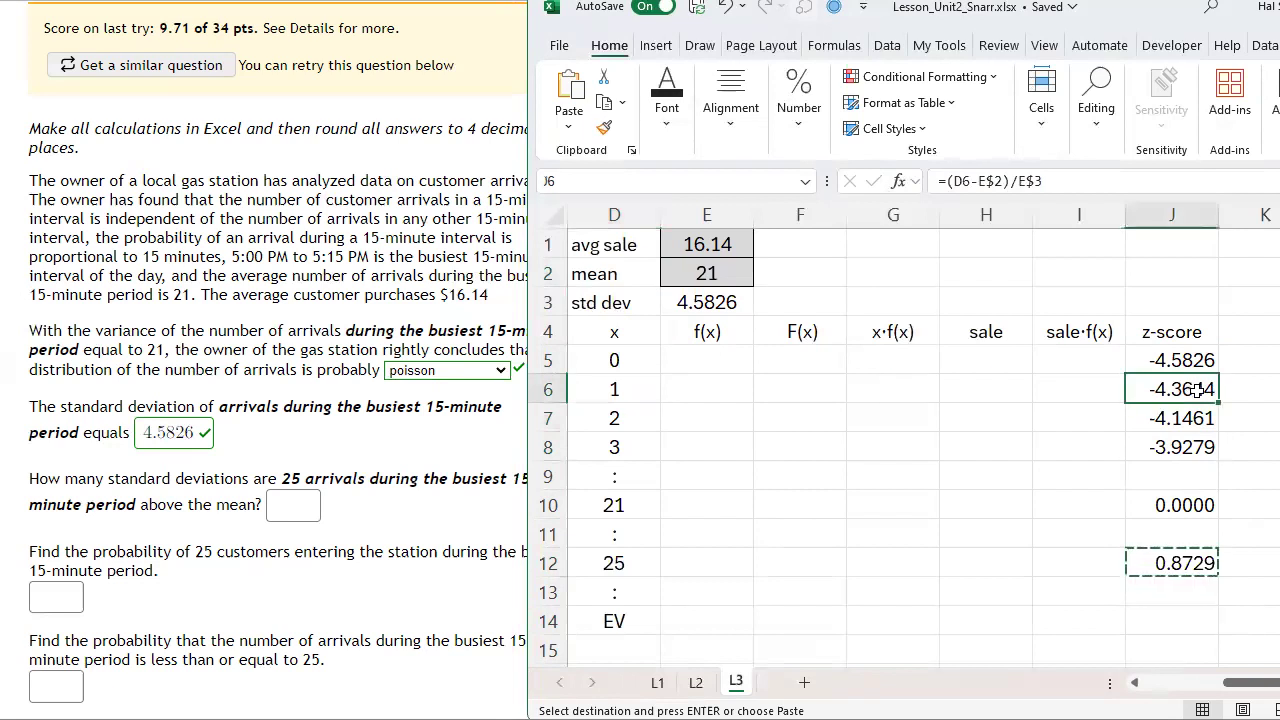
pyautogui.click(1201, 357)
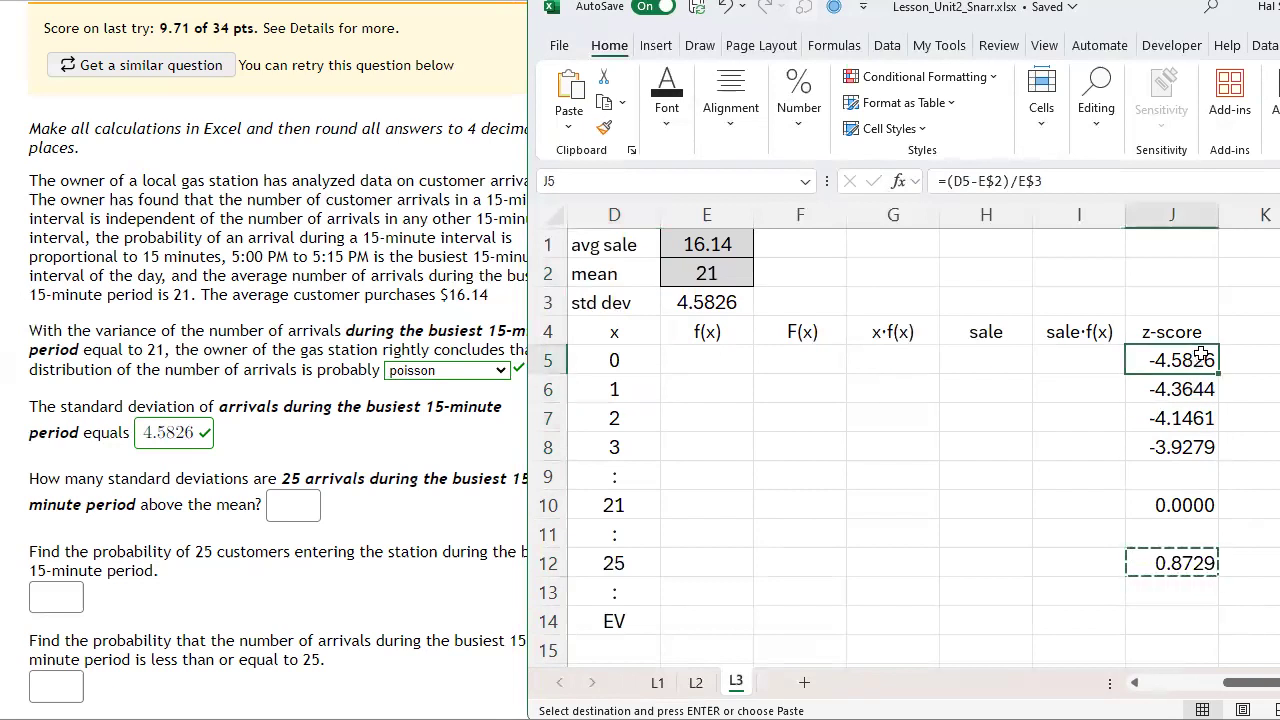
pyautogui.moveTo(1205, 357); pyautogui.dragTo(1177, 447)
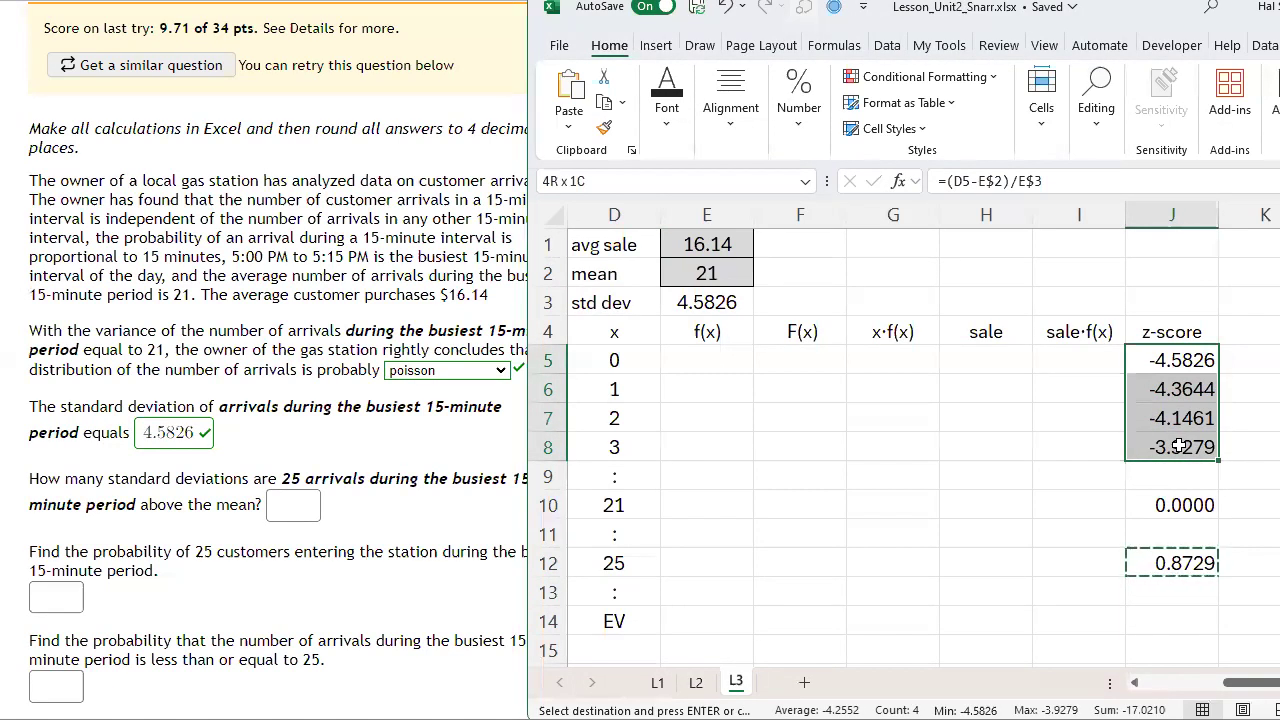
pyautogui.moveTo(620, 362); pyautogui.dragTo(637, 446)
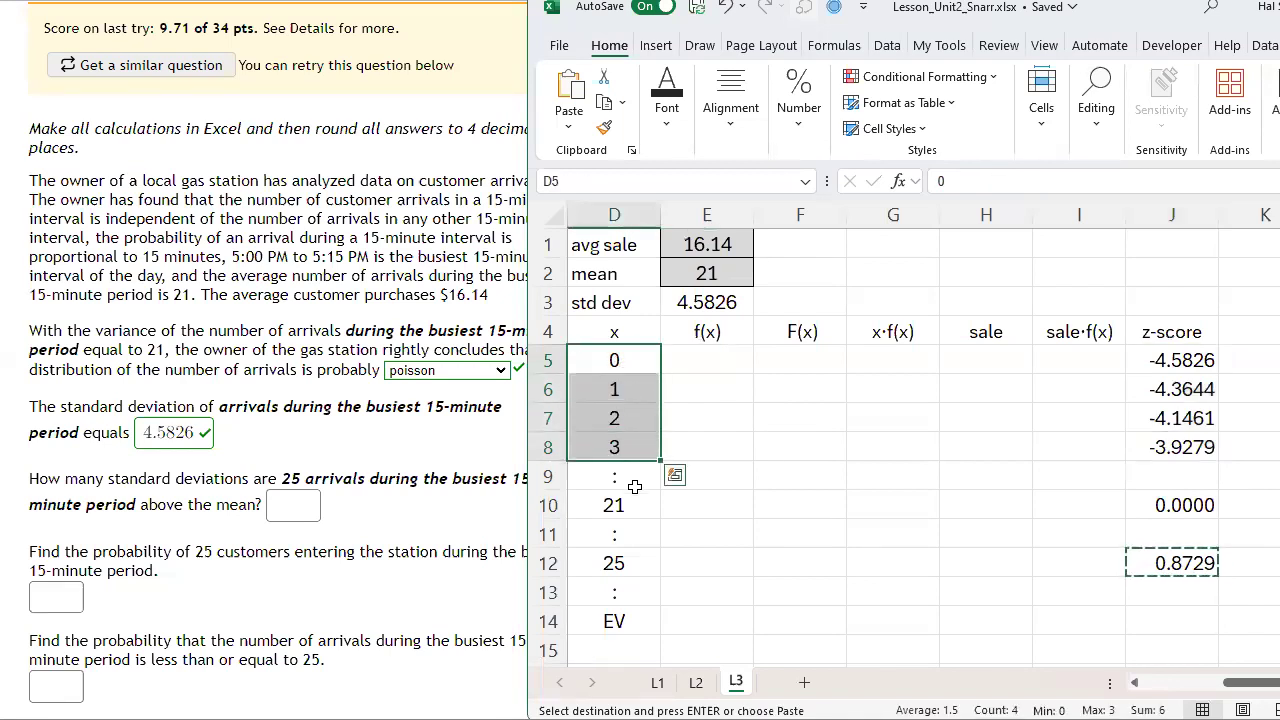
# Compare the z-scores for x values 21 and 25 with the mean in E2.
pyautogui.click(632, 505)
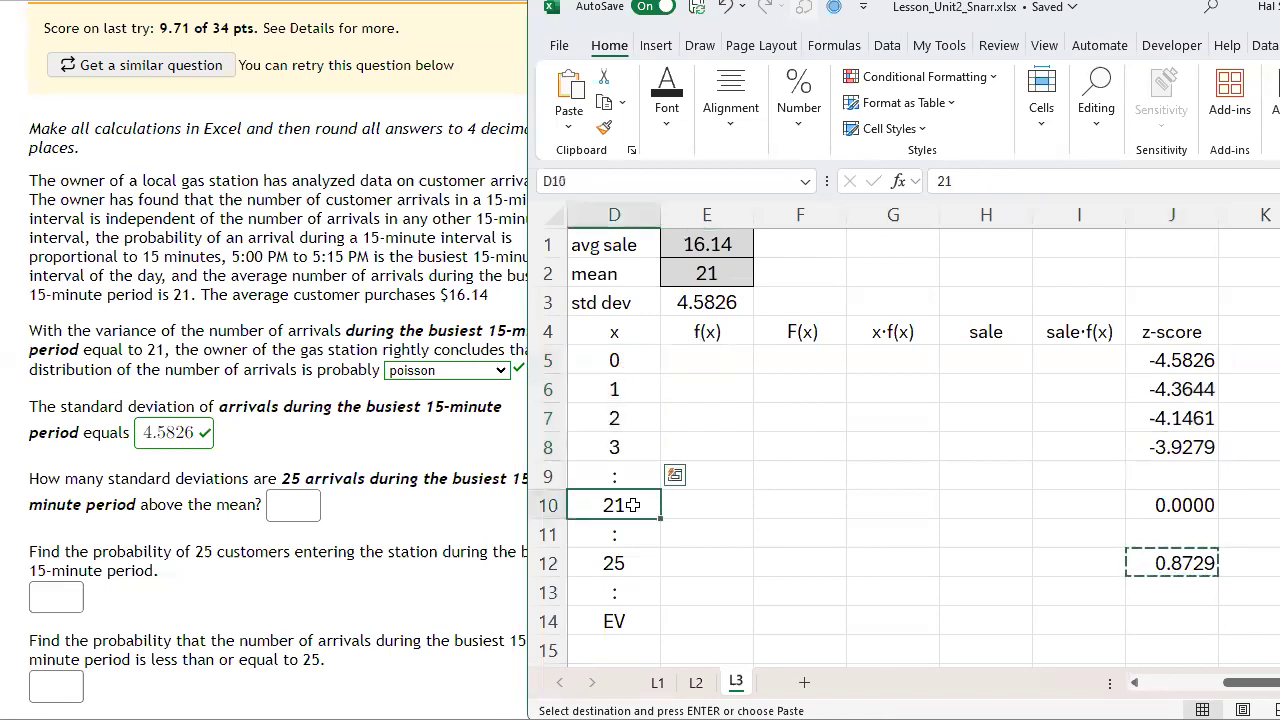
pyautogui.click(1203, 505)
pyautogui.click(614, 505)
pyautogui.click(707, 272)
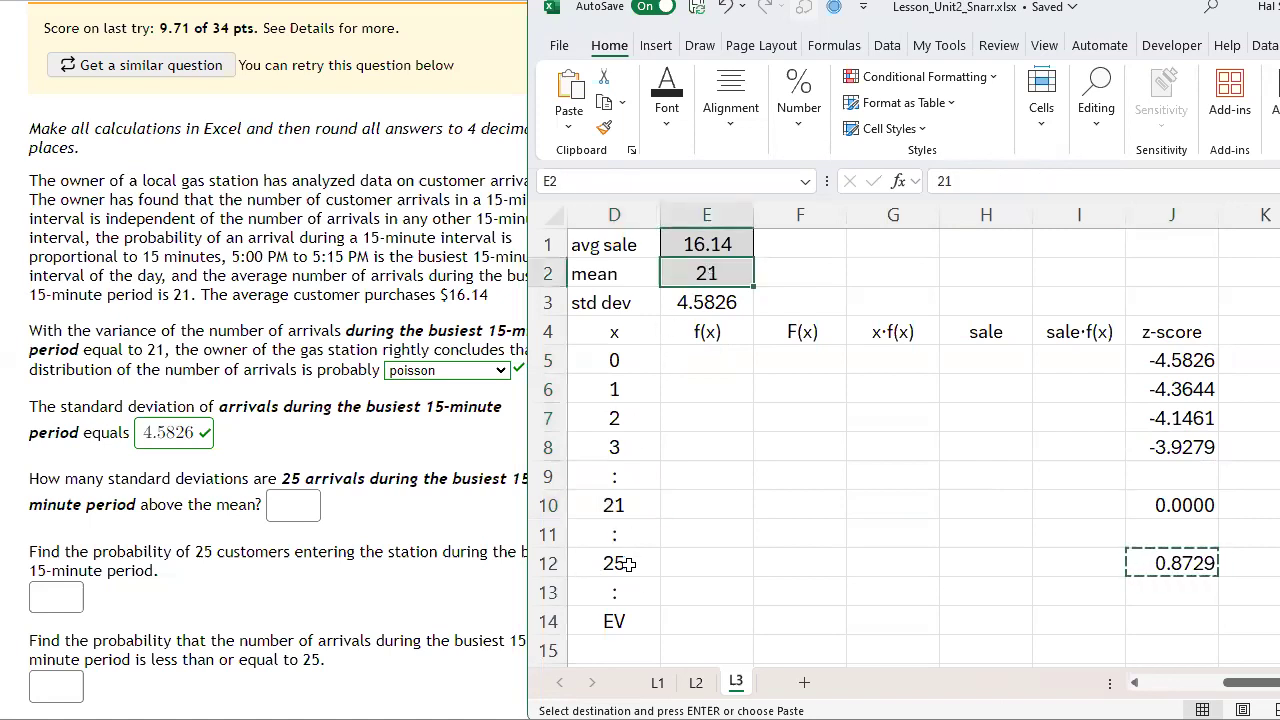
pyautogui.click(627, 564)
pyautogui.click(1188, 563)
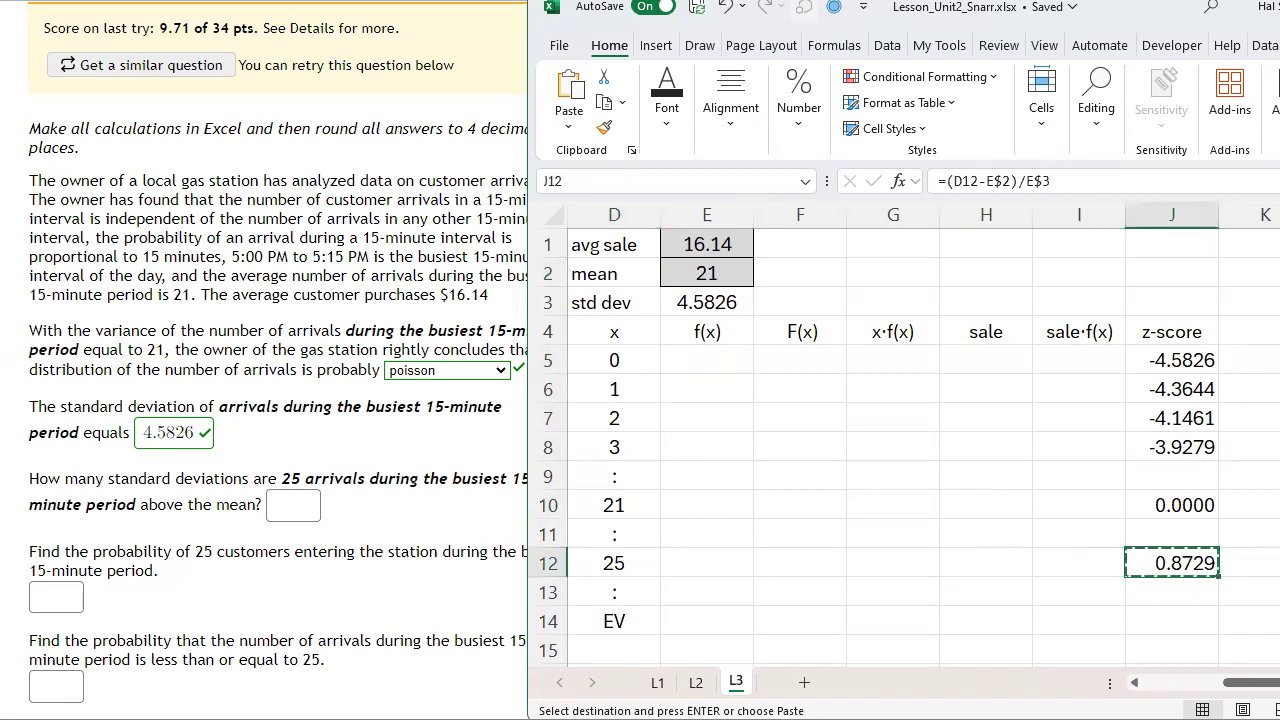
# Paste 0.8729 as the answer for how many standard deviations 25 arrivals are above the mean and submit it.
pyautogui.click(294, 506)
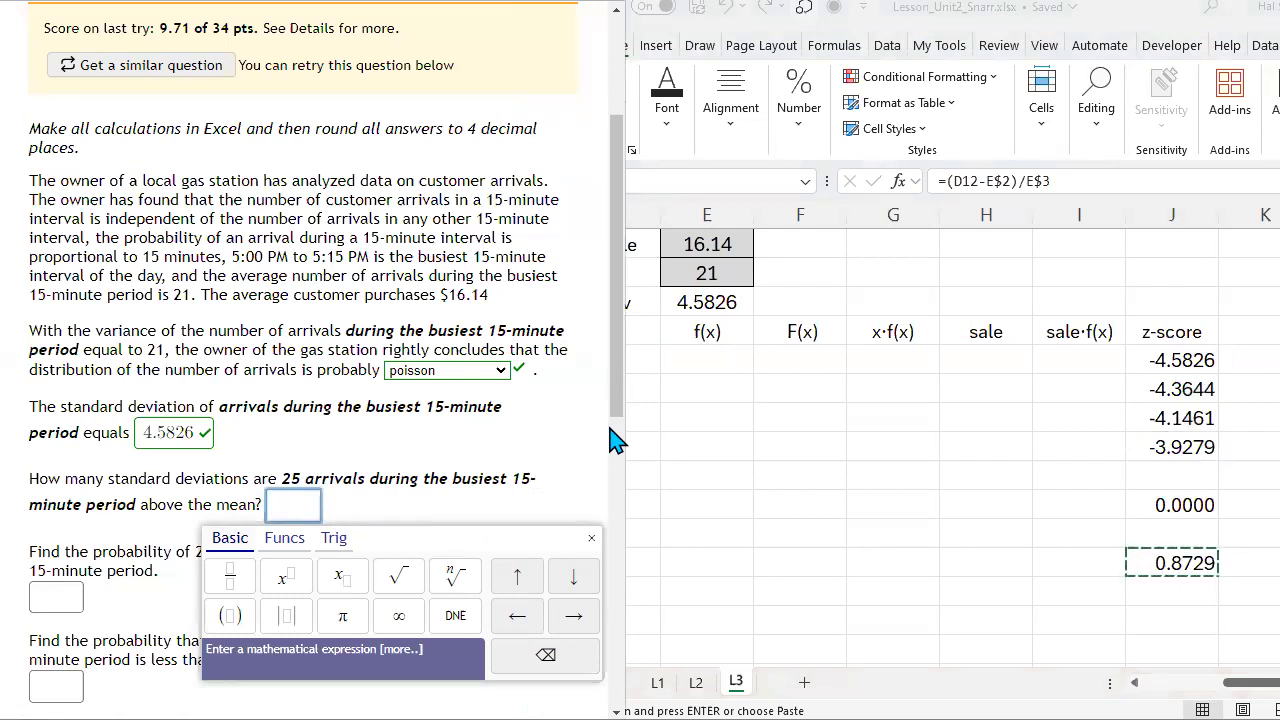
pyautogui.hotkey('ctrl', 'v')
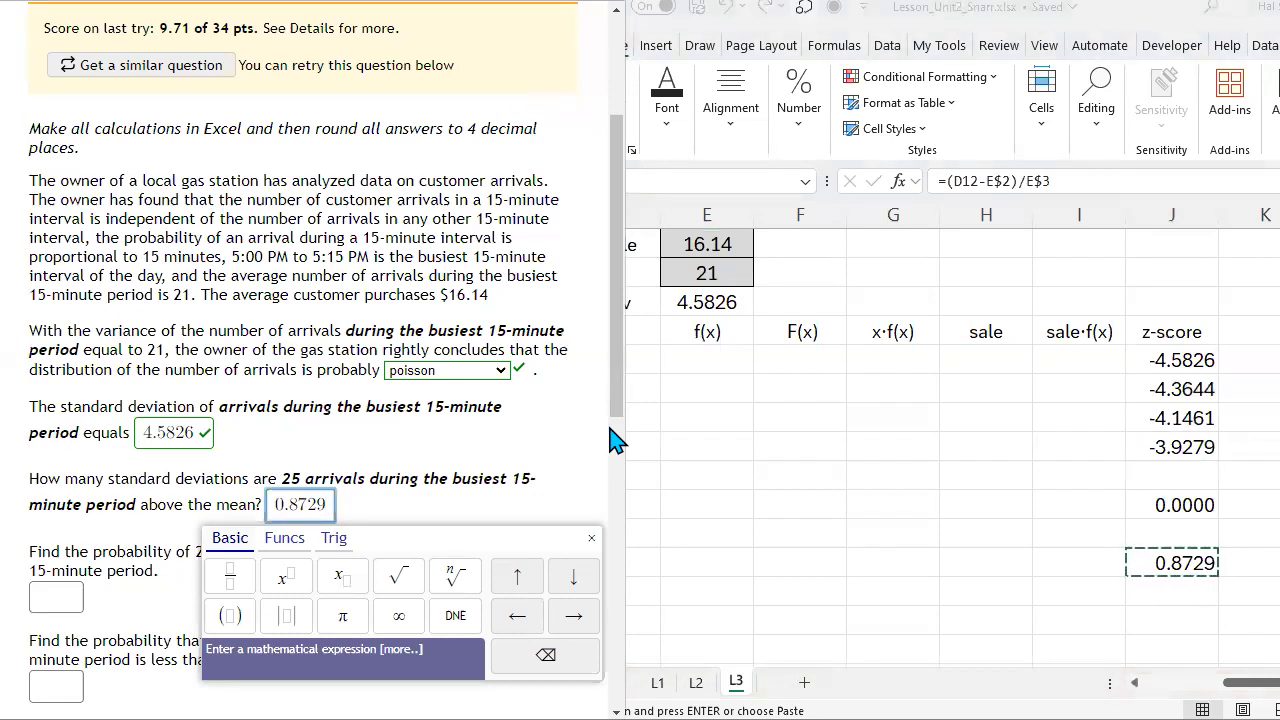
pyautogui.press('Return')
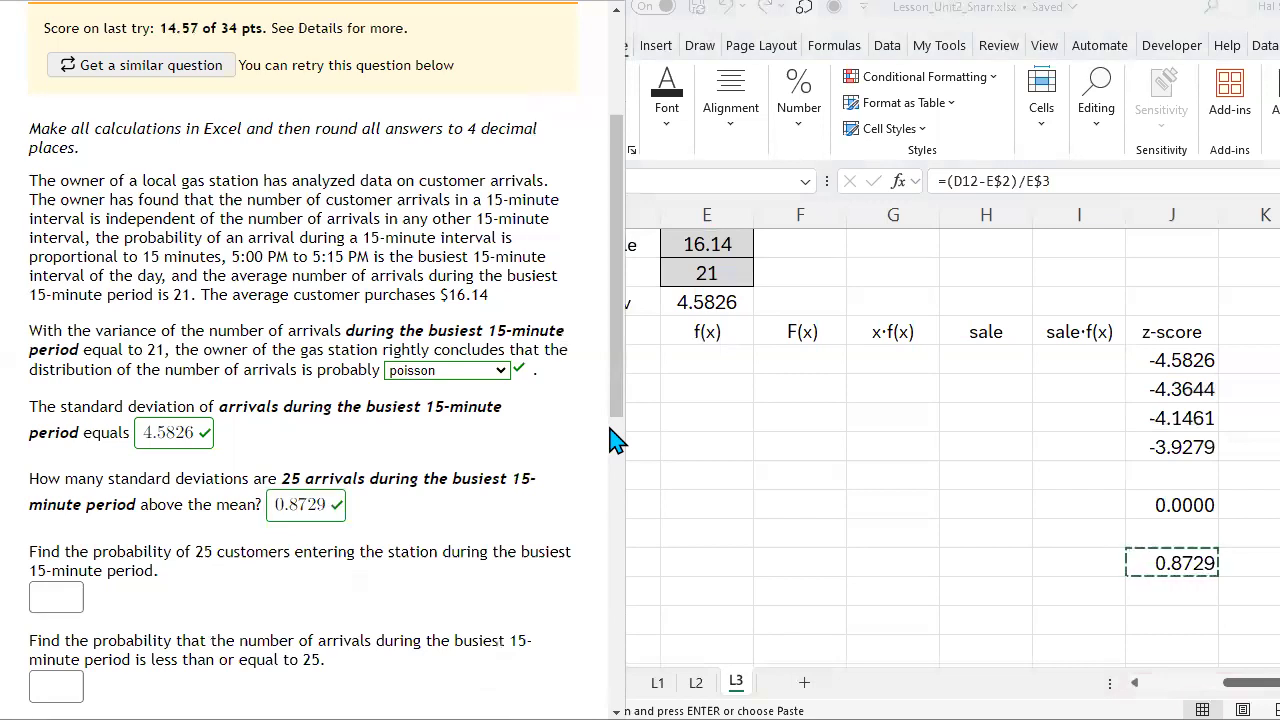
# Enter =POISSON.DIST(D5,E2,0) in E5 on the L3 sheet to compute f(x) for x = 0.
pyautogui.click(857, 492)
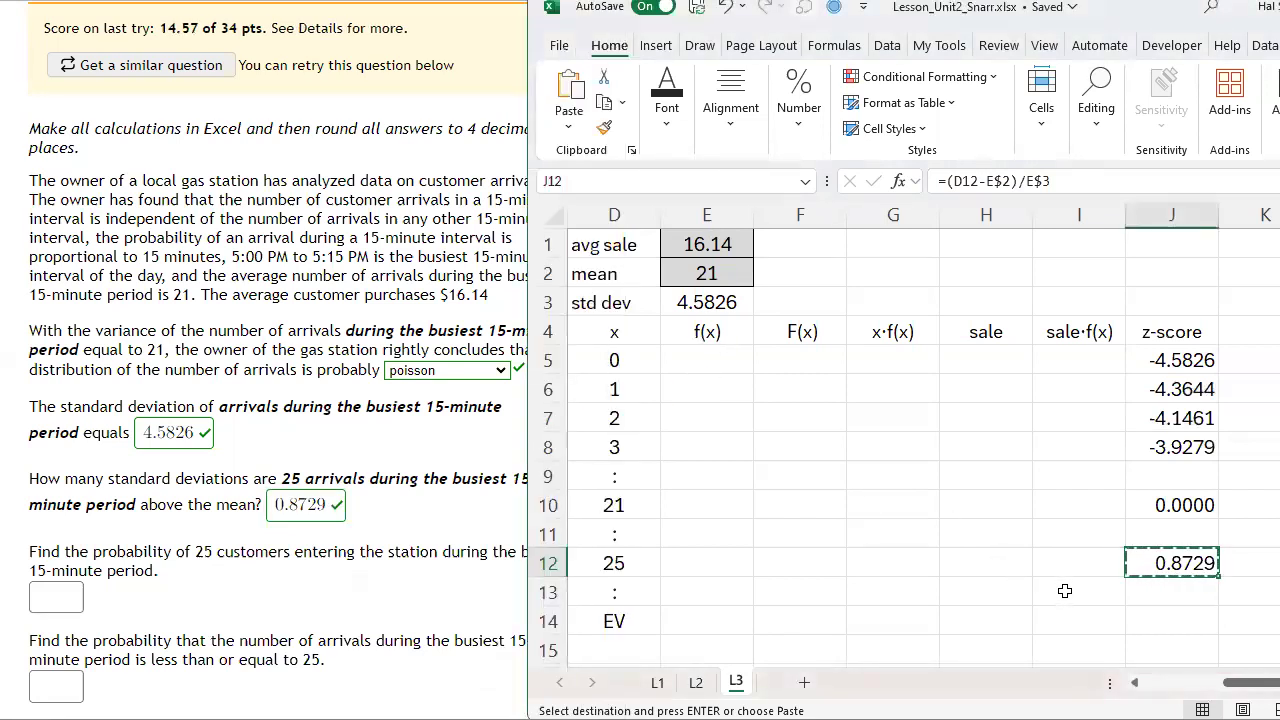
pyautogui.click(709, 276)
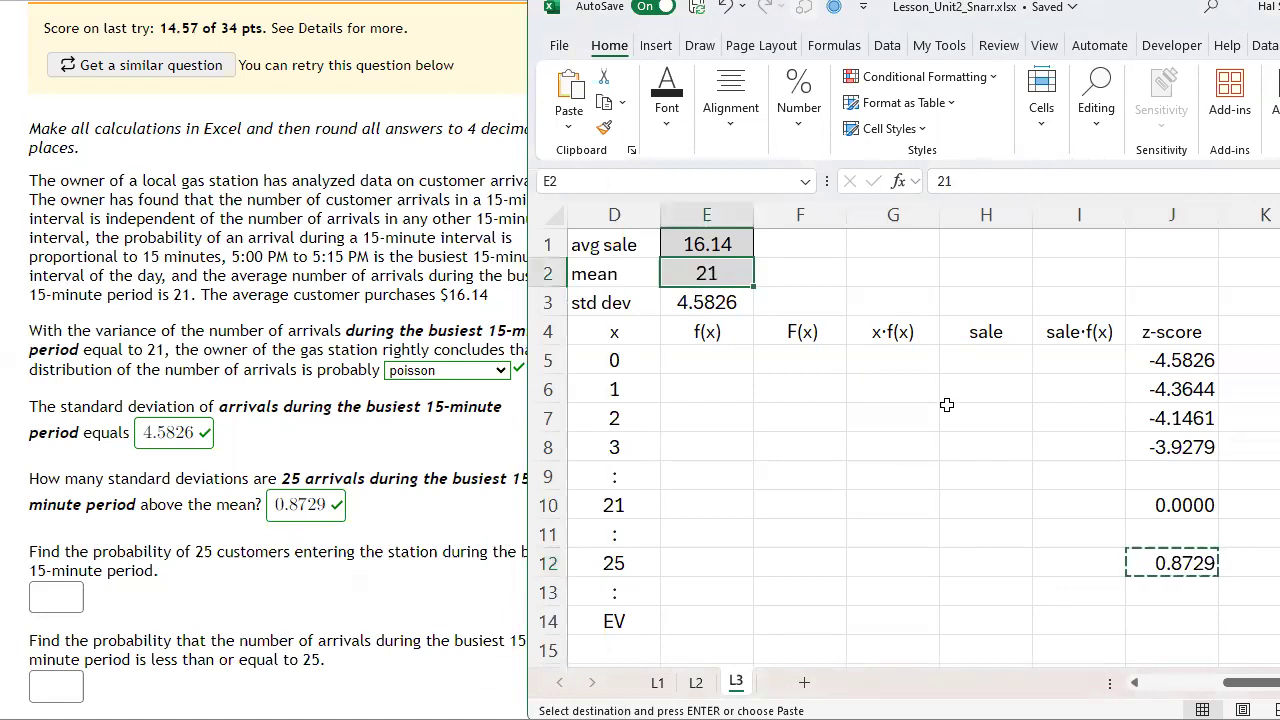
pyautogui.click(705, 362)
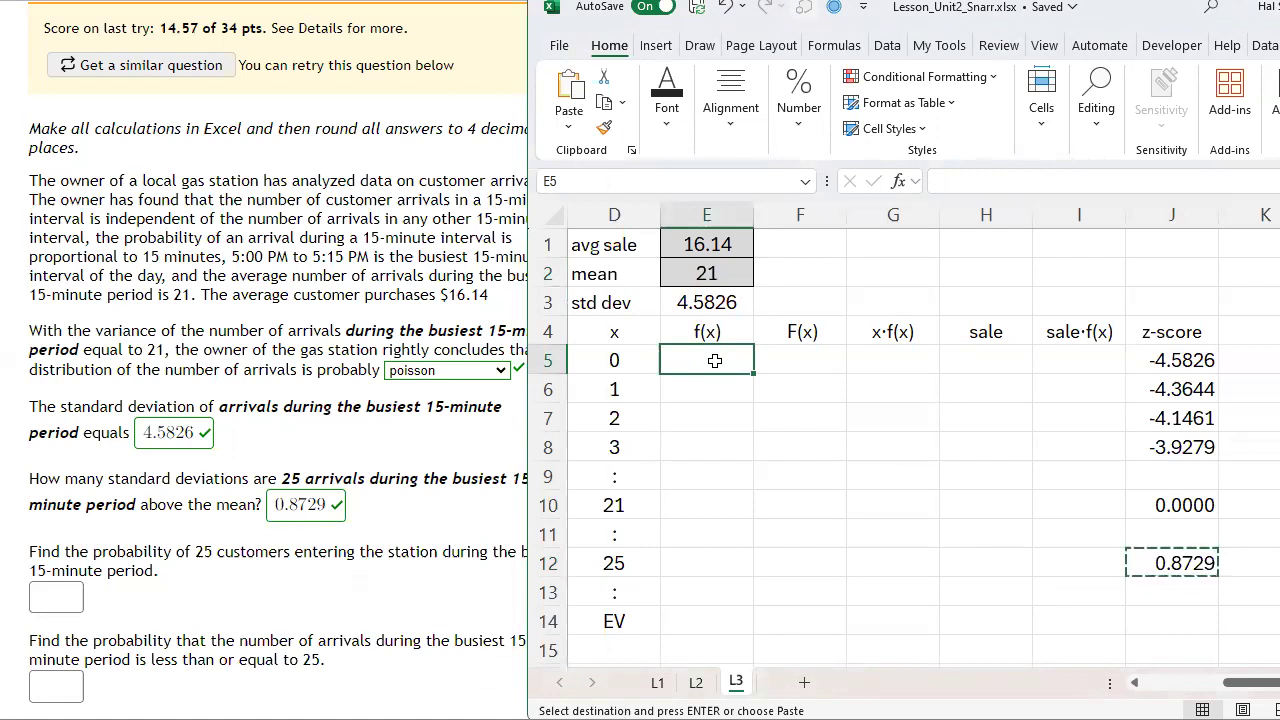
pyautogui.write('=poo')
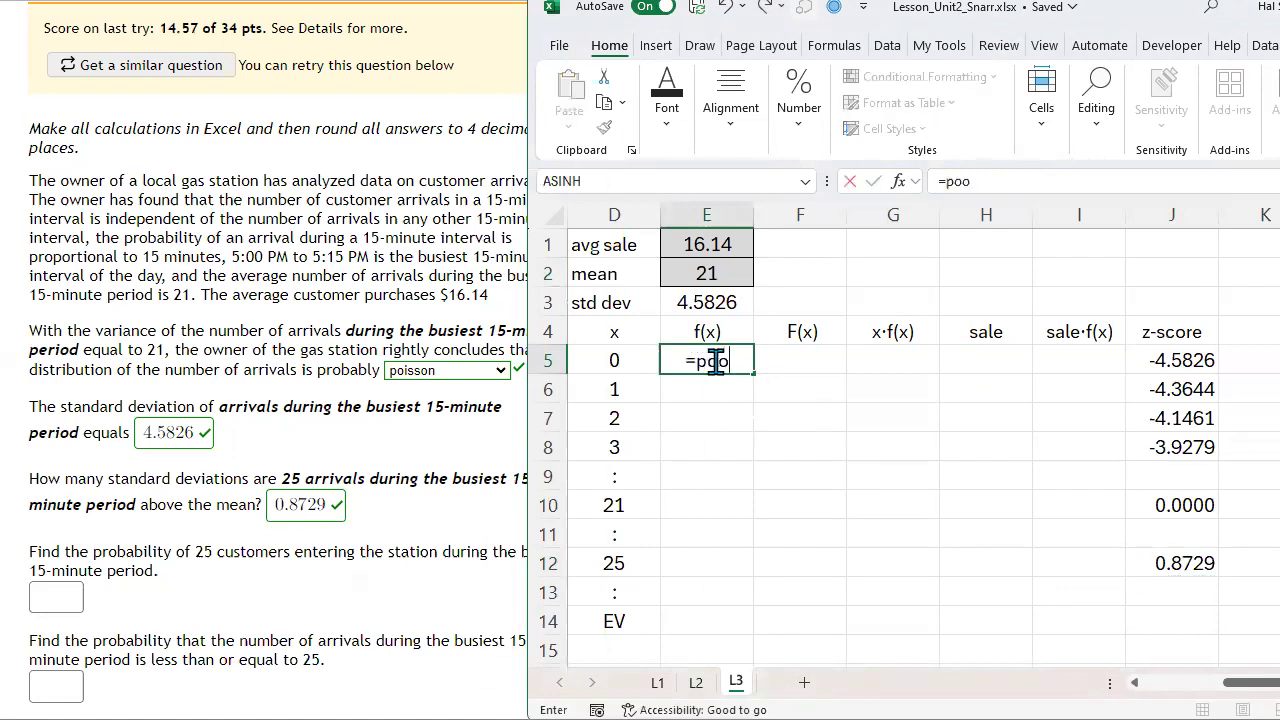
pyautogui.press('BackSpace')
pyautogui.write('isson')
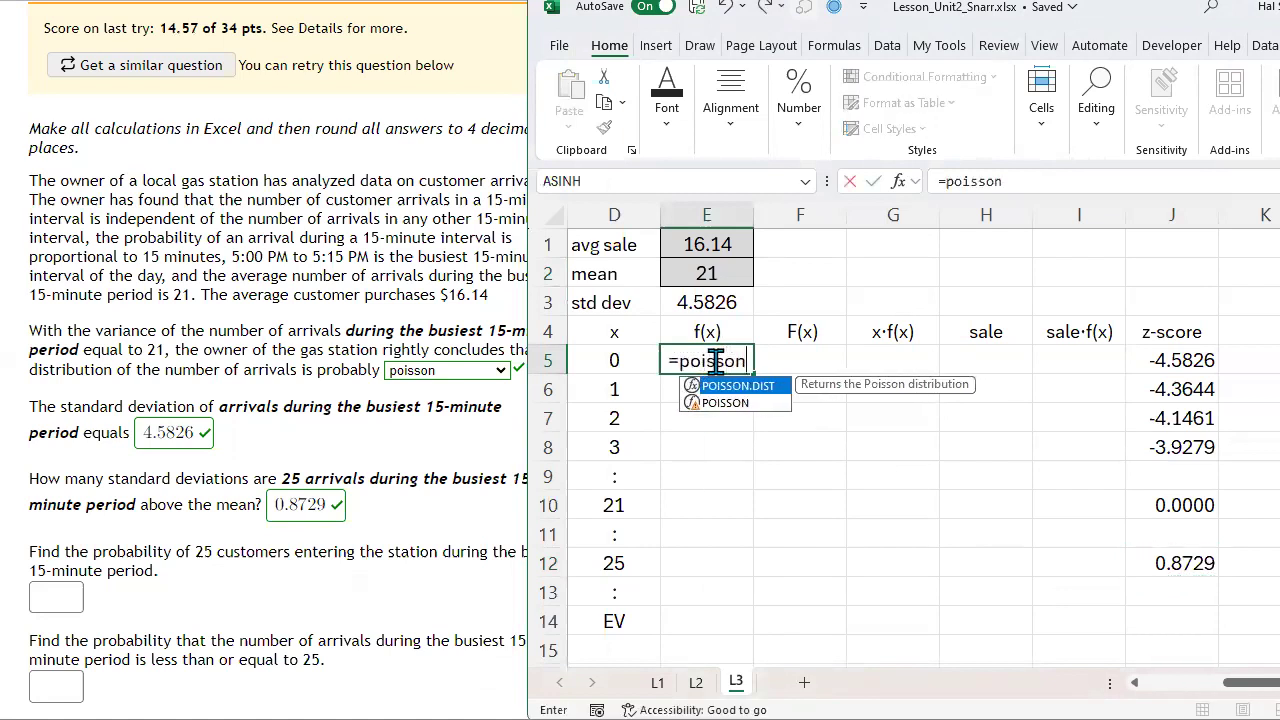
pyautogui.write('.dist')
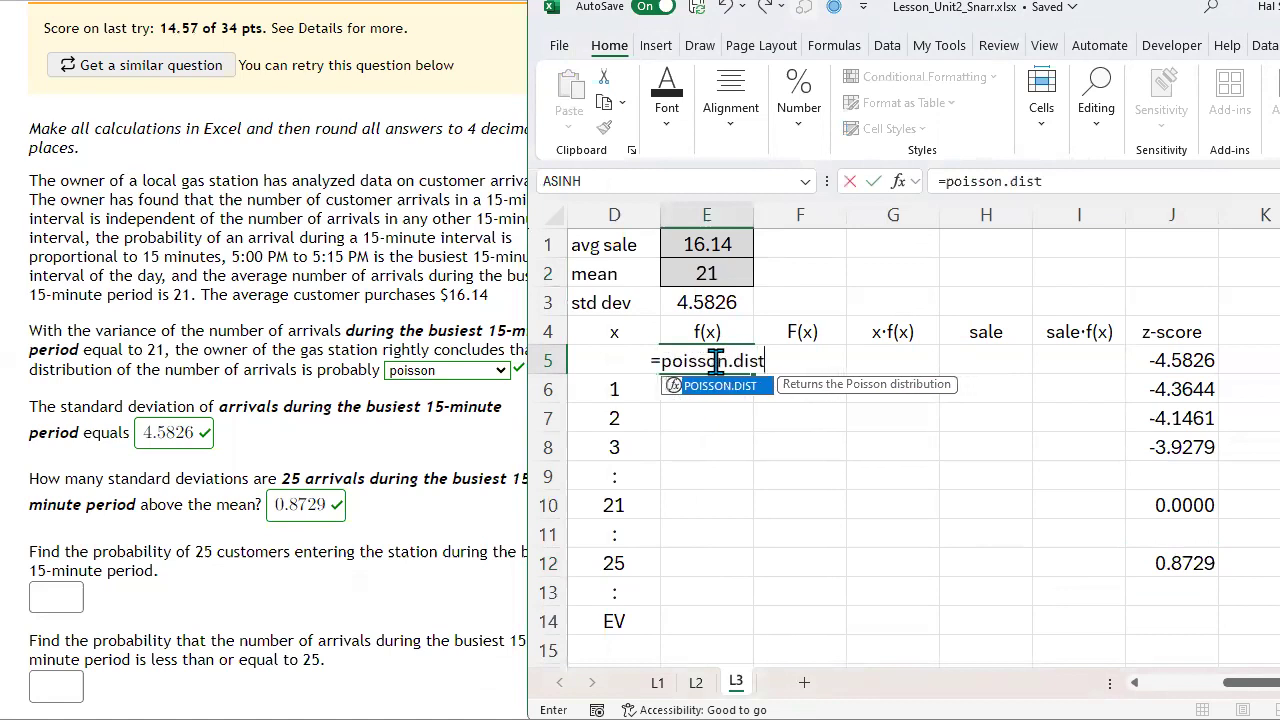
pyautogui.write('(')
pyautogui.press('Left')
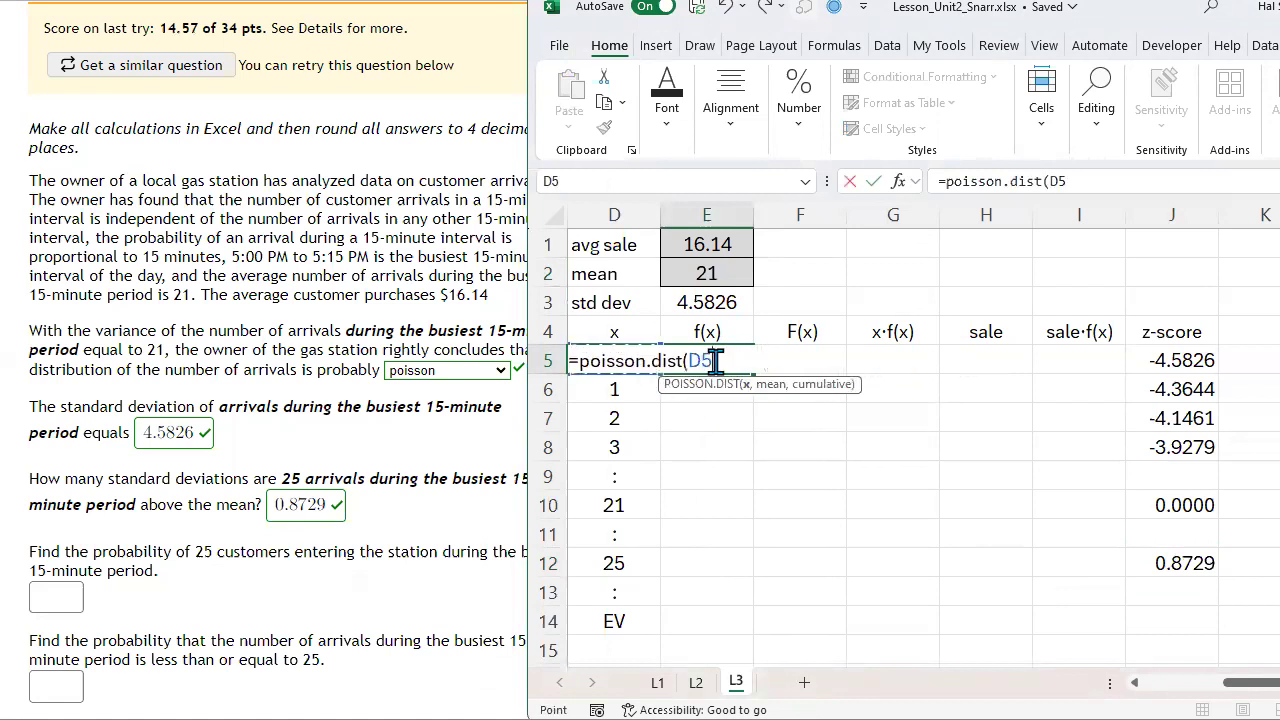
pyautogui.press('Down')
pyautogui.press('Down')
pyautogui.press('Down')
pyautogui.press('Down')
pyautogui.press('Down')
pyautogui.press('Up')
pyautogui.press('Up')
pyautogui.press('Up')
pyautogui.press('Up')
pyautogui.press('Up')
pyautogui.press('Up')
pyautogui.press('Down')
pyautogui.write(',')
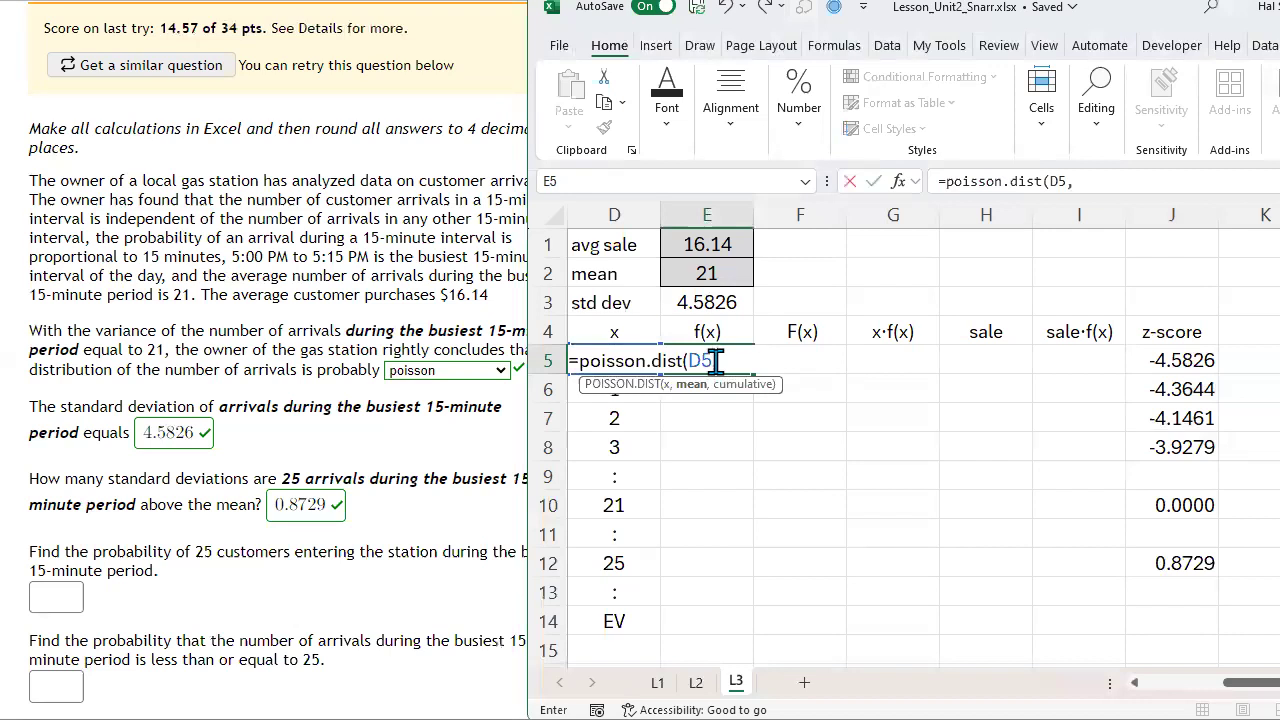
pyautogui.press('Up')
pyautogui.press('Up')
pyautogui.press('Up')
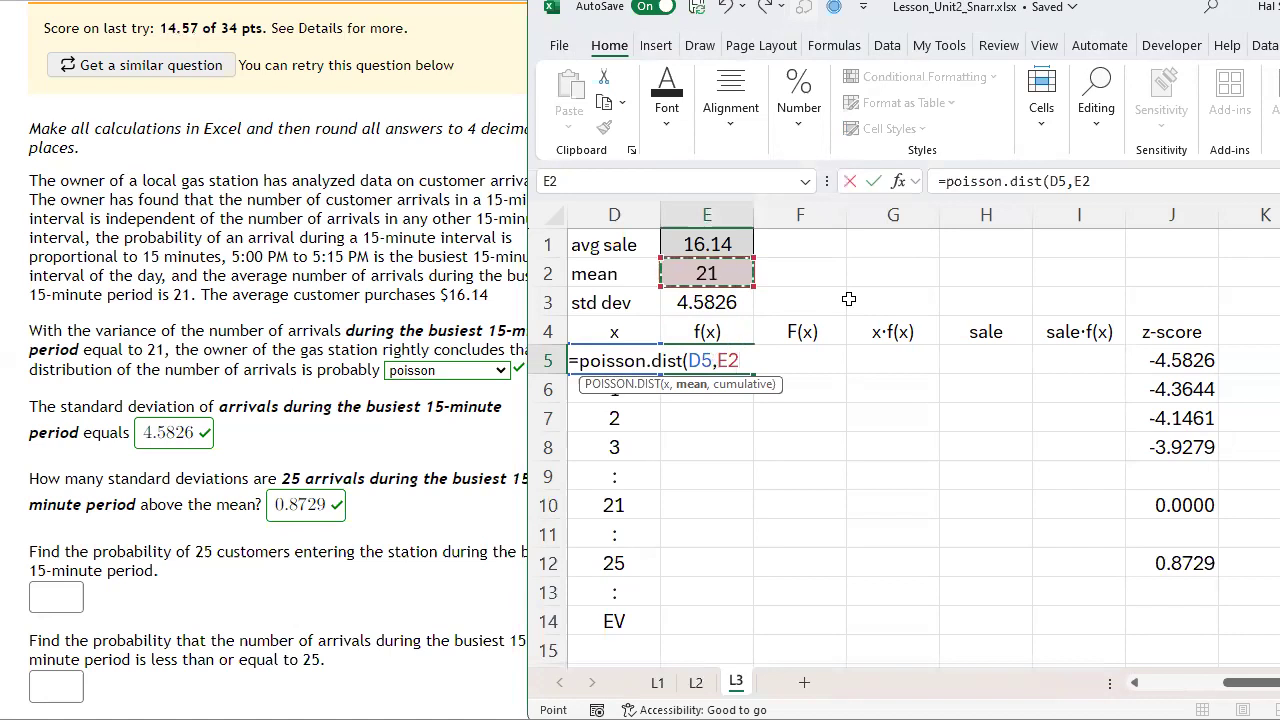
pyautogui.write(',0)')
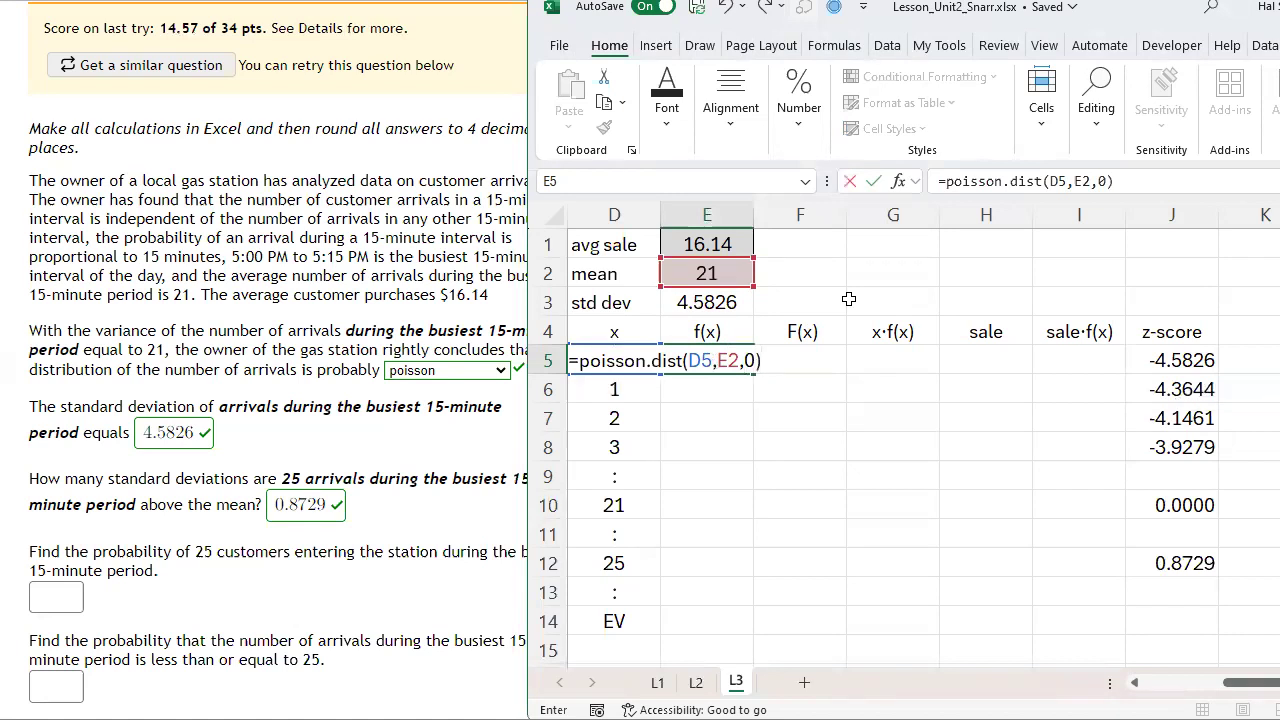
pyautogui.press('Return')
pyautogui.press('Up')
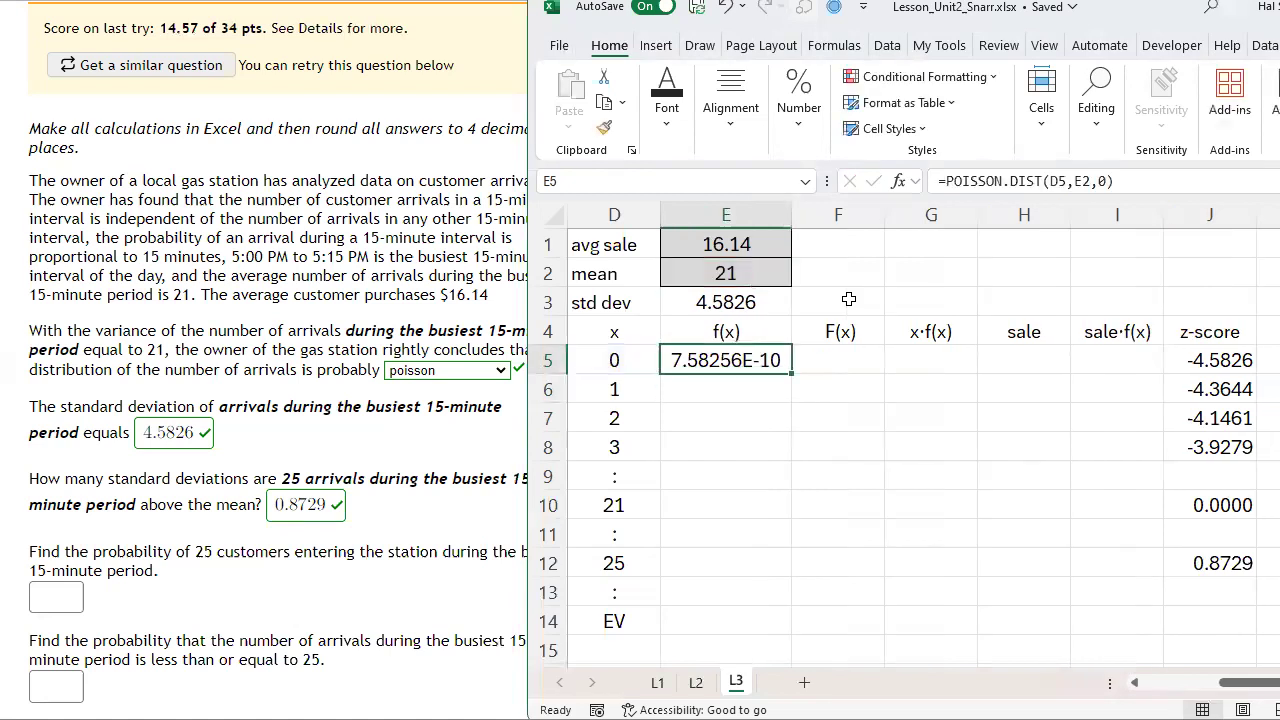
# Format E5 as a number with four decimal places.
pyautogui.click(799, 105)
pyautogui.click(913, 179)
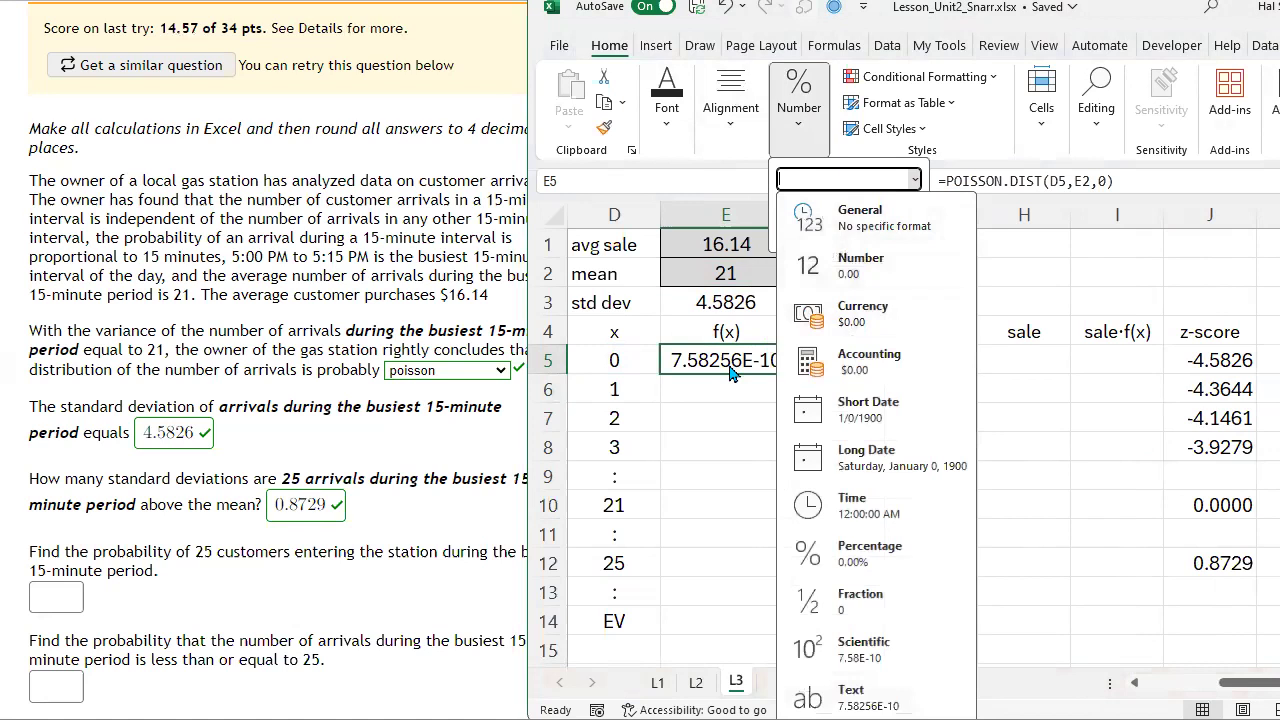
pyautogui.click(866, 266)
pyautogui.click(881, 212)
pyautogui.click(881, 212)
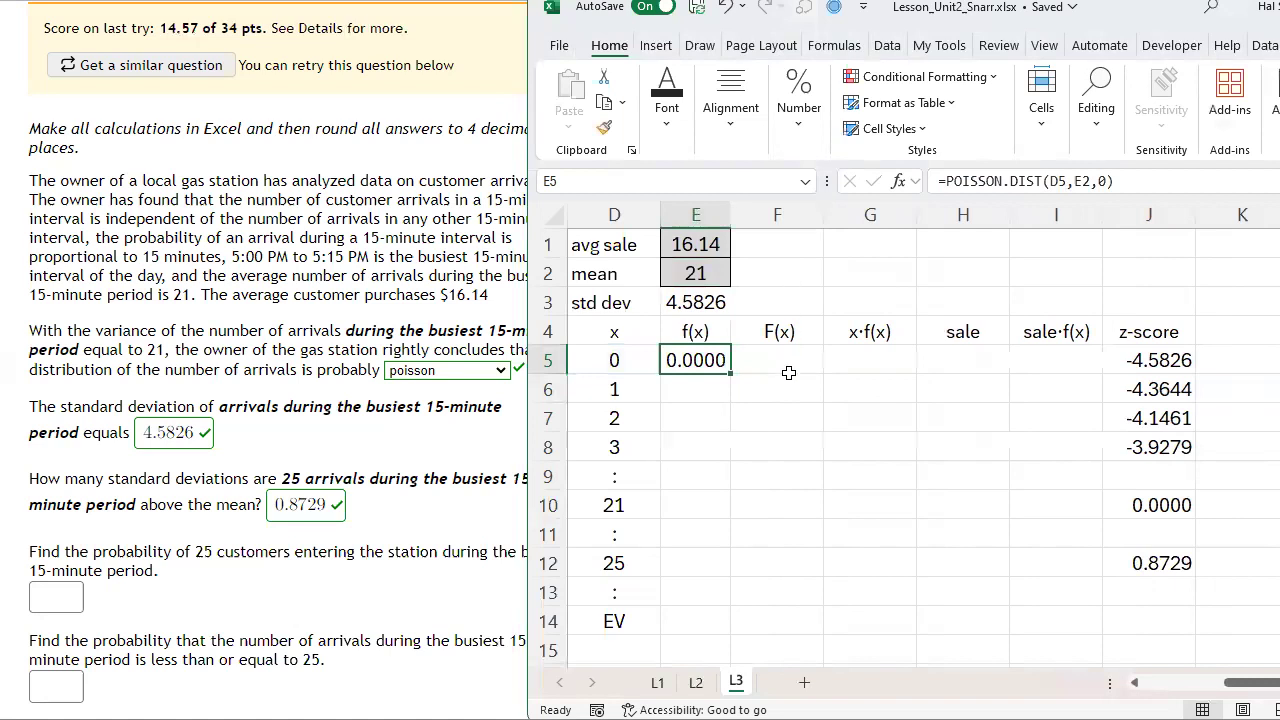
# Lock the mean's row in the E5 formula as E$2 and fill the formula down through E13.
pyautogui.doubleClick(707, 358)
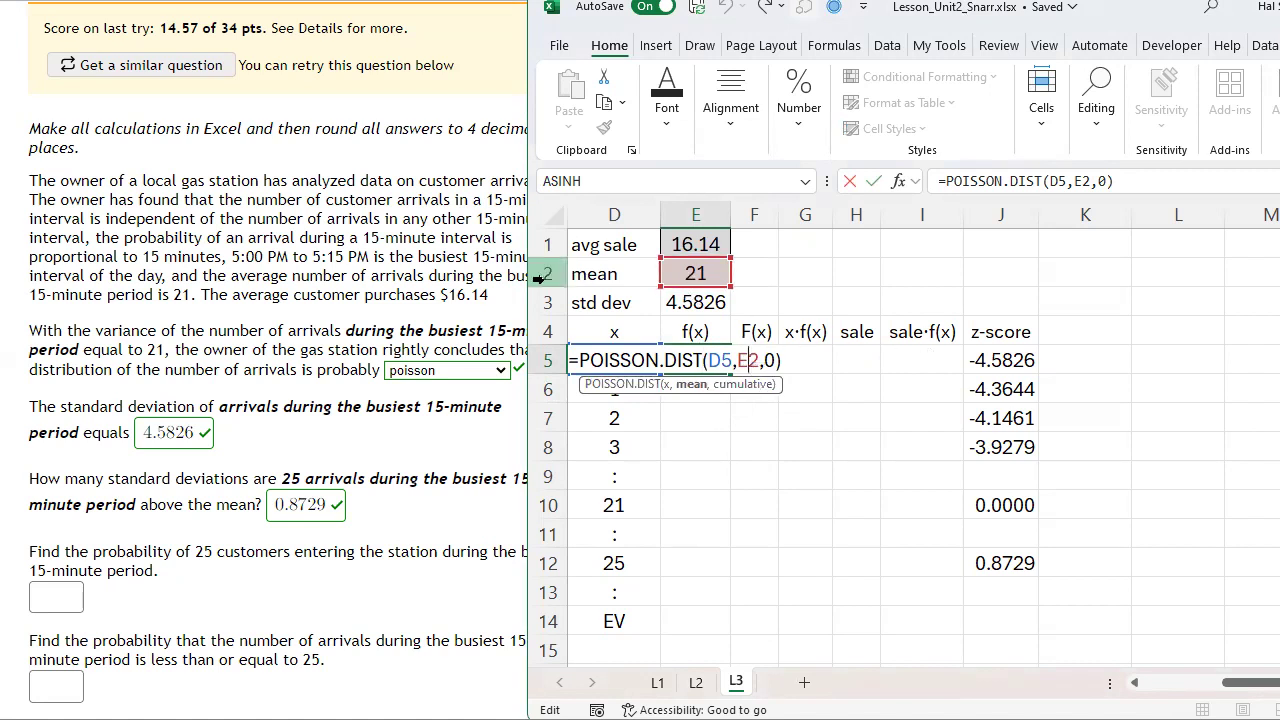
pyautogui.write('$')
pyautogui.press('Return')
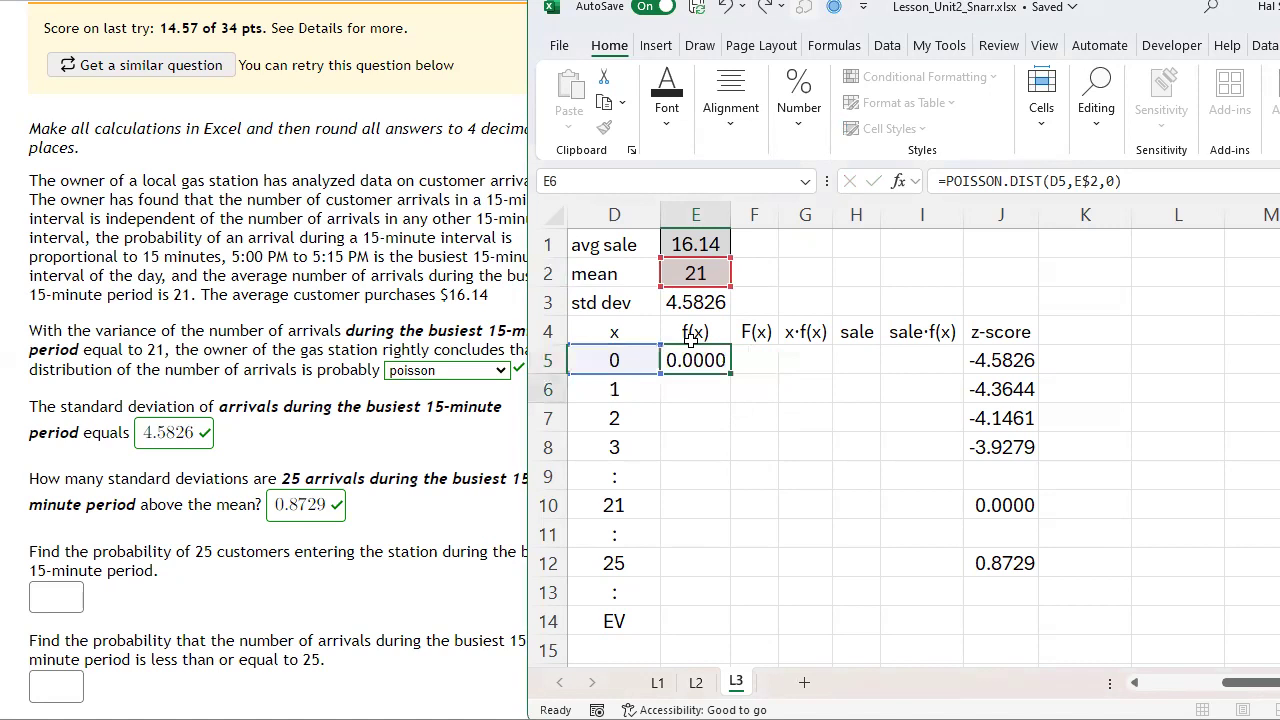
pyautogui.click(695, 368)
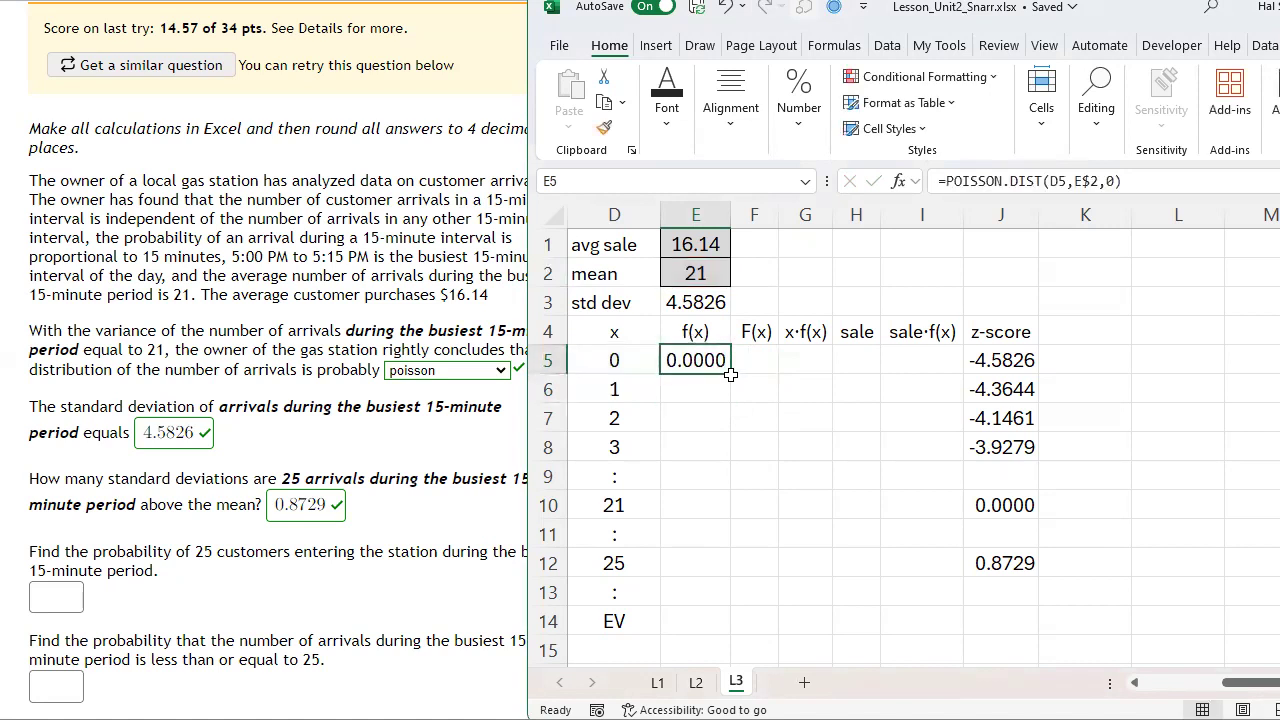
pyautogui.moveTo(731, 376); pyautogui.dragTo(727, 614)
# Fill colon placeholders across columns D to J in rows 9, 11 and 13.
pyautogui.click(638, 484)
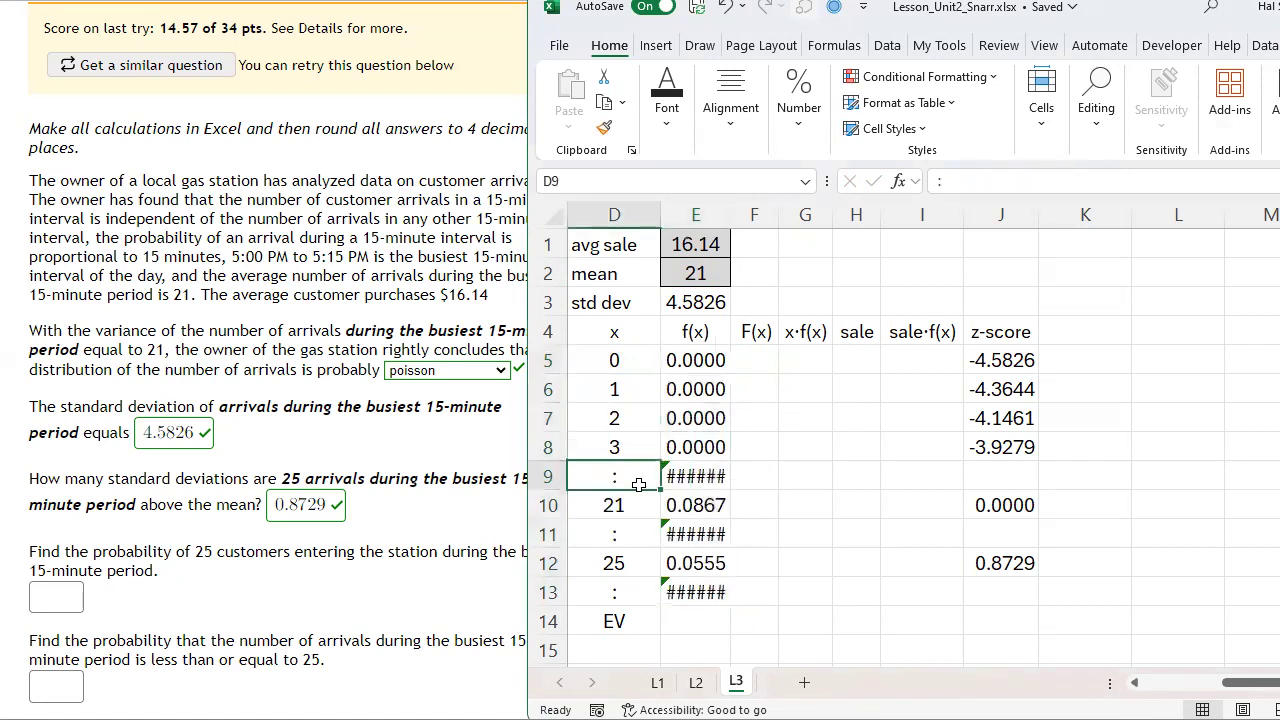
pyautogui.moveTo(662, 491); pyautogui.dragTo(1007, 491)
pyautogui.hotkey('ctrl', 'c')
pyautogui.click(604, 535)
pyautogui.hotkey('ctrl', 'v')
pyautogui.click(655, 615)
pyautogui.click(657, 602)
pyautogui.moveTo(662, 604); pyautogui.dragTo(1005, 604)
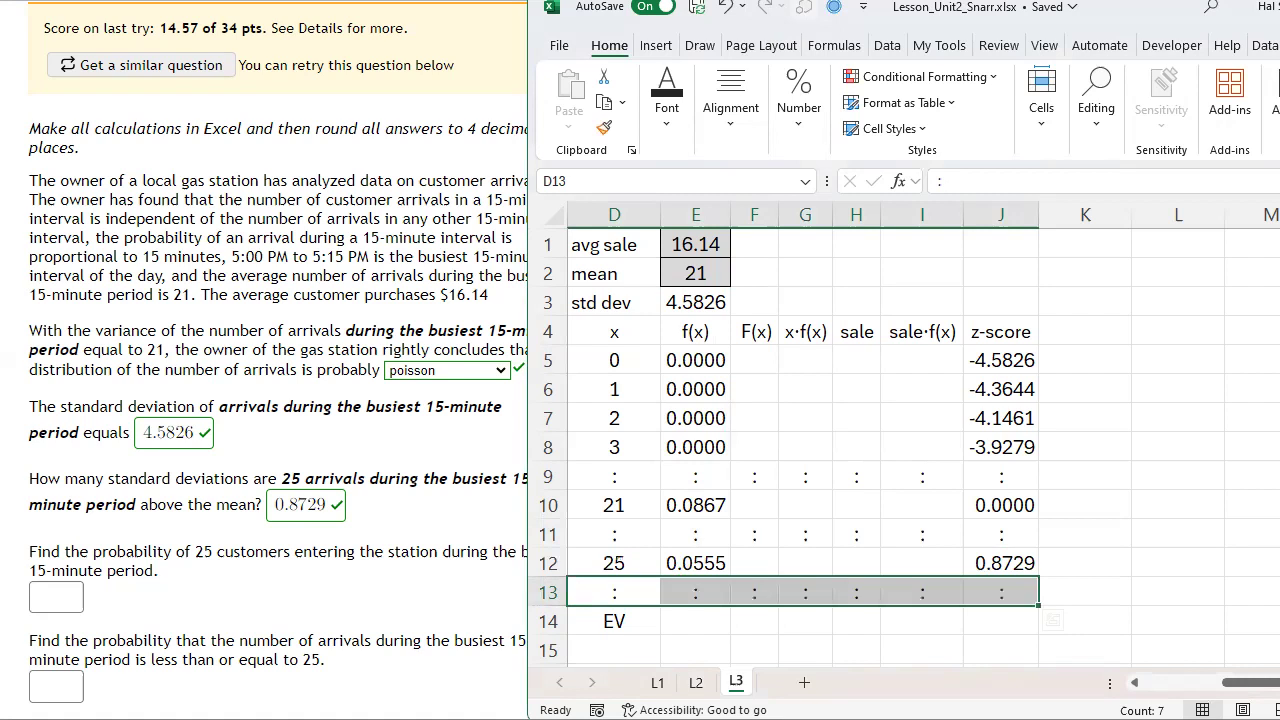
pyautogui.click(1177, 471)
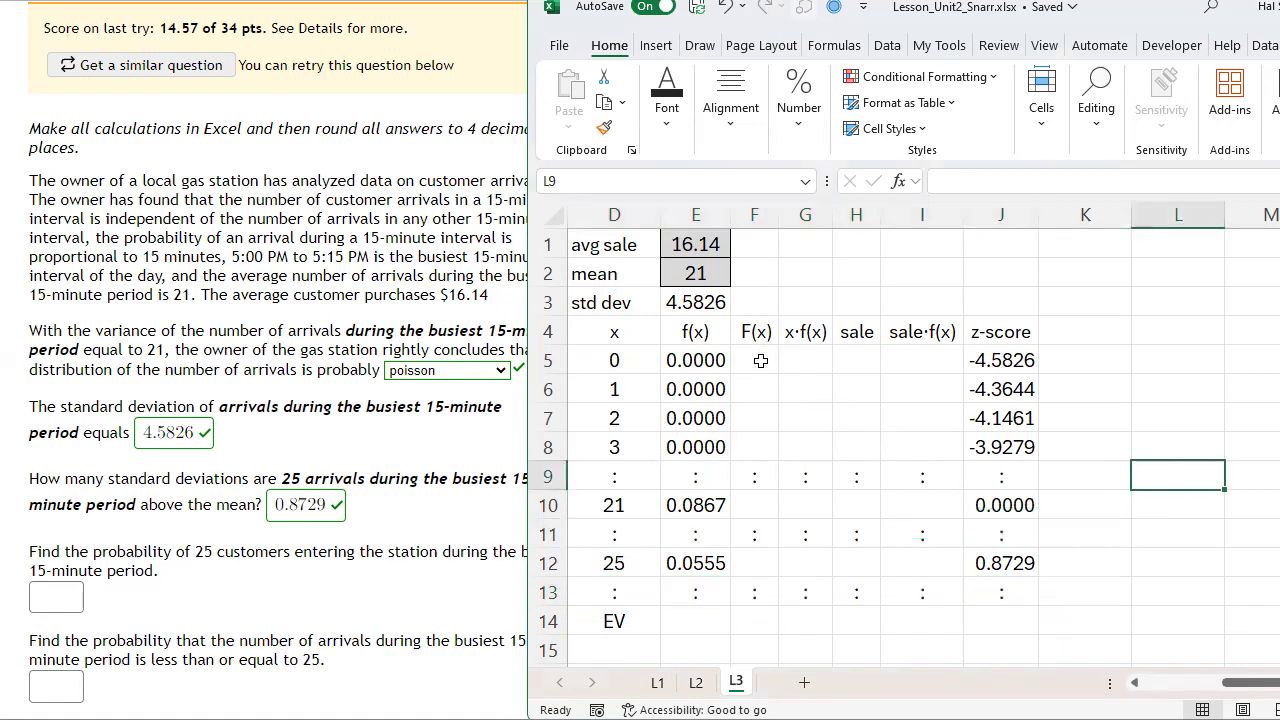
# Copy the E5 formula text into F5 and set its cumulative argument to 1, giving =POISSON.DIST(D5,E$2,1).
pyautogui.click(705, 370)
pyautogui.moveTo(1128, 181); pyautogui.dragTo(905, 182)
pyautogui.hotkey('ctrl', 'c')
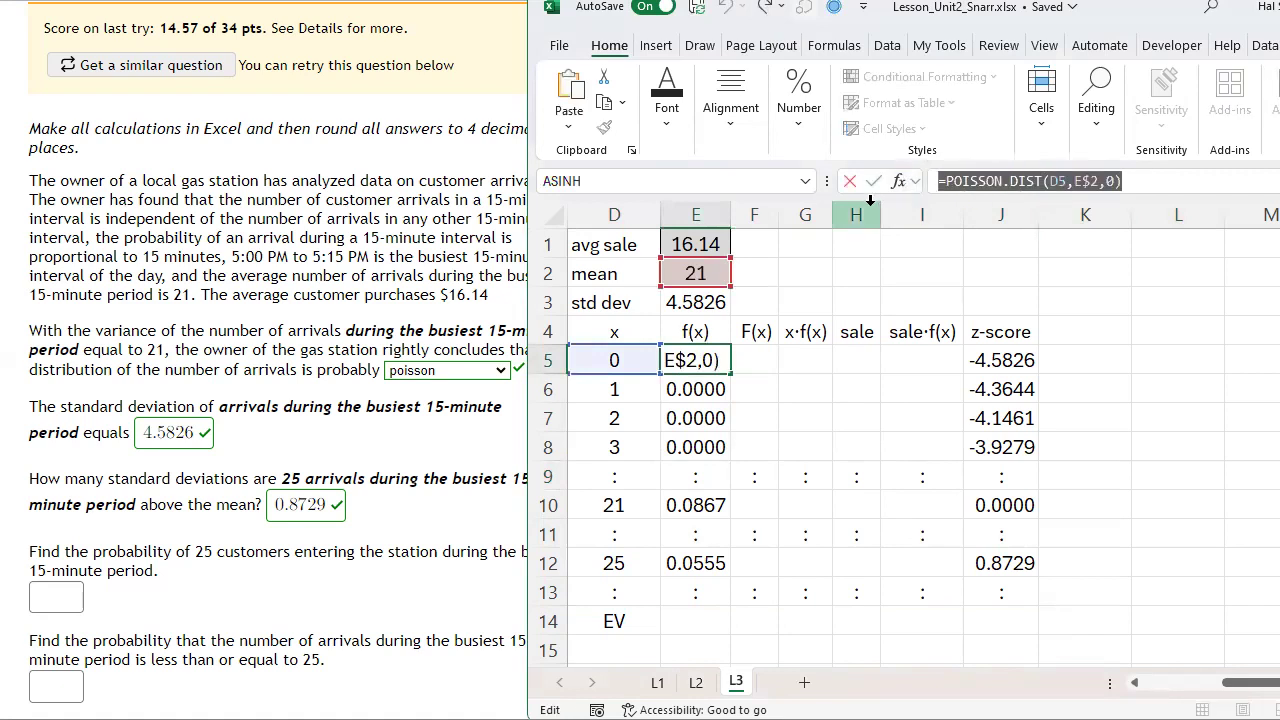
pyautogui.press('Return')
pyautogui.press('Up')
pyautogui.press('Right')
pyautogui.click(988, 181)
pyautogui.hotkey('ctrl', 'v')
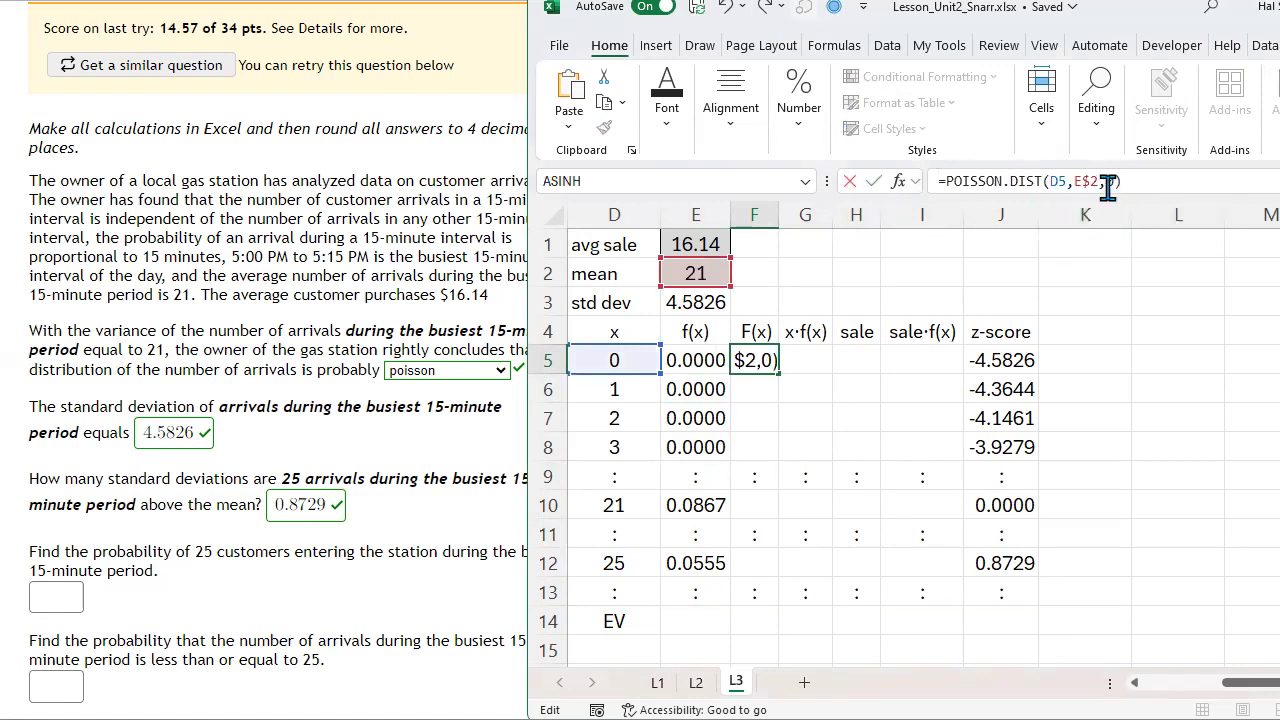
pyautogui.doubleClick(1108, 181)
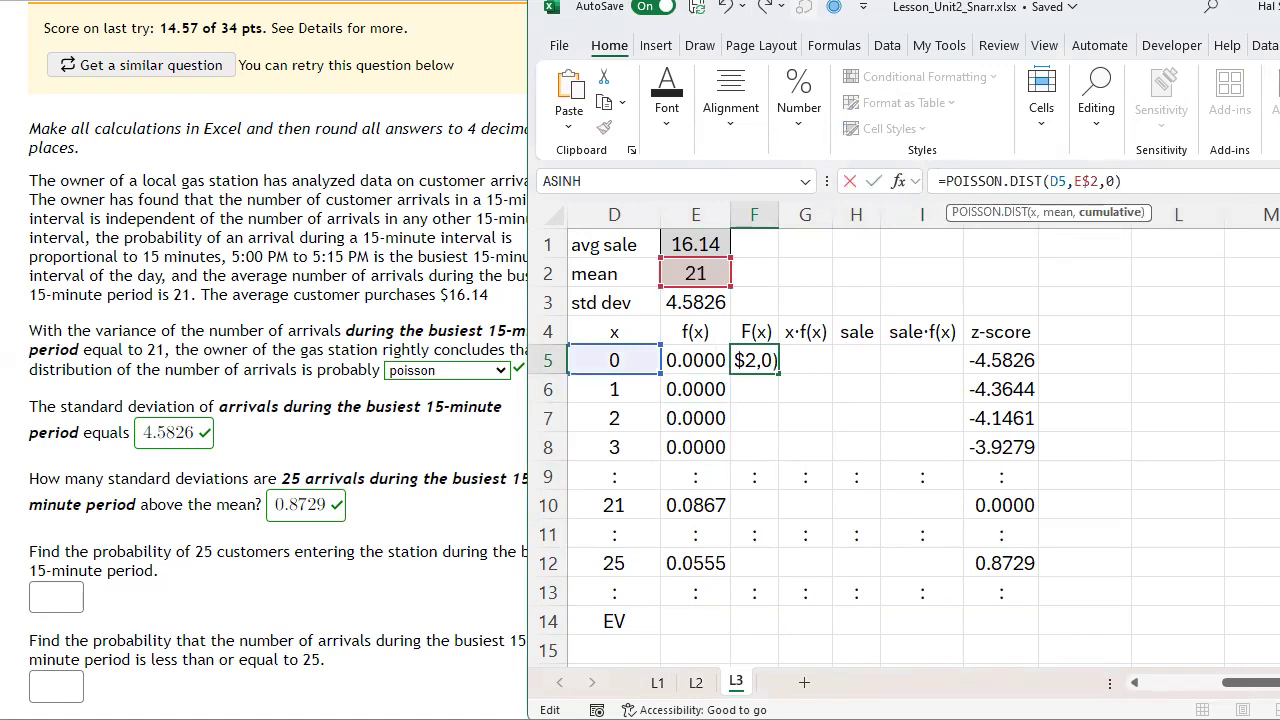
pyautogui.press('BackSpace')
pyautogui.write('1')
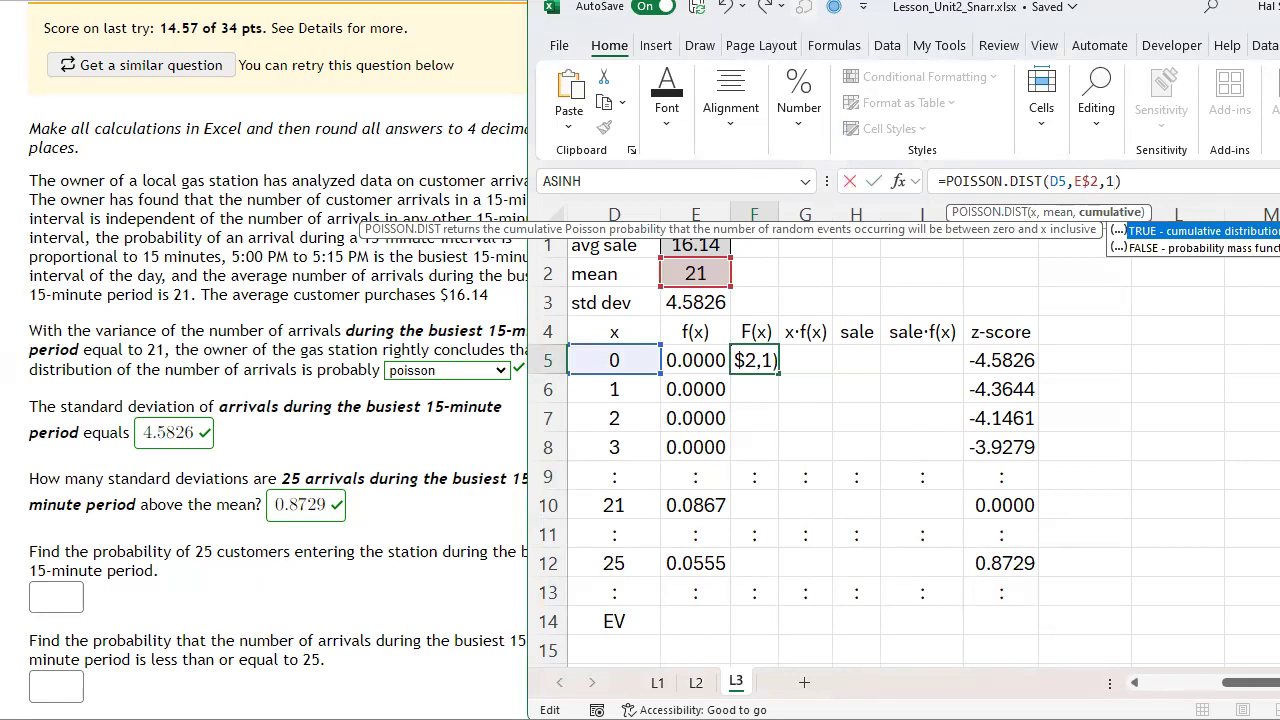
pyautogui.hotkey('ctrl', 'Return')
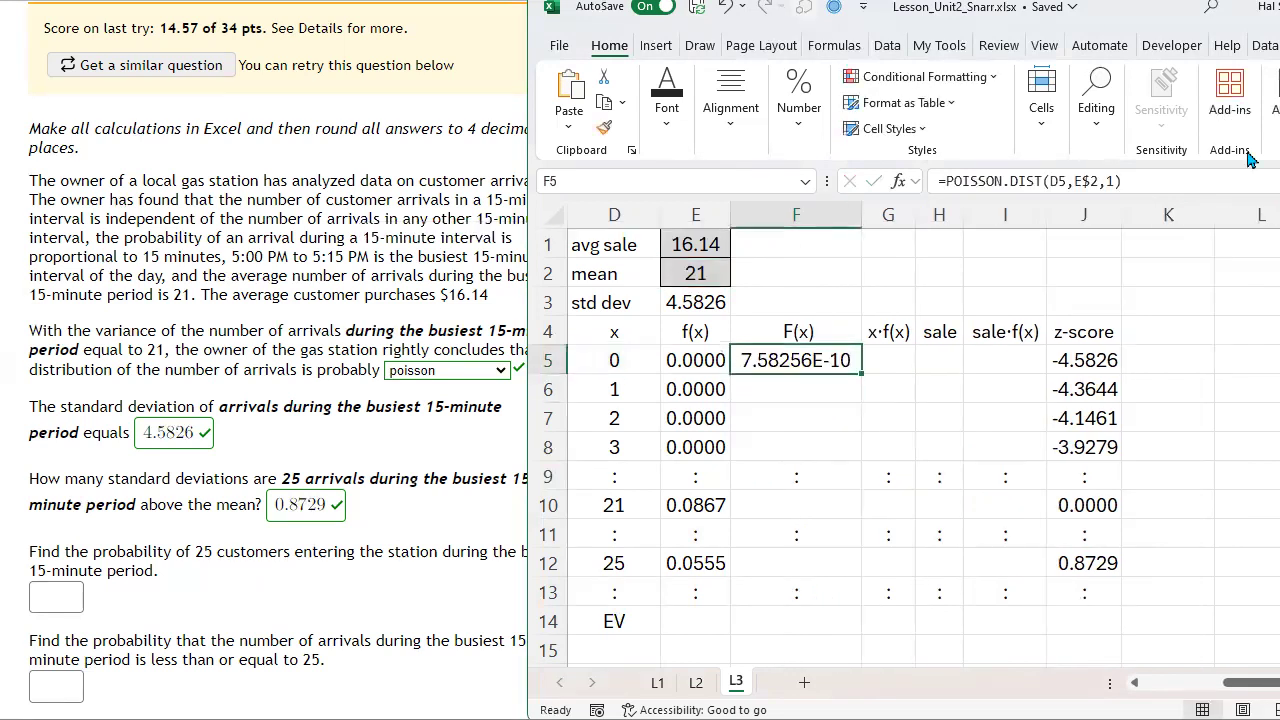
# Format F5 as a number with four decimal places and autofit column F.
pyautogui.click(816, 128)
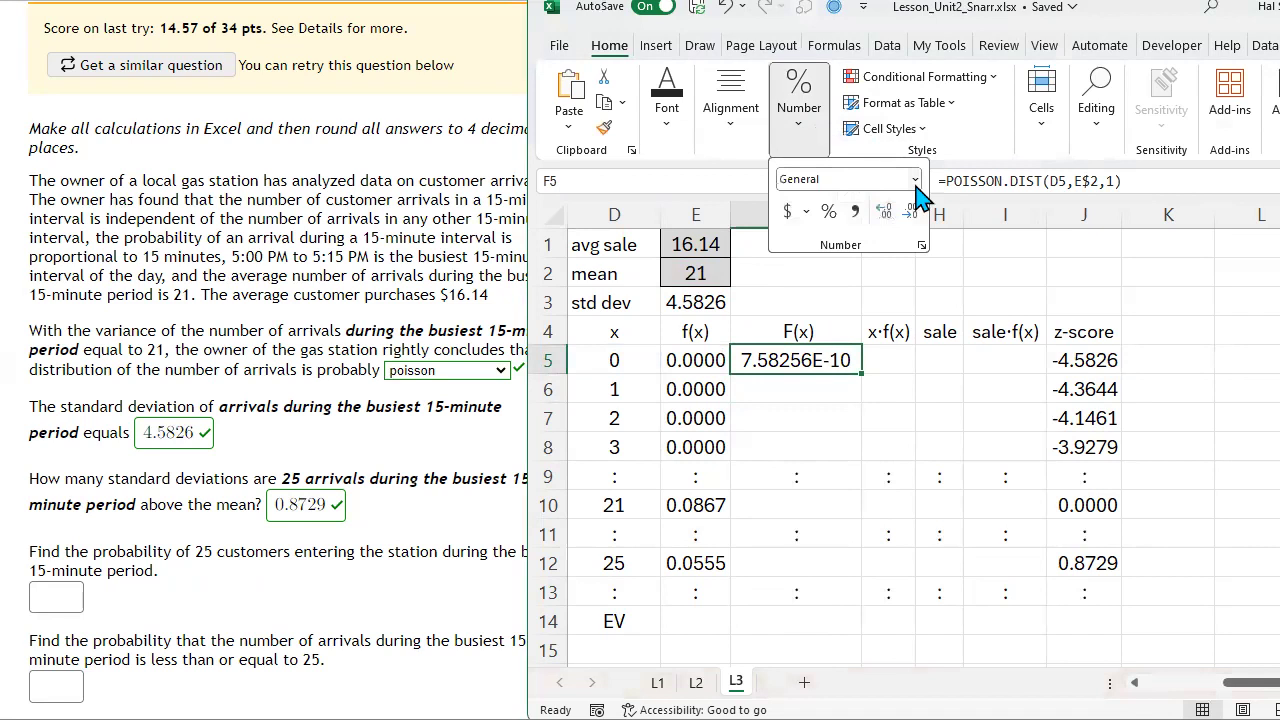
pyautogui.click(914, 179)
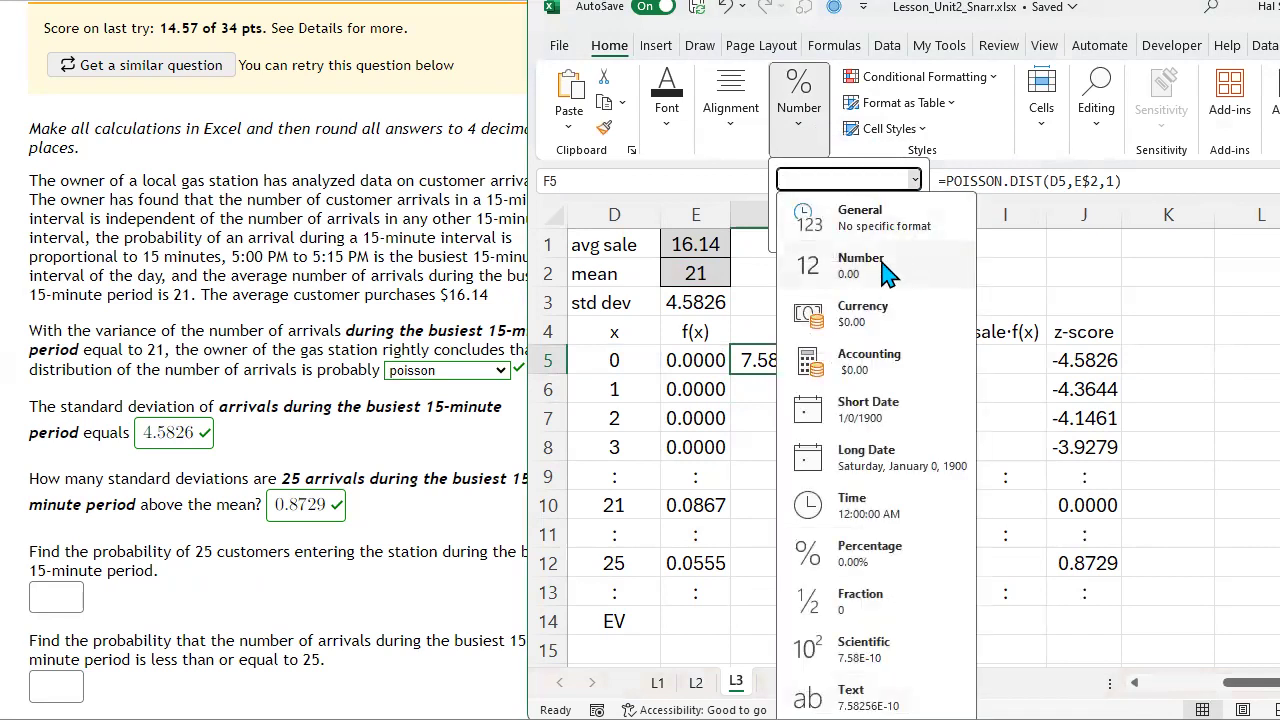
pyautogui.click(862, 260)
pyautogui.click(885, 212)
pyautogui.click(885, 212)
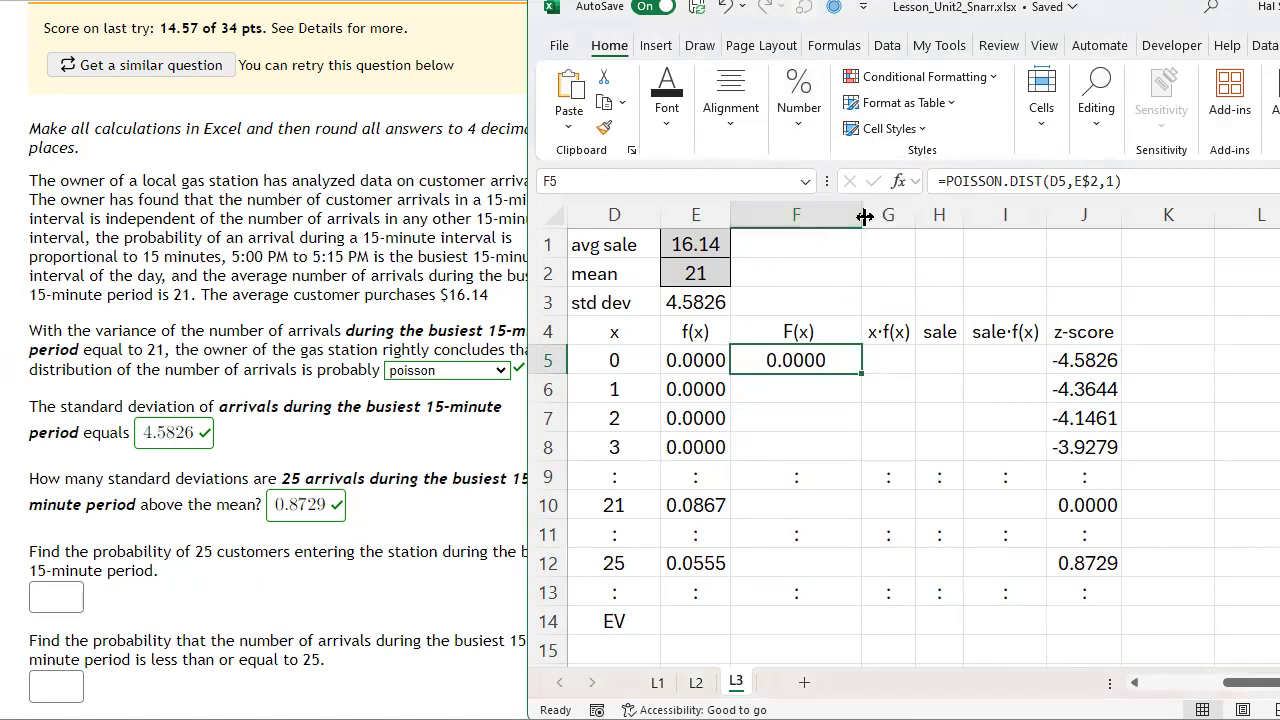
pyautogui.doubleClick(864, 216)
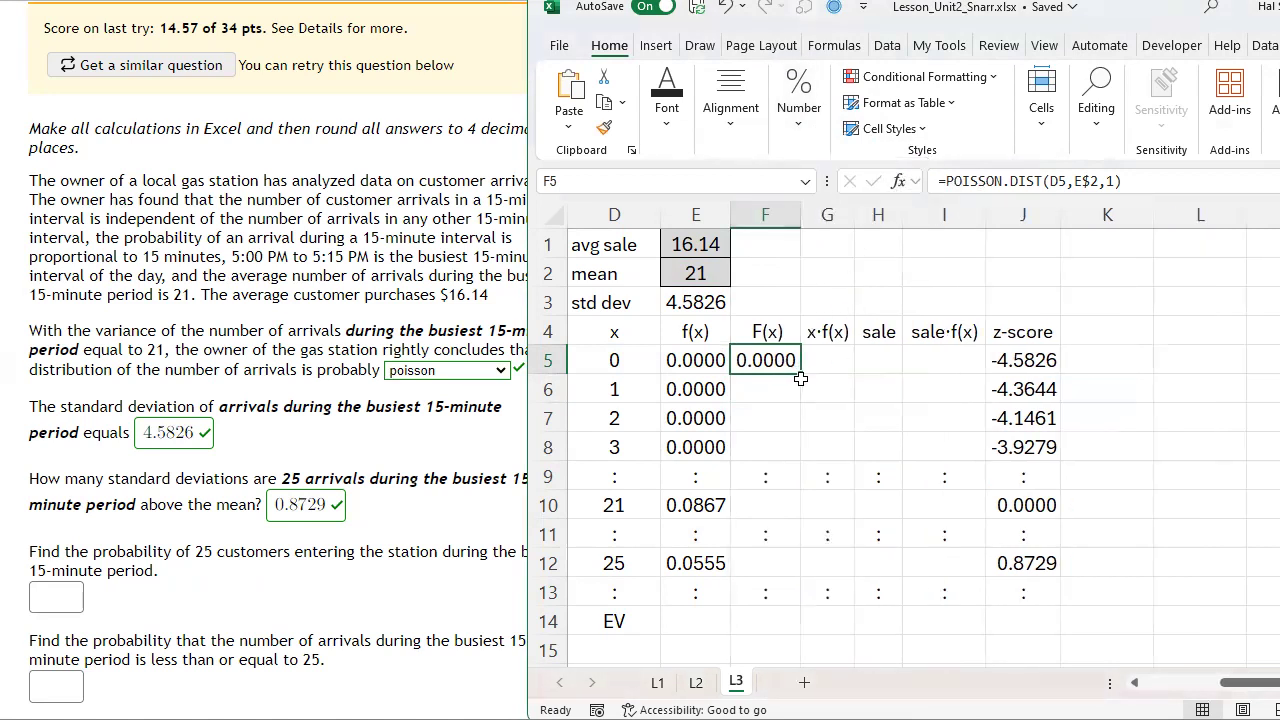
# Fill the F5 formula down through F13 and restore the colon placeholders across columns E to J in rows 9, 11 and 13.
pyautogui.moveTo(800, 377); pyautogui.dragTo(812, 458)
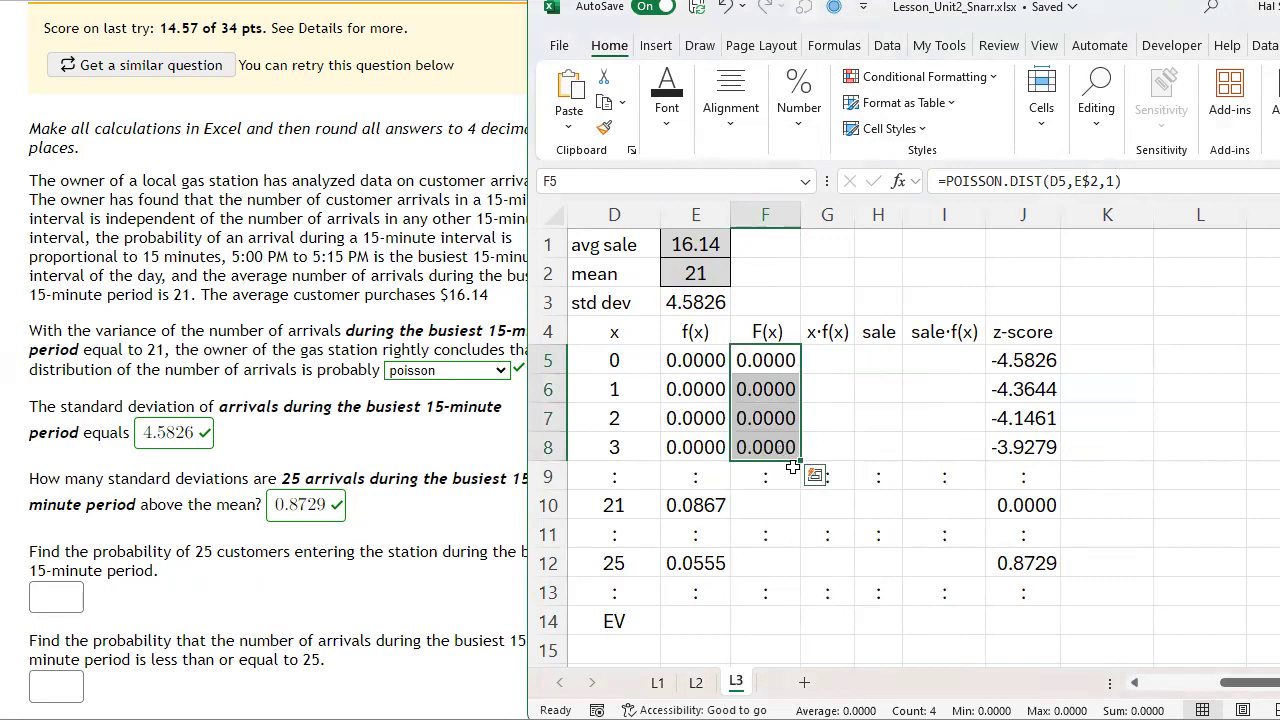
pyautogui.moveTo(795, 467); pyautogui.dragTo(800, 598)
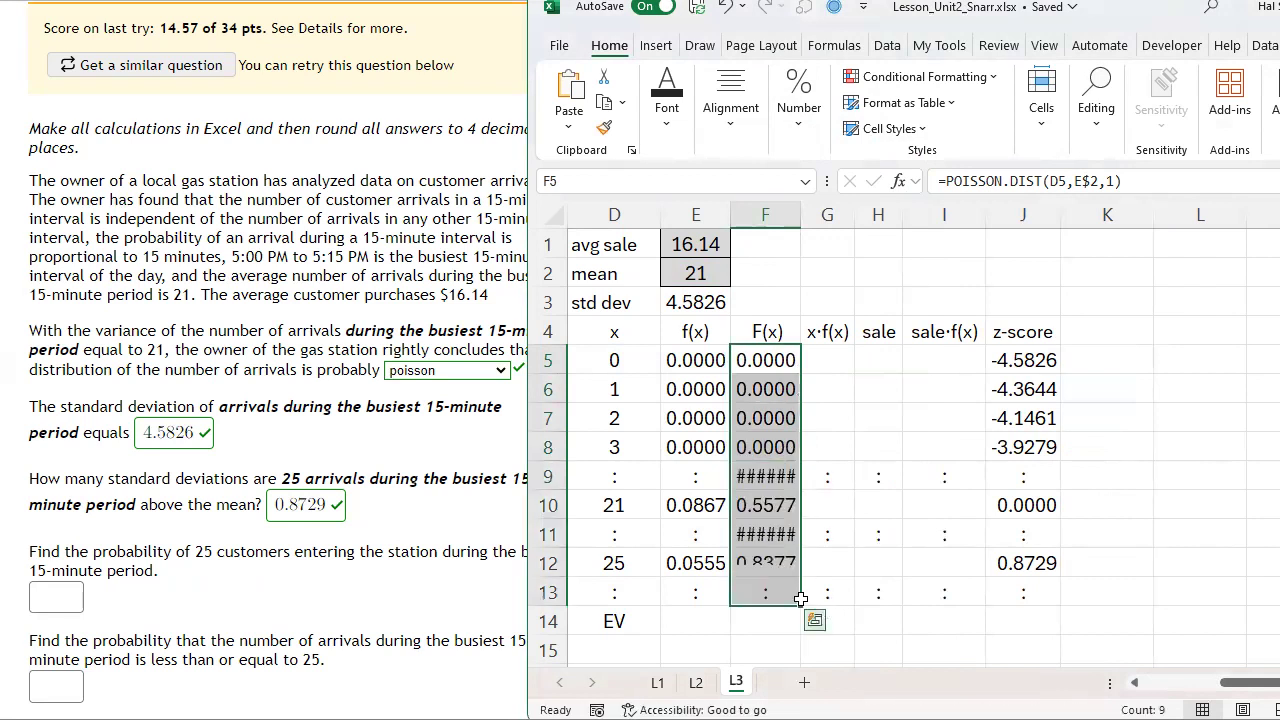
pyautogui.click(704, 477)
pyautogui.moveTo(731, 490); pyautogui.dragTo(1058, 490)
pyautogui.click(710, 542)
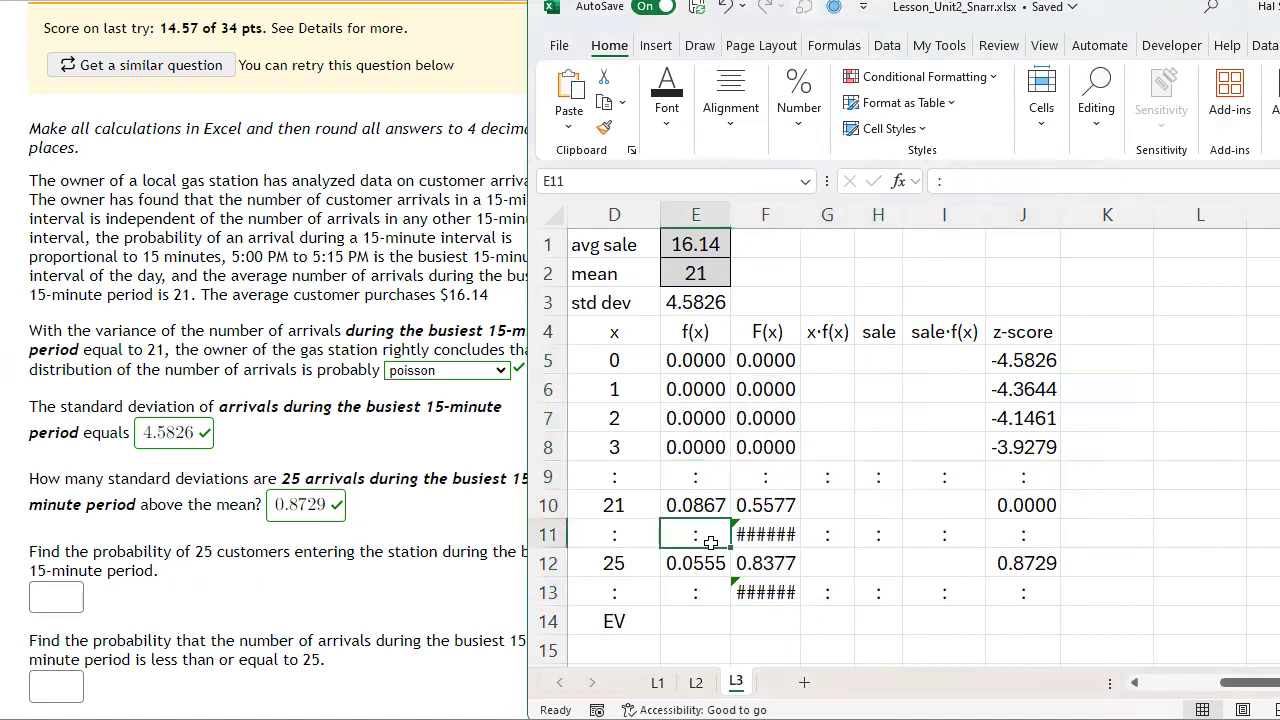
pyautogui.moveTo(731, 549); pyautogui.dragTo(1058, 545)
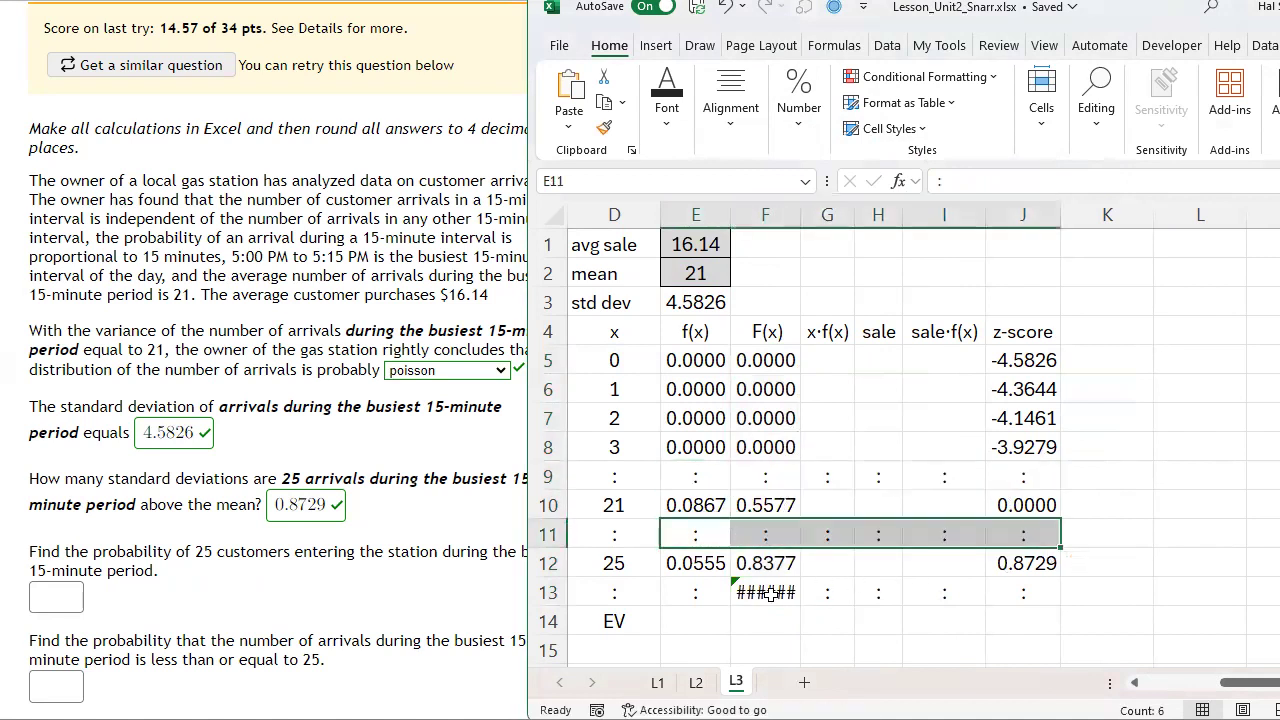
pyautogui.click(690, 593)
pyautogui.moveTo(731, 606); pyautogui.dragTo(1058, 605)
pyautogui.click(1203, 561)
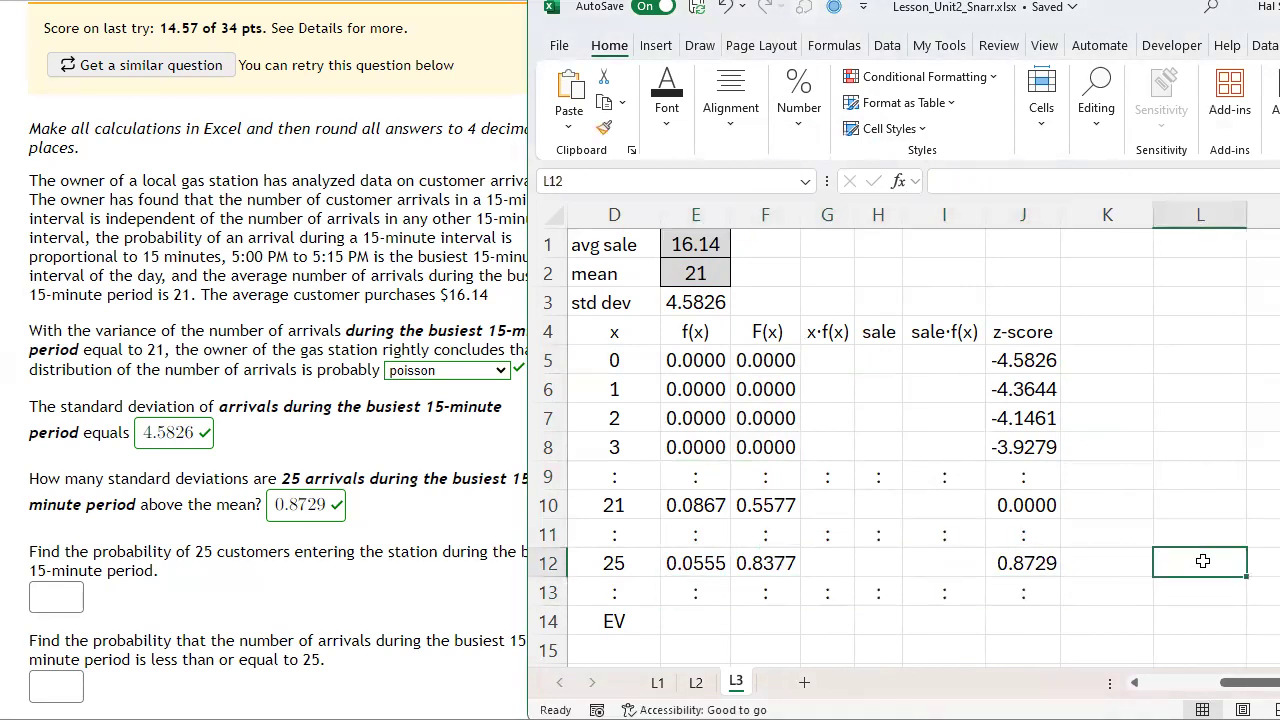
# Fill D5:J8 down through row 50 to extend x to 45, and add colon placeholders across D51:J51.
pyautogui.moveTo(605, 360); pyautogui.dragTo(1062, 461)
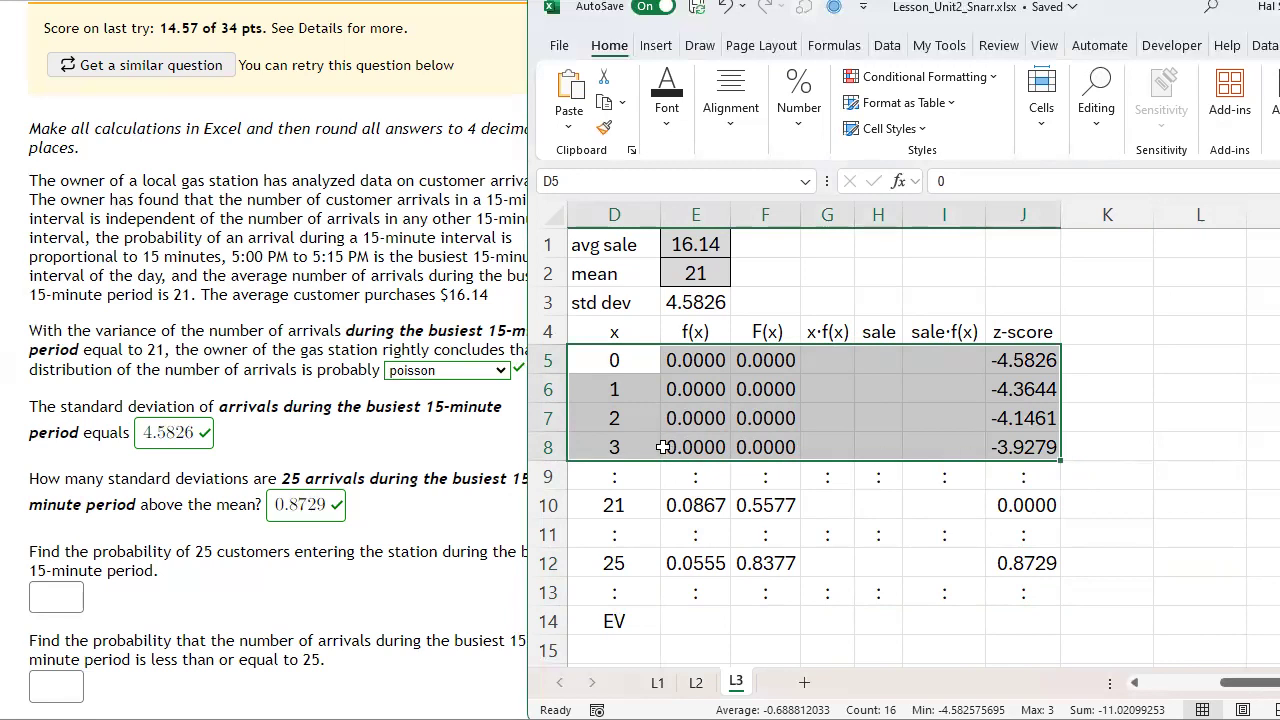
pyautogui.moveTo(1061, 461); pyautogui.dragTo(1068, 684)
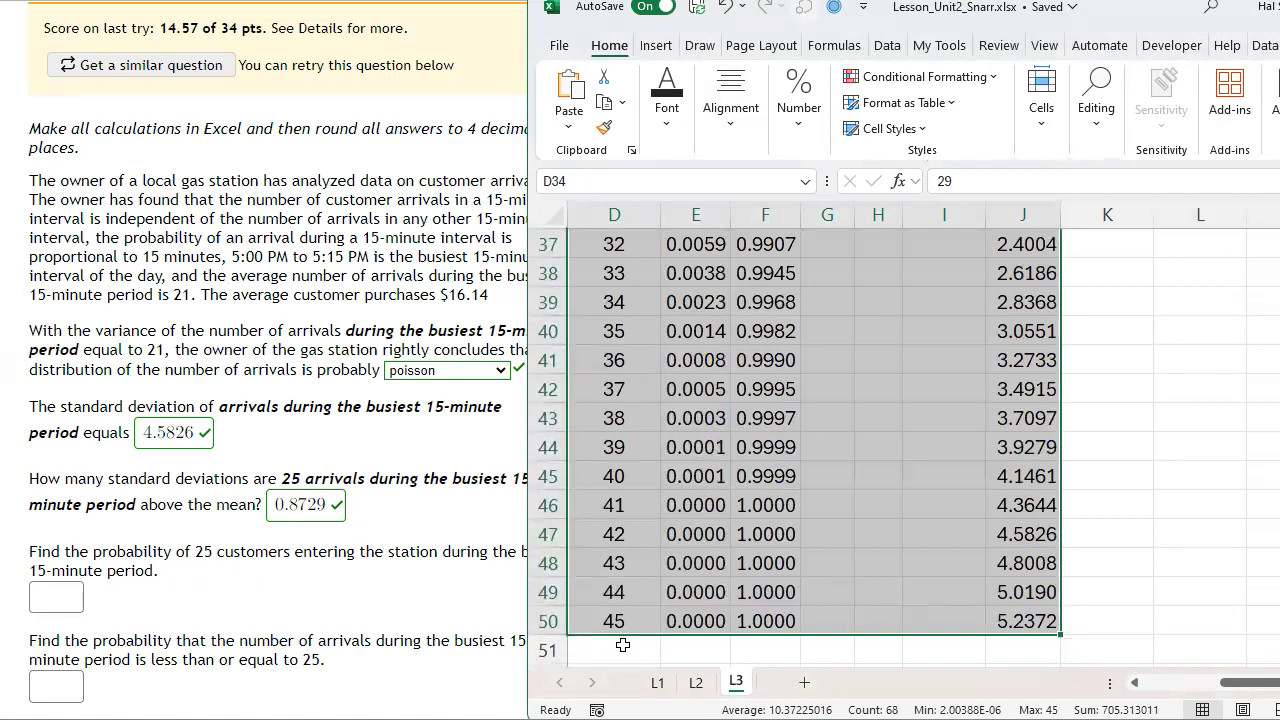
pyautogui.scroll(-1, 620, 655)
pyautogui.click(633, 531)
pyautogui.write(':')
pyautogui.moveTo(659, 547); pyautogui.dragTo(1048, 558)
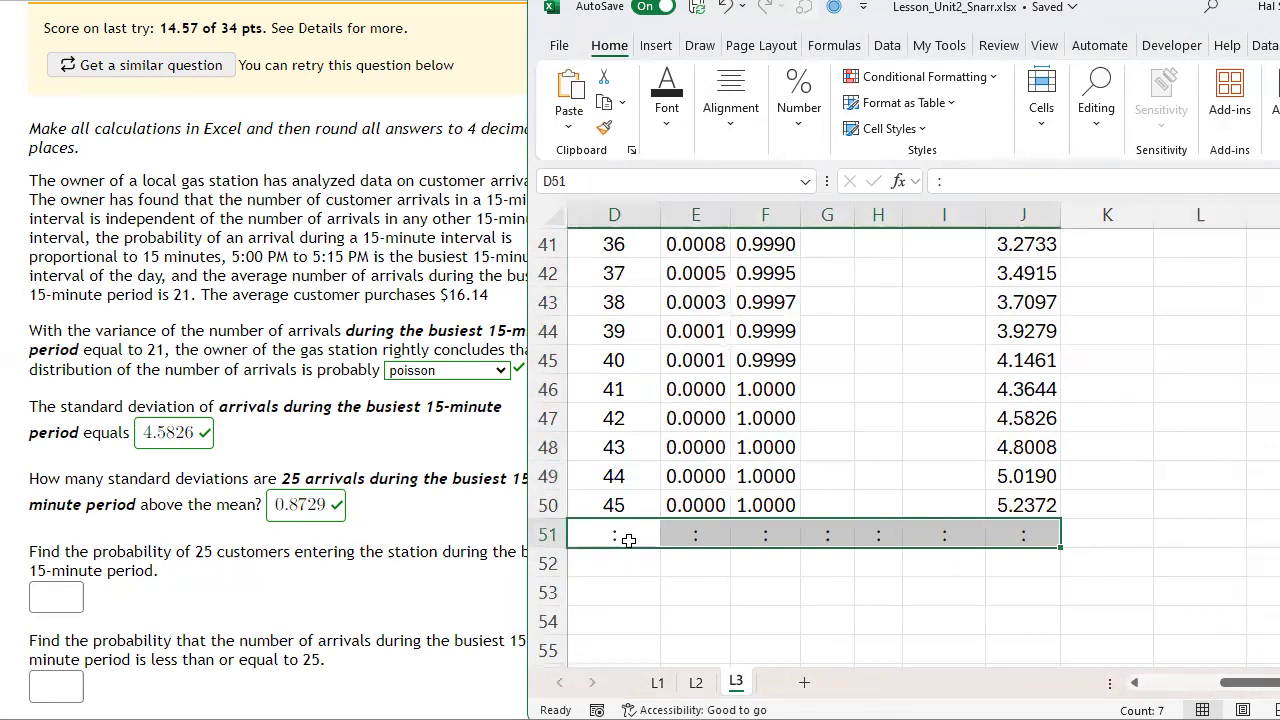
# Examine the last rows of the table and the f(x) formula for x = 45.
pyautogui.moveTo(614, 508); pyautogui.dragTo(633, 540)
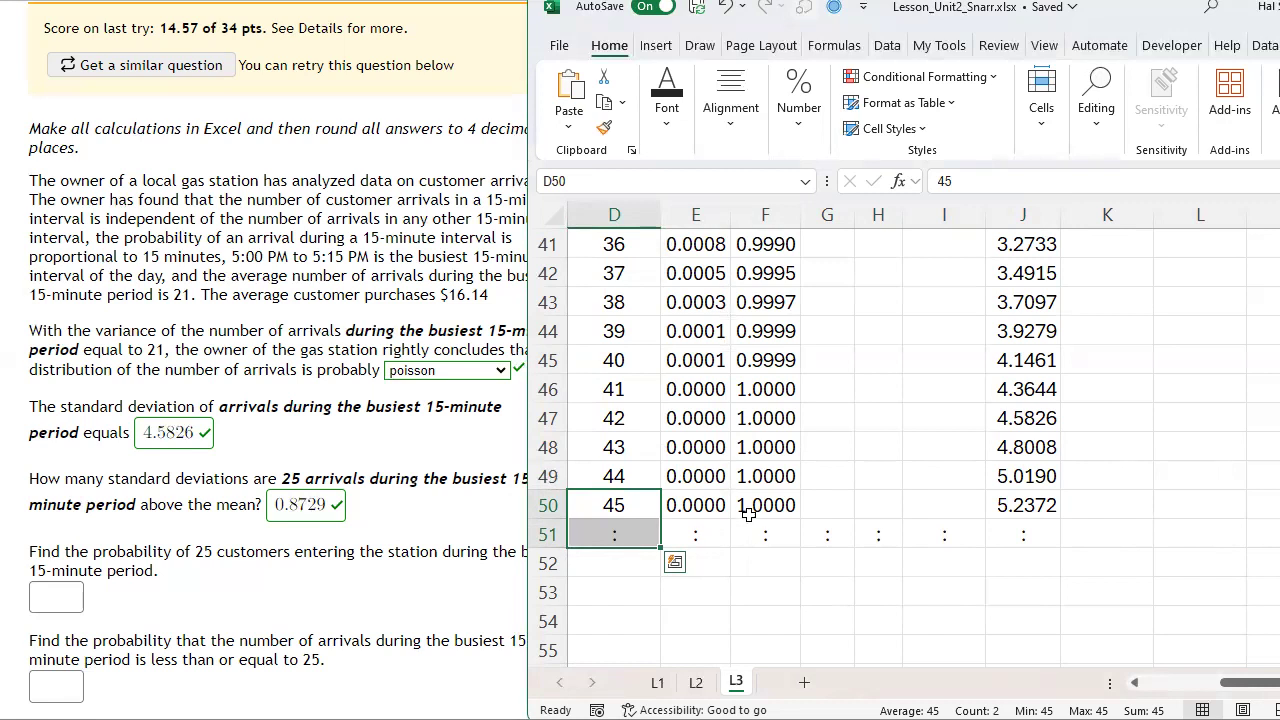
pyautogui.click(696, 504)
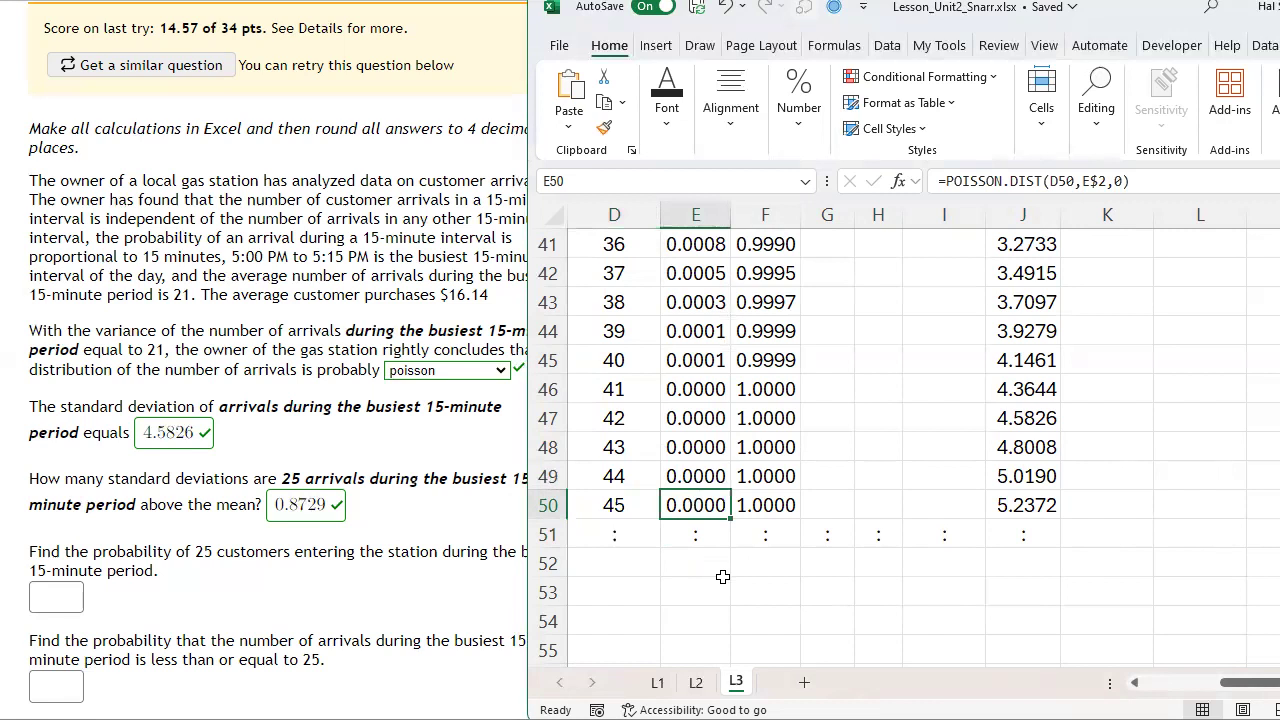
pyautogui.press('Left')
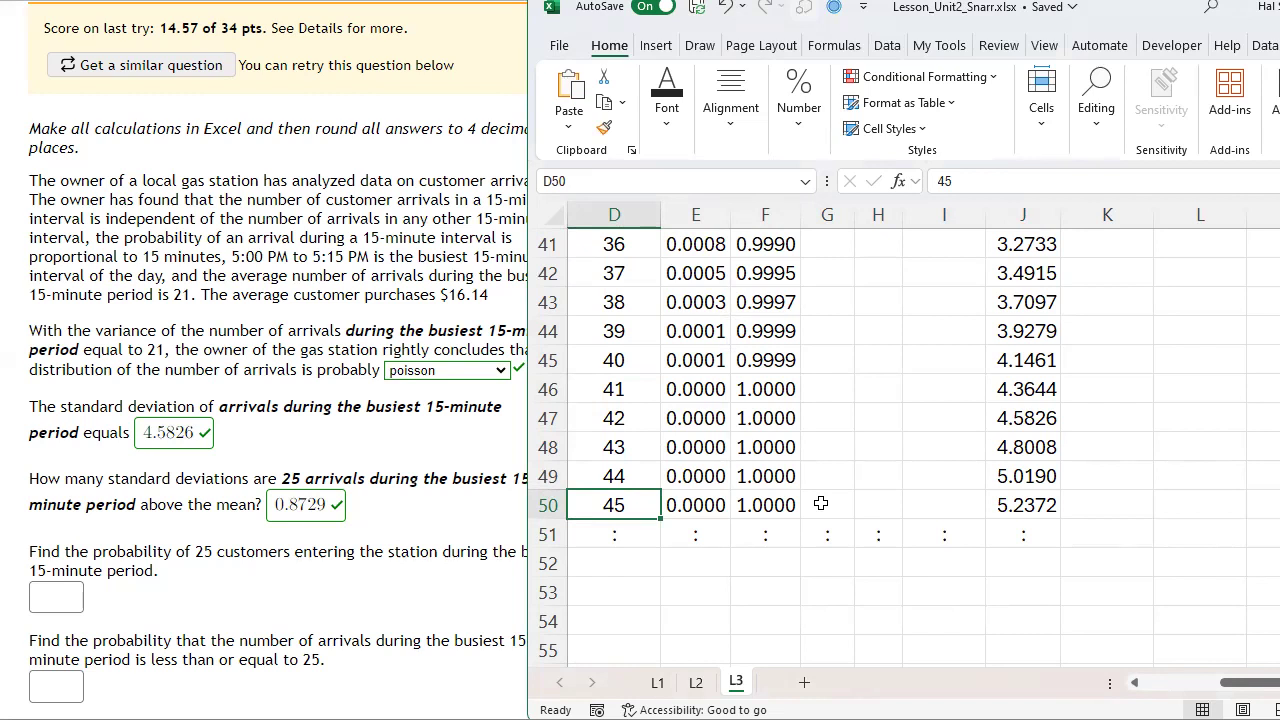
pyautogui.scroll(13, 820, 503)
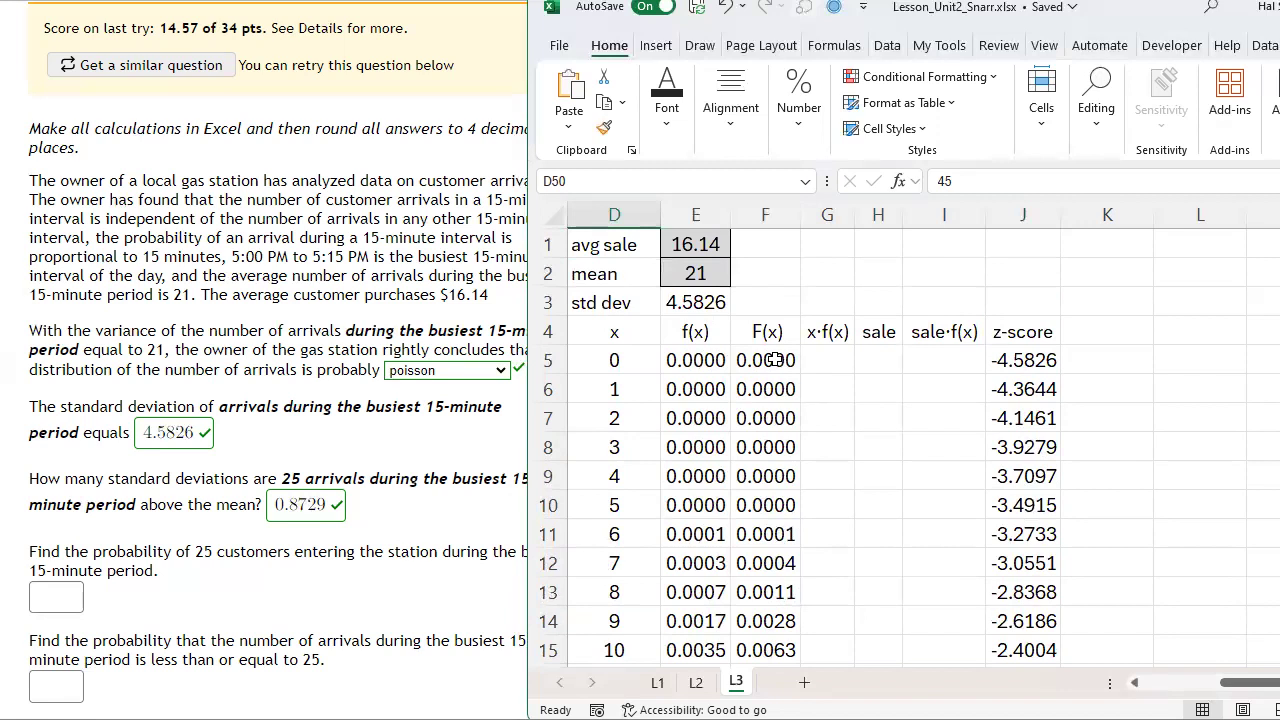
# Compare the f(x) and F(x) cells for x = 6 and 7, and check the sum of f(x) over E5:E12.
pyautogui.click(698, 534)
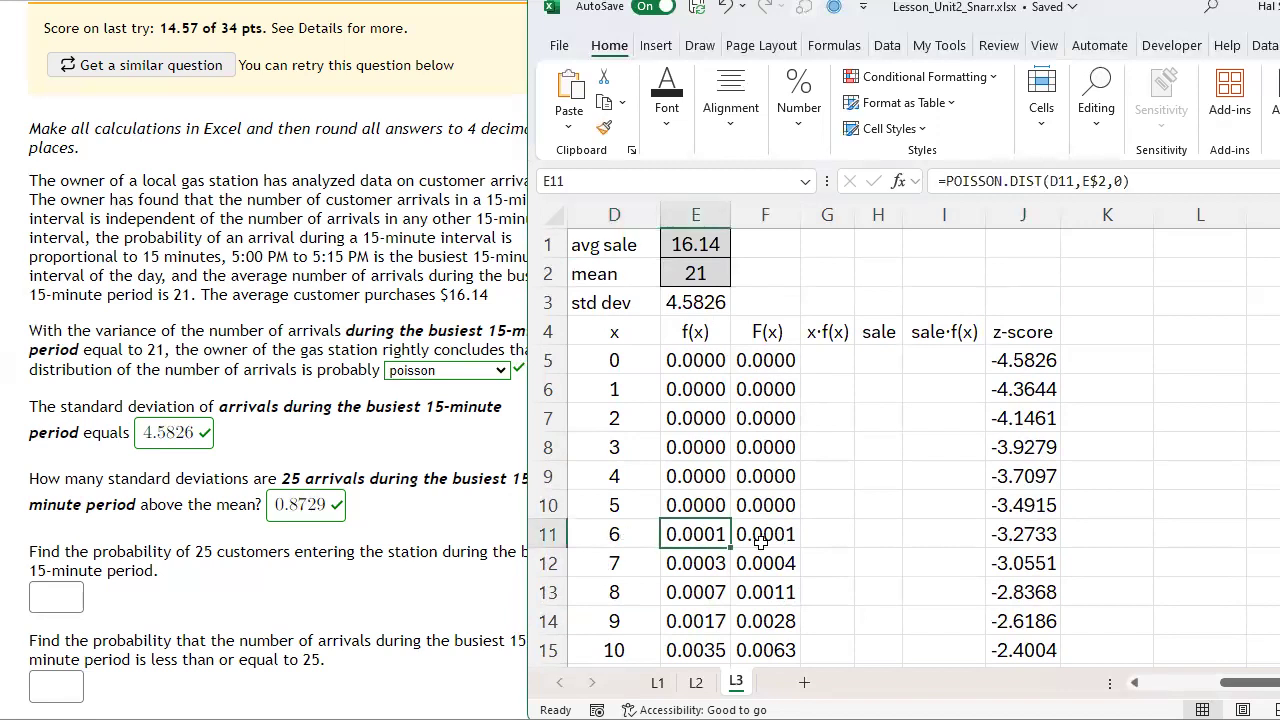
pyautogui.click(785, 541)
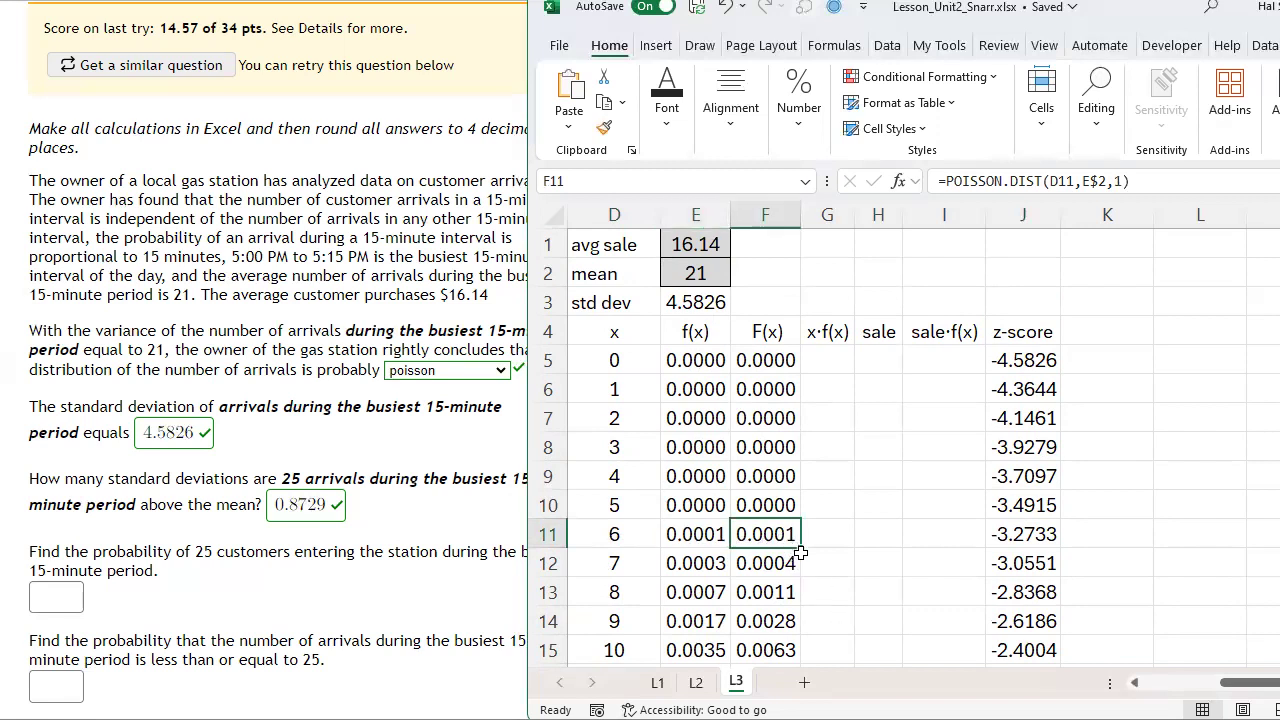
pyautogui.click(632, 563)
pyautogui.click(695, 567)
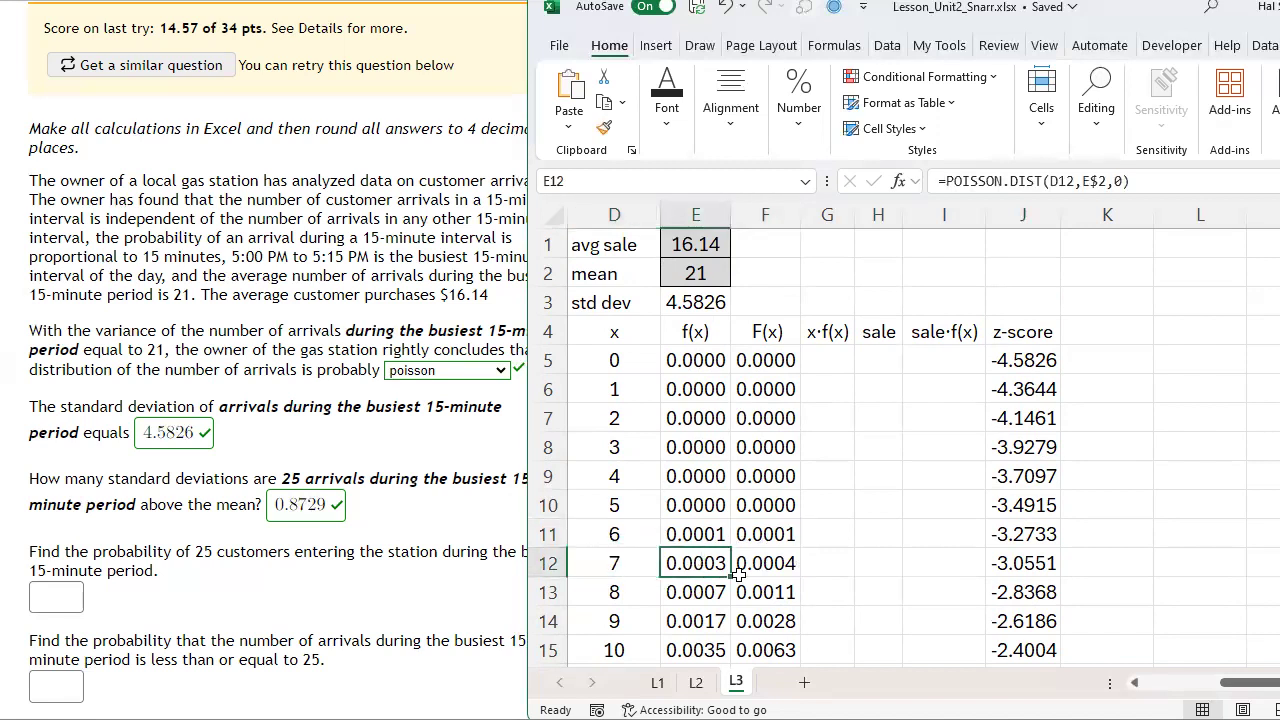
pyautogui.click(760, 566)
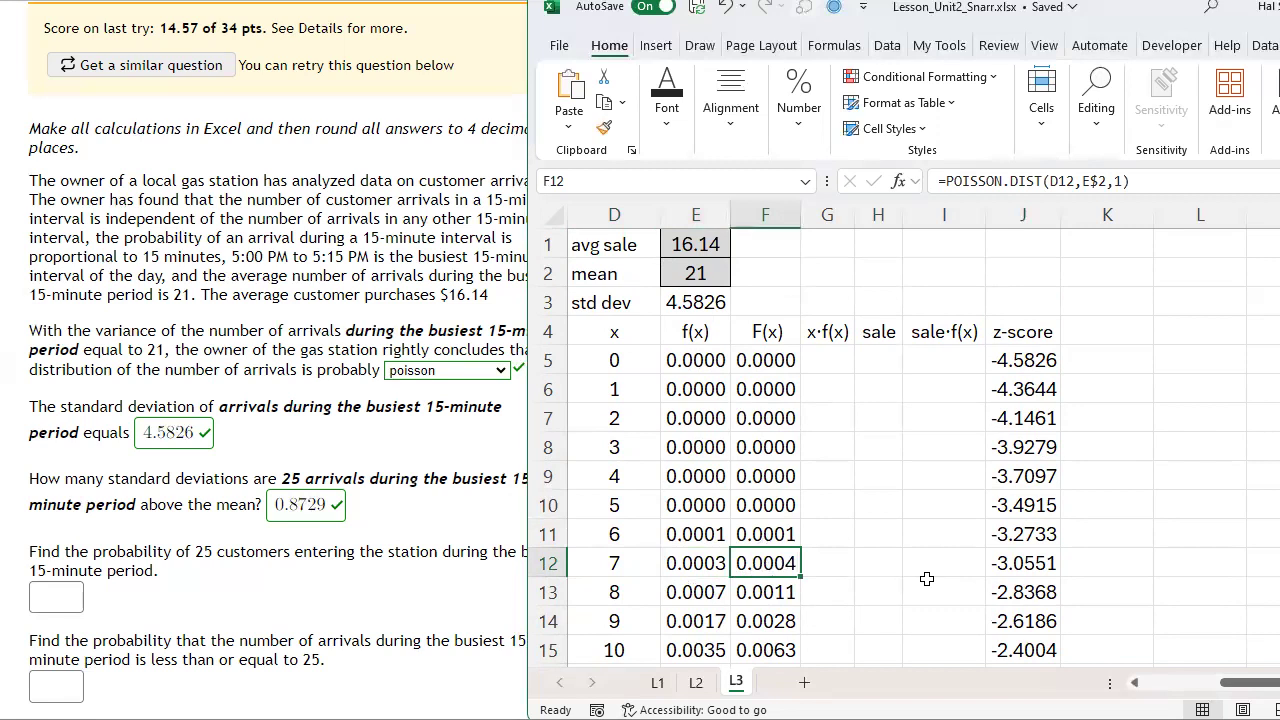
pyautogui.moveTo(694, 360); pyautogui.dragTo(705, 563)
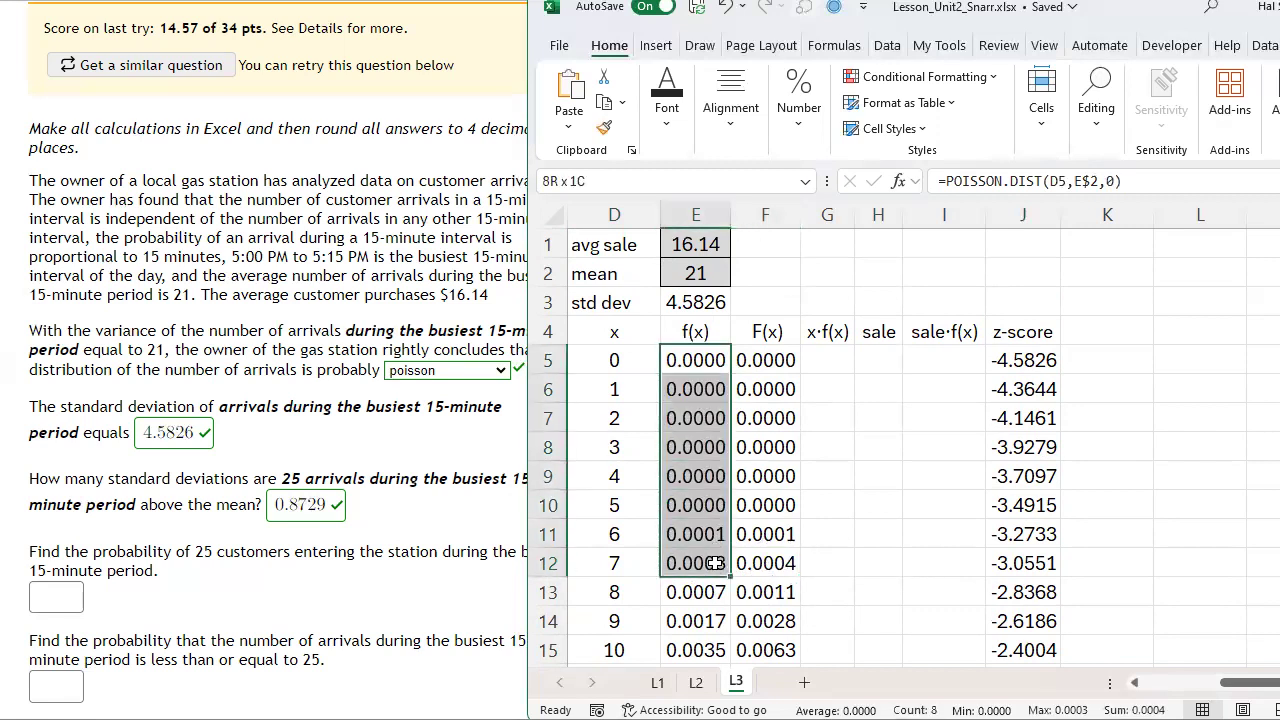
pyautogui.moveTo(700, 362); pyautogui.dragTo(718, 563)
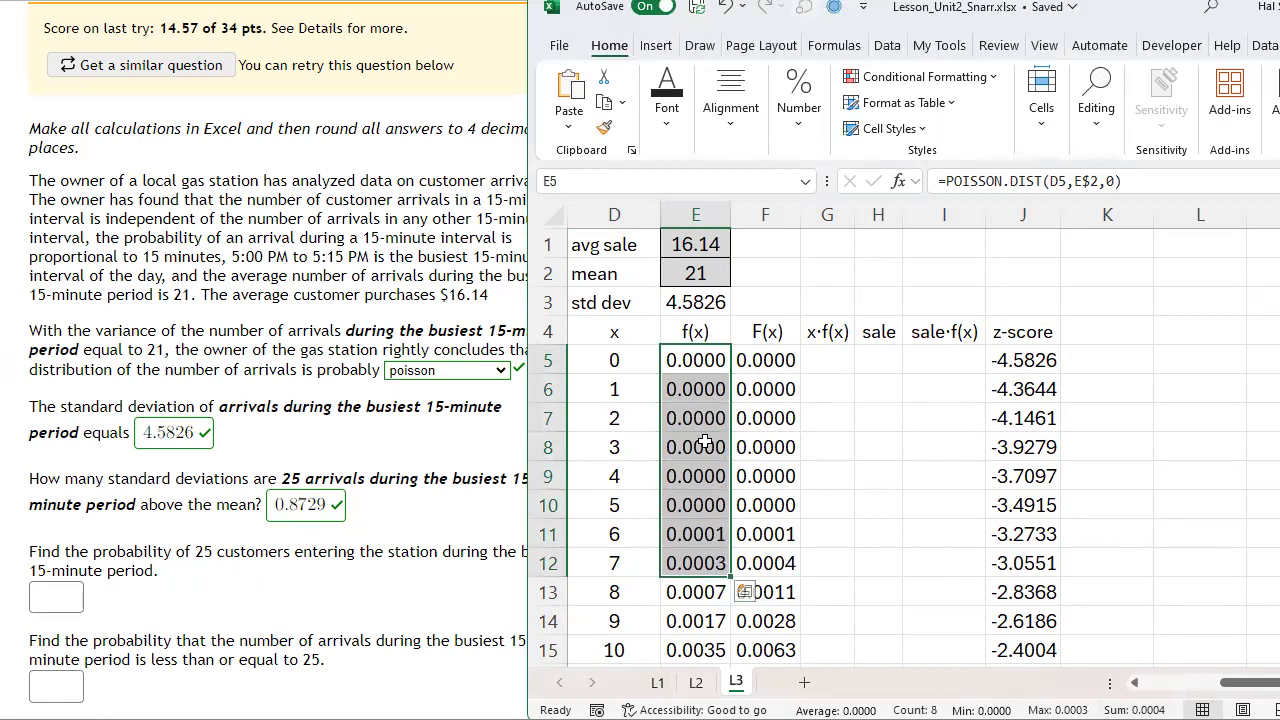
pyautogui.moveTo(700, 362); pyautogui.dragTo(718, 563)
# Inspect the cumulative formula in F14 and the f(x) and F(x) cells for x = 41.
pyautogui.click(765, 621)
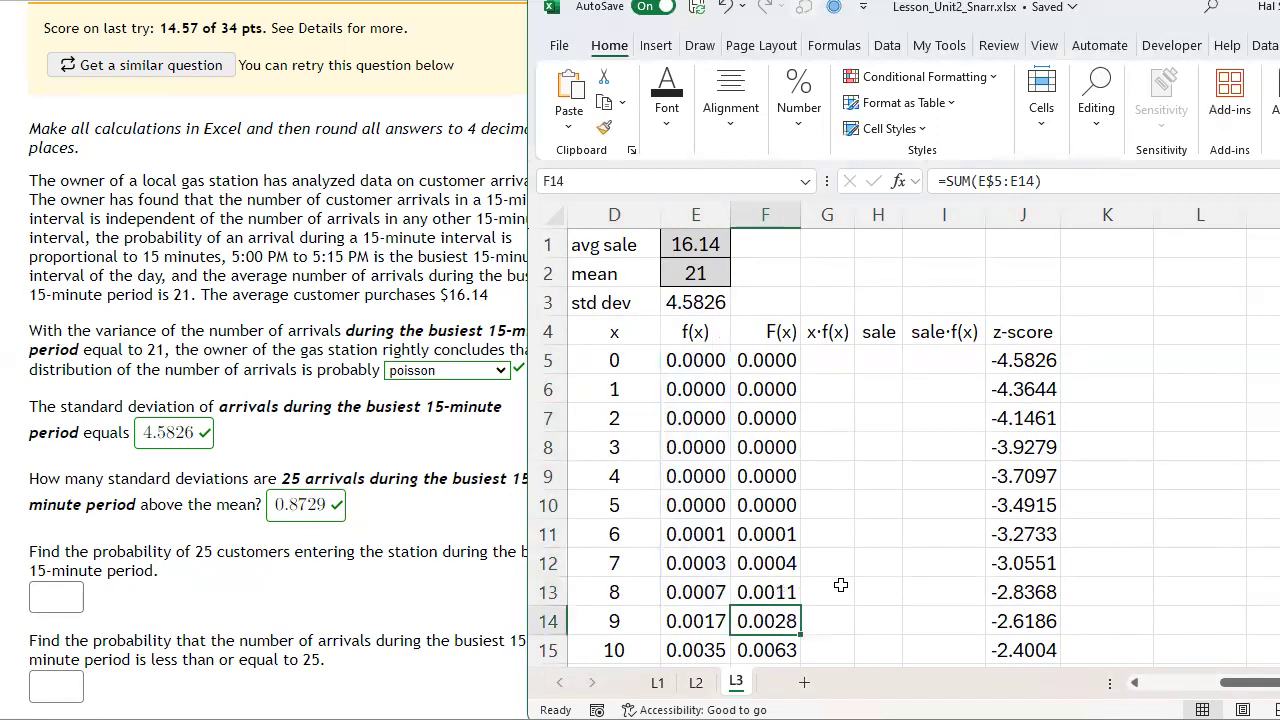
pyautogui.scroll(-11, 837, 583)
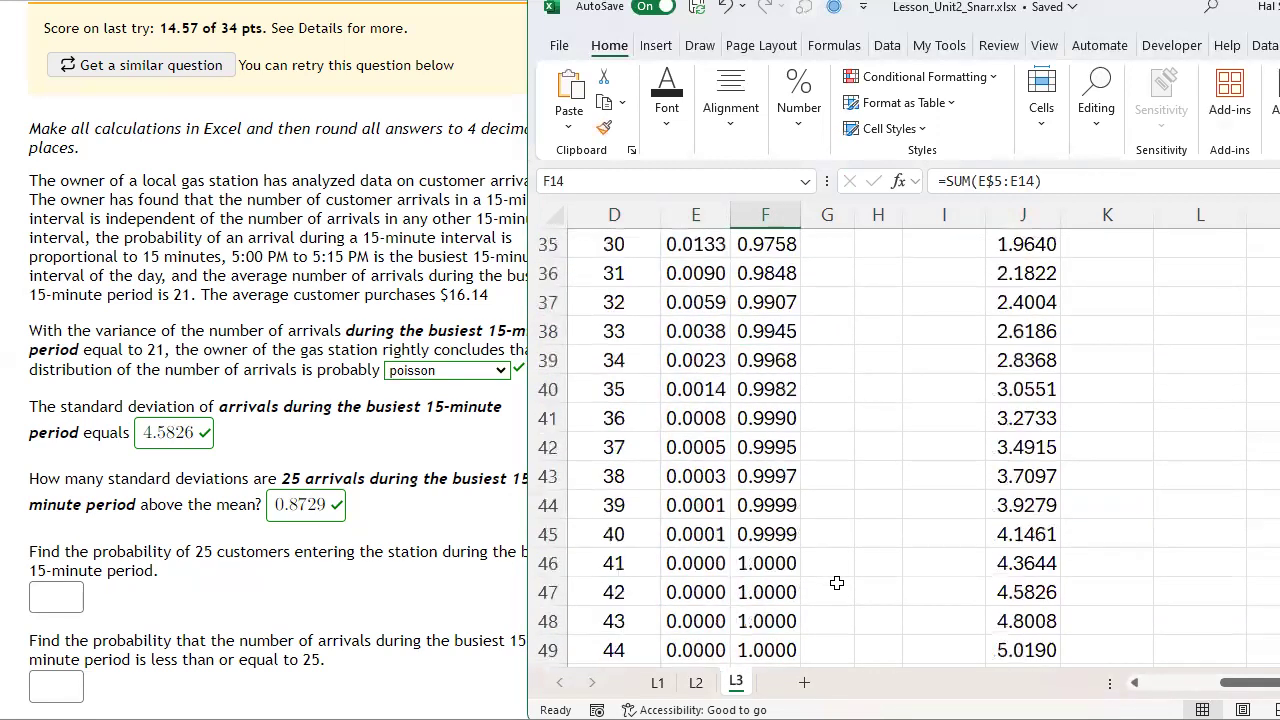
pyautogui.click(787, 562)
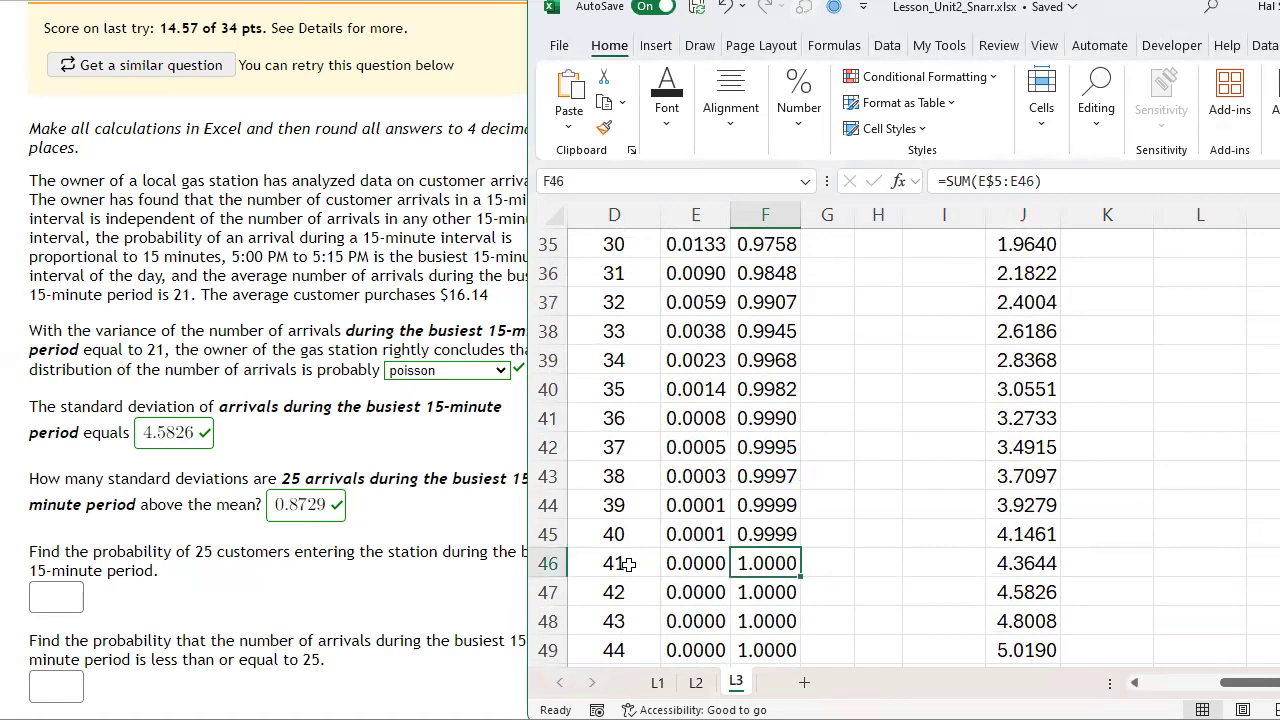
pyautogui.click(695, 562)
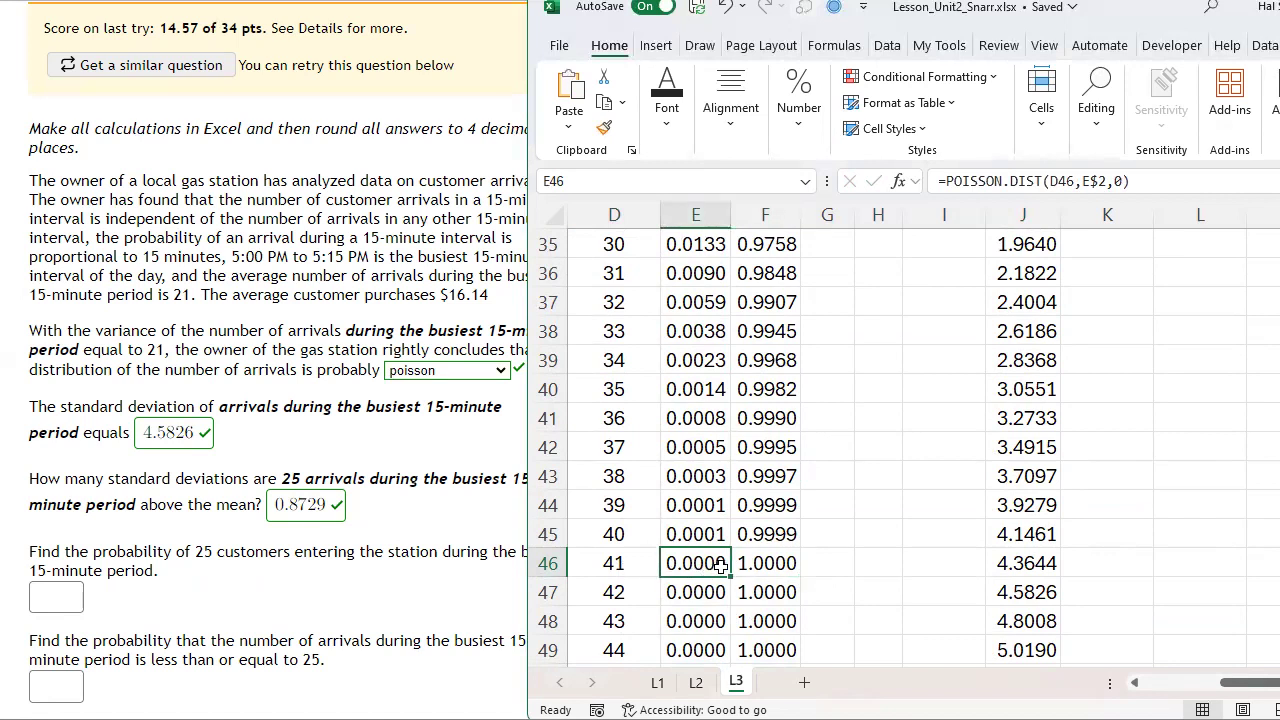
pyautogui.scroll(11, 713, 585)
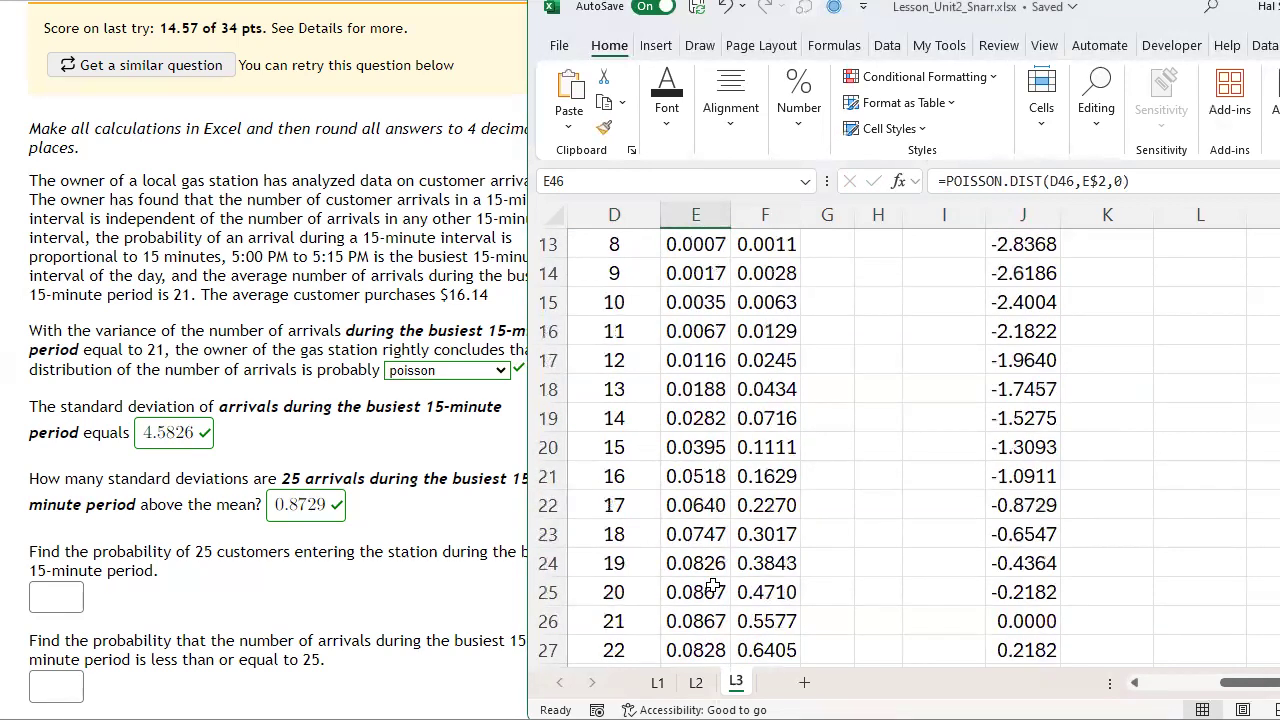
# Enter the formula =D5*E5 in G5 to multiply x by f(x).
pyautogui.click(819, 365)
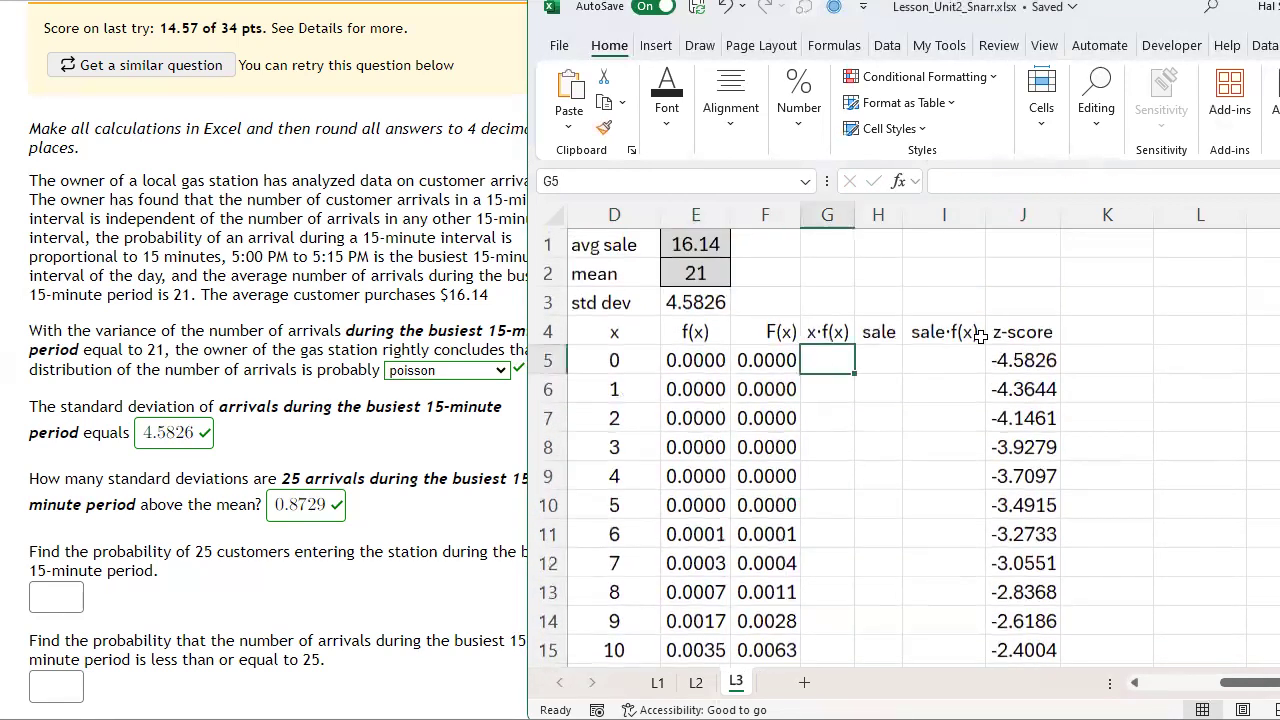
pyautogui.click(707, 276)
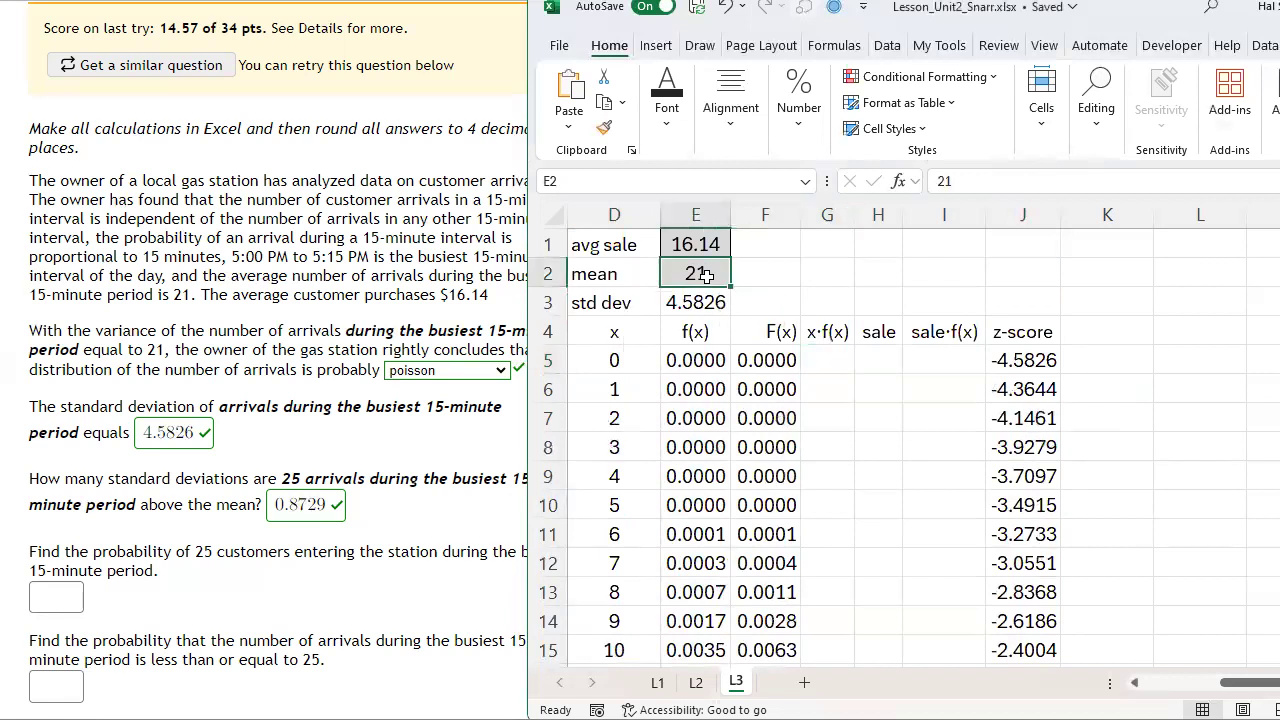
pyautogui.click(848, 359)
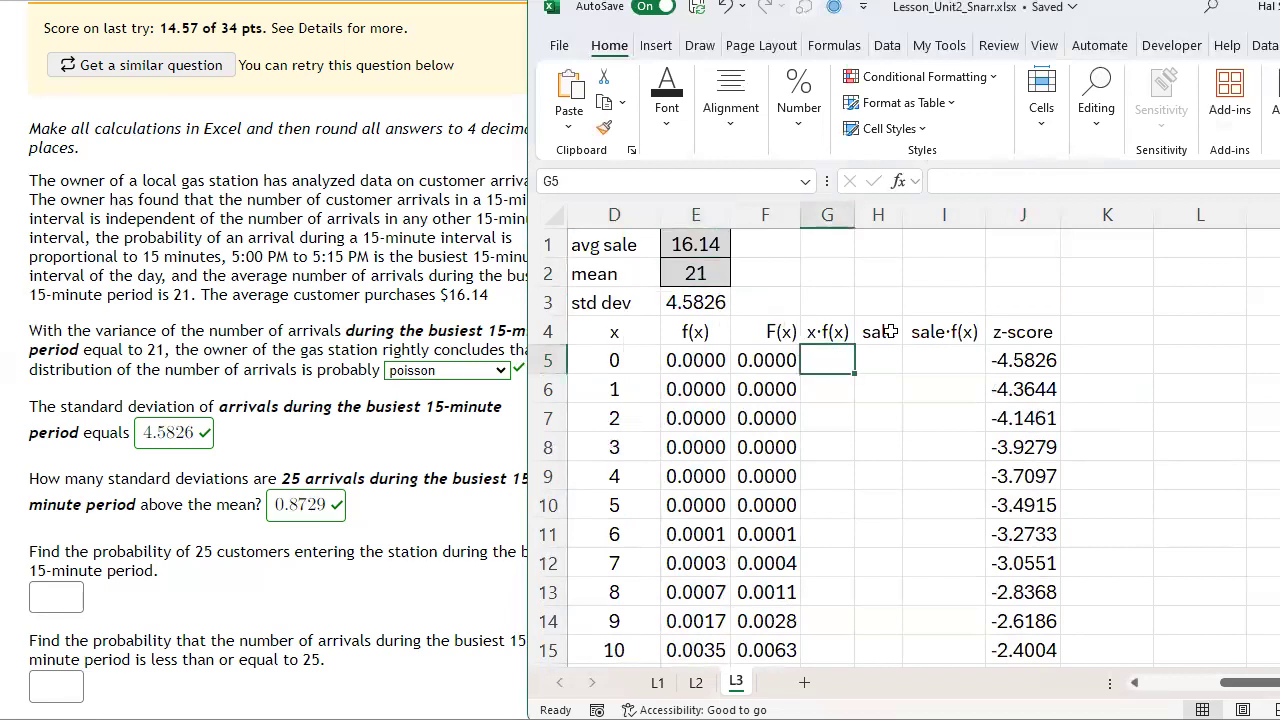
pyautogui.write('=')
pyautogui.press('Left')
pyautogui.press('Left')
pyautogui.press('Left')
pyautogui.write('*')
pyautogui.press('Left')
pyautogui.press('Left')
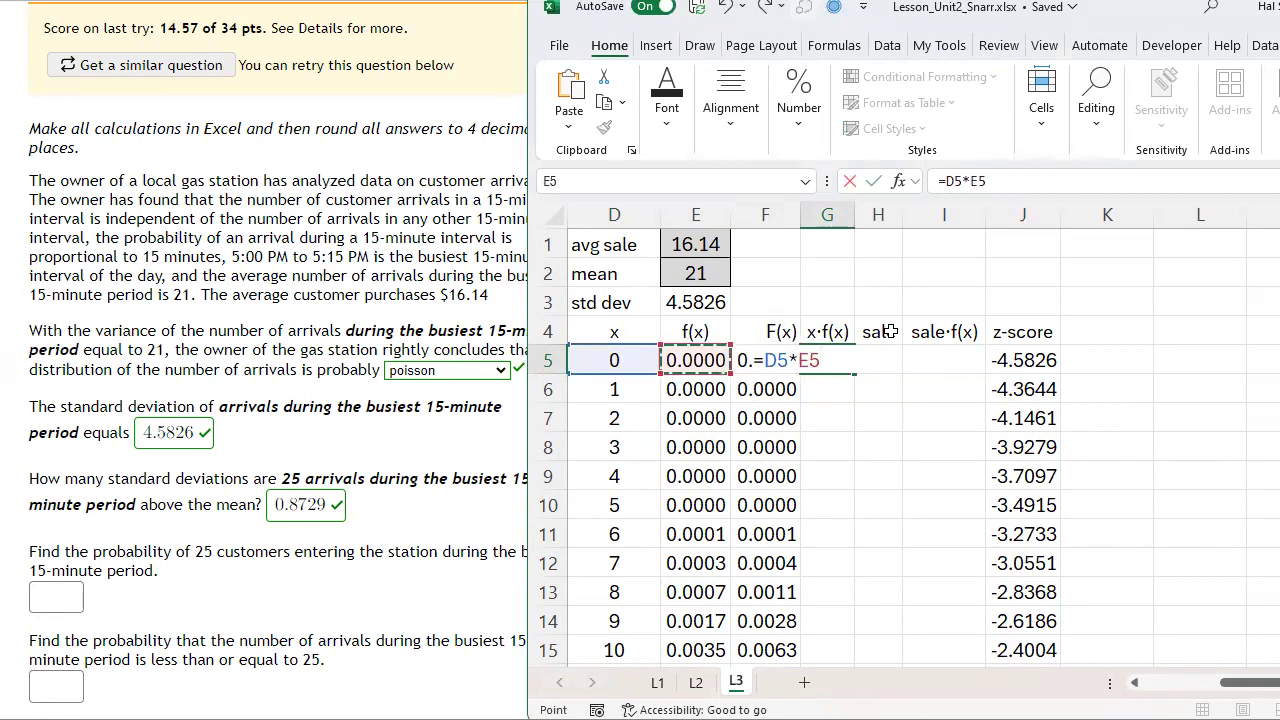
pyautogui.hotkey('ctrl', 'Return')
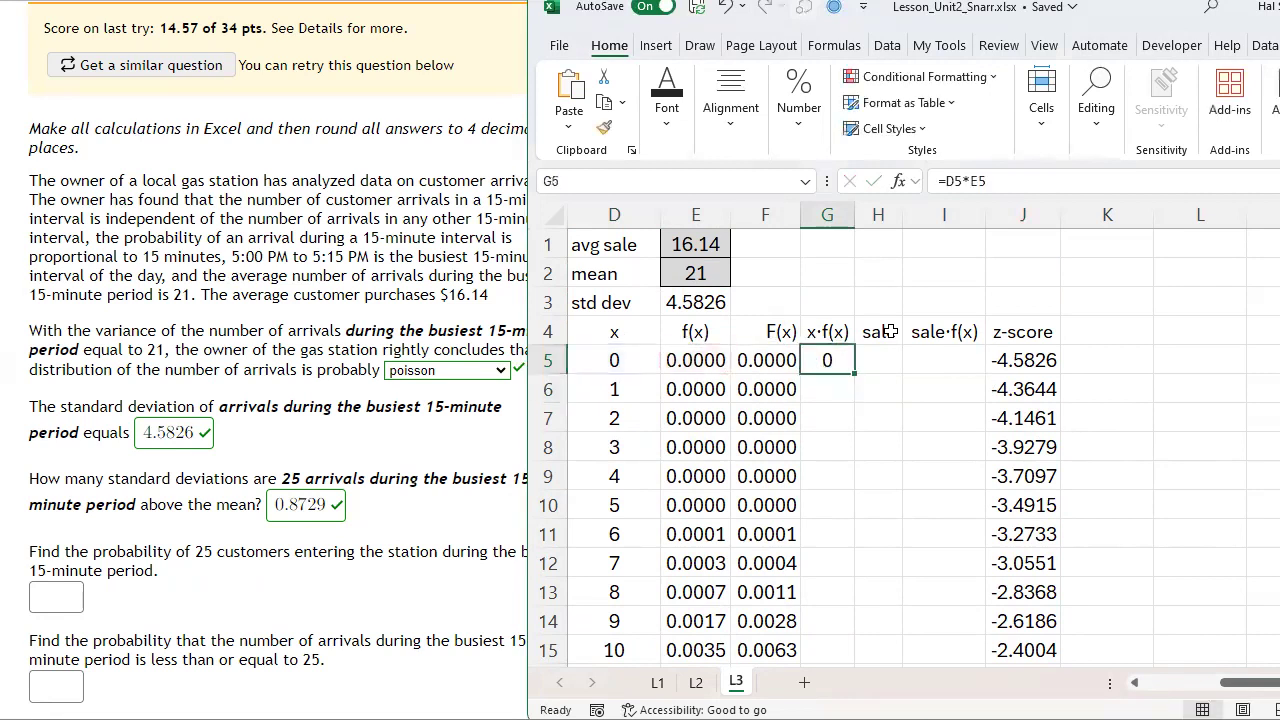
# Fill the G5 formula down column G through G50 and check the cell references in G24.
pyautogui.moveTo(848, 373); pyautogui.dragTo(825, 620)
pyautogui.doubleClick(827, 620)
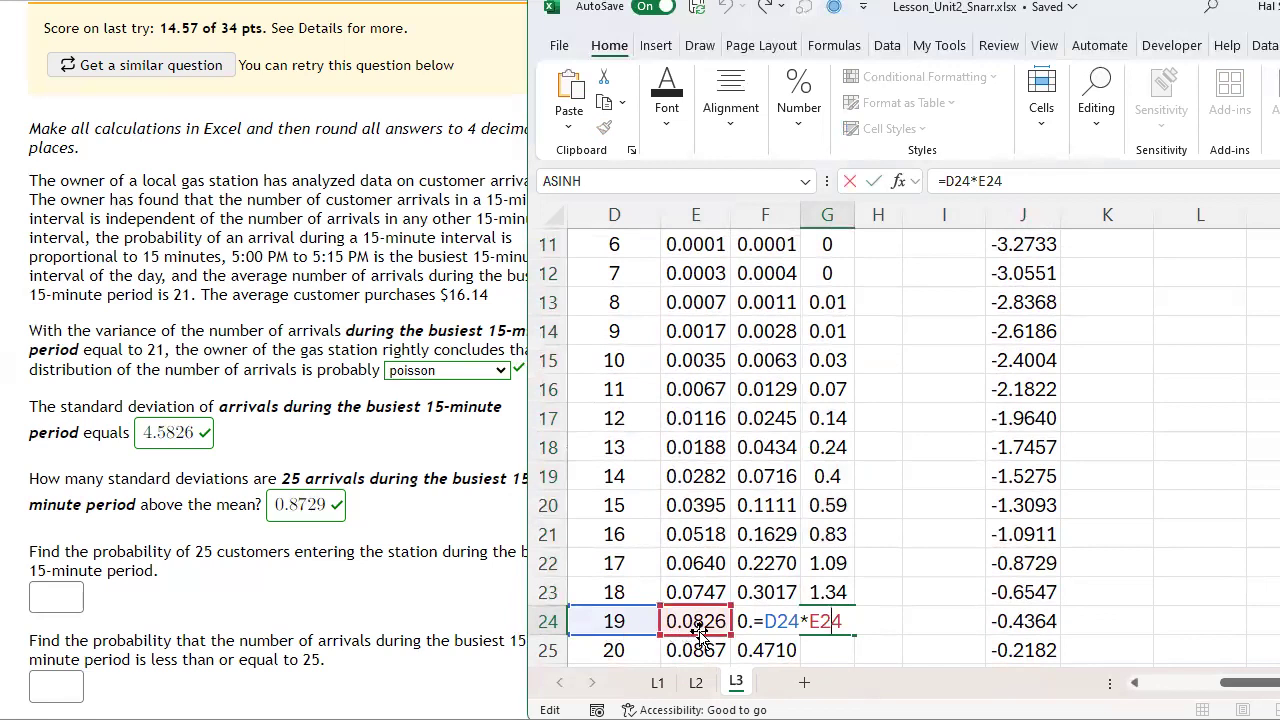
pyautogui.press('Return')
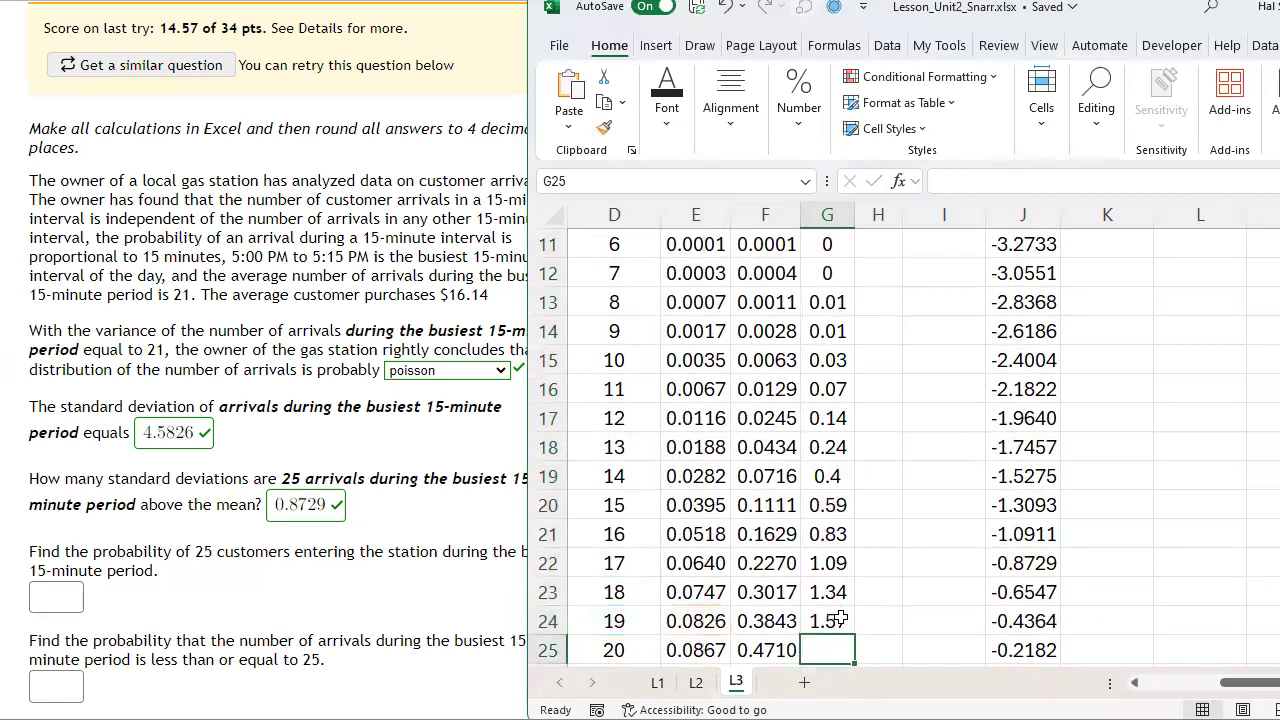
pyautogui.scroll(-1, 843, 620)
pyautogui.click(829, 505)
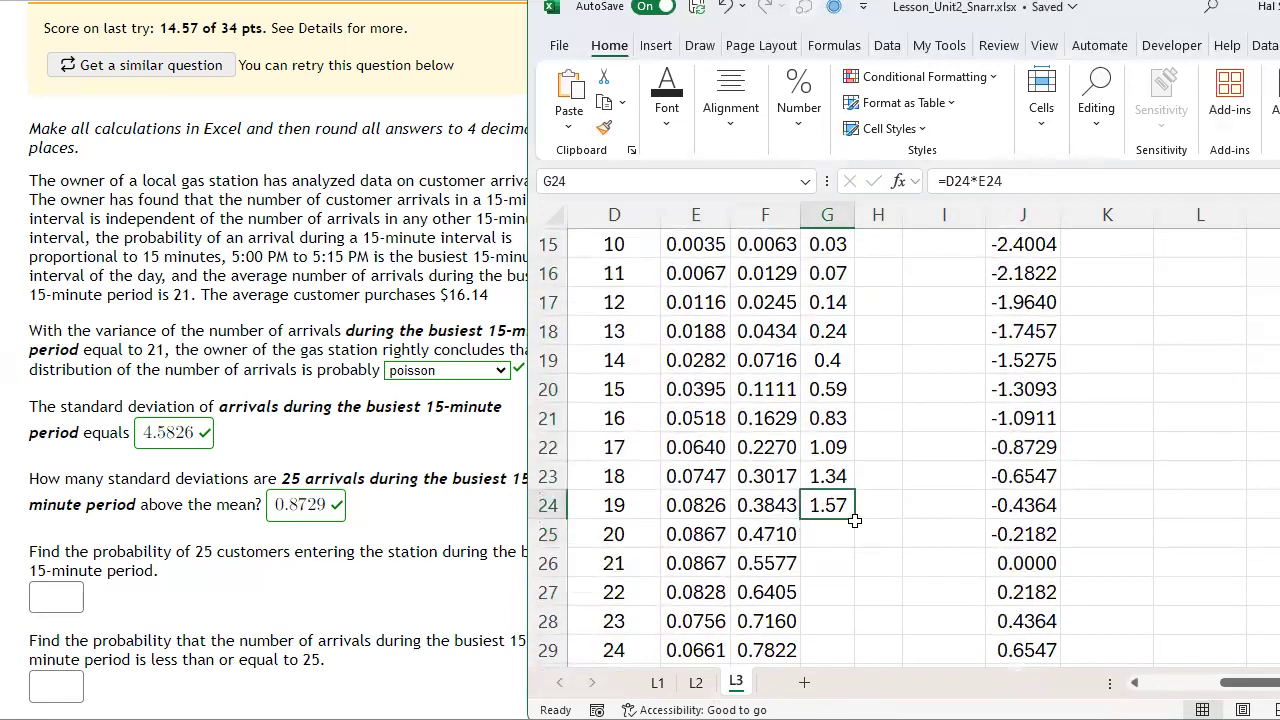
pyautogui.moveTo(857, 520); pyautogui.dragTo(840, 395)
pyautogui.scroll(1, 834, 449)
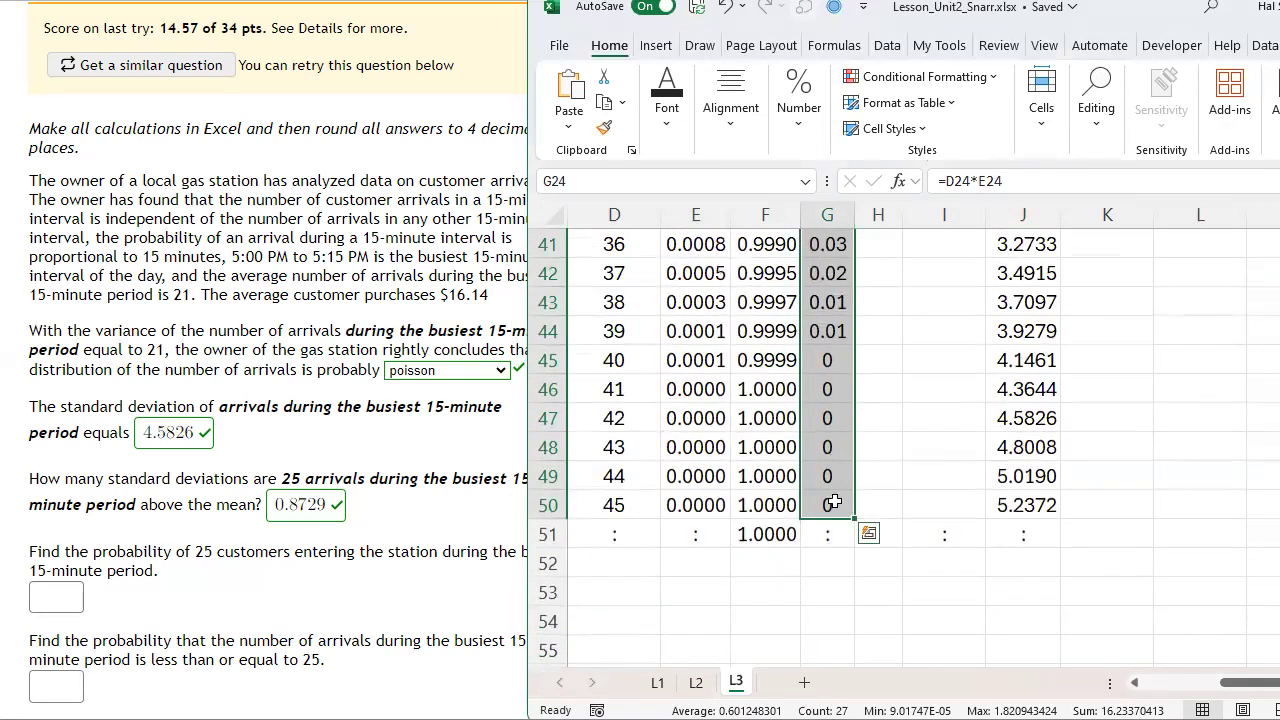
pyautogui.click(700, 389)
pyautogui.moveTo(730, 403); pyautogui.dragTo(730, 505)
# Enter a formula in G52 that sums the x·f(x) values, =SUM(G5:G50).
pyautogui.click(823, 575)
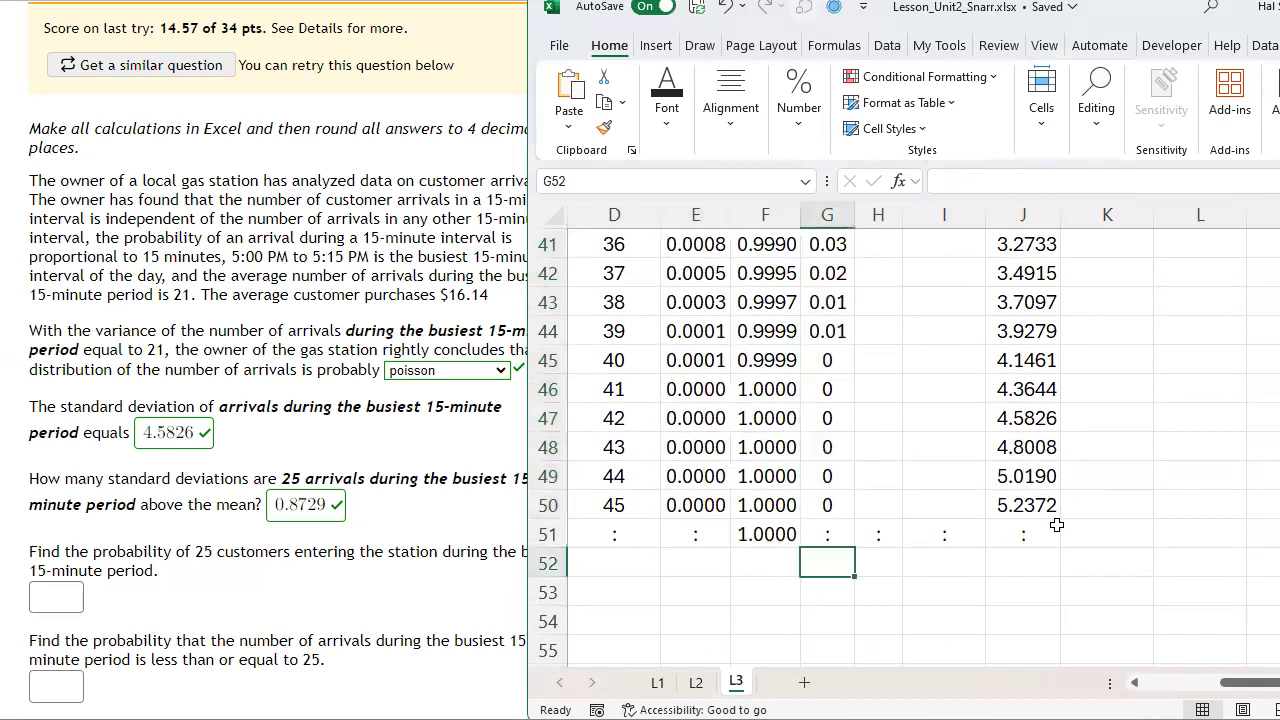
pyautogui.write('=sum(')
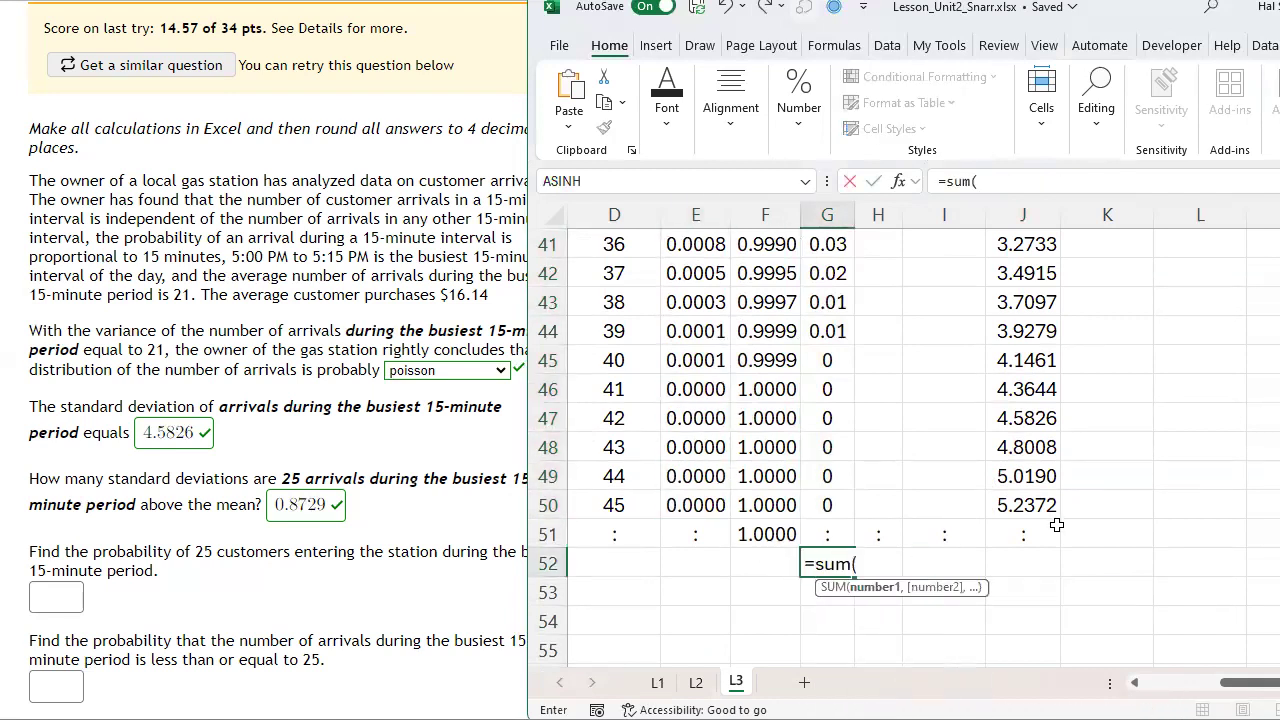
pyautogui.press('Up')
pyautogui.press('Up')
pyautogui.hotkey('shift', 'Up')
pyautogui.hotkey('shift', 'Up')
pyautogui.hotkey('shift', 'Up')
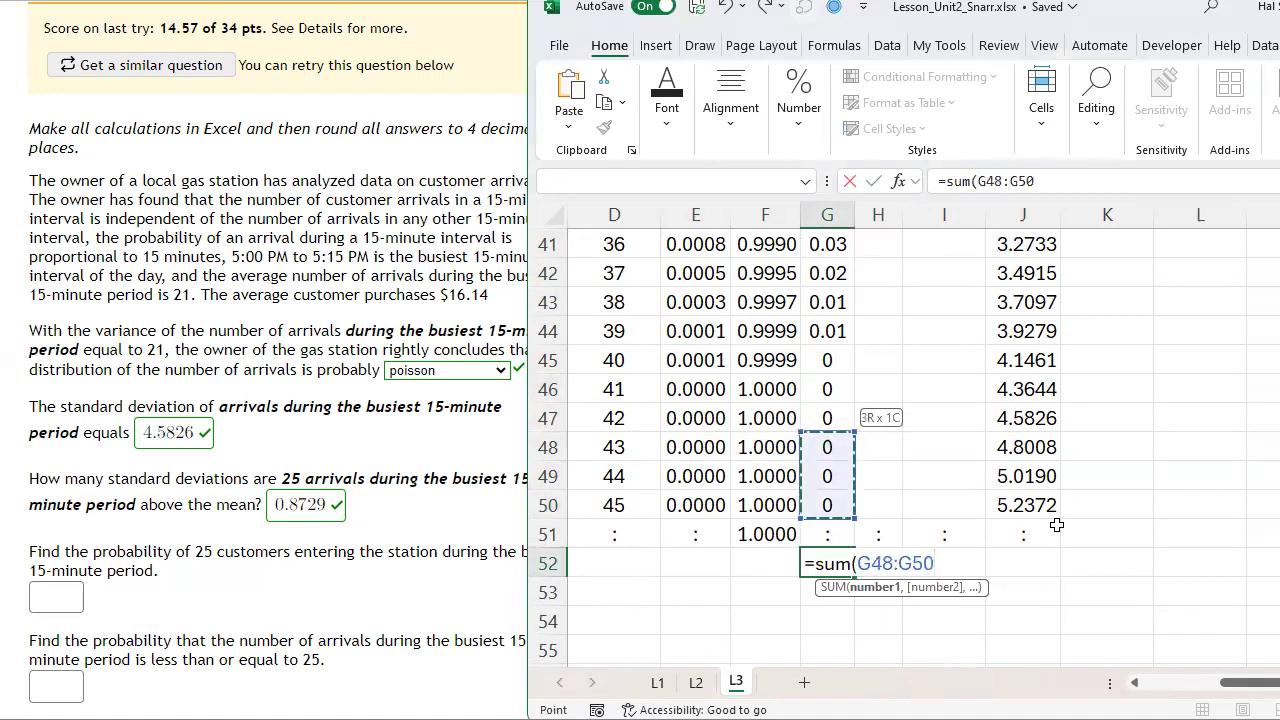
pyautogui.hotkey('shift', 'Up')
pyautogui.hotkey('shift', 'Up')
pyautogui.hotkey('shift', 'Up')
pyautogui.hotkey('shift', 'Up')
pyautogui.hotkey('shift', 'Up')
pyautogui.hotkey('shift', 'Up')
pyautogui.hotkey('shift', 'Up')
pyautogui.hotkey('shift', 'Up')
pyautogui.hotkey('shift', 'Up')
pyautogui.hotkey('shift', 'Up')
pyautogui.hotkey('shift', 'Up')
pyautogui.hotkey('shift', 'Up')
pyautogui.hotkey('shift', 'Up')
pyautogui.hotkey('shift', 'Up')
pyautogui.hotkey('shift', 'Up')
pyautogui.hotkey('shift', 'Up')
pyautogui.hotkey('shift', 'Up')
pyautogui.hotkey('shift', 'Up')
pyautogui.hotkey('shift', 'Up')
pyautogui.hotkey('shift', 'Up')
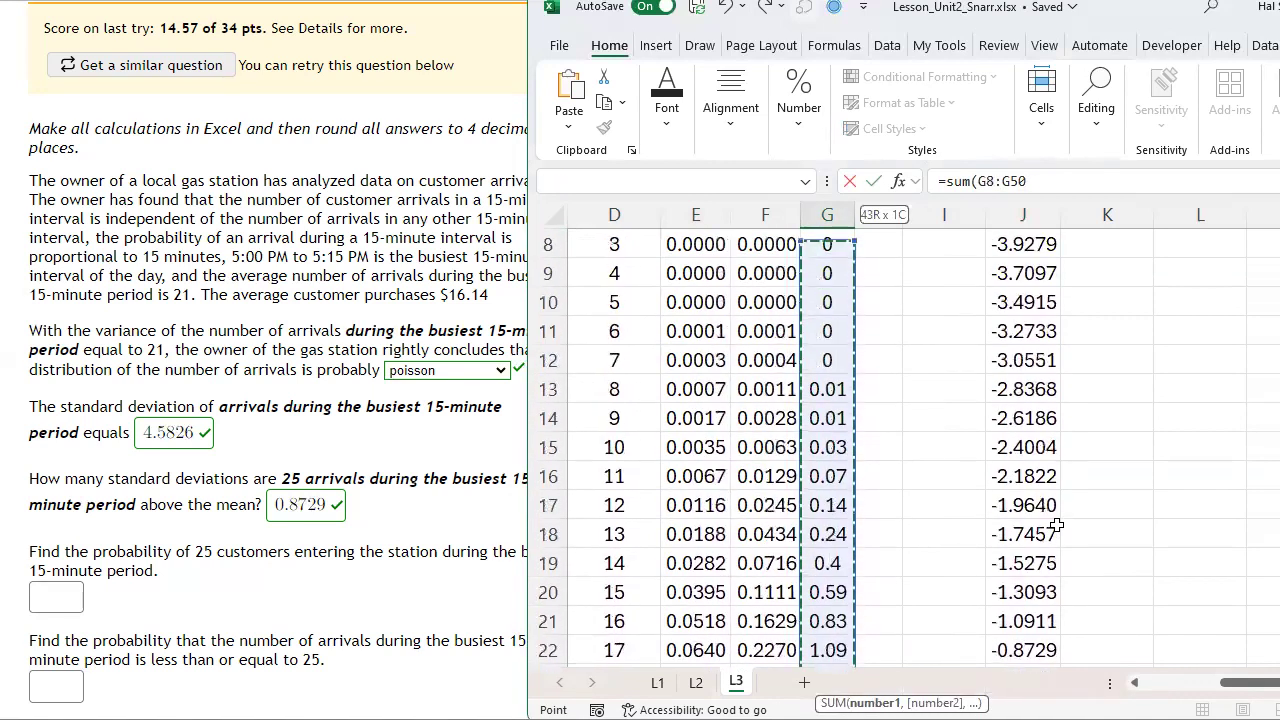
pyautogui.hotkey('shift', 'Down')
pyautogui.hotkey('shift', 'Down')
pyautogui.hotkey('shift', 'Down')
pyautogui.hotkey('shift', 'Down')
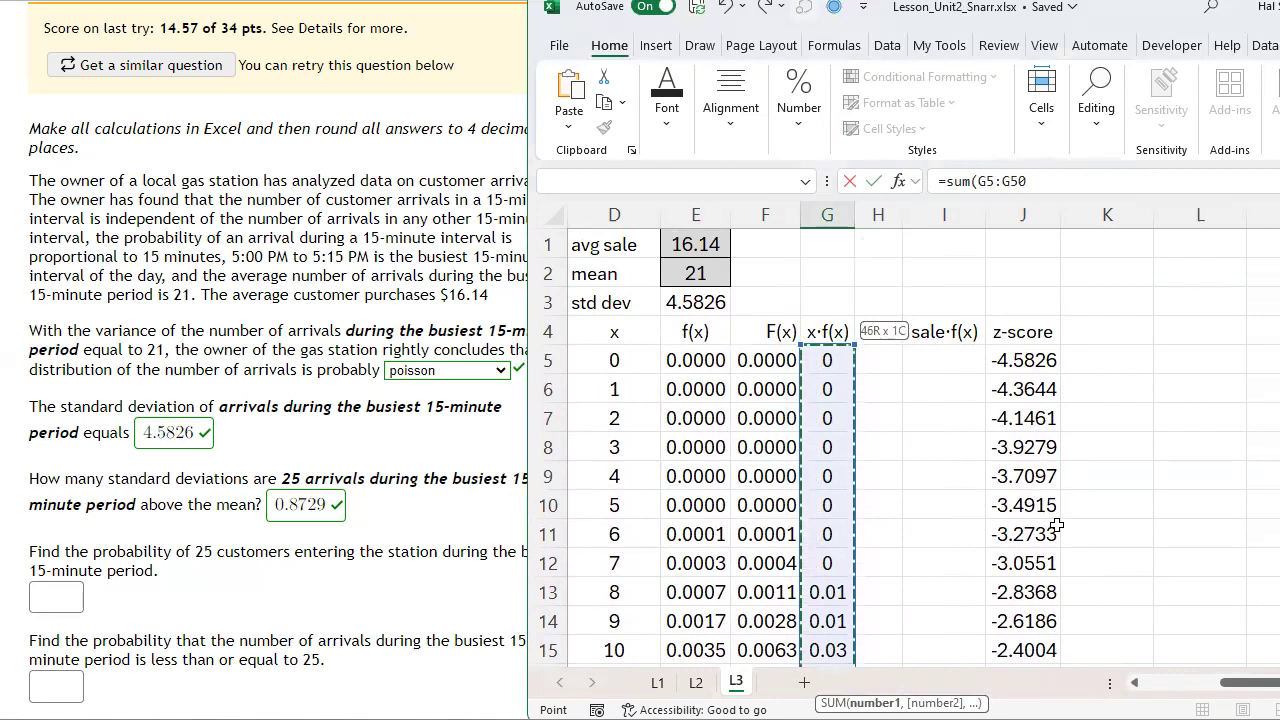
pyautogui.press('Return')
pyautogui.press('Up')
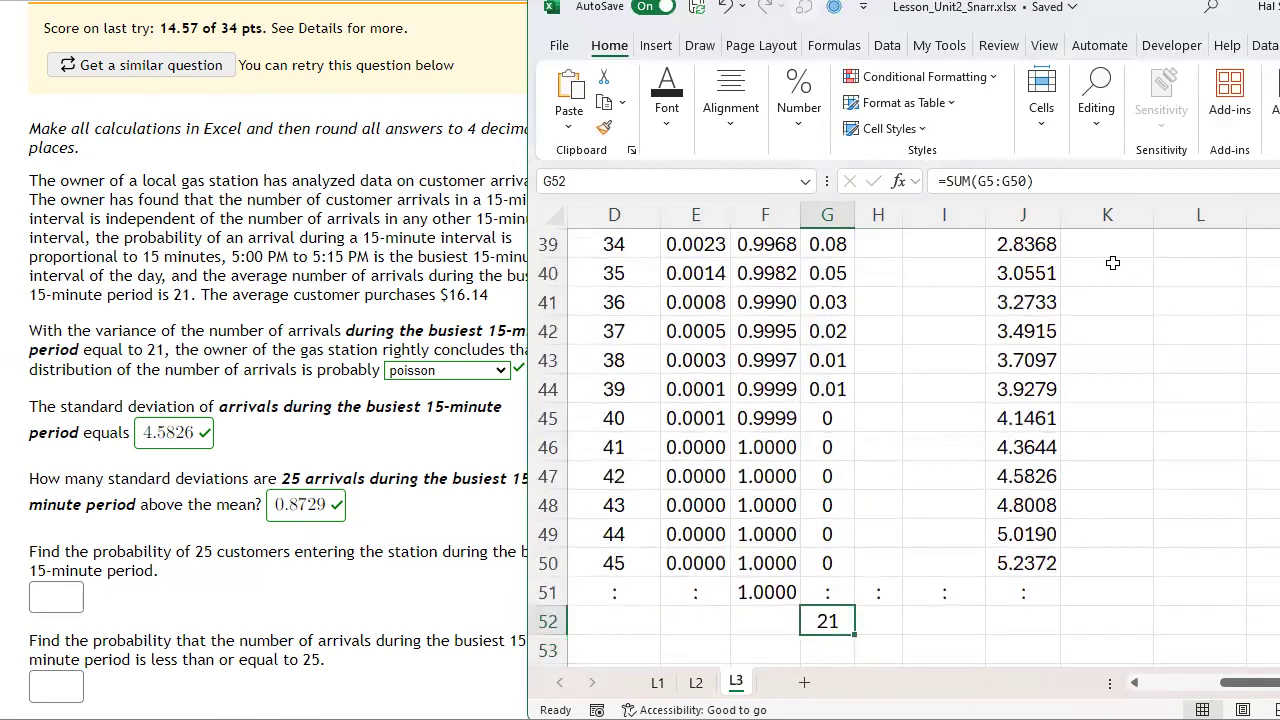
# Format the x·f(x) sum in G52 to show three decimal places.
pyautogui.click(799, 105)
pyautogui.click(886, 213)
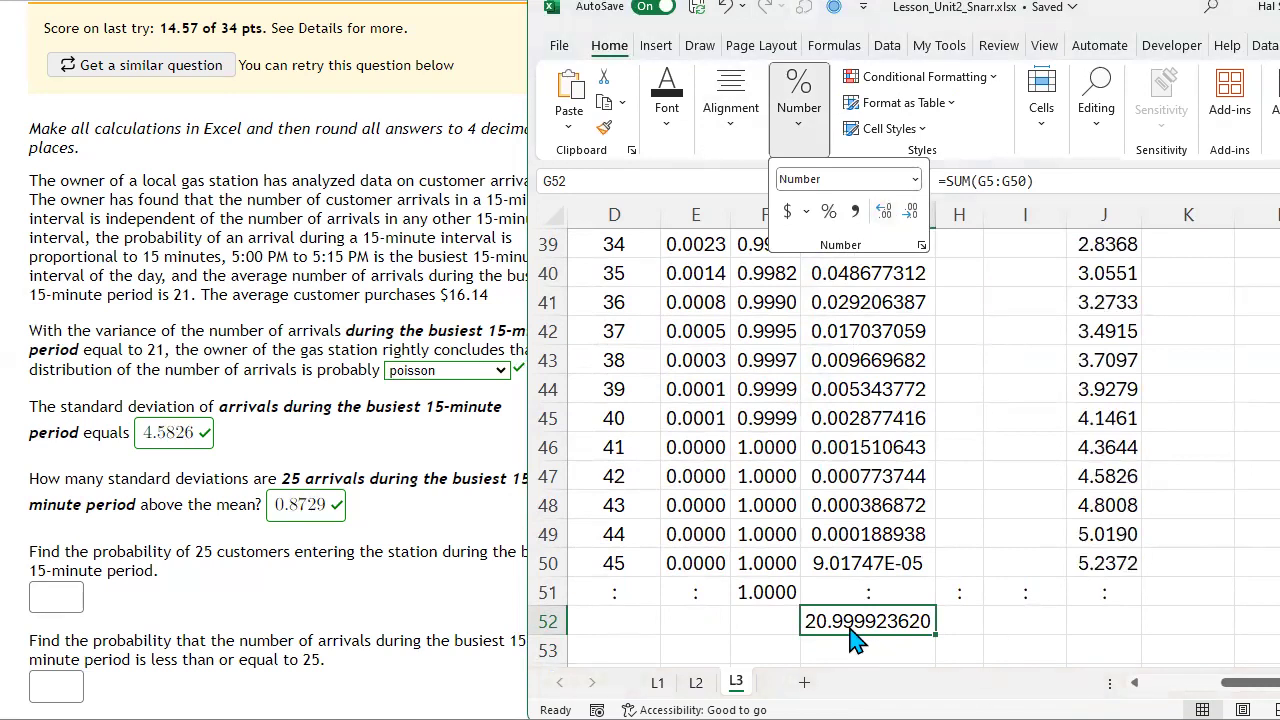
pyautogui.click(914, 214)
pyautogui.click(912, 213)
pyautogui.click(912, 213)
pyautogui.click(912, 213)
pyautogui.click(912, 213)
pyautogui.click(912, 213)
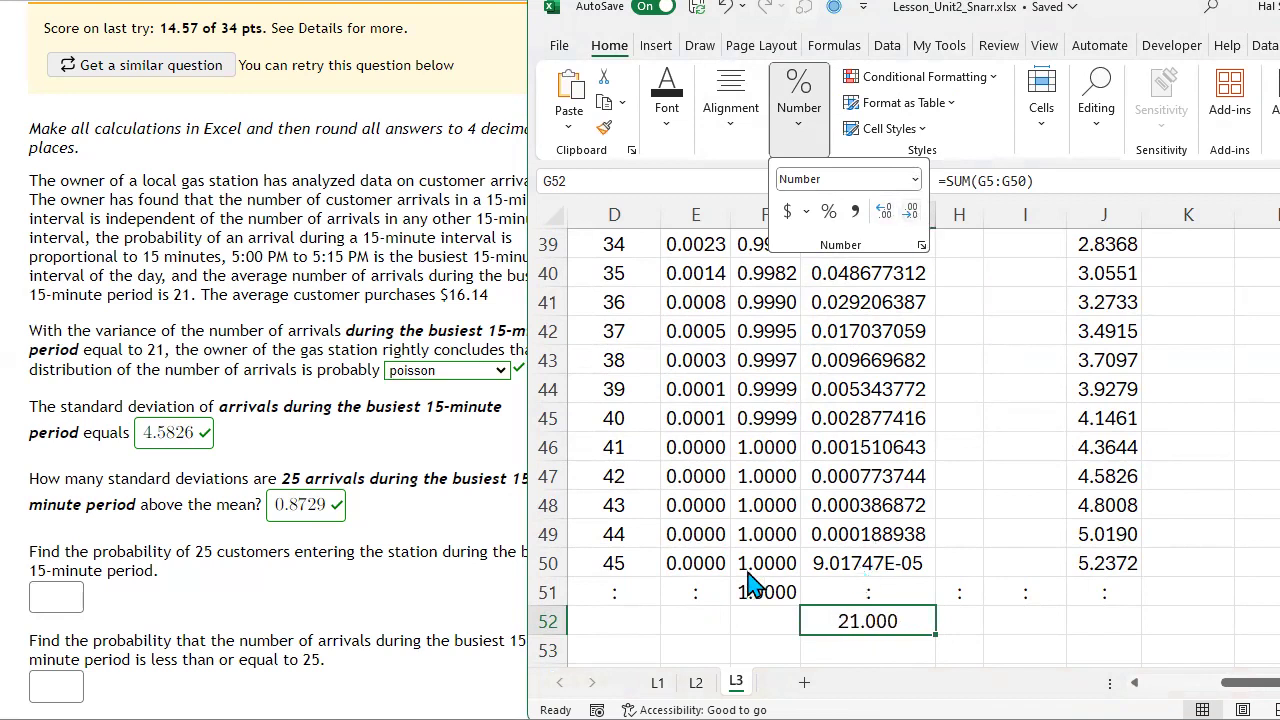
# Check the last x value in D50 and the sum formula in G52 against the mean in E2.
pyautogui.click(615, 562)
pyautogui.click(617, 560)
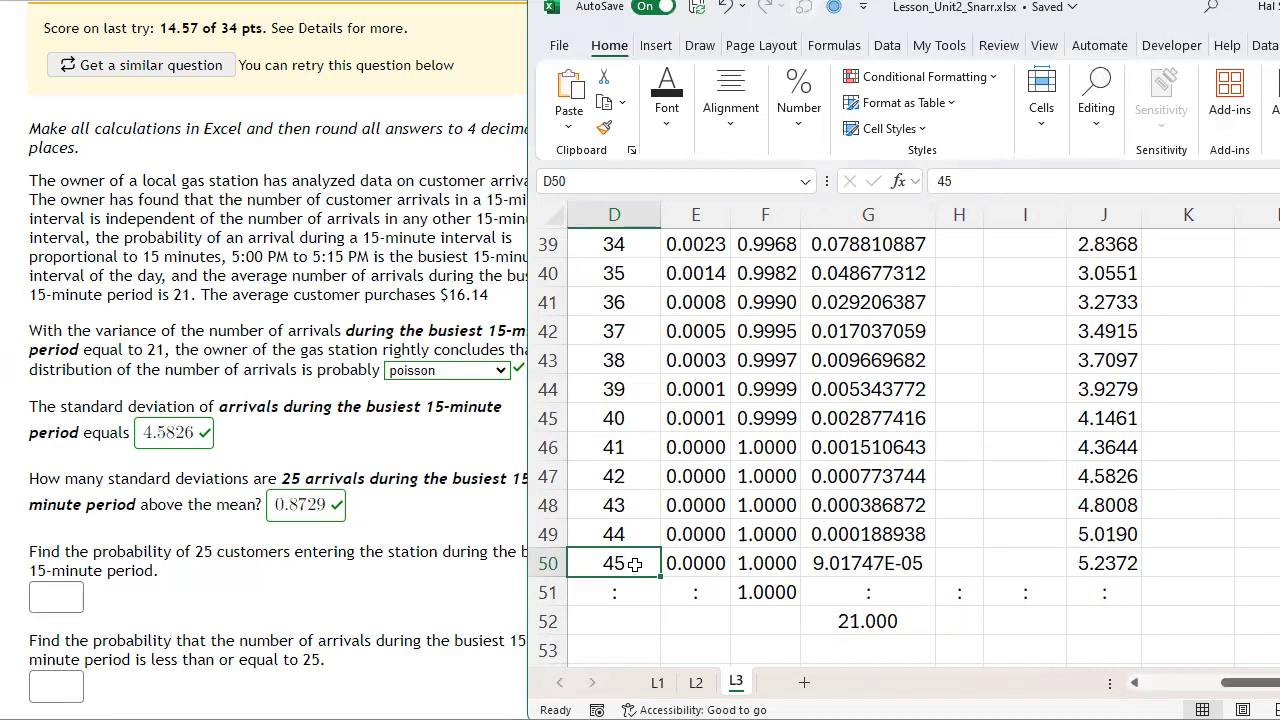
pyautogui.click(876, 626)
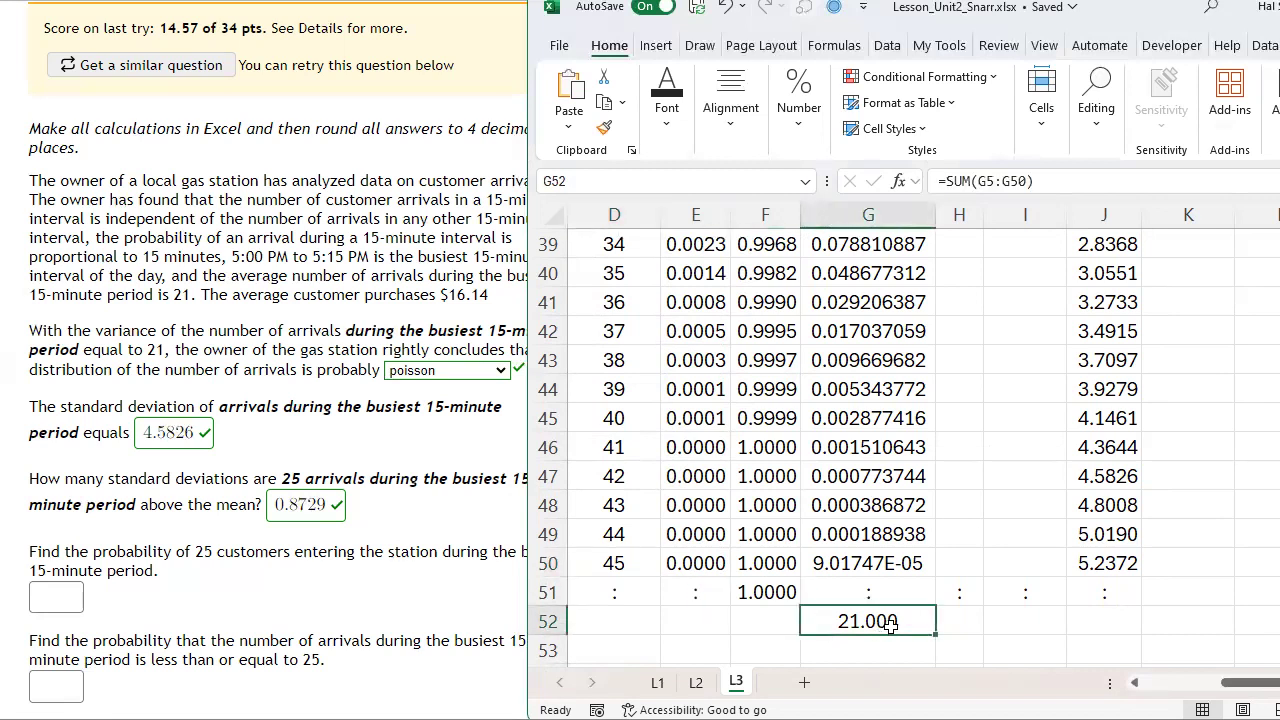
pyautogui.doubleClick(866, 621)
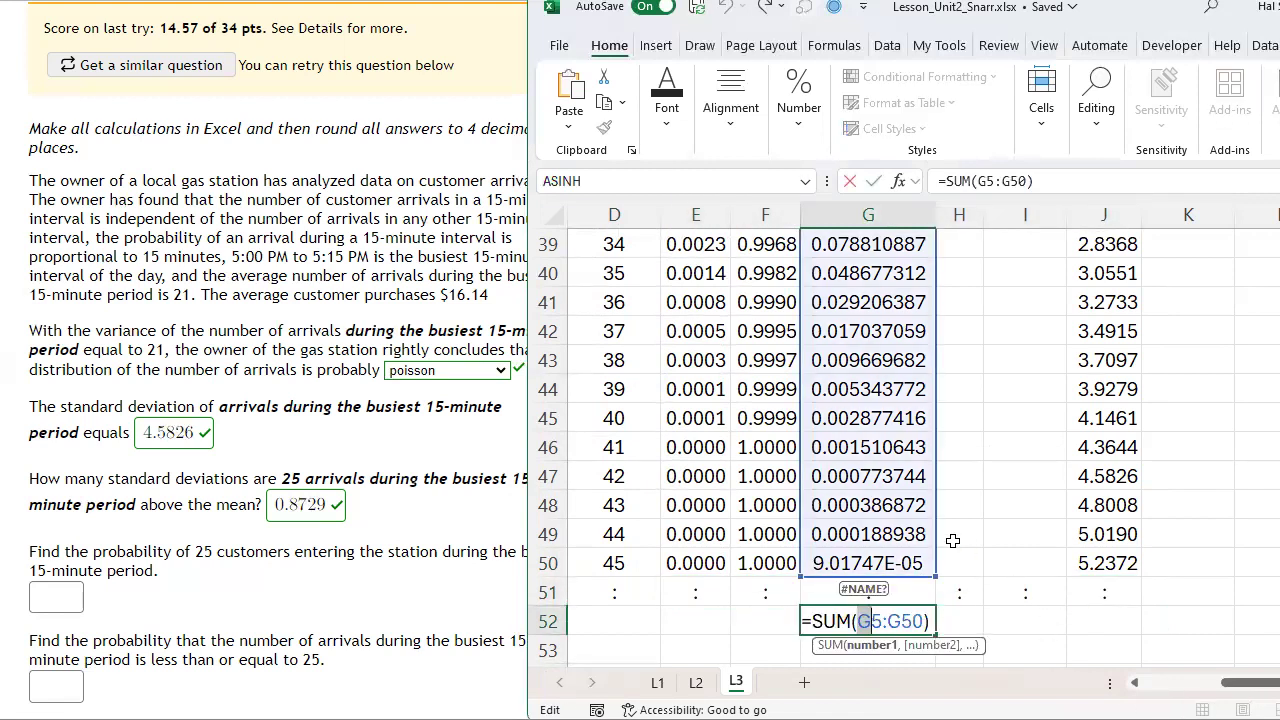
pyautogui.press('Return')
pyautogui.scroll(13, 614, 342)
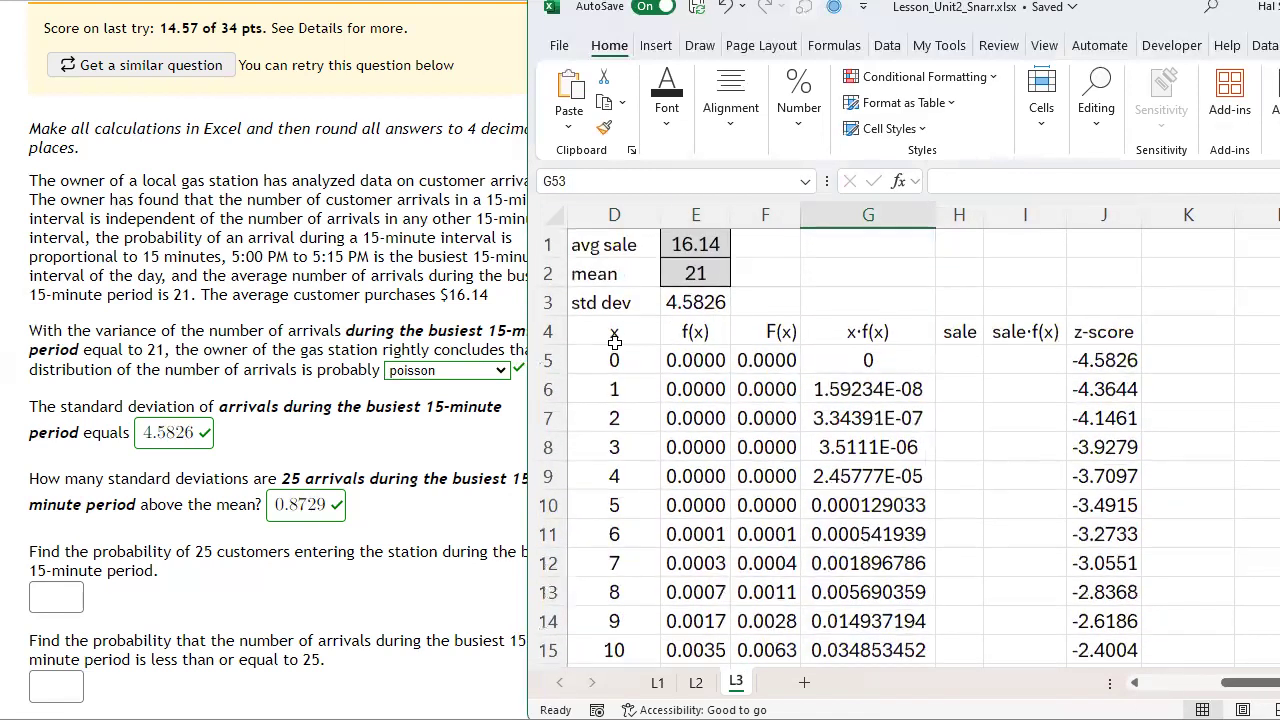
pyautogui.click(690, 272)
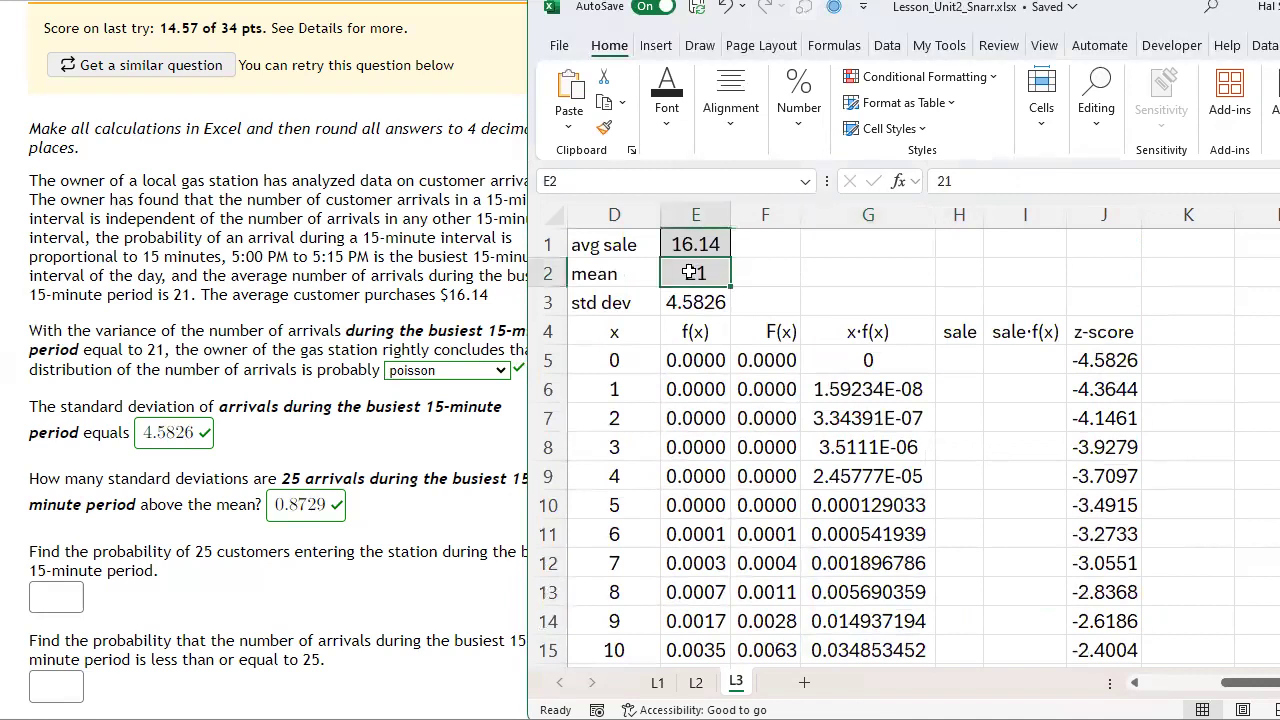
# Enter the variance term formula =(D5-E$2)^2*E5 in K5, keeping the mean's row reference fixed.
pyautogui.click(1196, 353)
pyautogui.write('=')
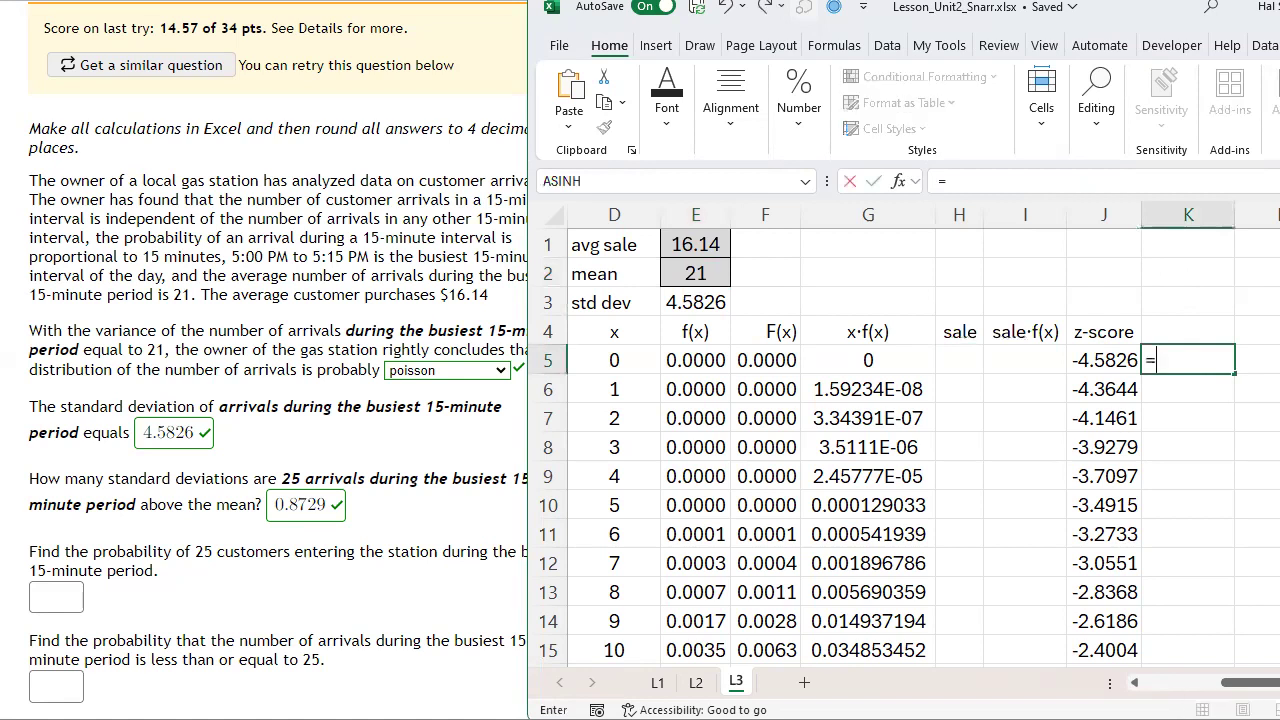
pyautogui.write('(')
pyautogui.press('Left')
pyautogui.press('Left')
pyautogui.press('Left')
pyautogui.press('Left')
pyautogui.press('Left')
pyautogui.press('Left')
pyautogui.press('Left')
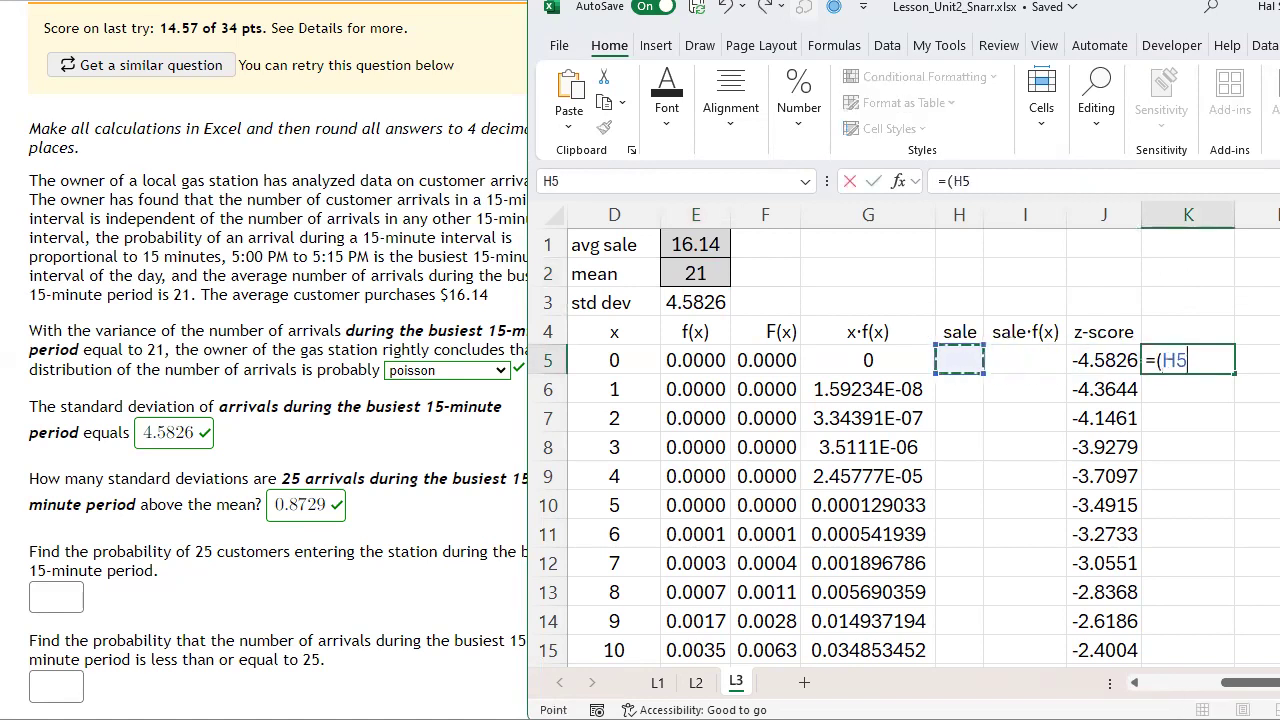
pyautogui.write('-')
pyautogui.press('Up')
pyautogui.press('Up')
pyautogui.press('Left')
pyautogui.press('Left')
pyautogui.press('Left')
pyautogui.press('Left')
pyautogui.press('Left')
pyautogui.press('Left')
pyautogui.press('Up')
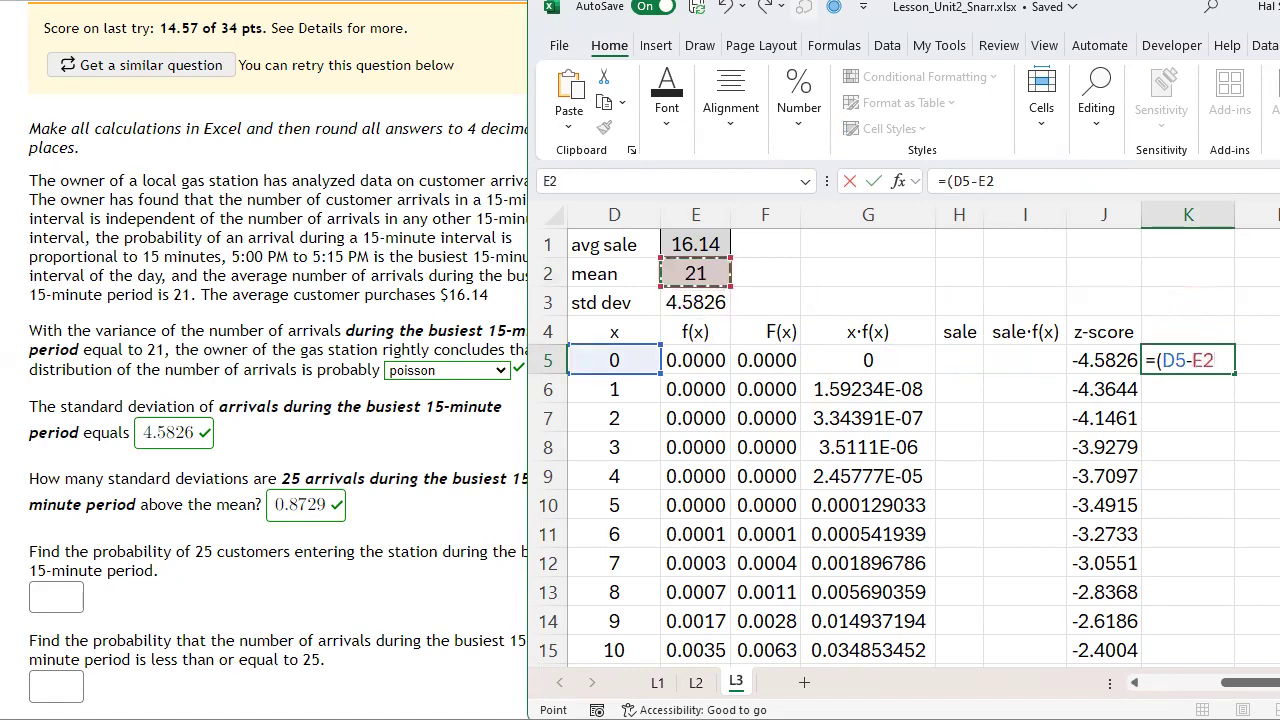
pyautogui.write(')^2')
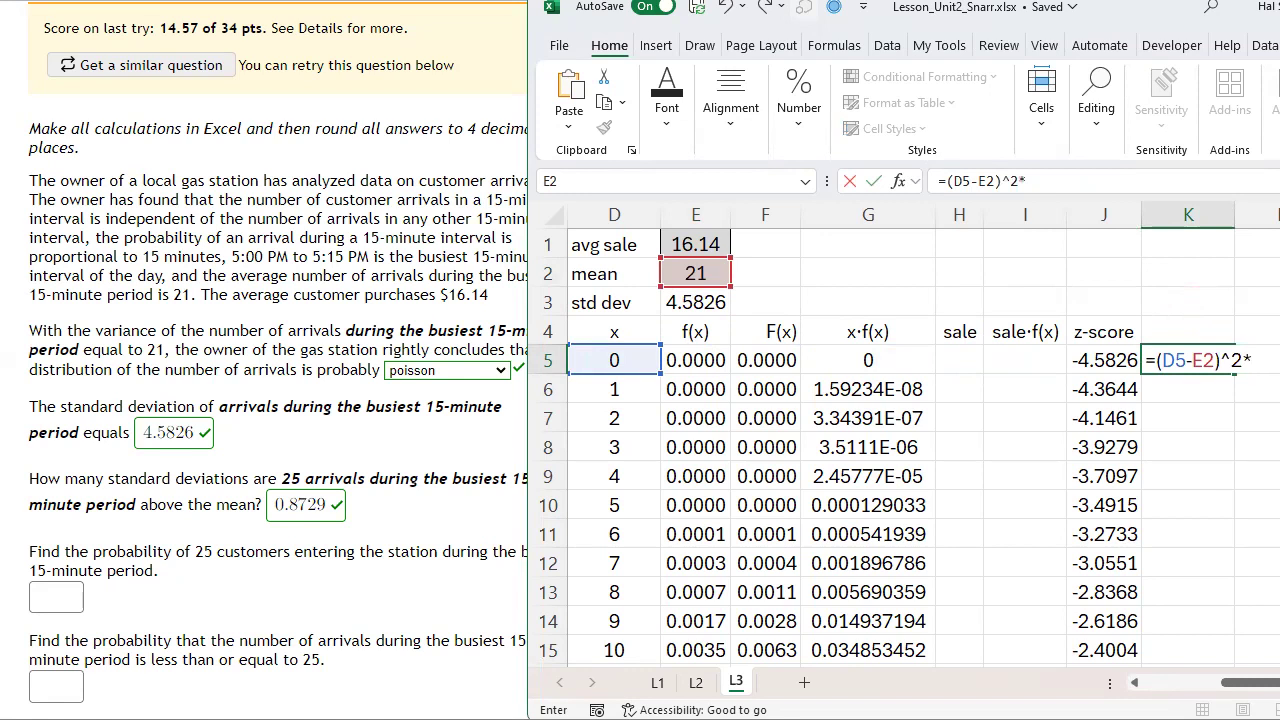
pyautogui.write('*')
pyautogui.click(689, 362)
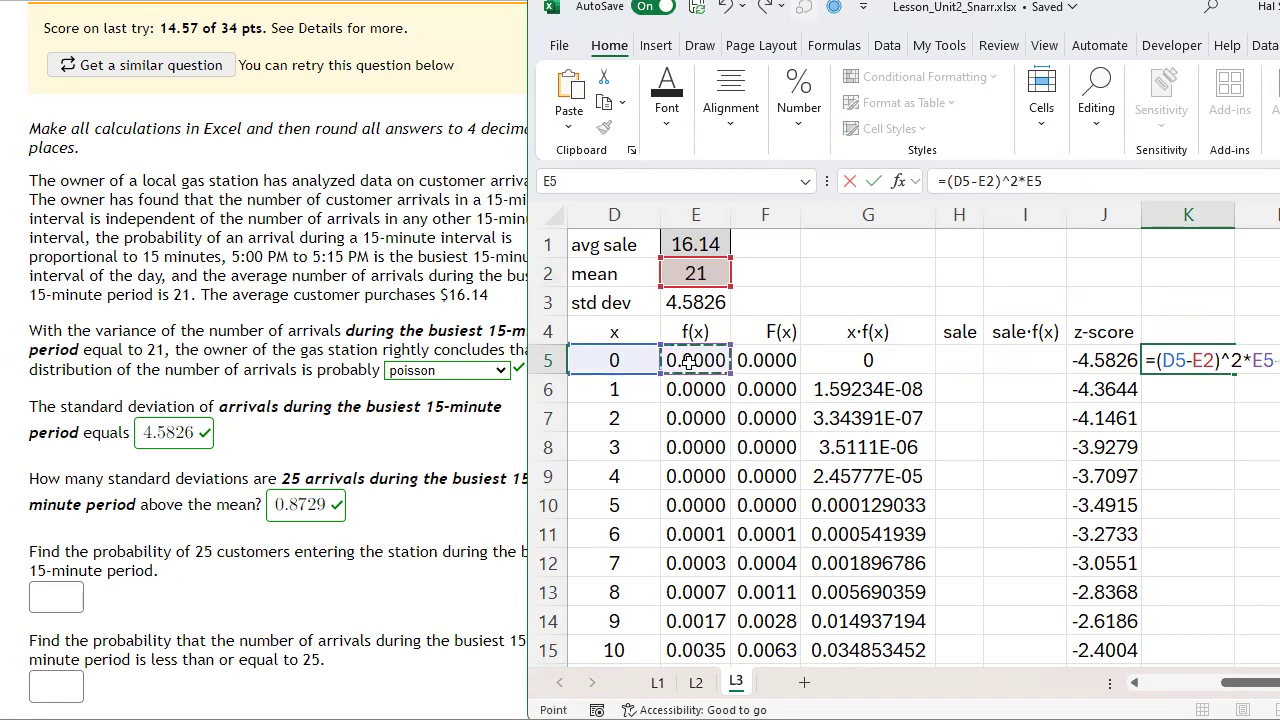
pyautogui.click(1203, 361)
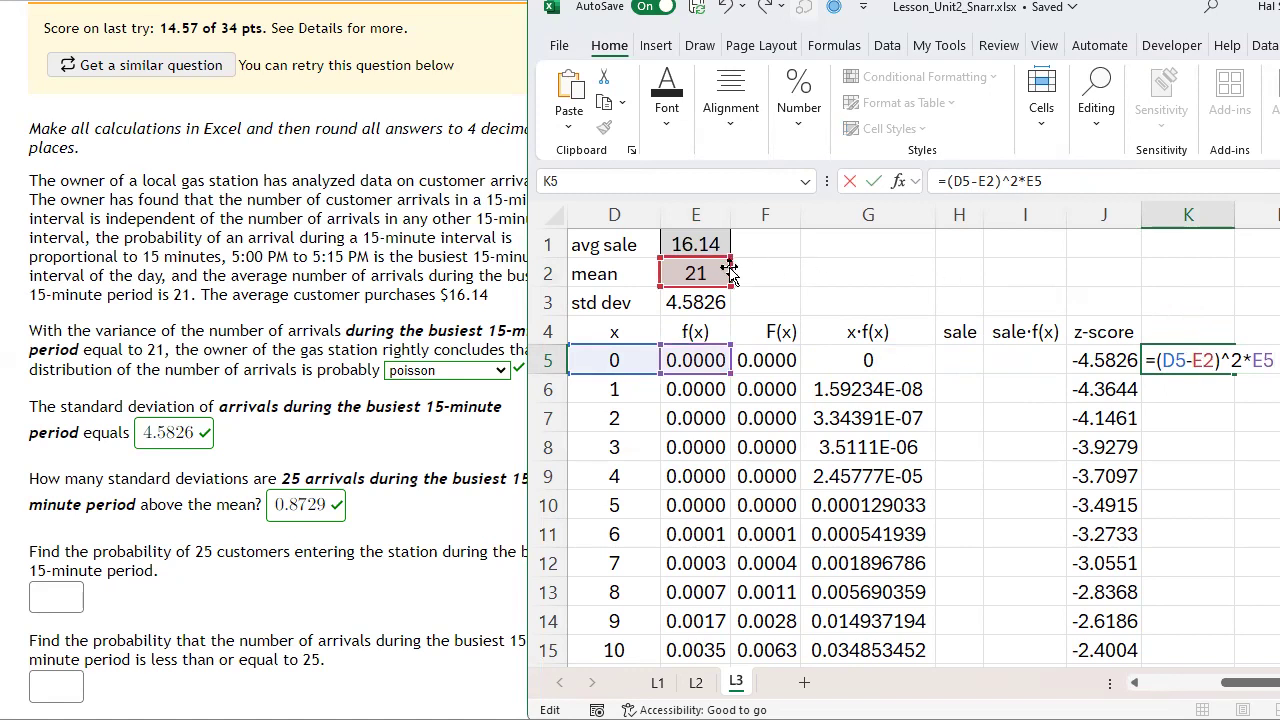
pyautogui.write('$')
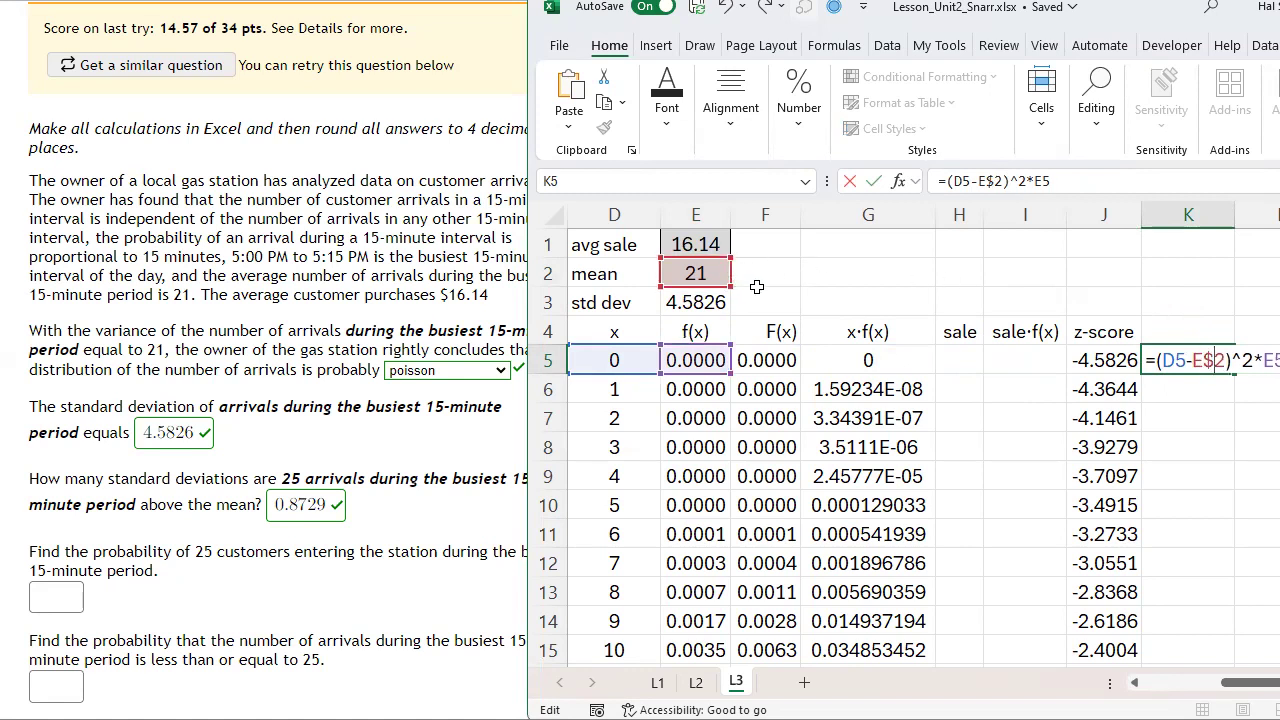
pyautogui.press('Return')
# Format K5 as Number with four decimal places and autofit the width of column K.
pyautogui.click(1214, 362)
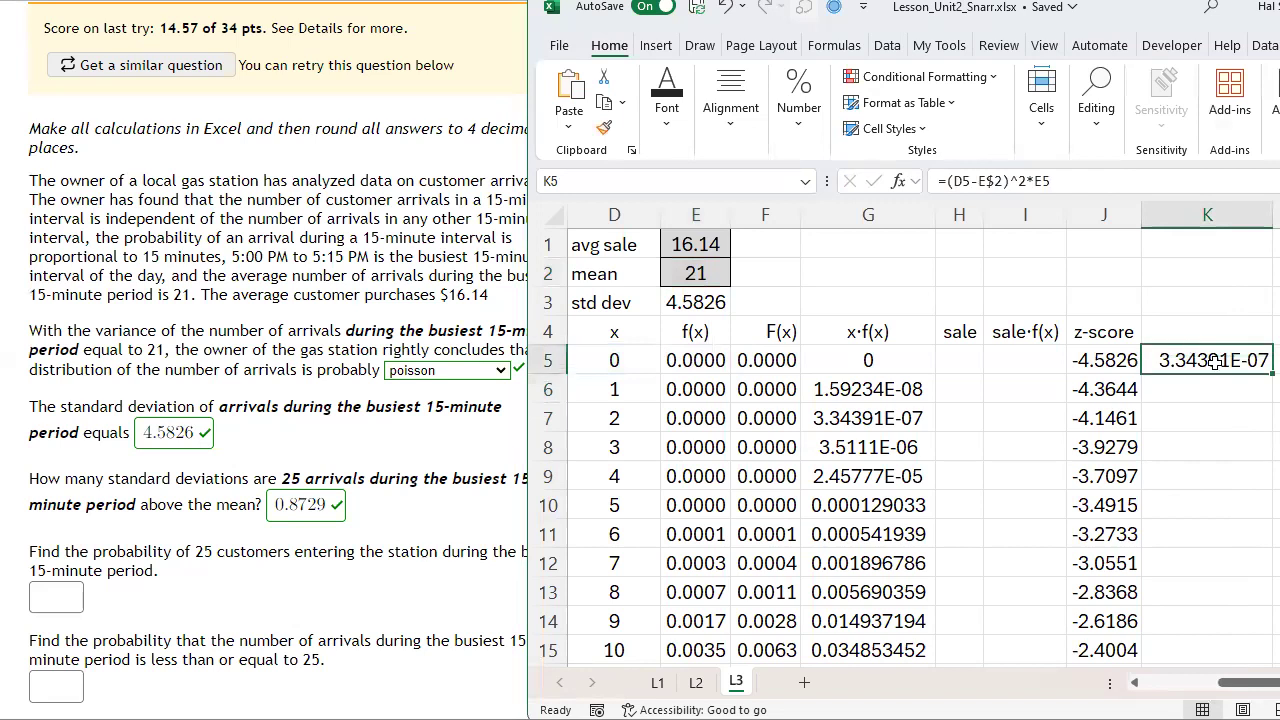
pyautogui.click(799, 110)
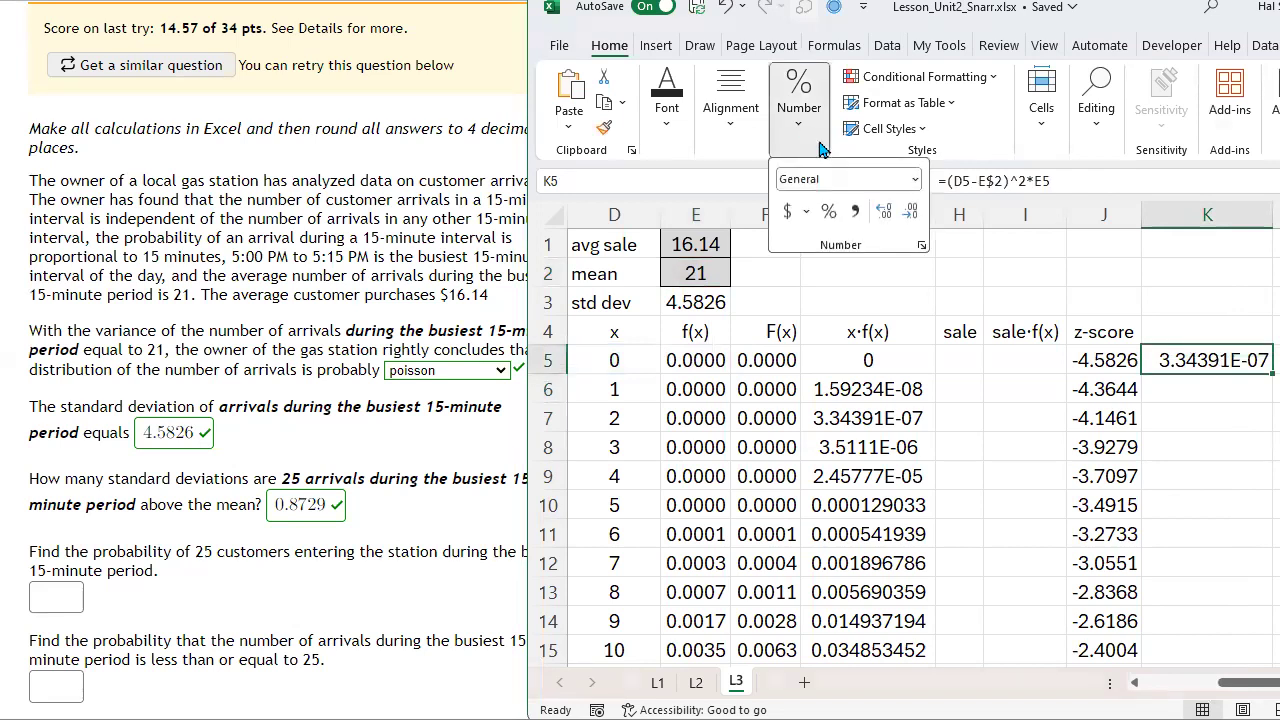
pyautogui.click(915, 179)
pyautogui.click(820, 258)
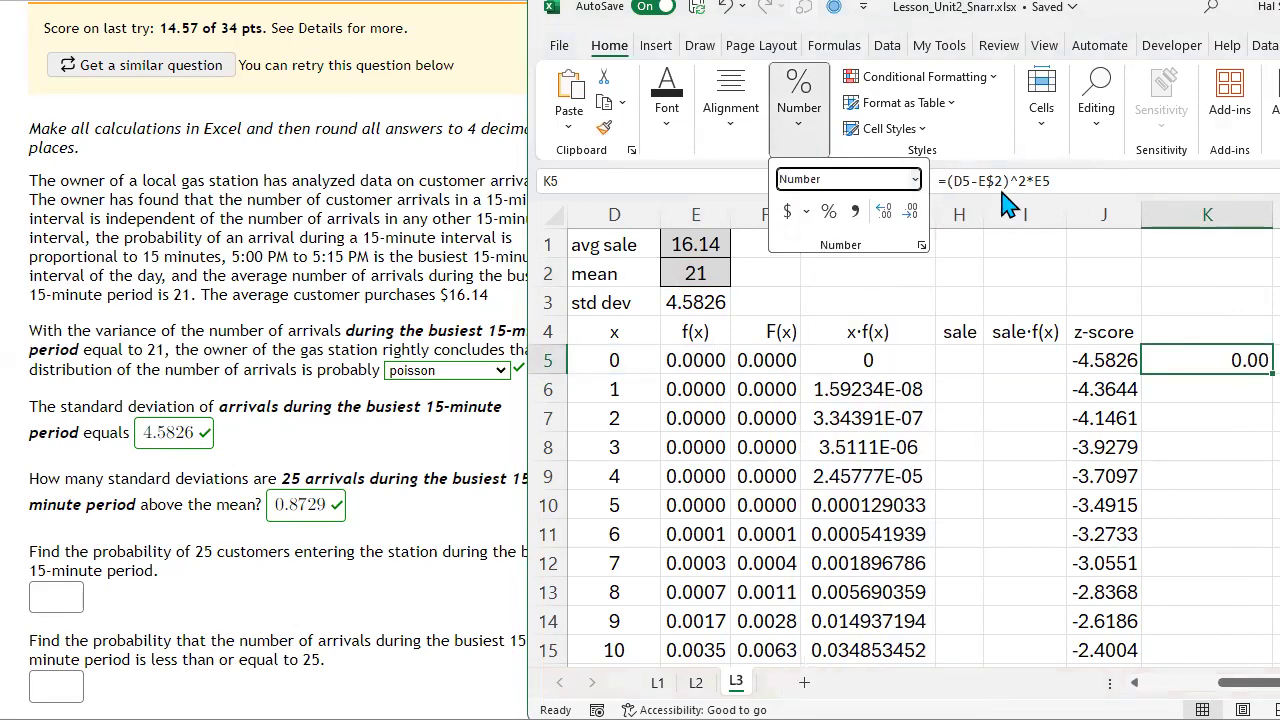
pyautogui.click(884, 212)
pyautogui.click(884, 212)
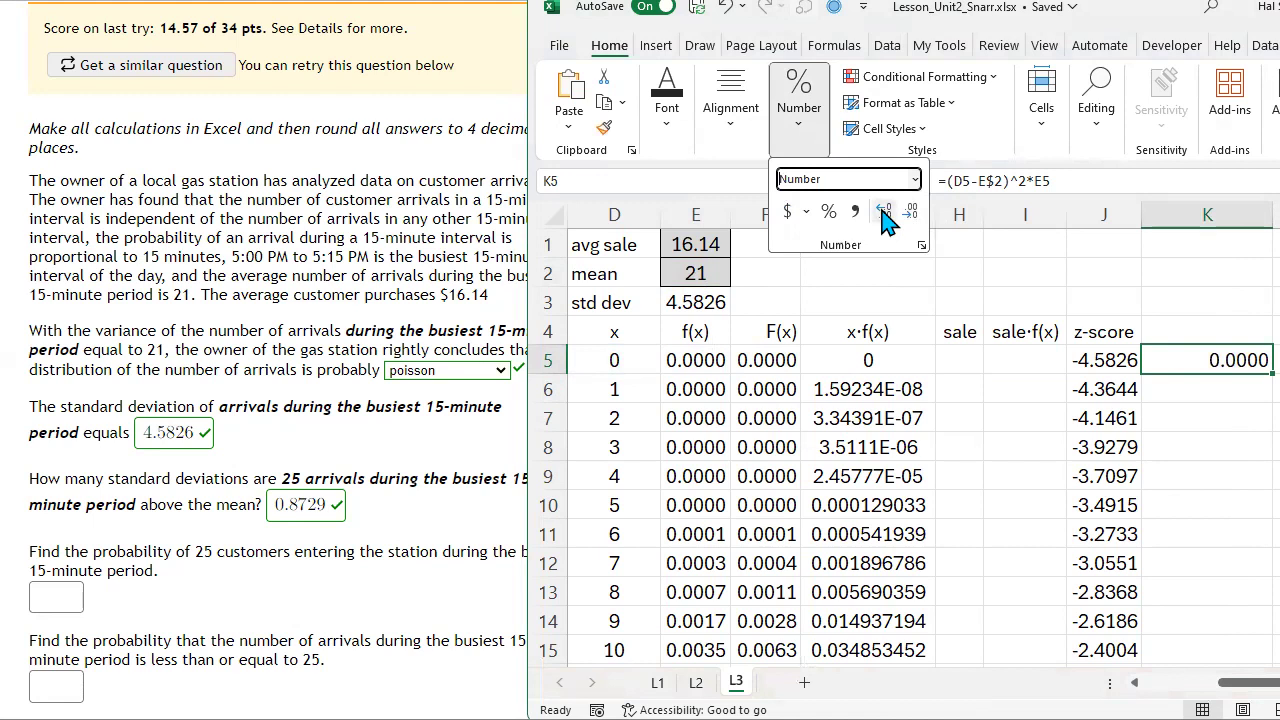
pyautogui.click(1245, 216)
pyautogui.click(1247, 216)
pyautogui.doubleClick(1257, 218)
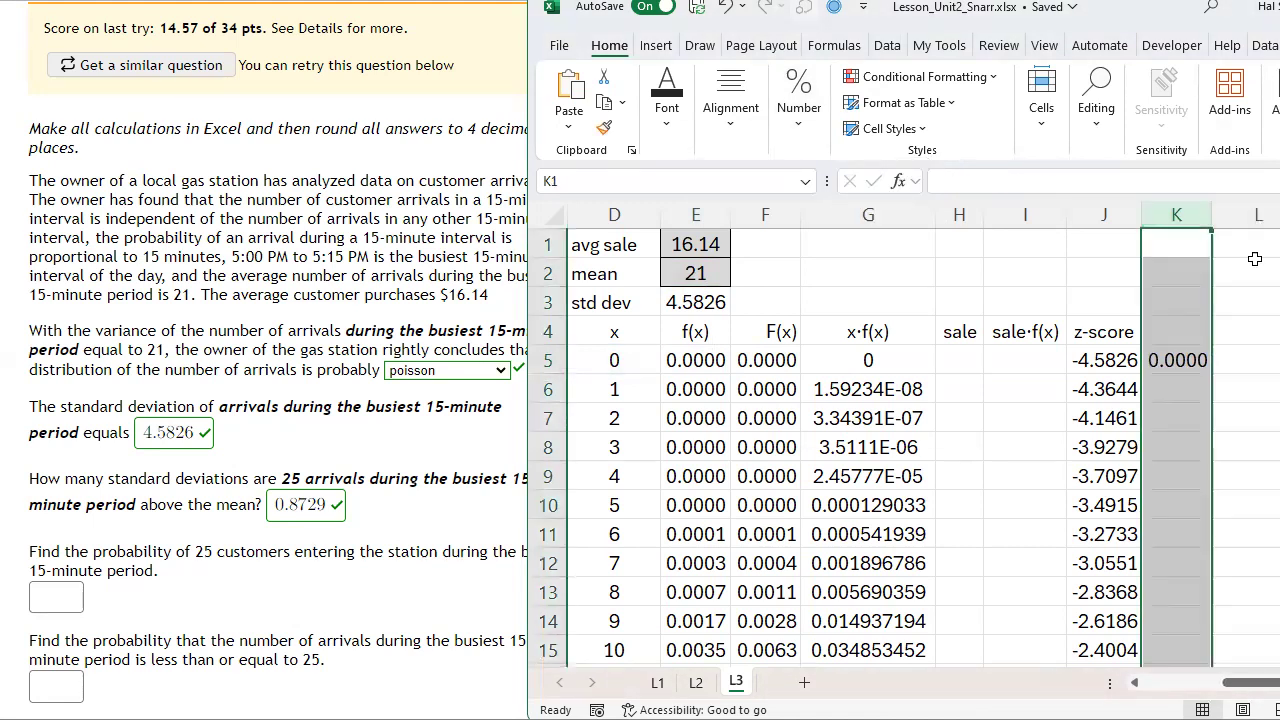
# Fill the K5 formula down column K through K50 and copy the colon from J51 into K51.
pyautogui.click(1190, 360)
pyautogui.doubleClick(1211, 375)
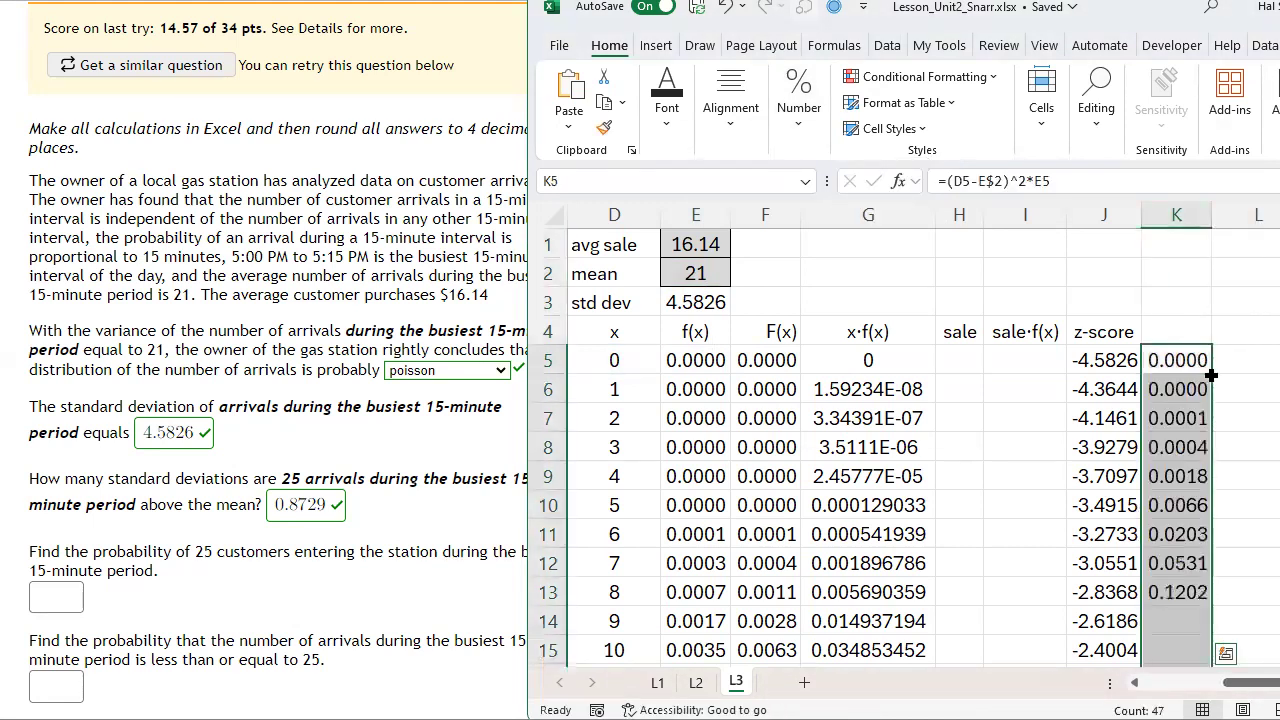
pyautogui.scroll(-17, 1205, 374)
pyautogui.scroll(2, 1205, 374)
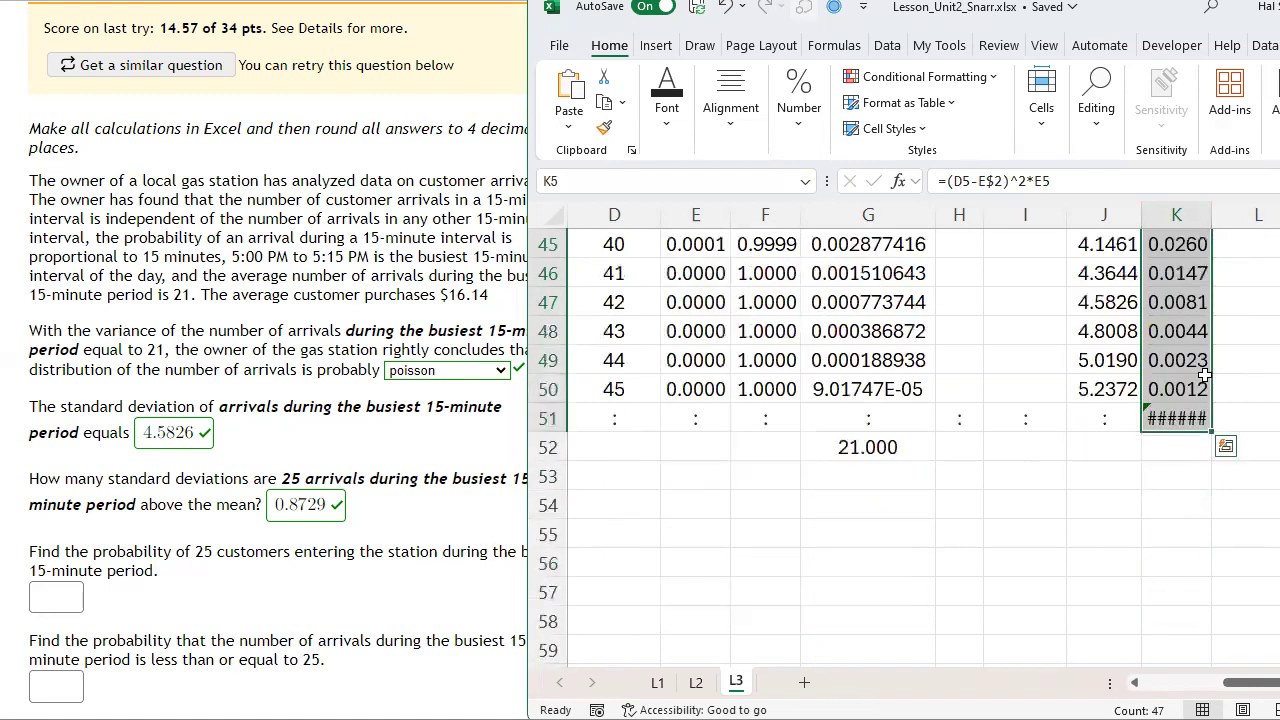
pyautogui.click(1172, 420)
pyautogui.click(1079, 418)
pyautogui.moveTo(1156, 431); pyautogui.dragTo(1200, 430)
# Copy the sum formula from G52 across to K52 and clear the unneeded copies in H52:J52.
pyautogui.click(901, 447)
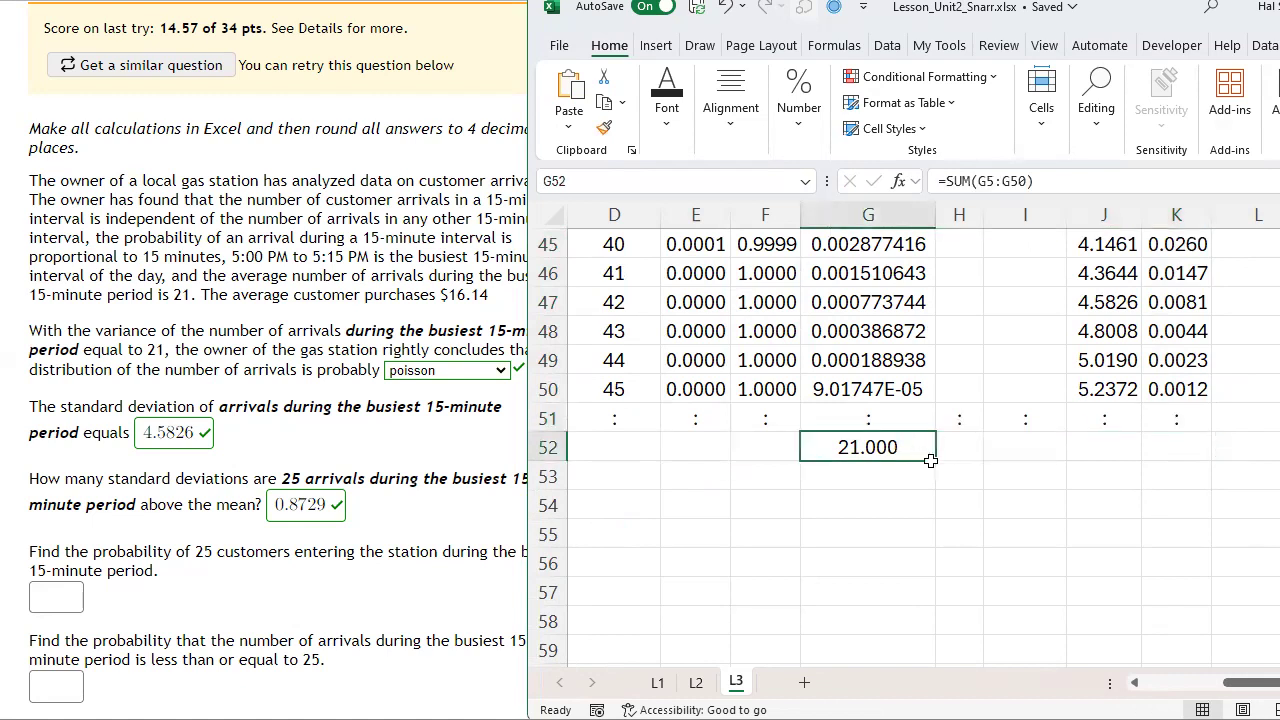
pyautogui.moveTo(939, 461); pyautogui.dragTo(1195, 462)
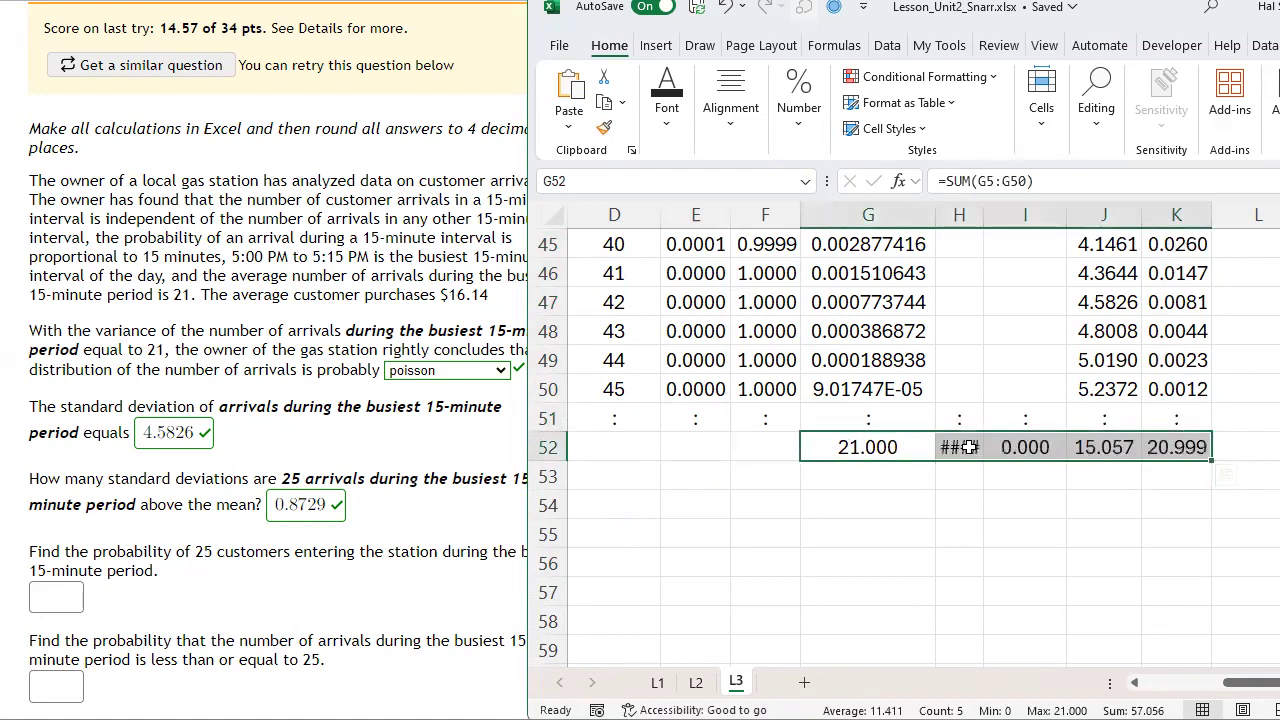
pyautogui.moveTo(958, 447); pyautogui.dragTo(1083, 453)
pyautogui.press('Delete')
pyautogui.click(1178, 534)
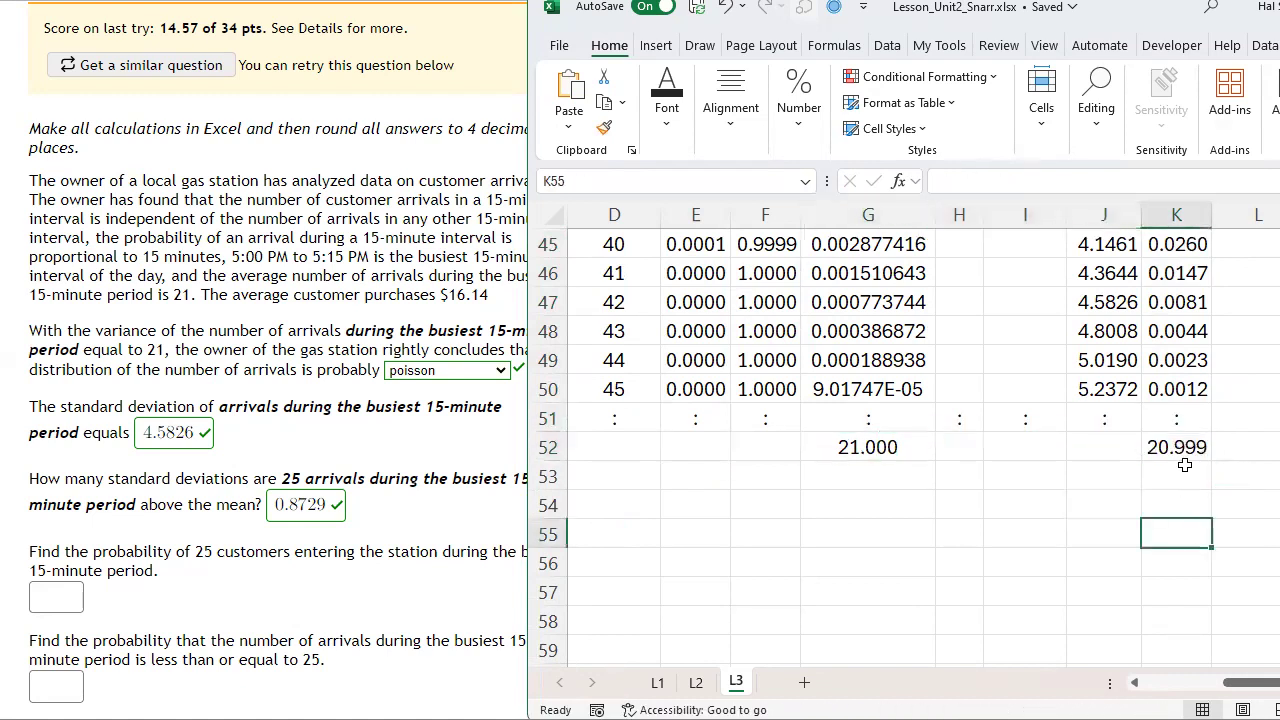
# Reduce the sum in K52 to two decimal places.
pyautogui.click(1180, 447)
pyautogui.click(791, 122)
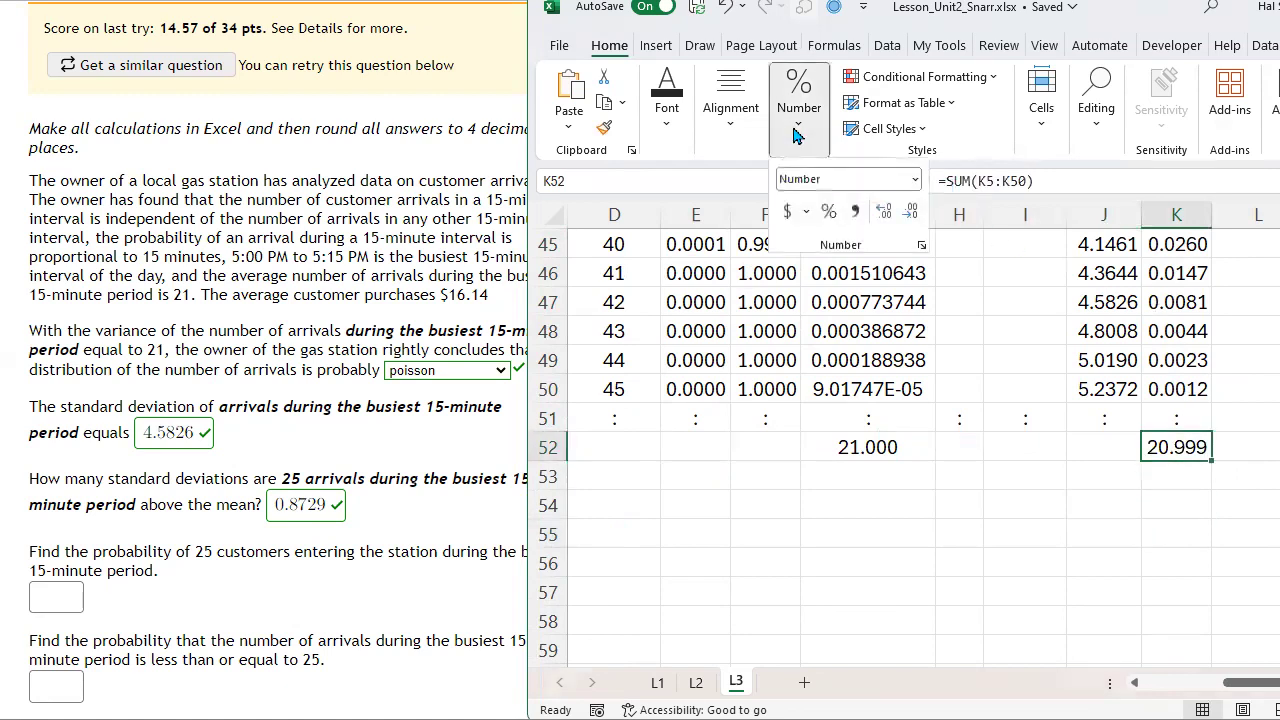
pyautogui.click(910, 211)
# Examine the formula in K5 term by term and the column K sum in K52.
pyautogui.scroll(10, 1180, 485)
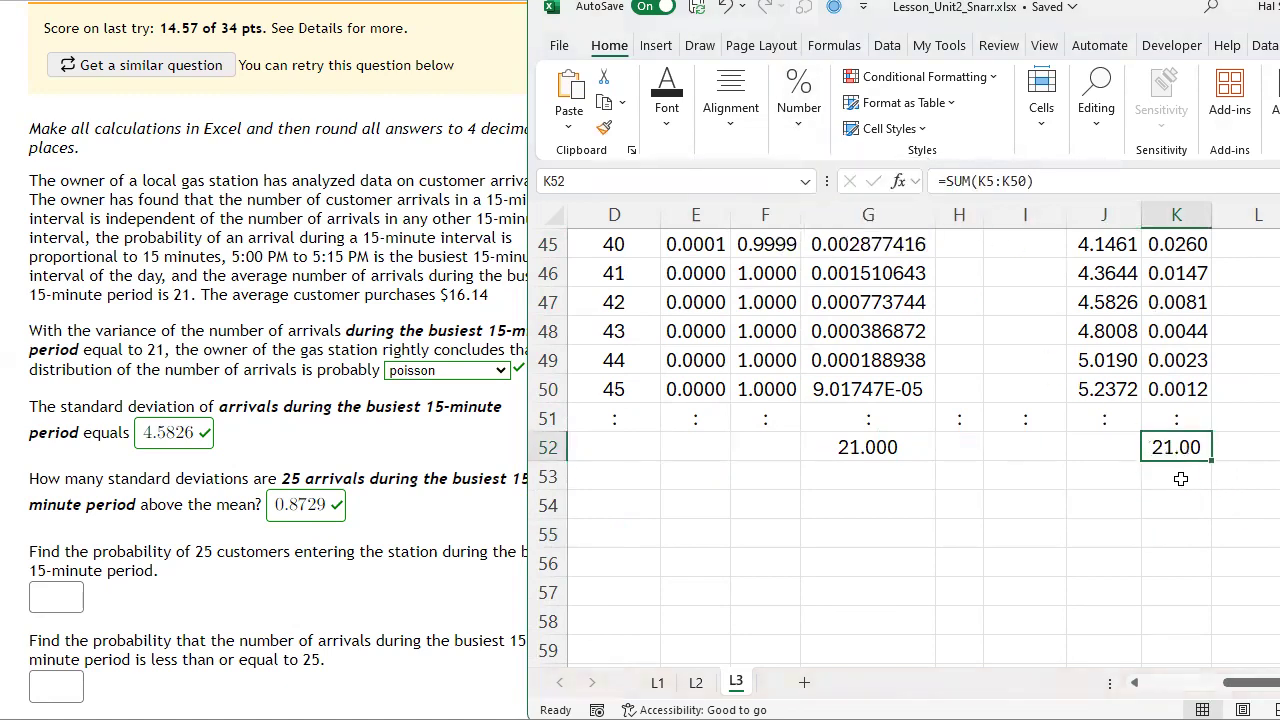
pyautogui.scroll(5, 1190, 476)
pyautogui.moveTo(1176, 362); pyautogui.dragTo(1176, 447)
pyautogui.doubleClick(1174, 366)
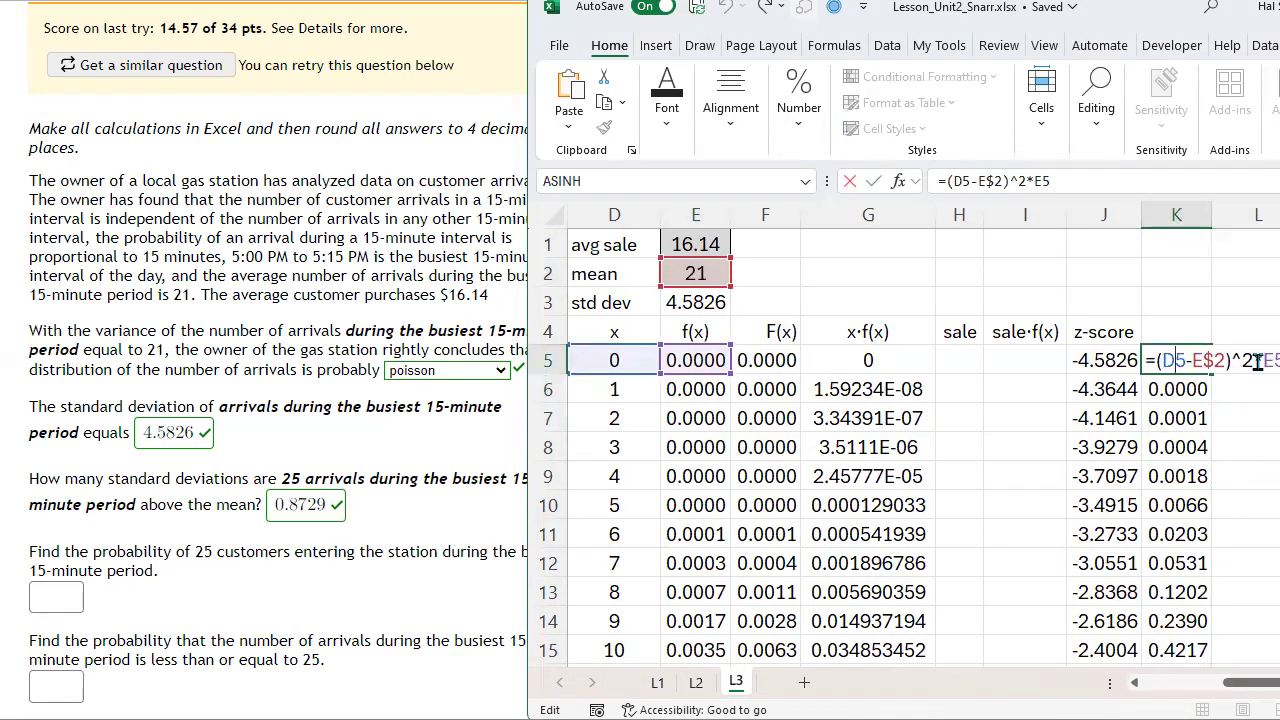
pyautogui.moveTo(1258, 360); pyautogui.dragTo(1156, 360)
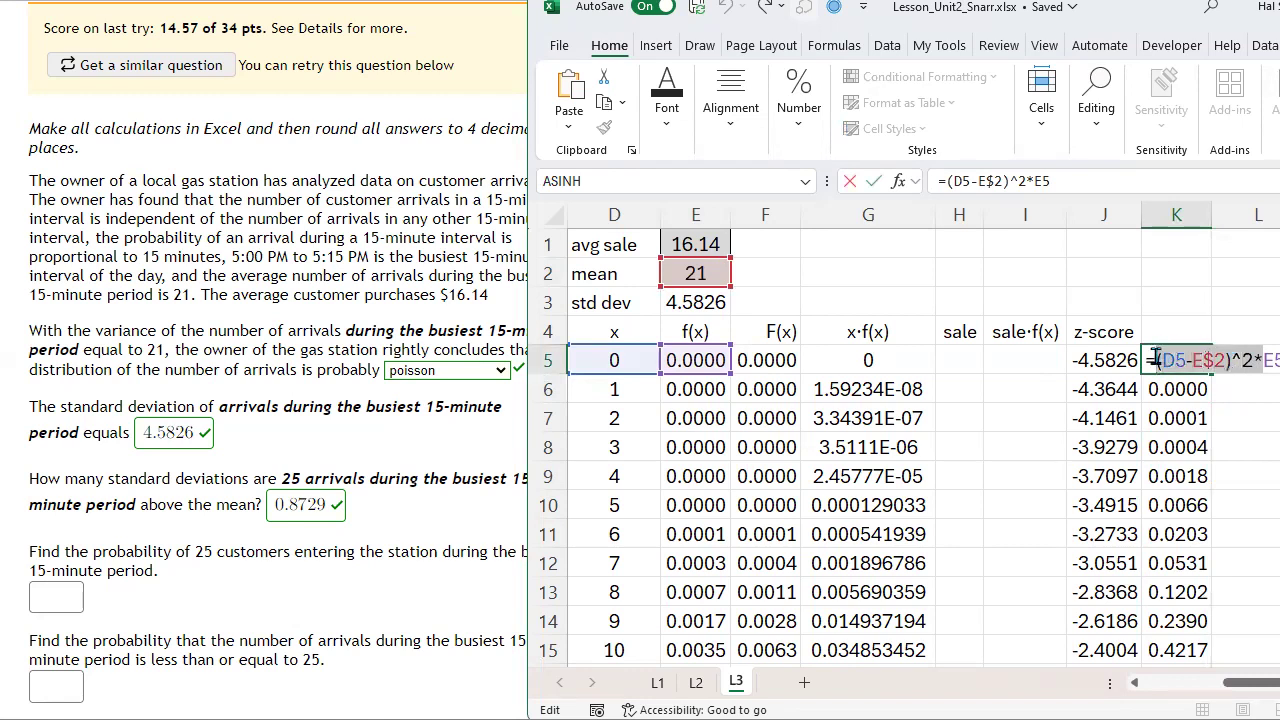
pyautogui.click(1262, 360)
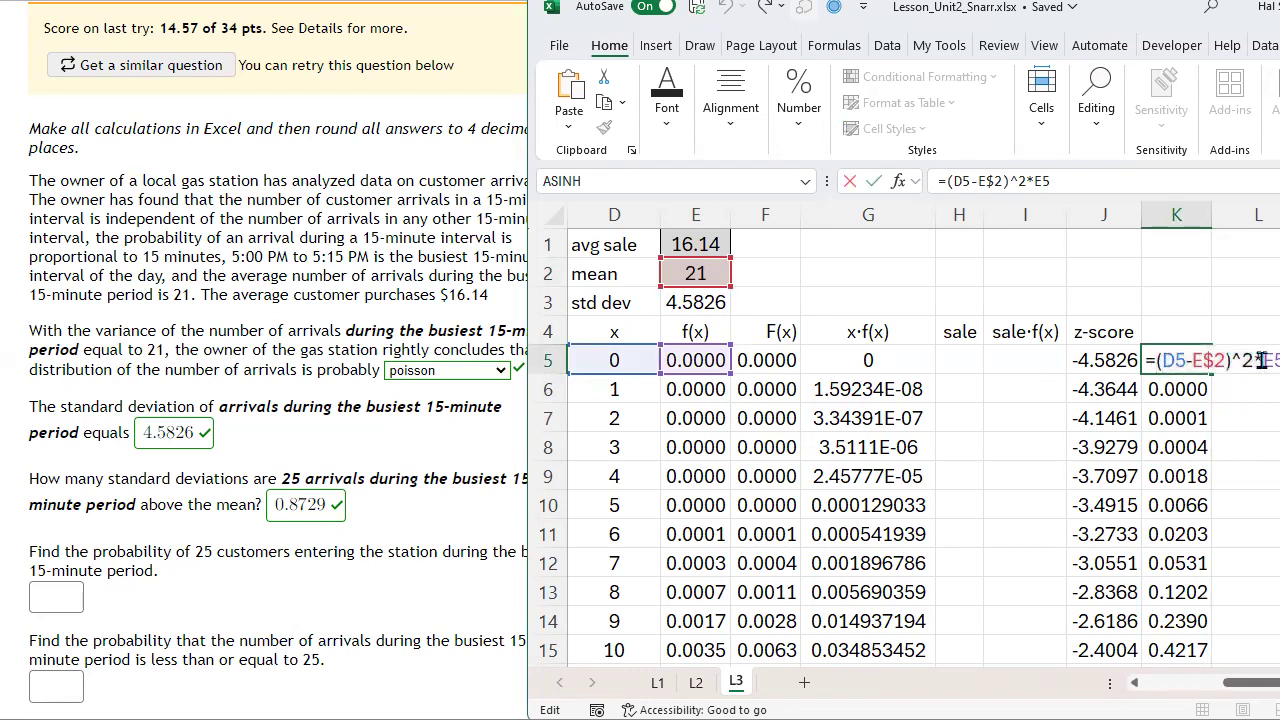
pyautogui.moveTo(1262, 360); pyautogui.dragTo(1279, 360)
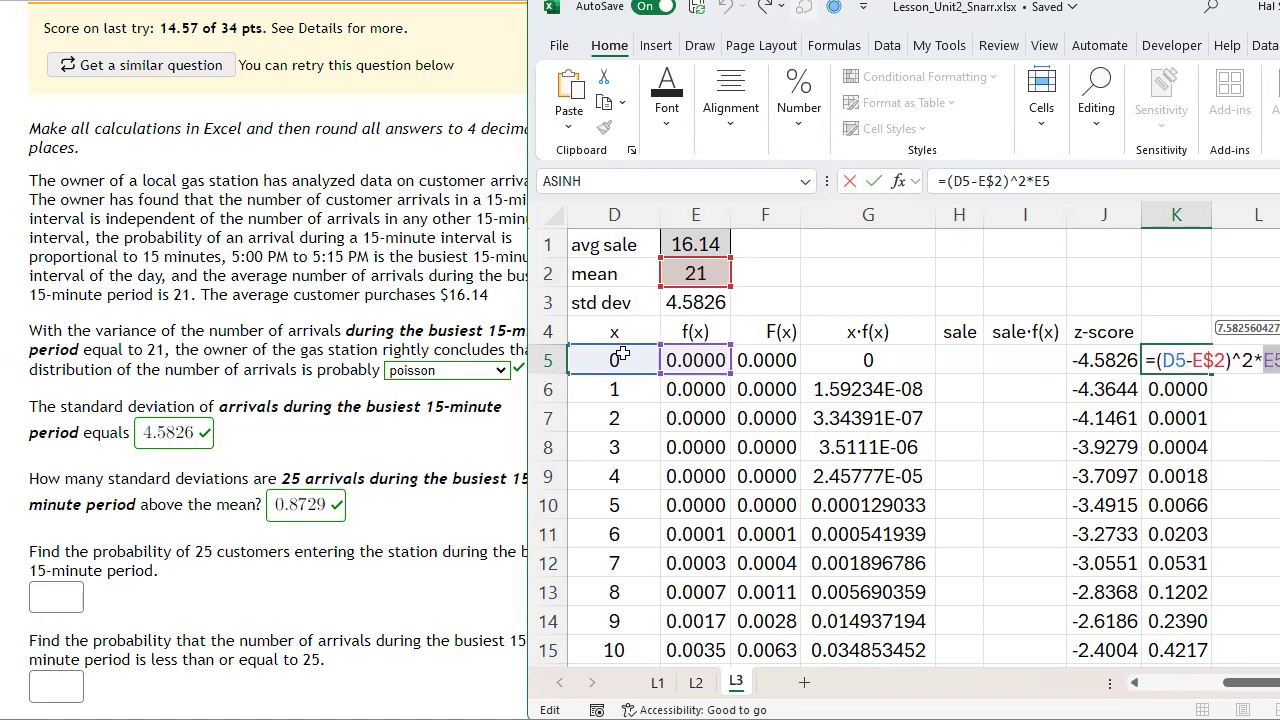
pyautogui.press('Return')
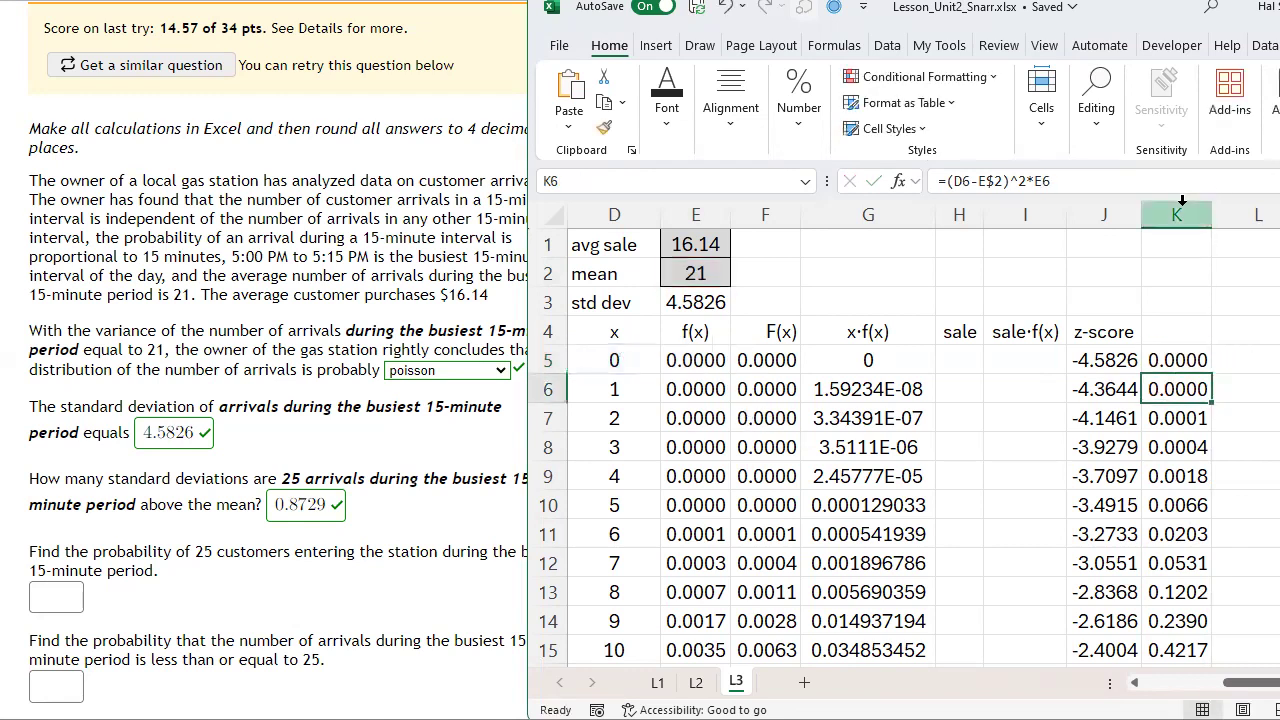
pyautogui.click(1198, 214)
pyautogui.scroll(-3, 1200, 390)
pyautogui.scroll(-11, 1200, 390)
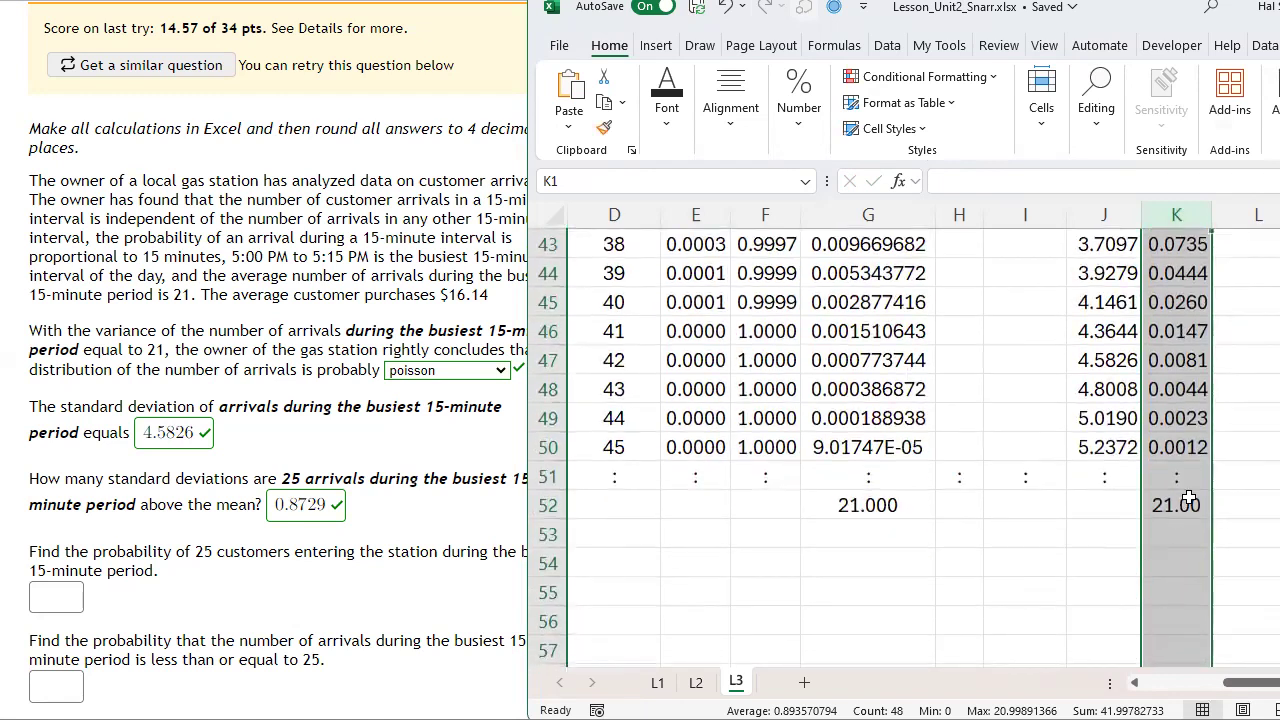
pyautogui.click(1190, 505)
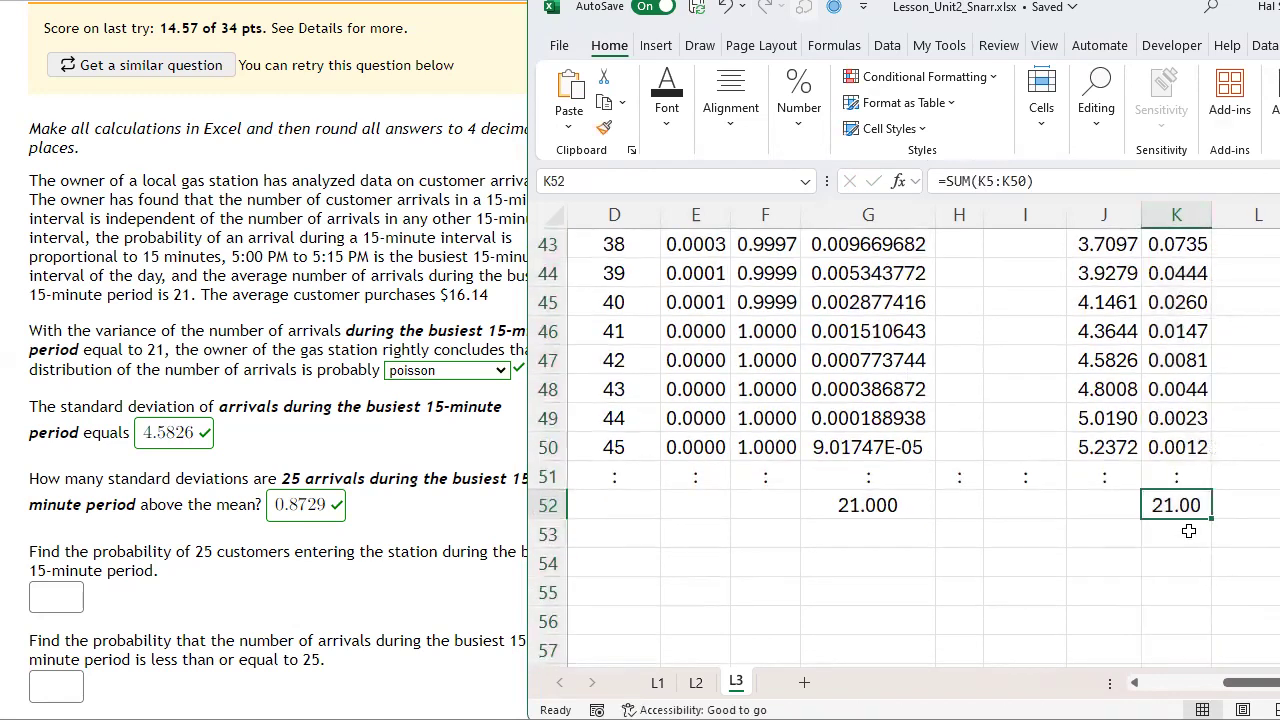
# Label the sums in row 52 with var(X) in J52 and E(X) in F52.
pyautogui.click(1089, 512)
pyautogui.write('va')
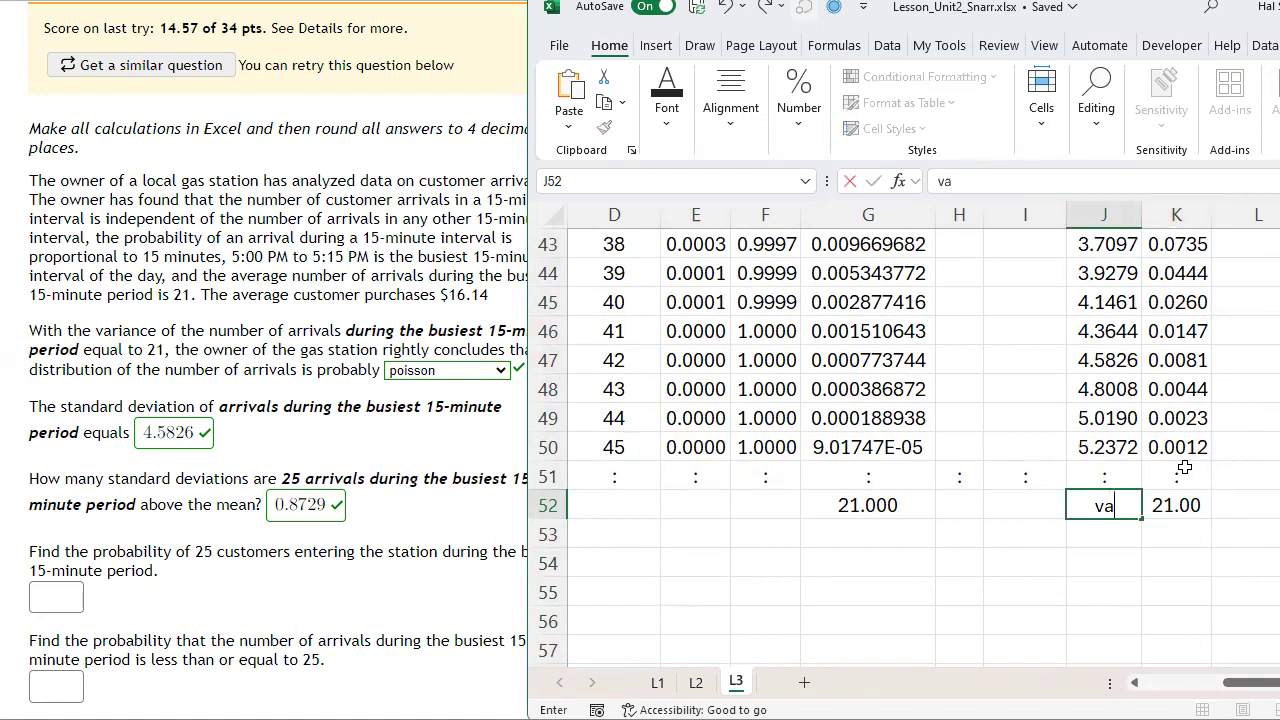
pyautogui.write('r(X)')
pyautogui.click(745, 508)
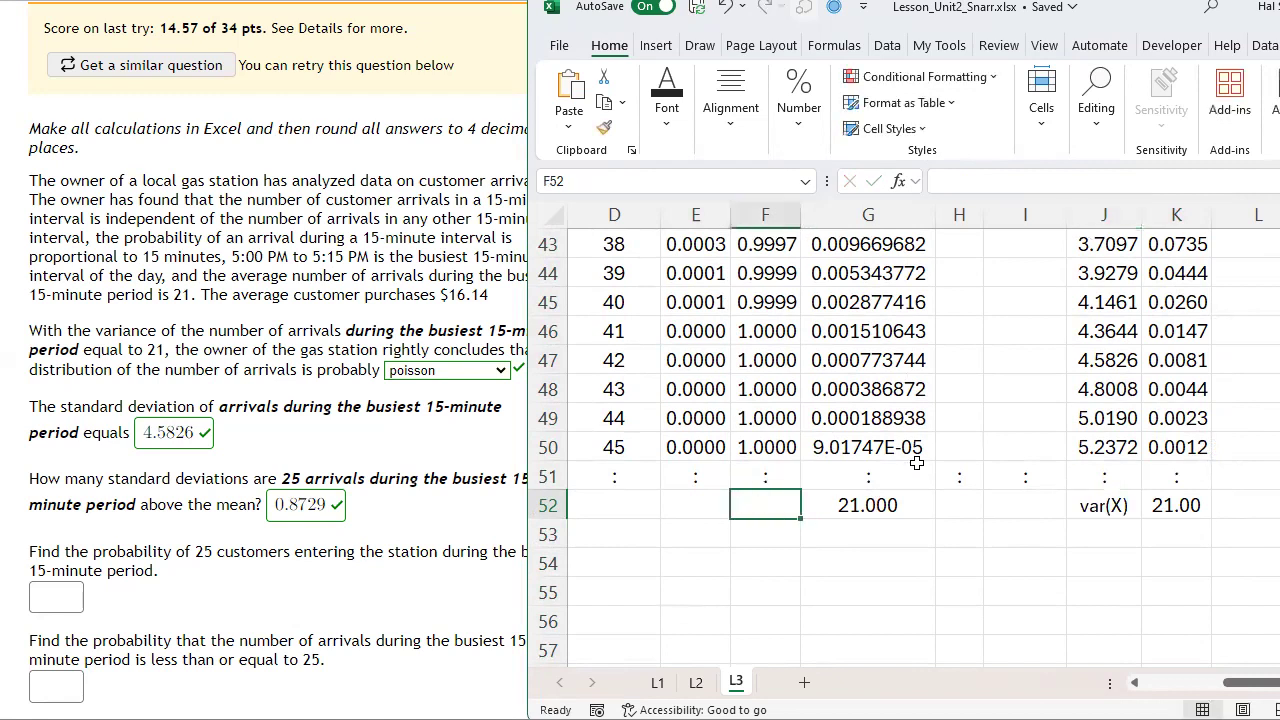
pyautogui.write('E(X)')
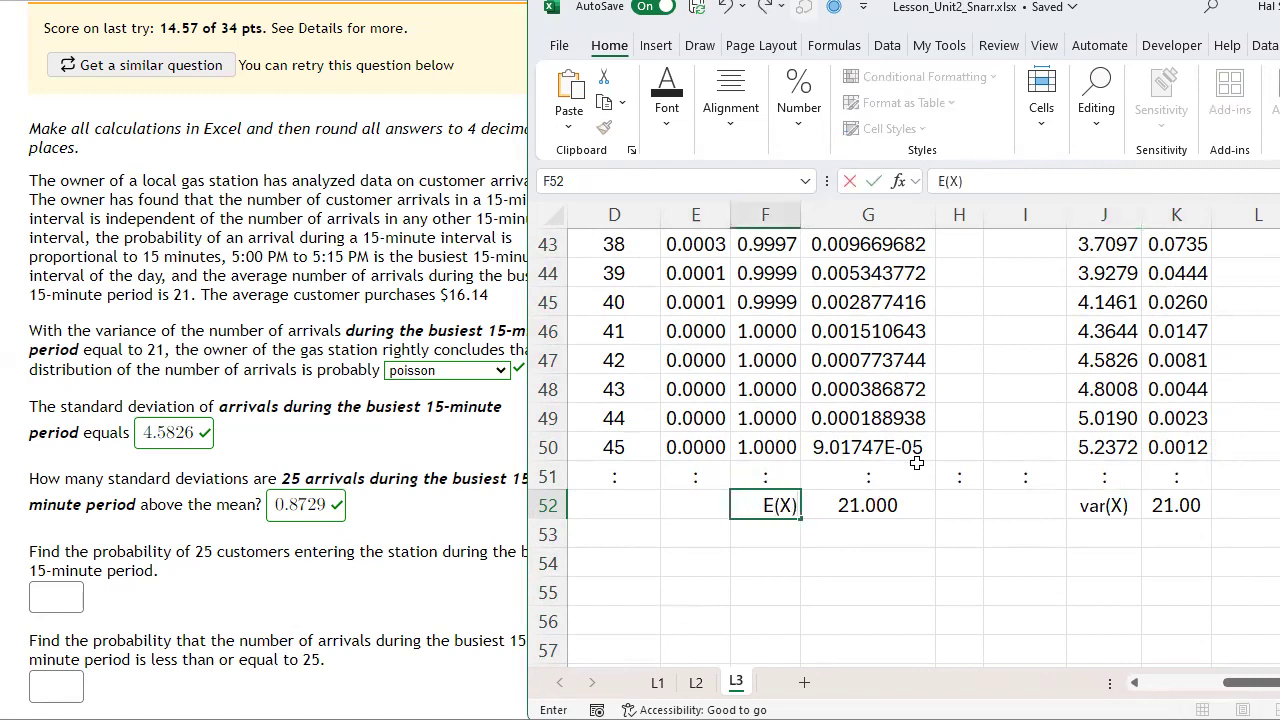
pyautogui.press('Return')
# Enter the formula =D5*E1 in the first sale cell, H5, to multiply x by the average sale.
pyautogui.moveTo(1188, 505); pyautogui.dragTo(765, 505)
pyautogui.scroll(3, 1012, 497)
pyautogui.scroll(11, 1012, 497)
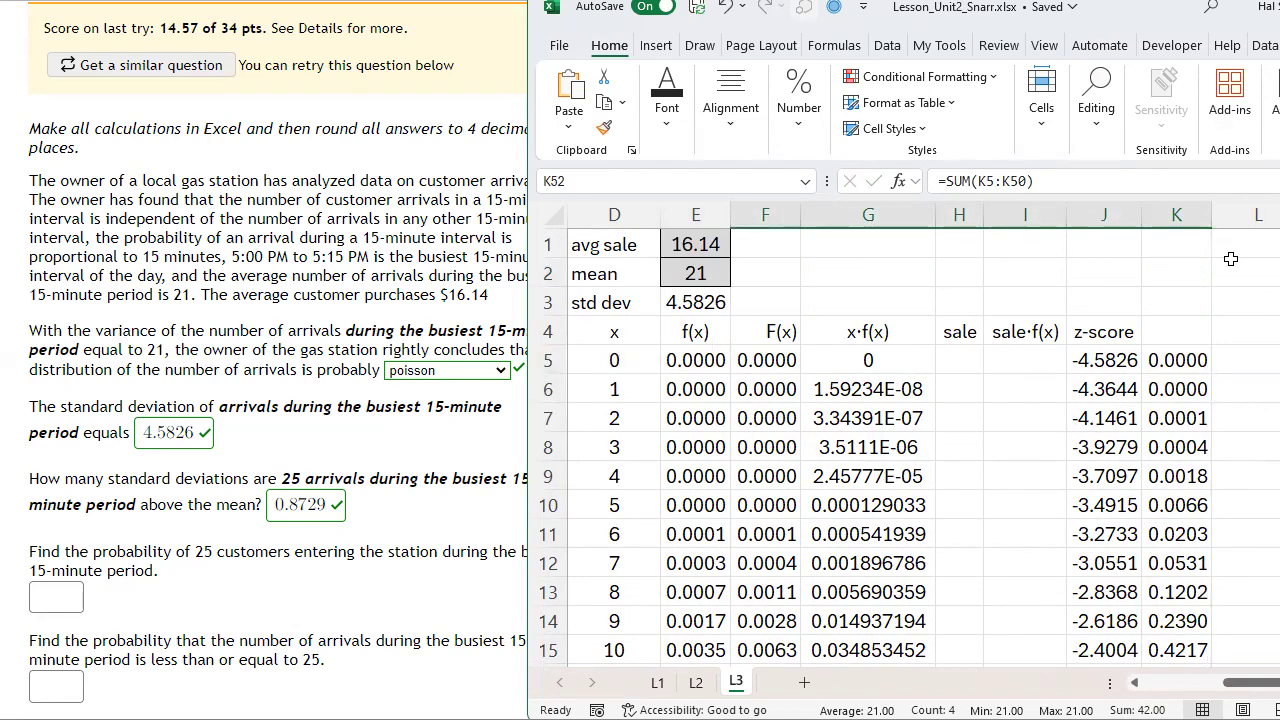
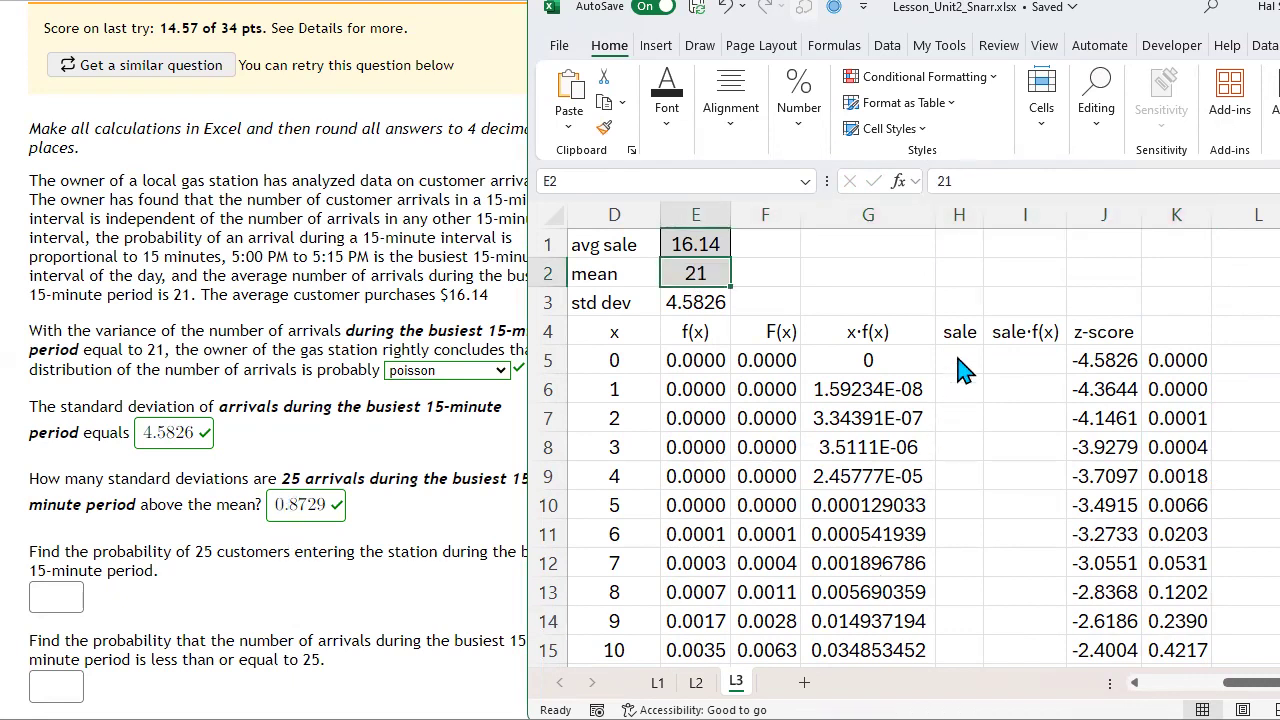
pyautogui.click(960, 368)
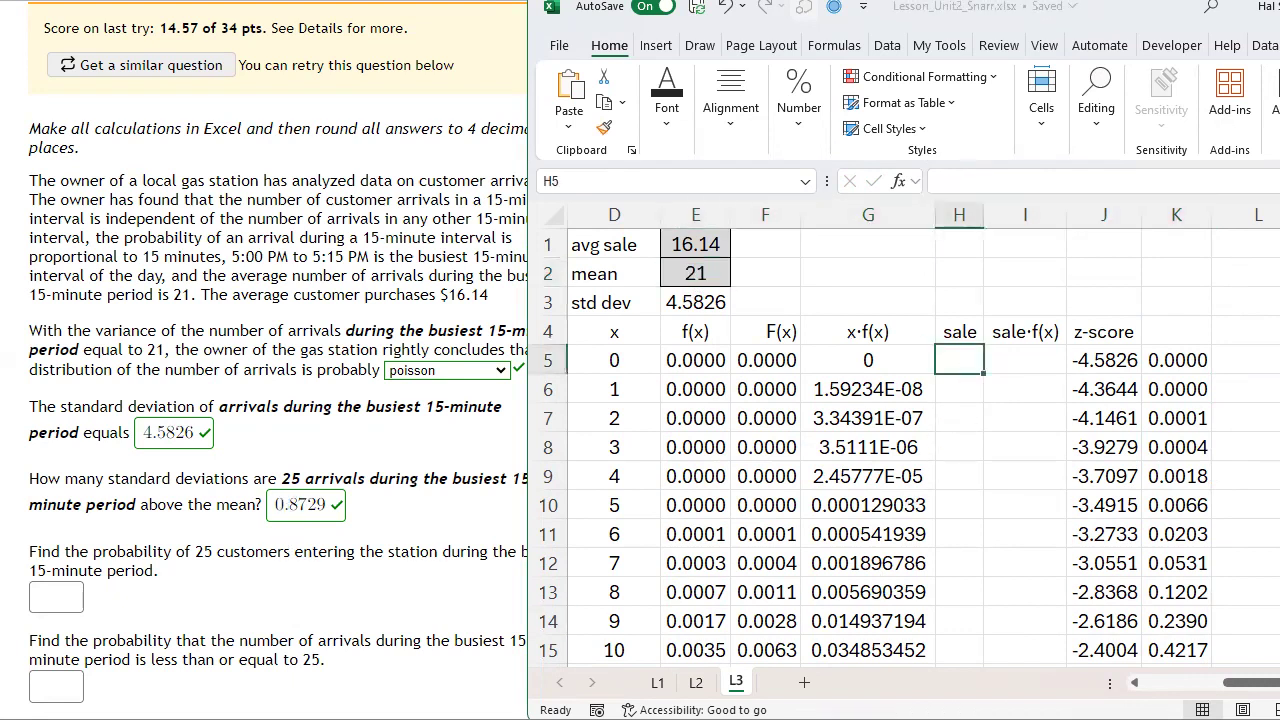
pyautogui.click(626, 372)
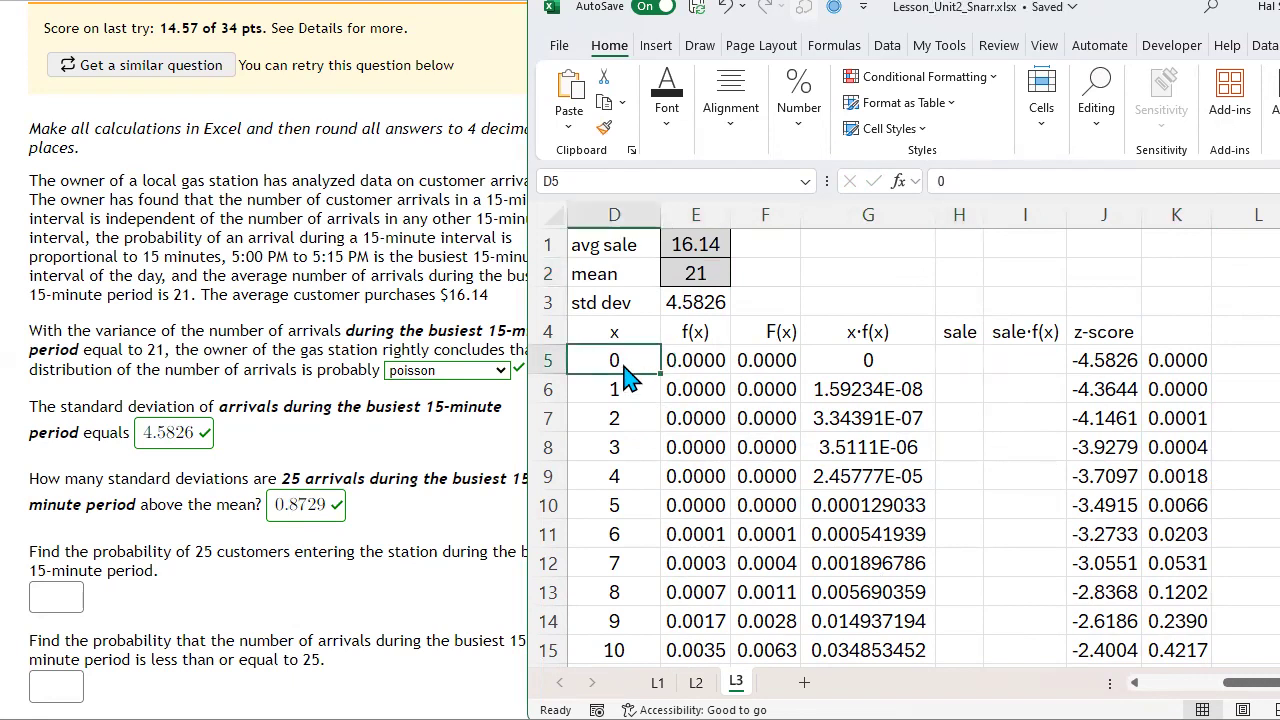
pyautogui.click(697, 250)
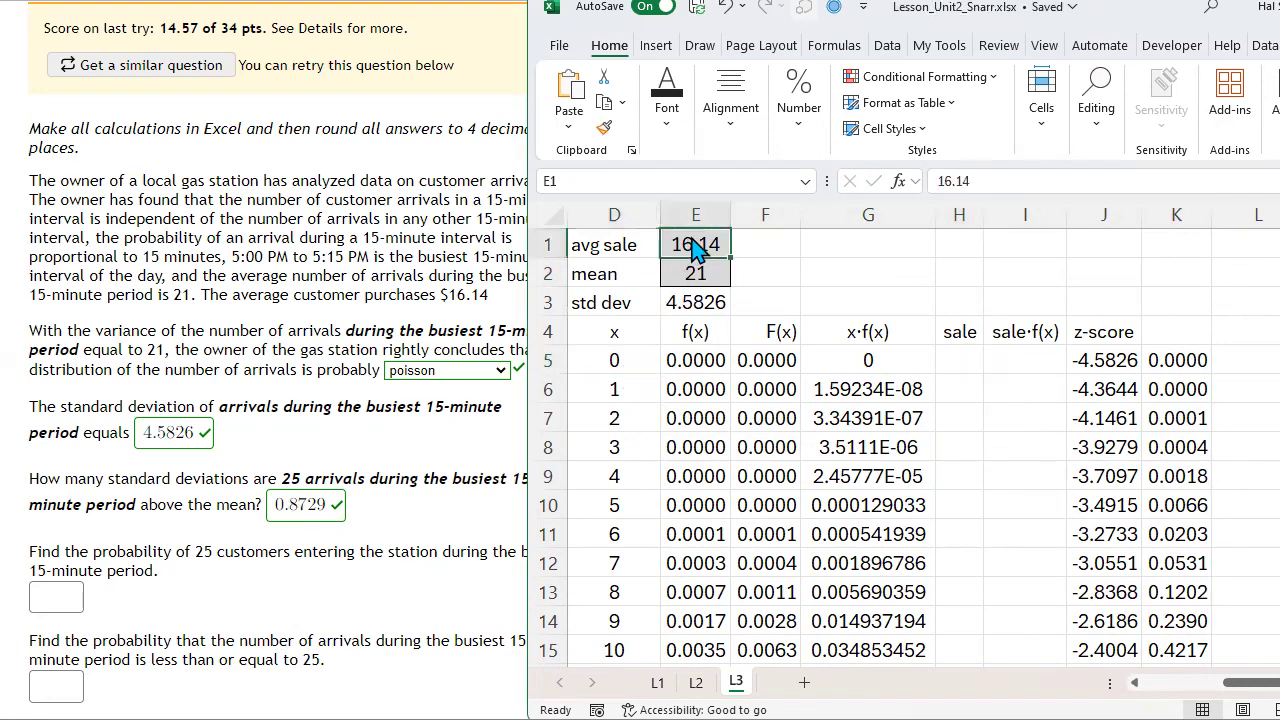
pyautogui.click(960, 355)
pyautogui.write('=')
pyautogui.press('Left')
pyautogui.press('Left')
pyautogui.press('Left')
pyautogui.press('Left')
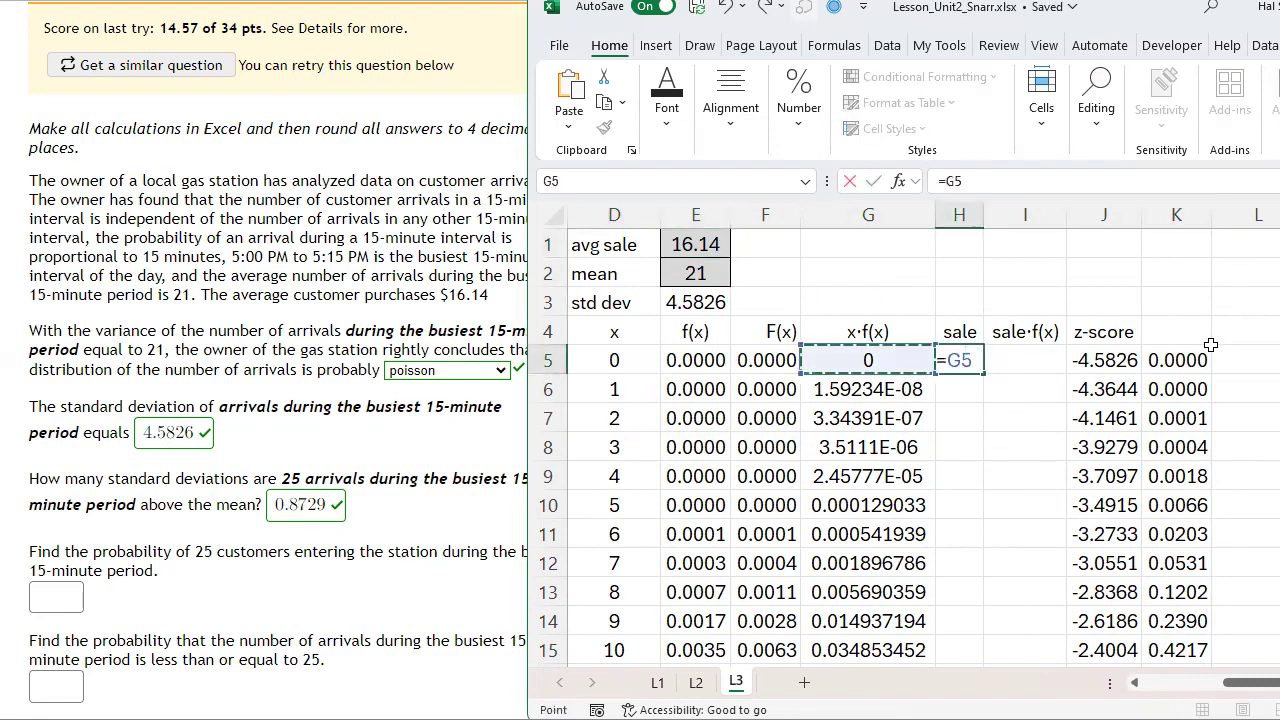
pyautogui.write('*')
pyautogui.press('Up')
pyautogui.press('Up')
pyautogui.press('Up')
pyautogui.press('Up')
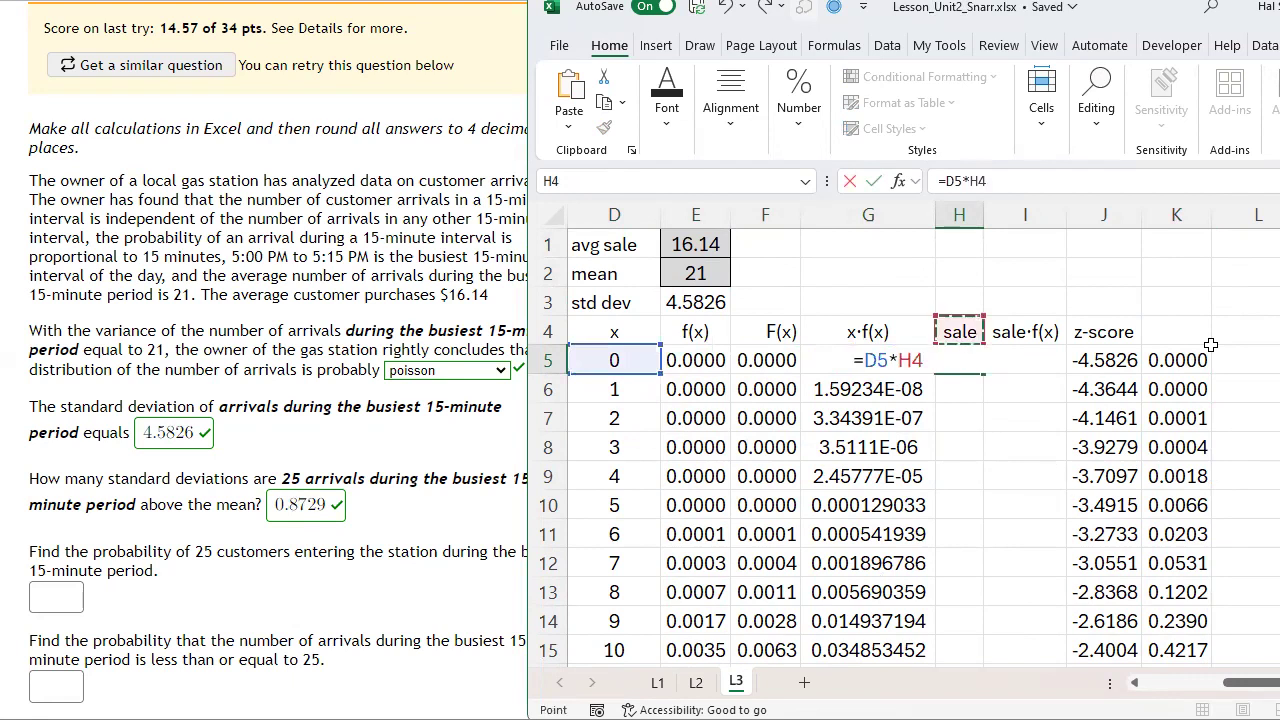
pyautogui.press('Left')
pyautogui.press('Left')
pyautogui.press('Left')
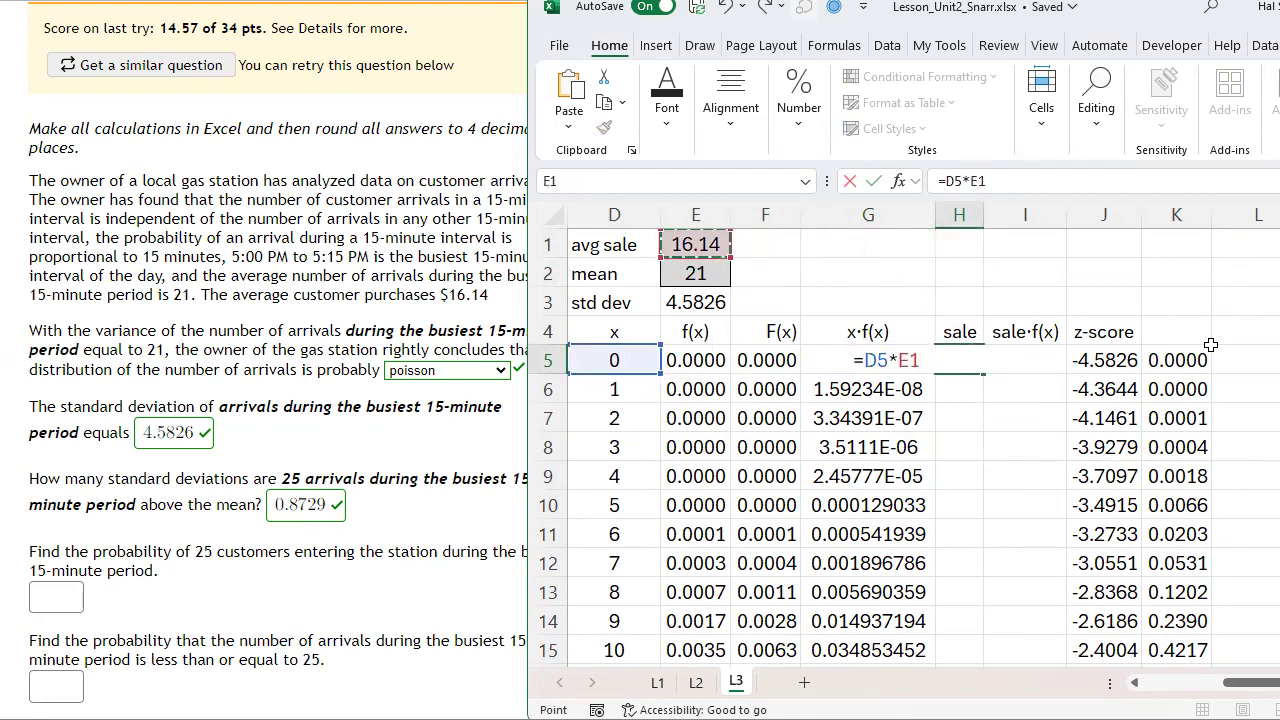
pyautogui.hotkey('ctrl', 'Return')
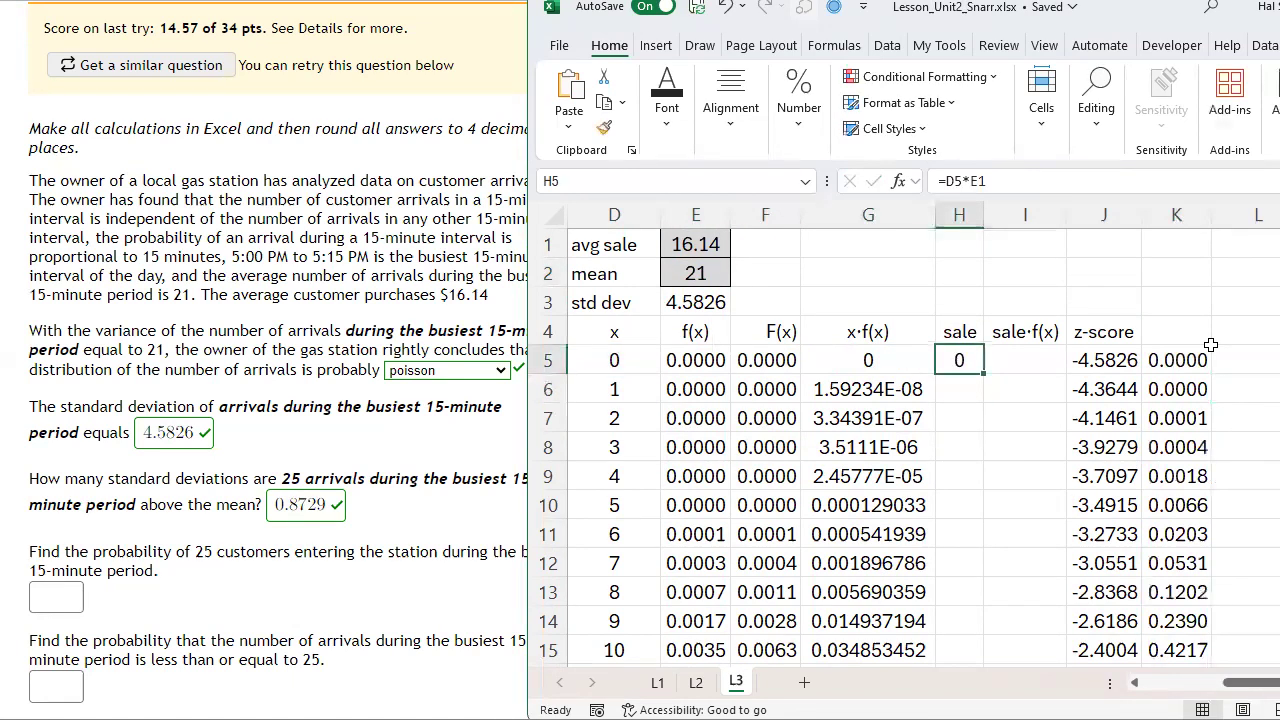
# Format sale cell H5 as Number with two decimal places.
pyautogui.click(798, 128)
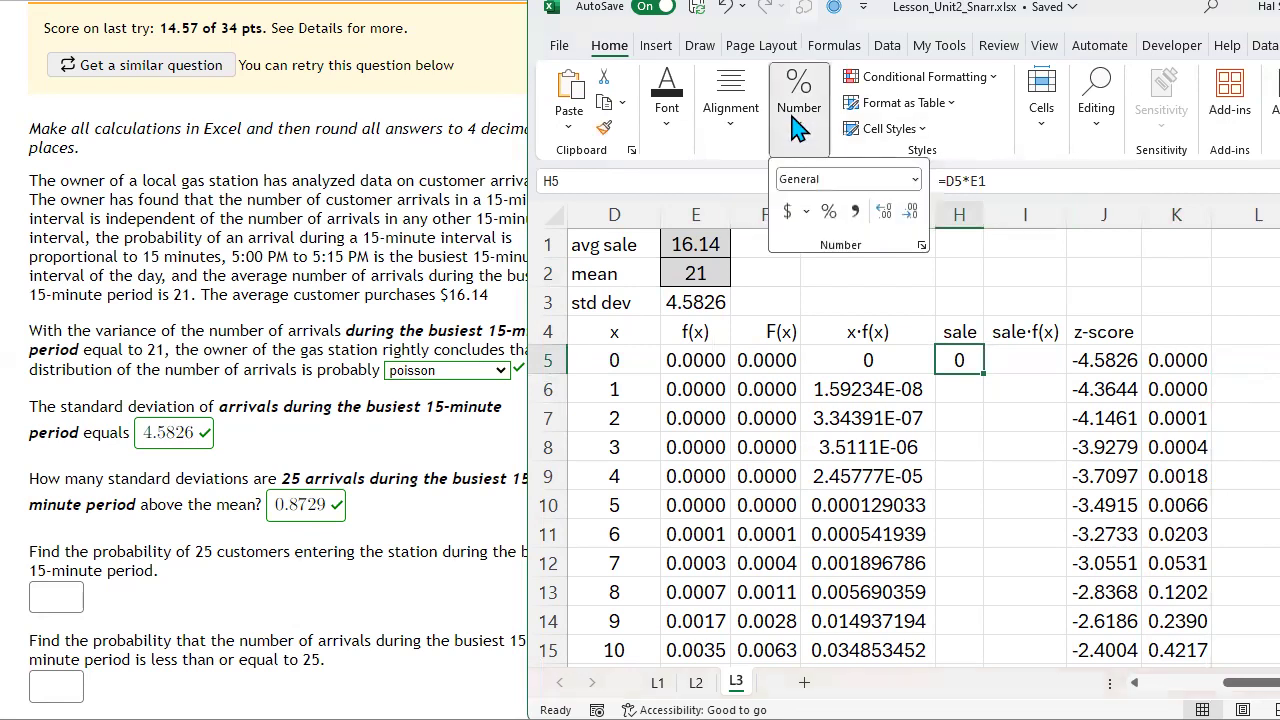
pyautogui.click(914, 179)
pyautogui.click(876, 268)
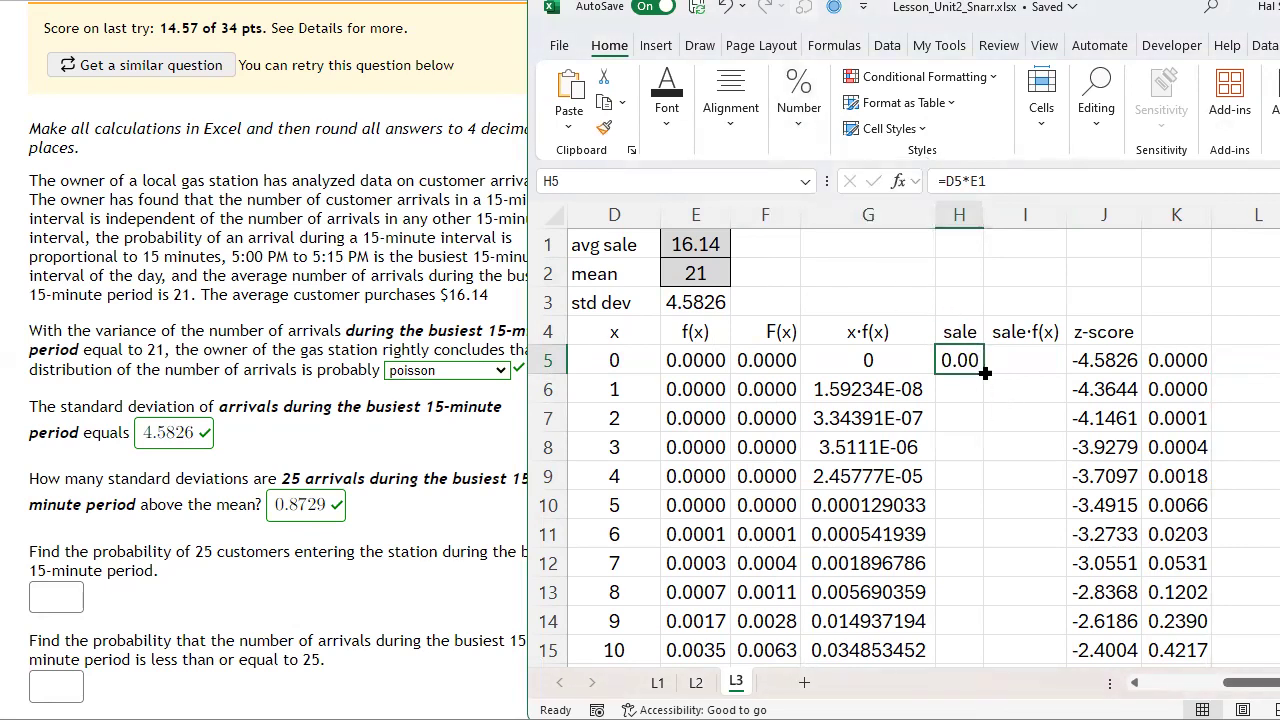
# Copy the sale formula from H5 to H6 and correct it to =D6*E$1 with the average sale row fixed.
pyautogui.moveTo(983, 372); pyautogui.dragTo(990, 418)
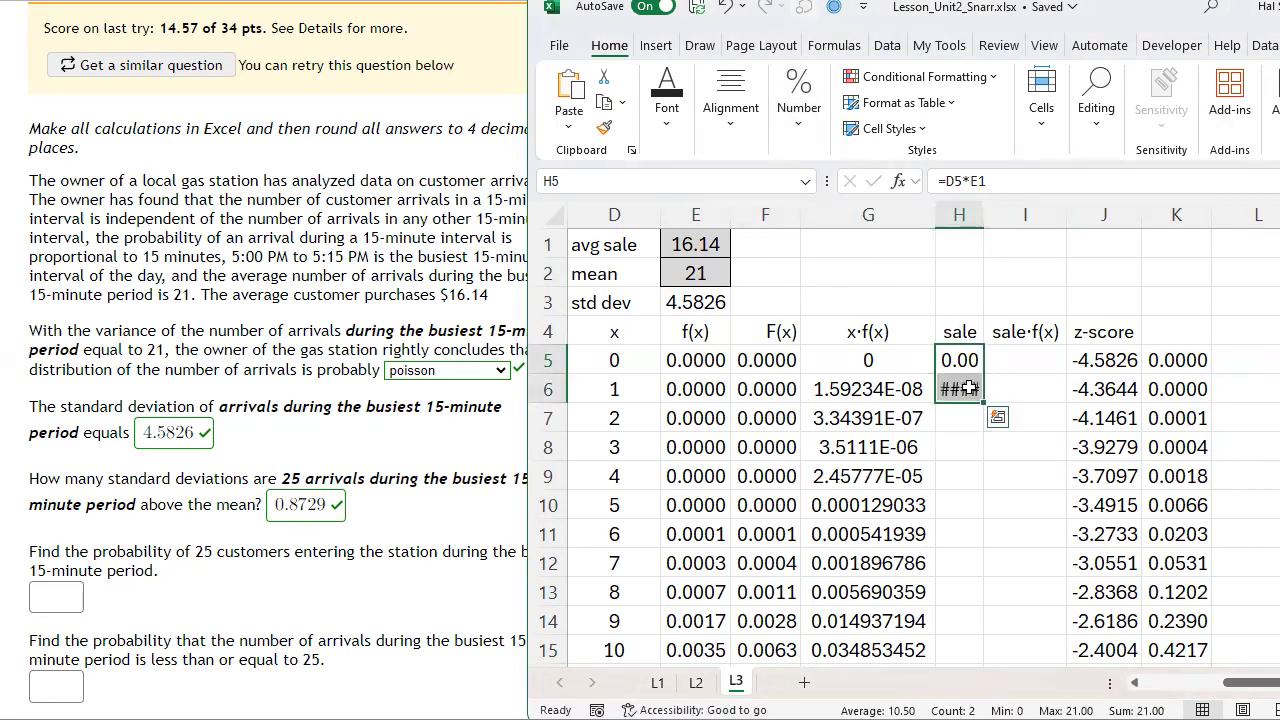
pyautogui.doubleClick(960, 389)
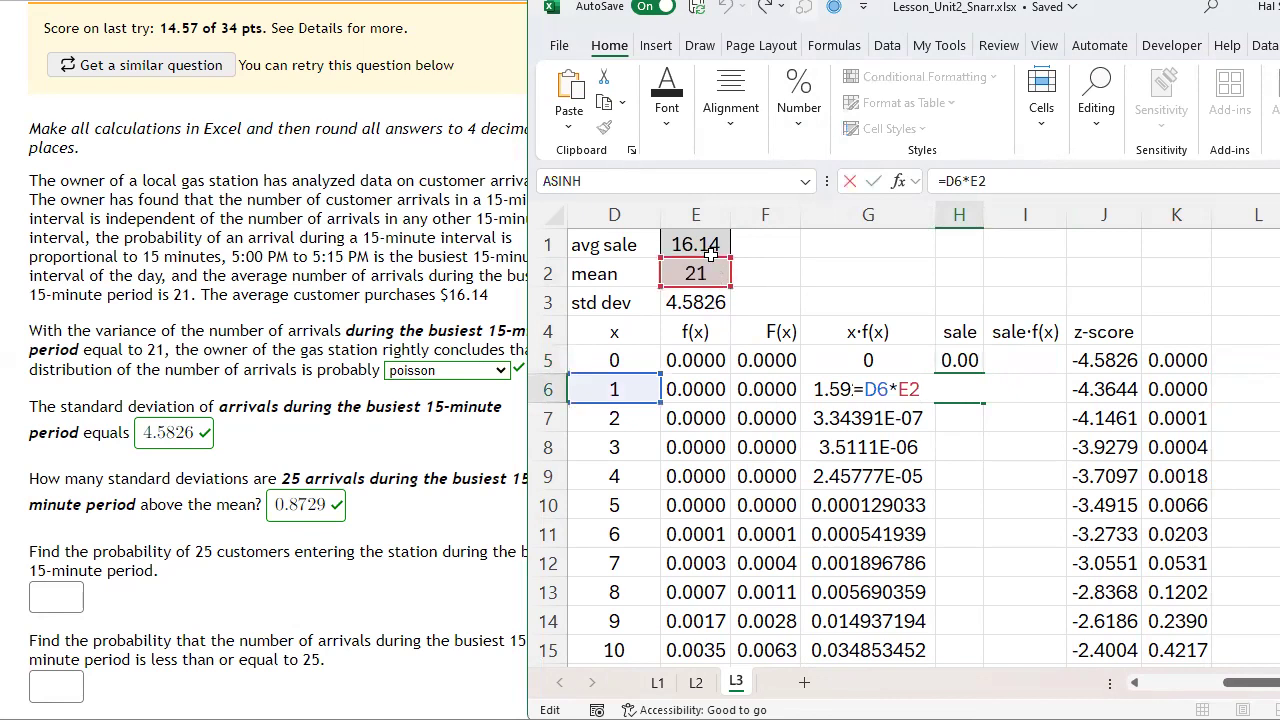
pyautogui.moveTo(712, 262); pyautogui.dragTo(707, 255)
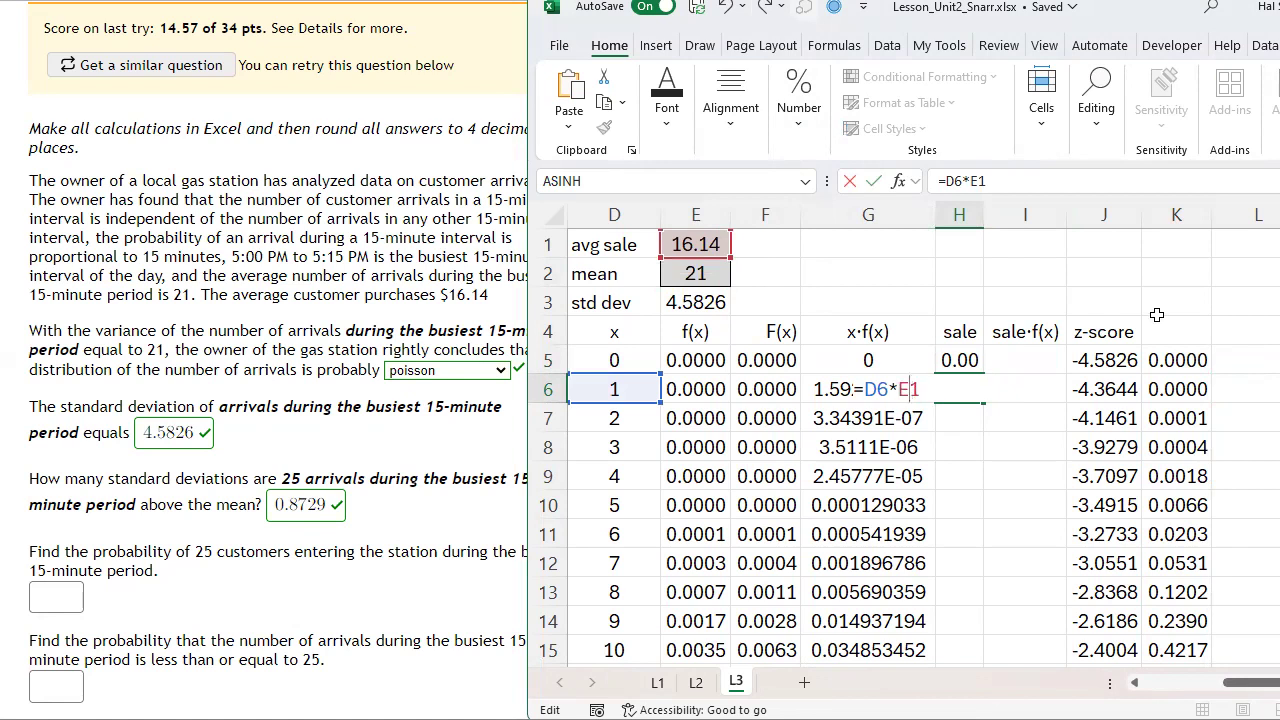
pyautogui.write('$')
pyautogui.press('Return')
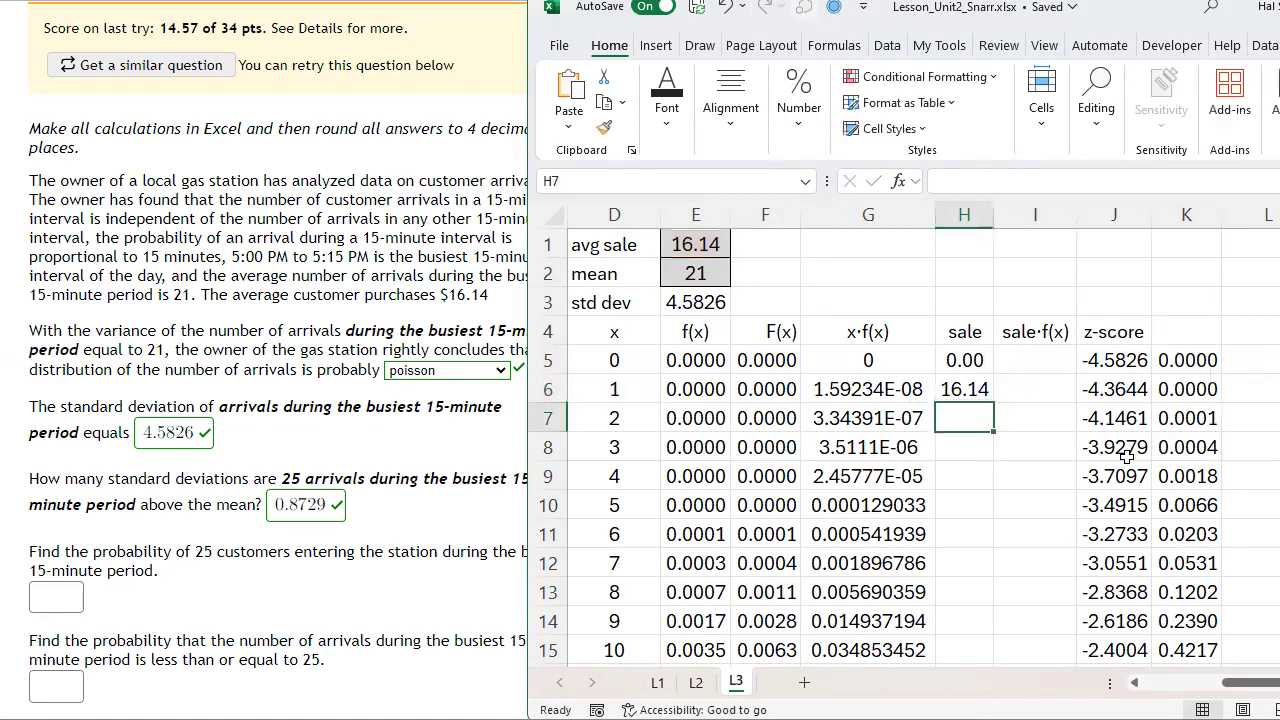
# Copy the corrected H6 formula up to H5 and check that it reads =D5*E$1.
pyautogui.click(968, 394)
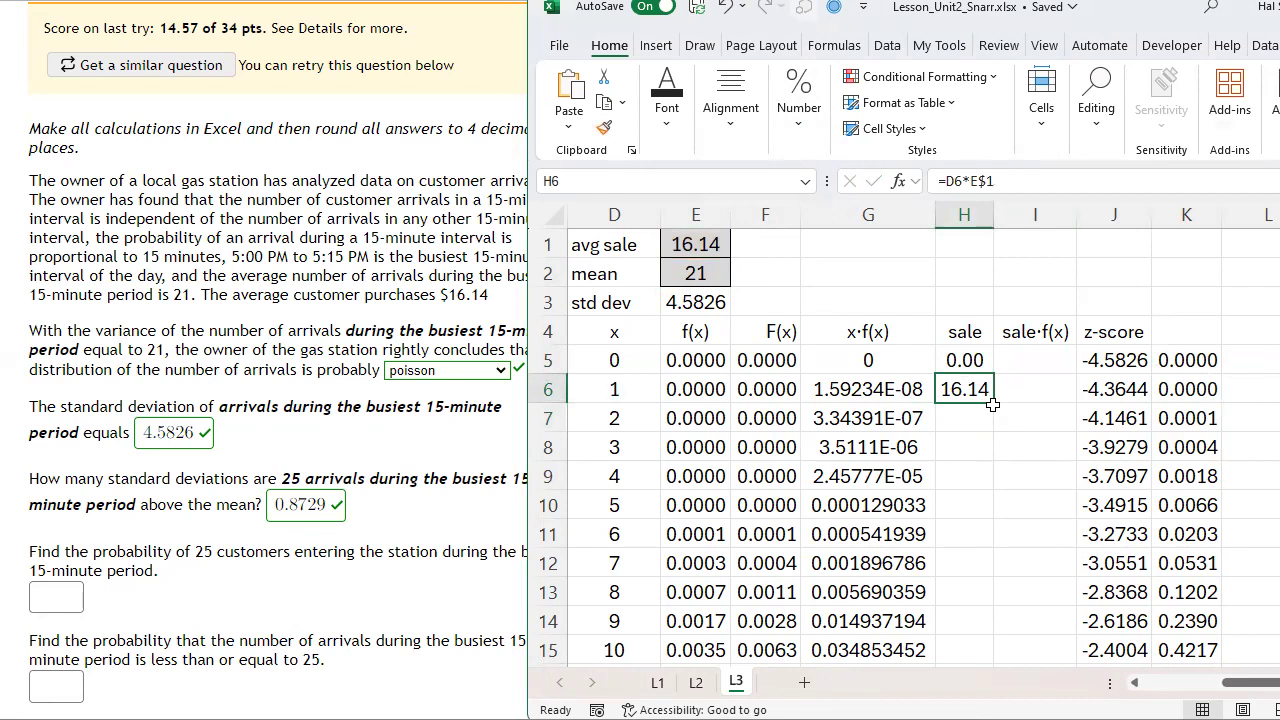
pyautogui.moveTo(993, 403); pyautogui.dragTo(990, 370)
pyautogui.doubleClick(964, 362)
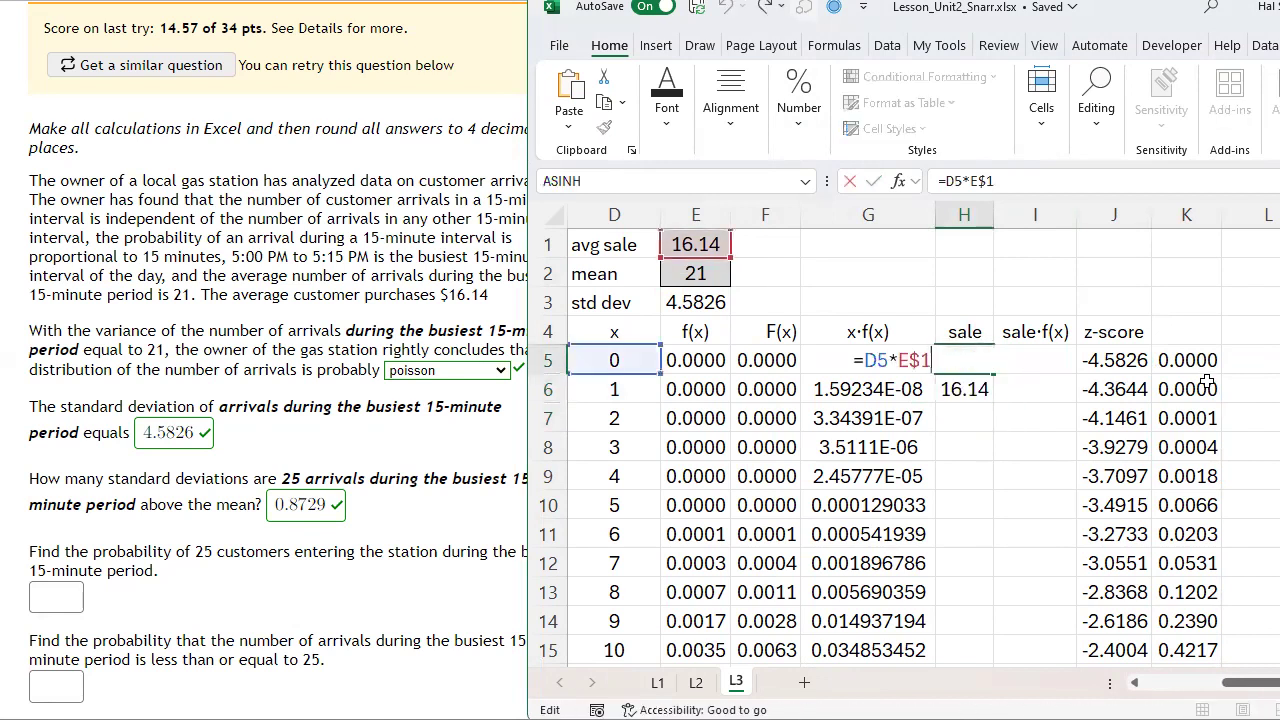
pyautogui.press('Return')
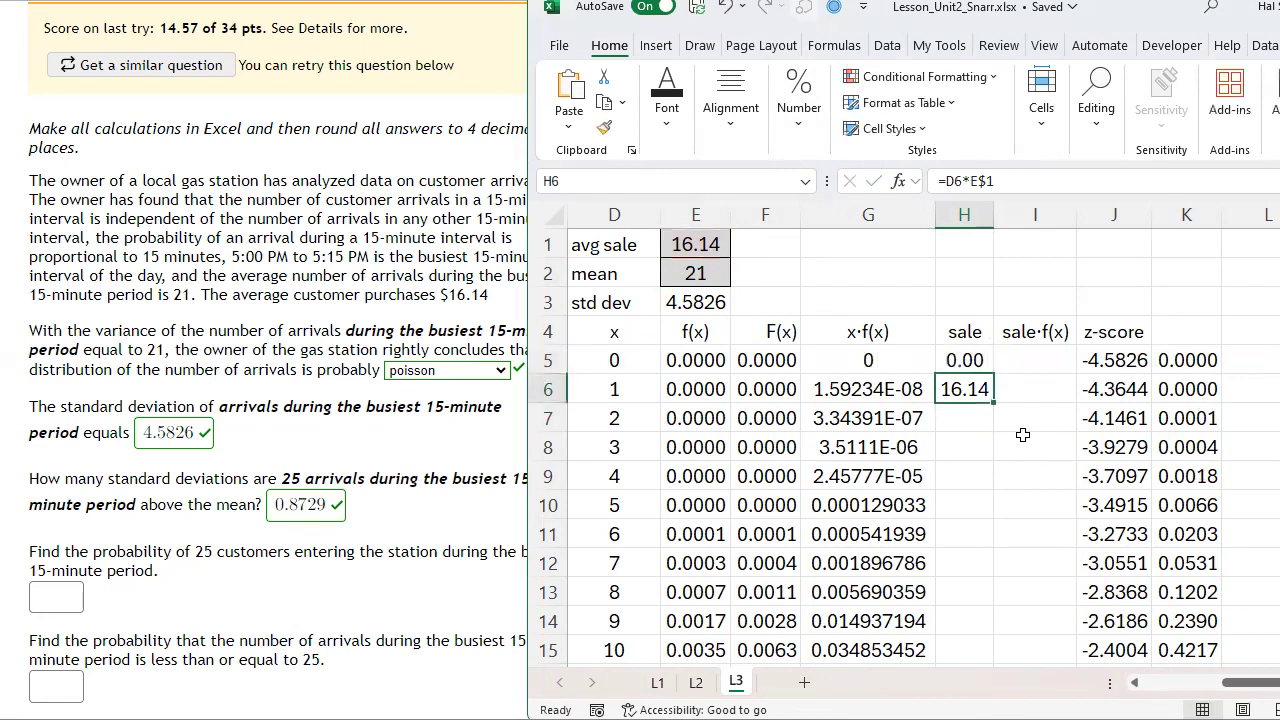
# Check the references in H6, fill its formula down to H7 and check the copied references.
pyautogui.doubleClick(964, 389)
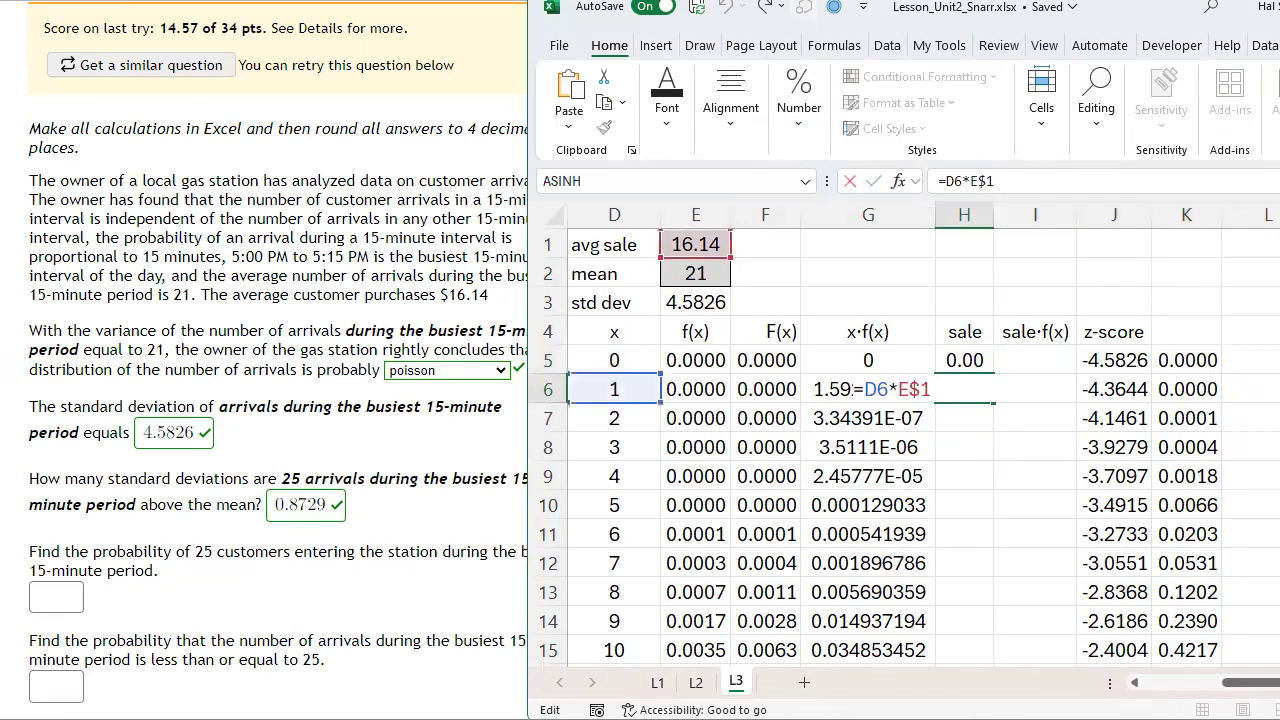
pyautogui.press('Return')
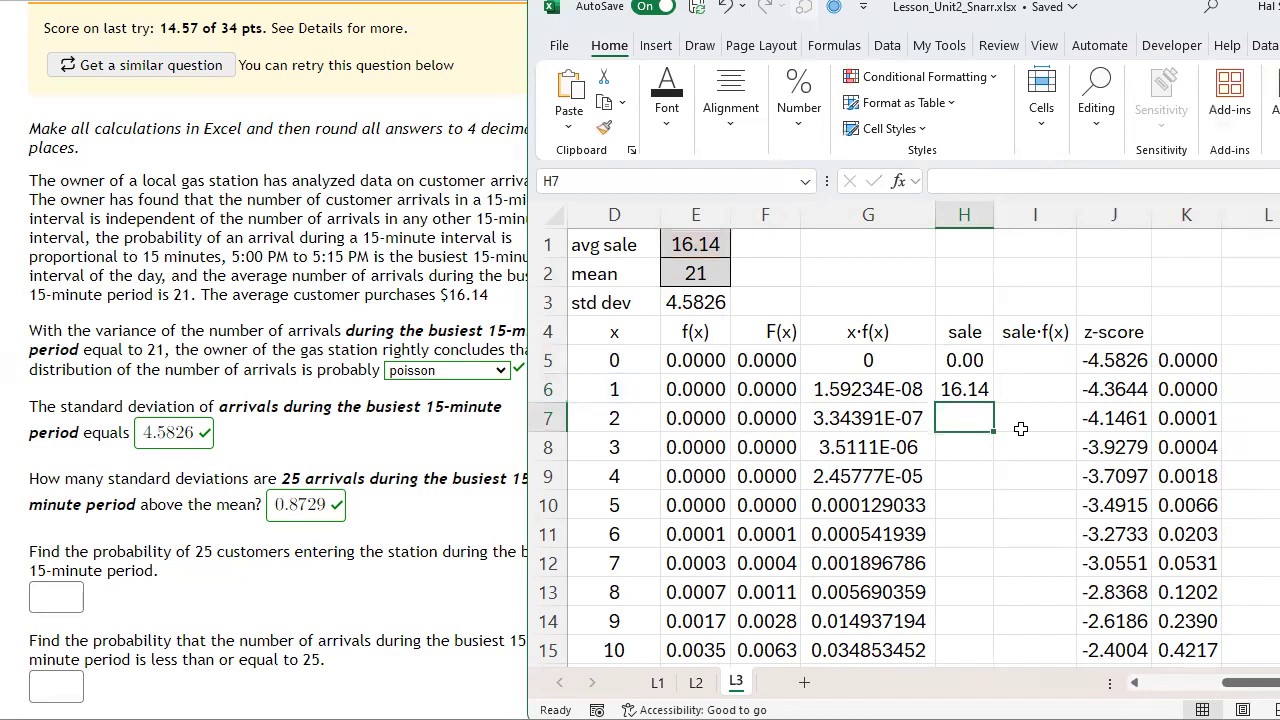
pyautogui.click(980, 395)
pyautogui.moveTo(993, 403); pyautogui.dragTo(992, 425)
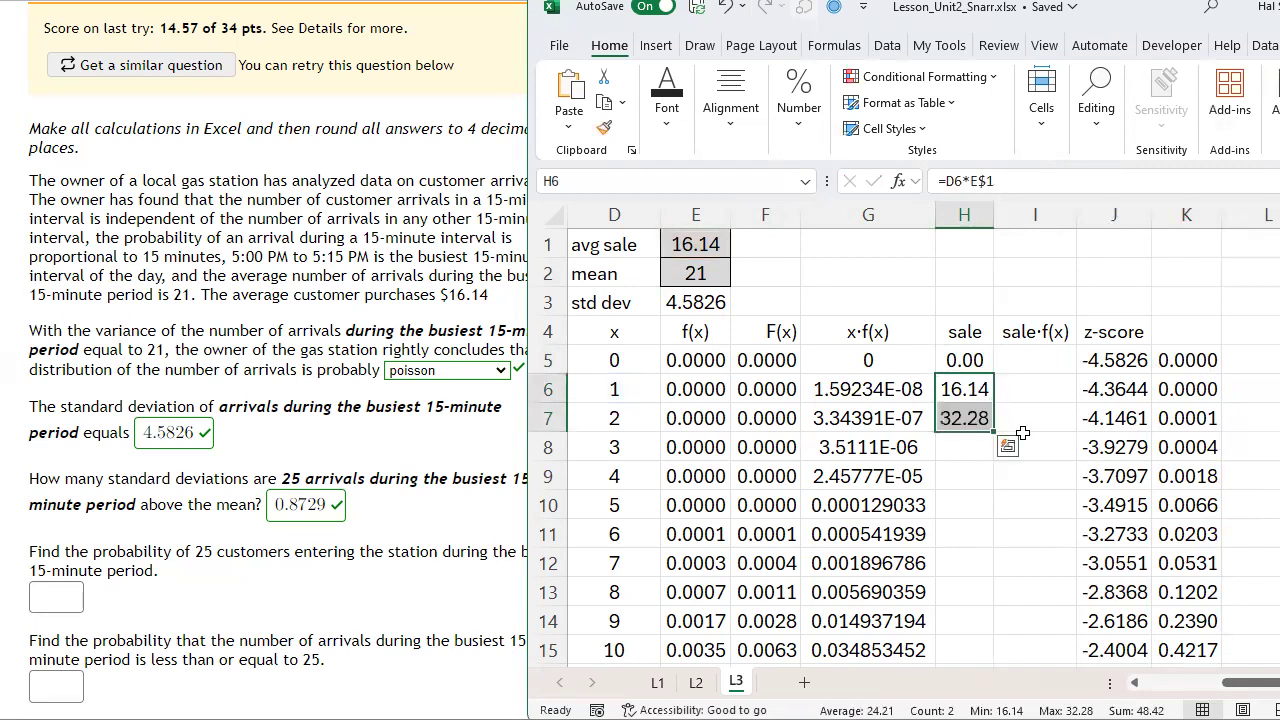
pyautogui.click(975, 418)
pyautogui.doubleClick(978, 418)
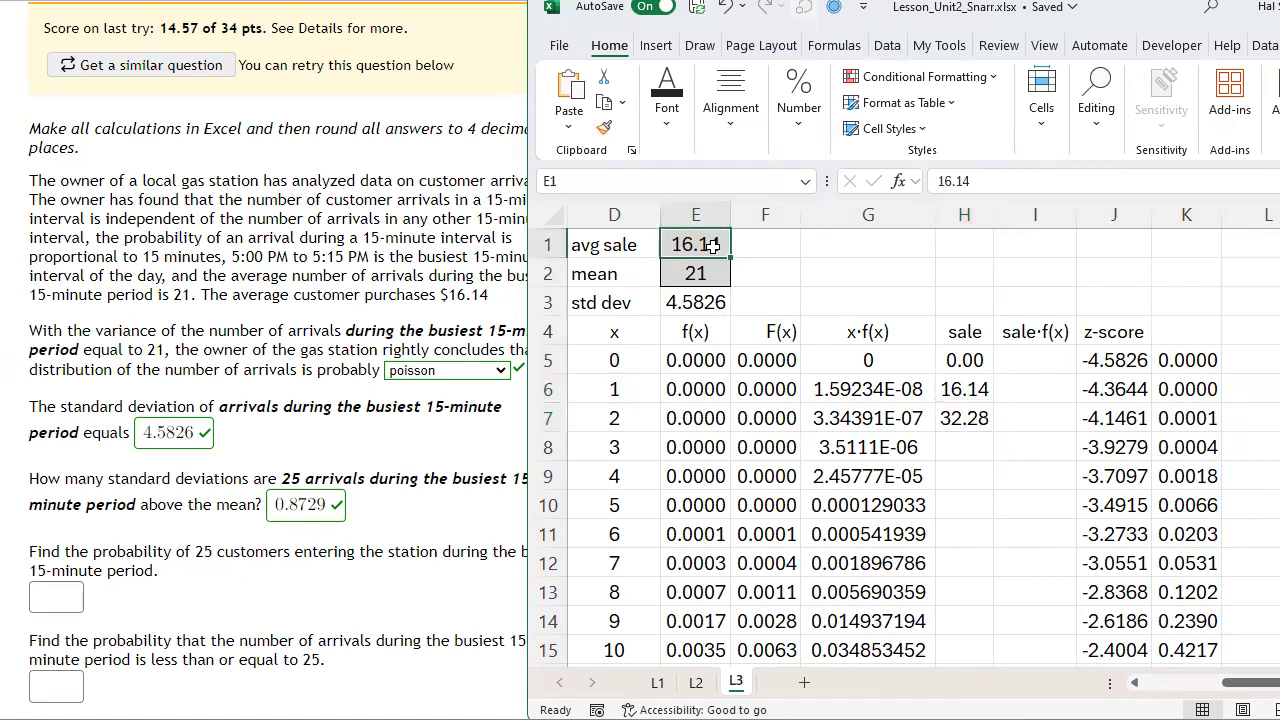
# Fill the H7 sale formula down through H50 and autofit the width of column H.
pyautogui.click(985, 416)
pyautogui.doubleClick(993, 431)
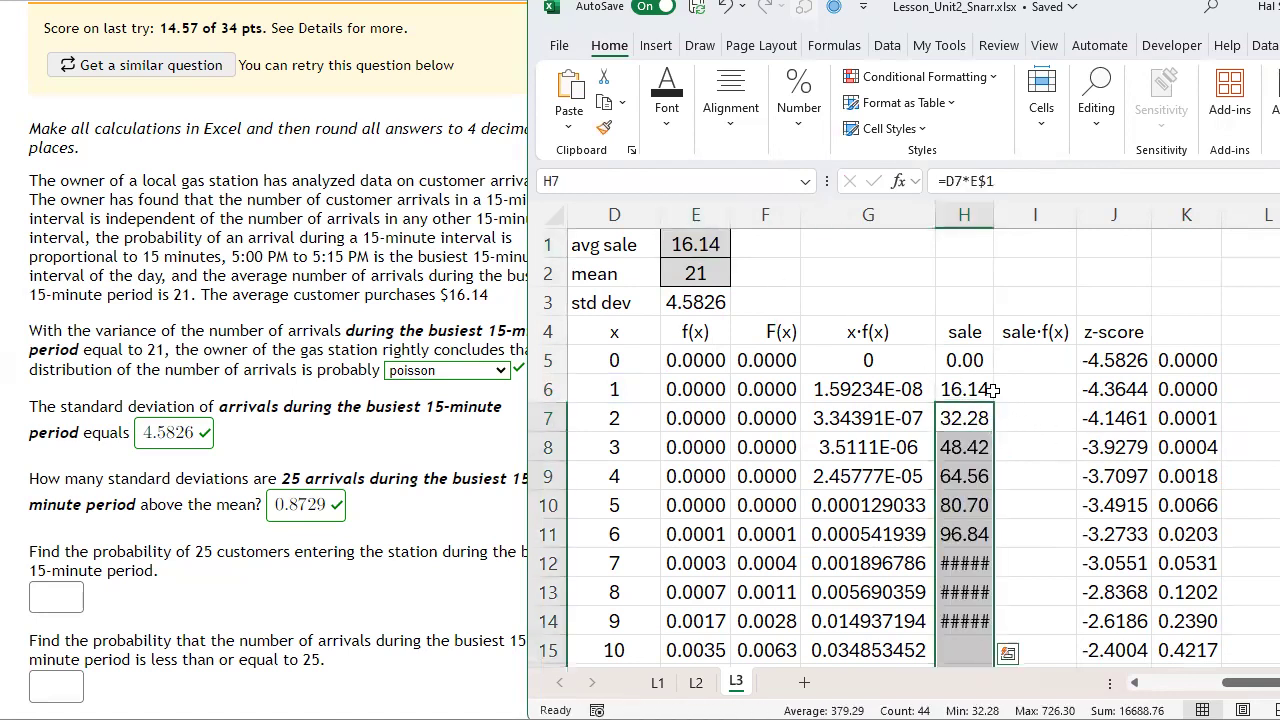
pyautogui.doubleClick(994, 212)
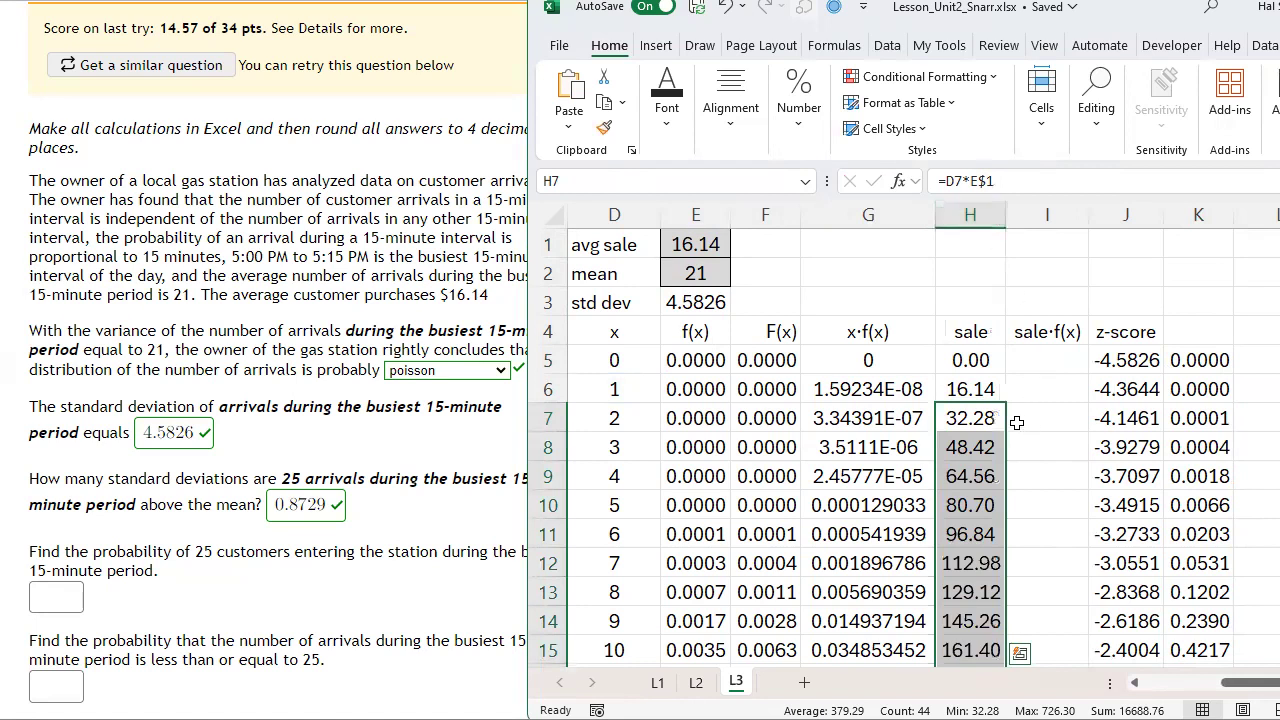
# Check the sale formulas down column H, looking at H5, H9, H16 and H25.
pyautogui.click(981, 361)
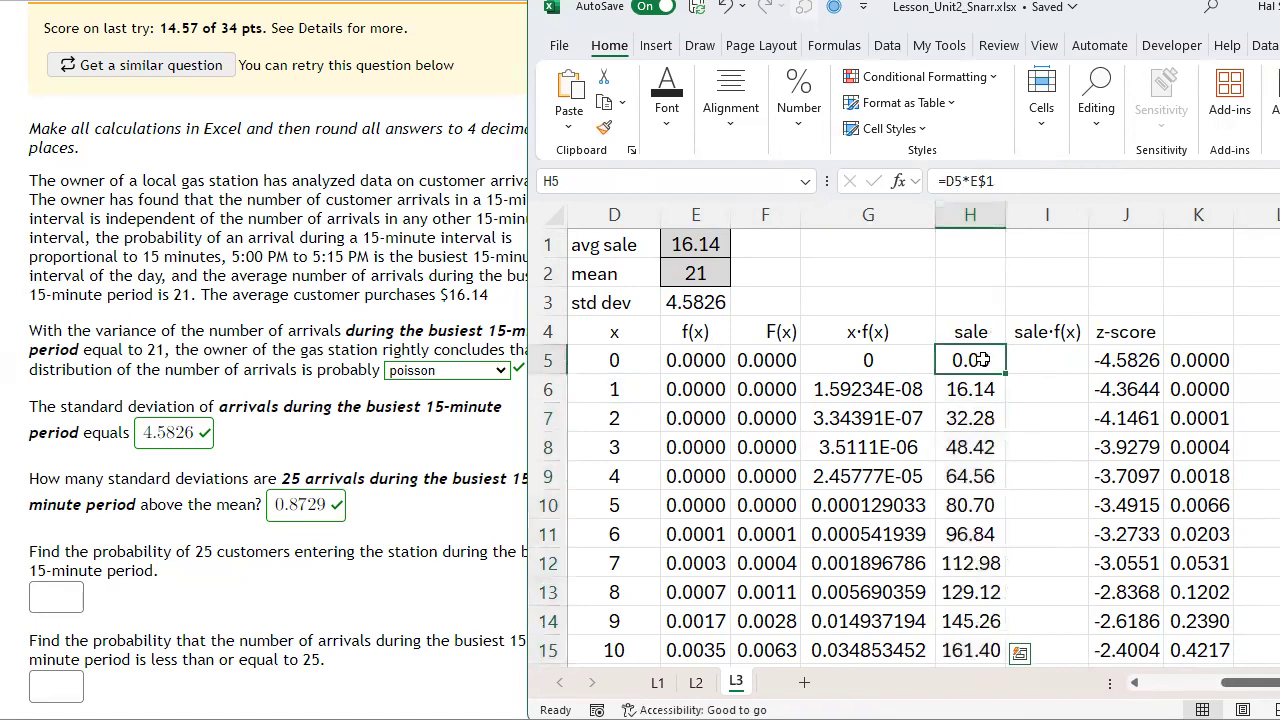
pyautogui.click(990, 472)
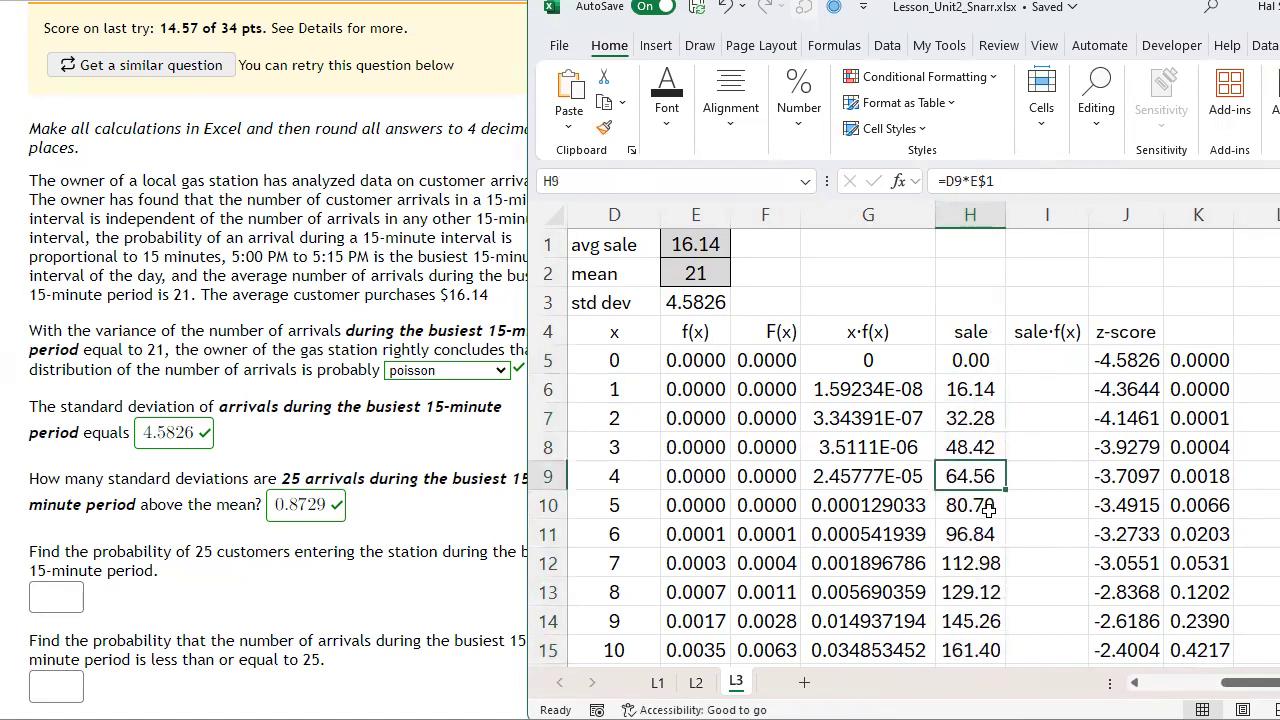
pyautogui.click(992, 508)
pyautogui.click(993, 563)
pyautogui.scroll(-2, 993, 563)
pyautogui.click(993, 563)
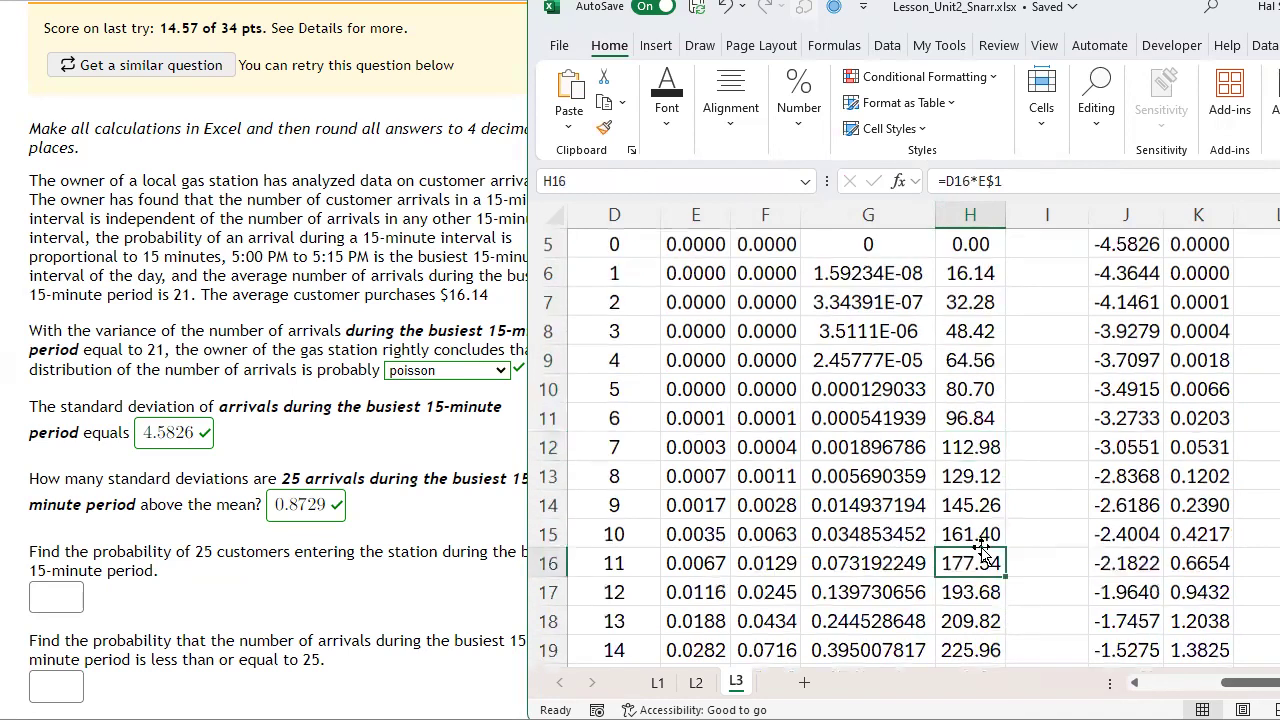
pyautogui.scroll(-7, 980, 550)
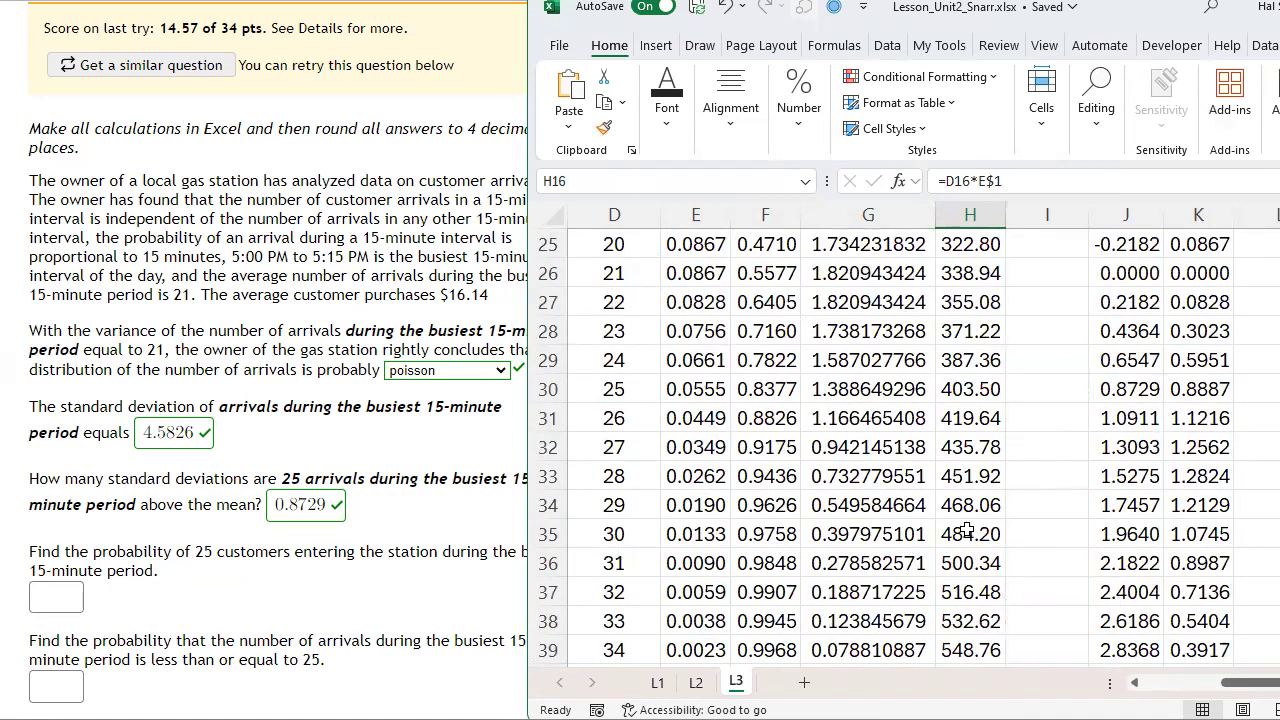
pyautogui.click(975, 246)
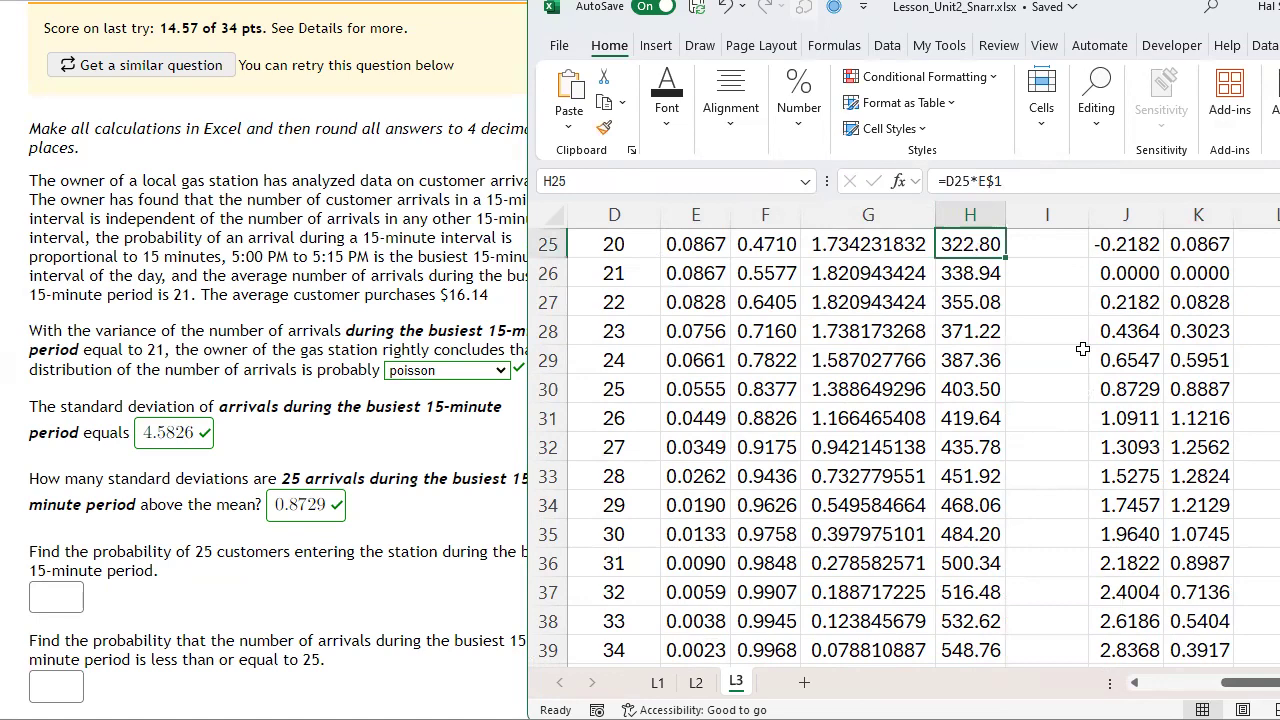
# Examine which cells the sale formula in H25 refers to, including the fixed average sale cell.
pyautogui.scroll(3, 1065, 440)
pyautogui.scroll(2, 1095, 488)
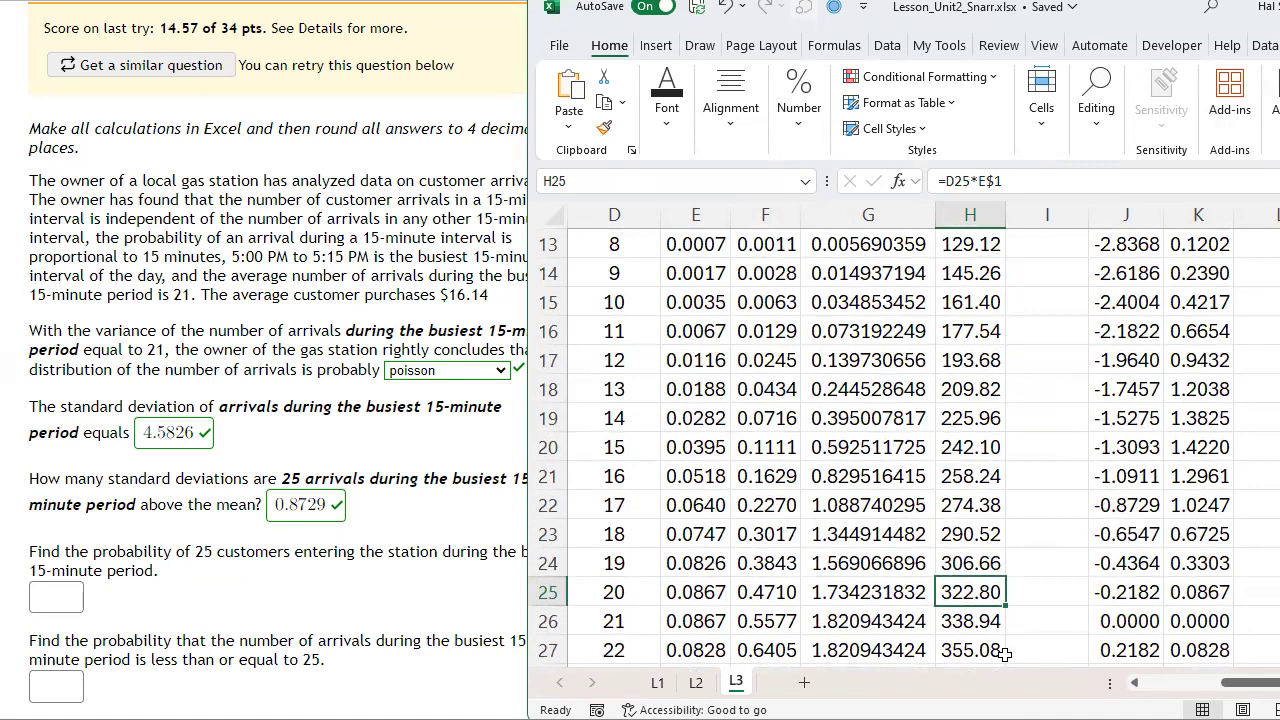
pyautogui.doubleClick(975, 590)
pyautogui.scroll(2, 690, 583)
pyautogui.scroll(2, 690, 583)
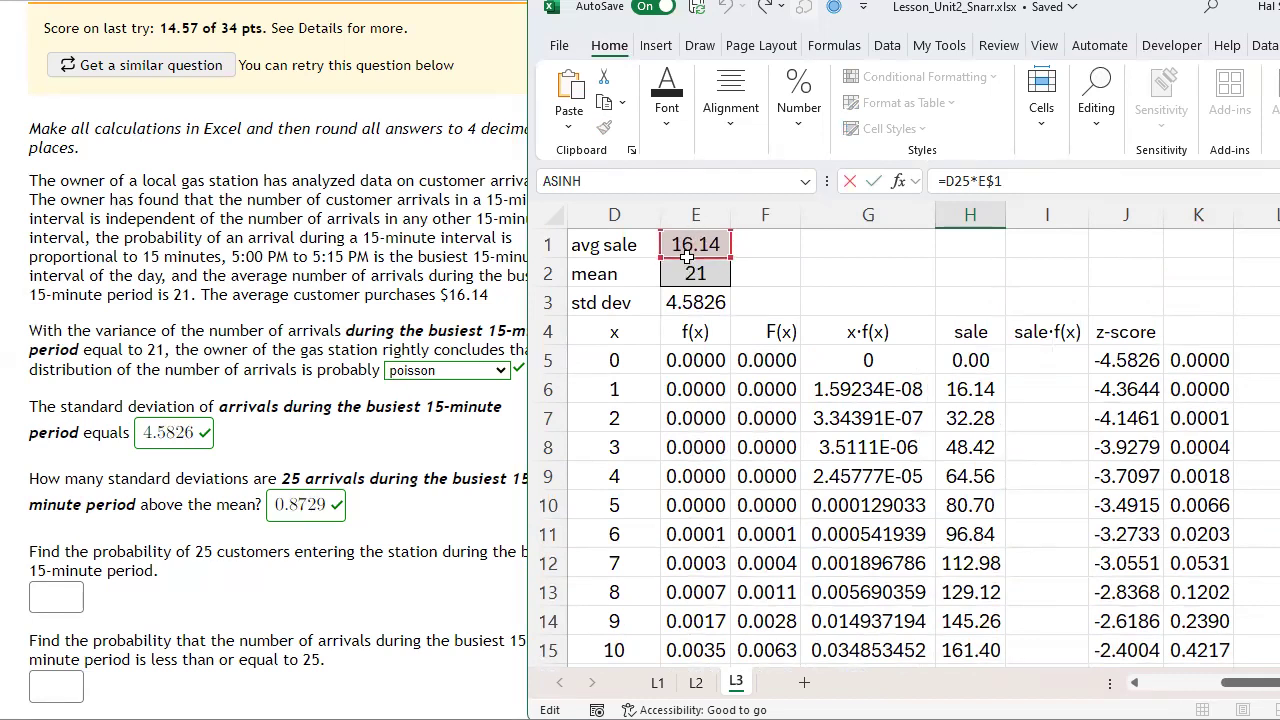
pyautogui.press('Return')
pyautogui.scroll(2, 1060, 381)
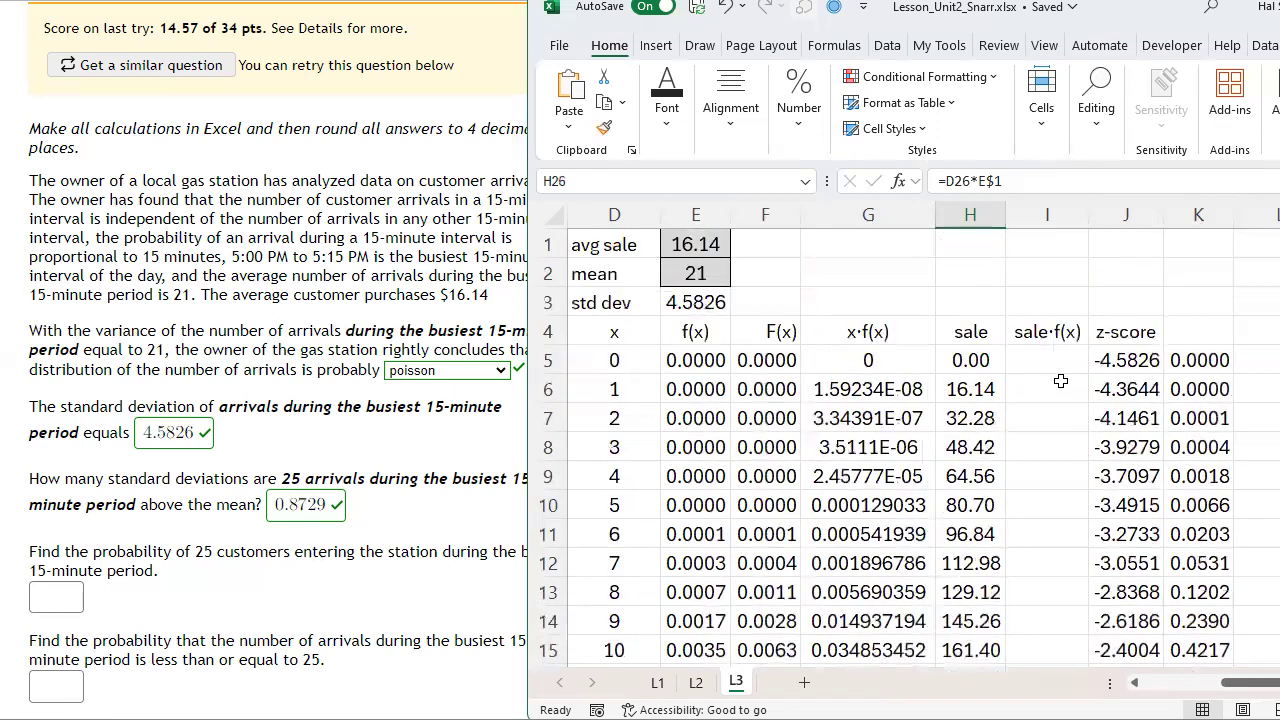
# Enter the formula =H5*E5 in I5 for the first sale·f(x) value.
pyautogui.click(1047, 360)
pyautogui.write('=')
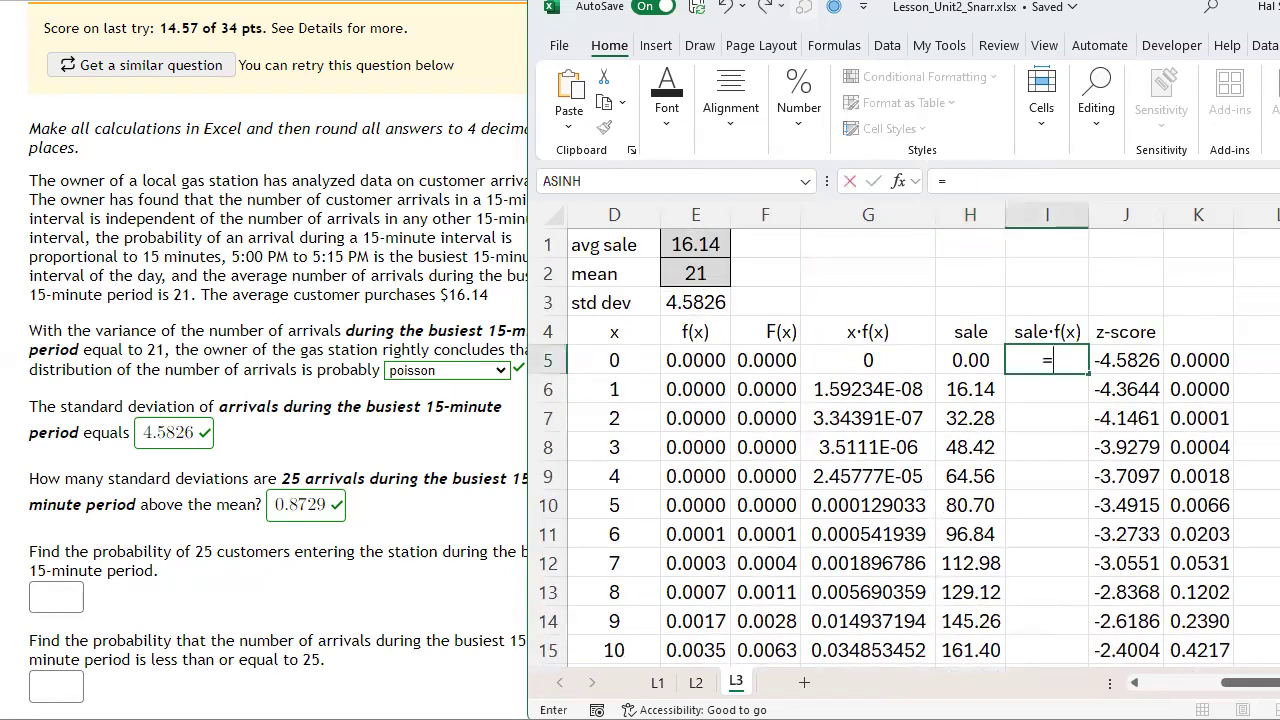
pyautogui.press('Left')
pyautogui.write('*')
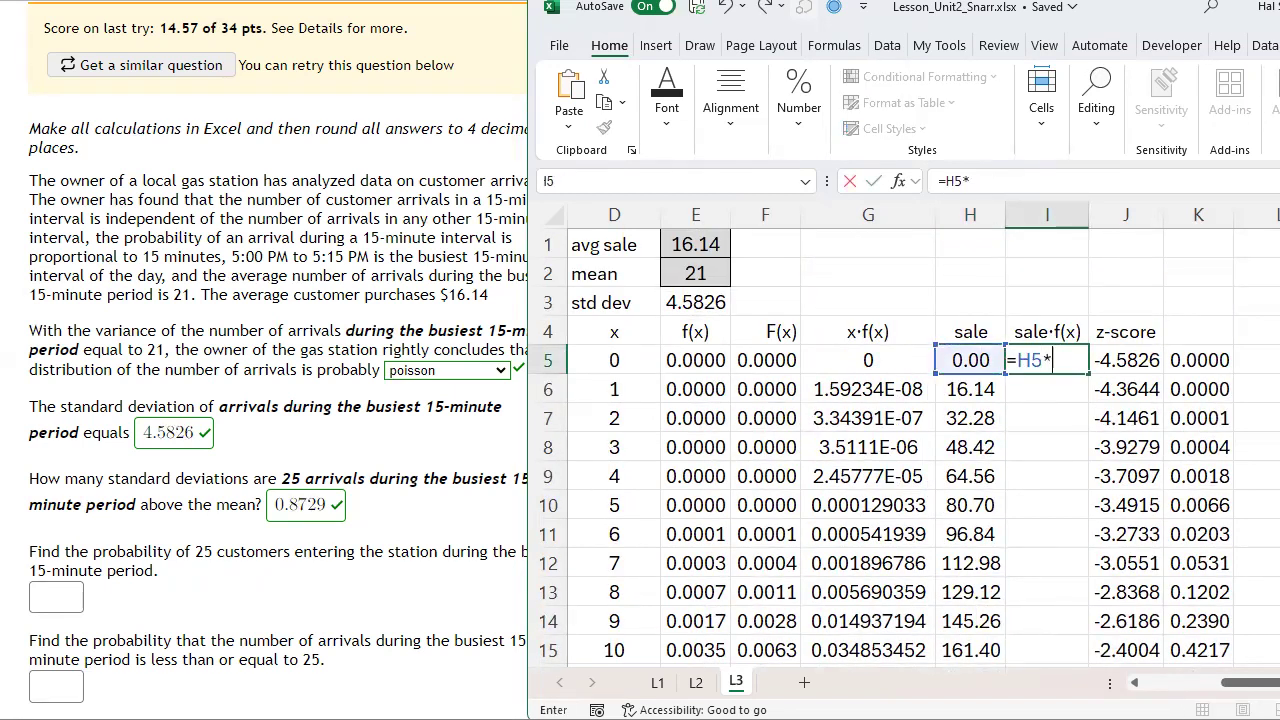
pyautogui.press('Left')
pyautogui.press('Left')
pyautogui.press('Left')
pyautogui.press('Left')
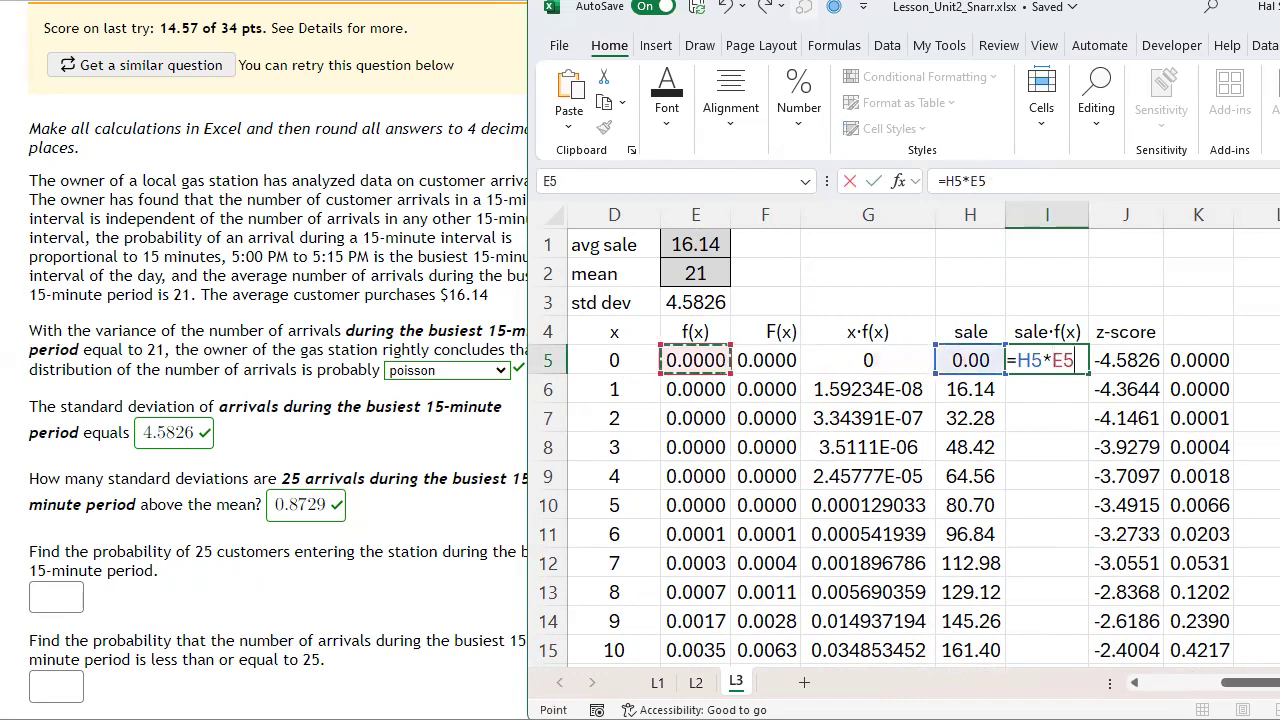
pyautogui.press('Return')
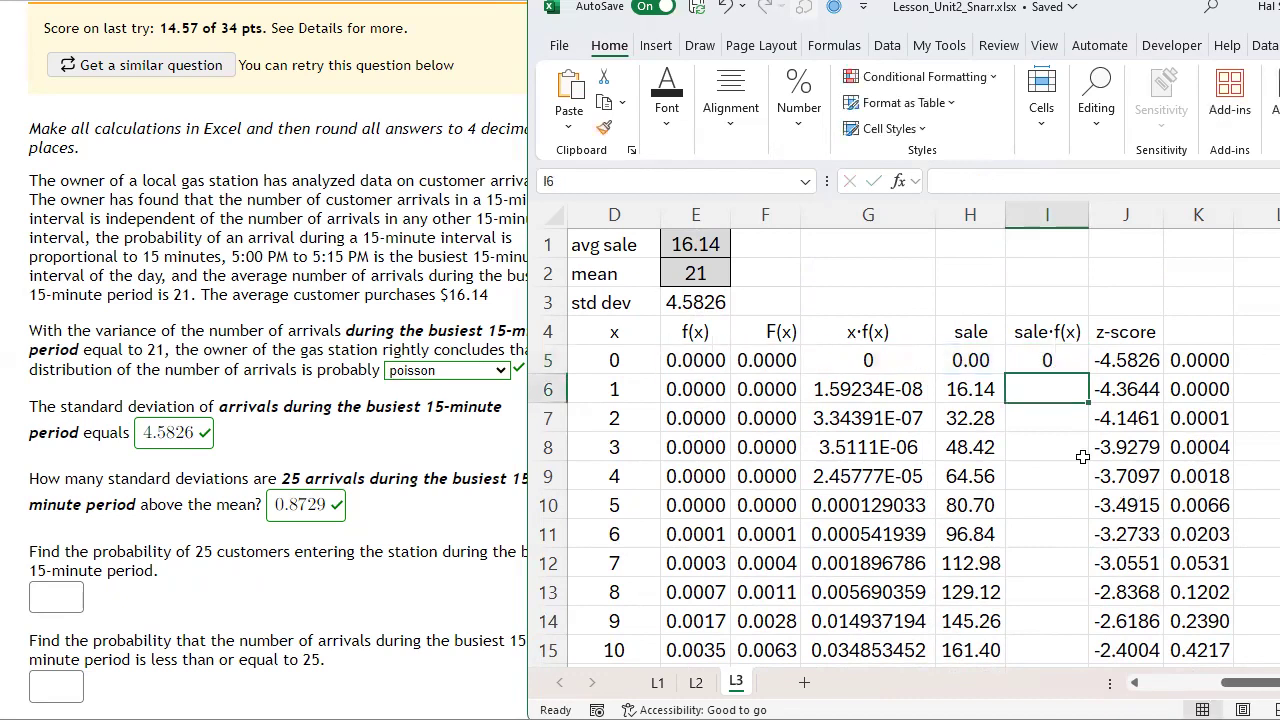
# Fill the I5 formula down through I50 and apply the Number format to the filled range.
pyautogui.click(1051, 359)
pyautogui.doubleClick(1089, 374)
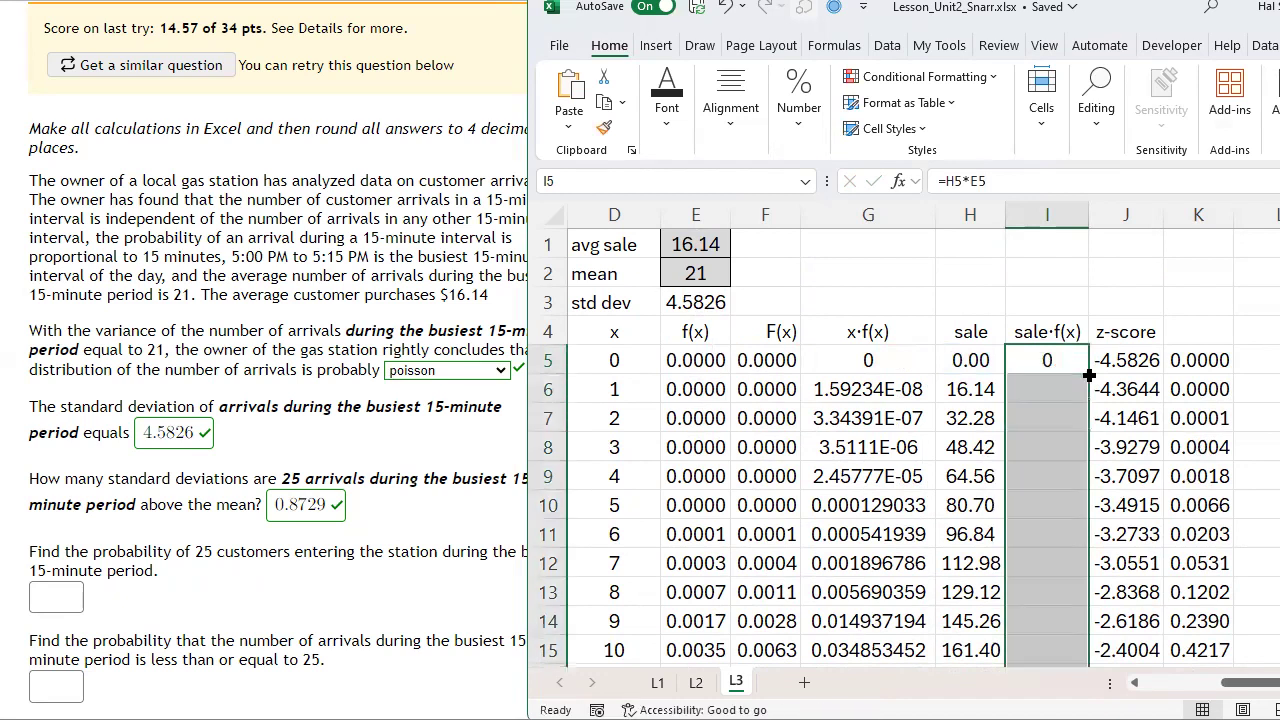
pyautogui.click(799, 115)
pyautogui.click(912, 195)
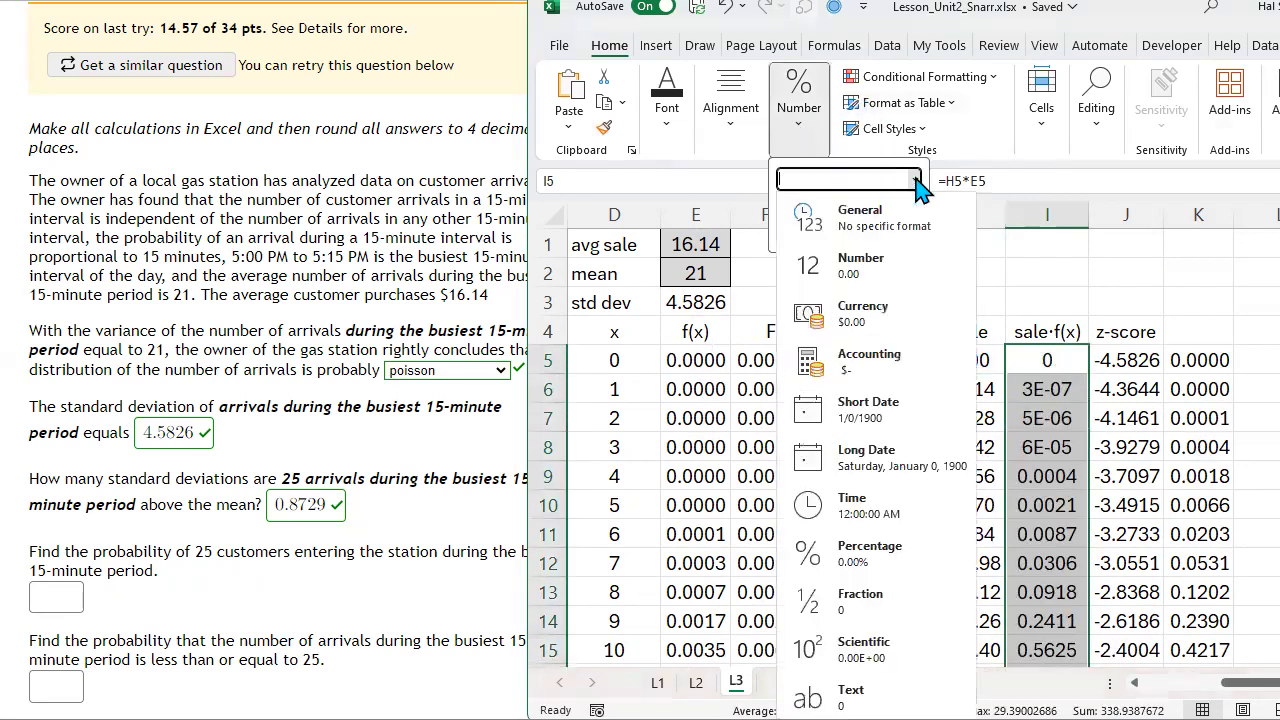
pyautogui.click(878, 277)
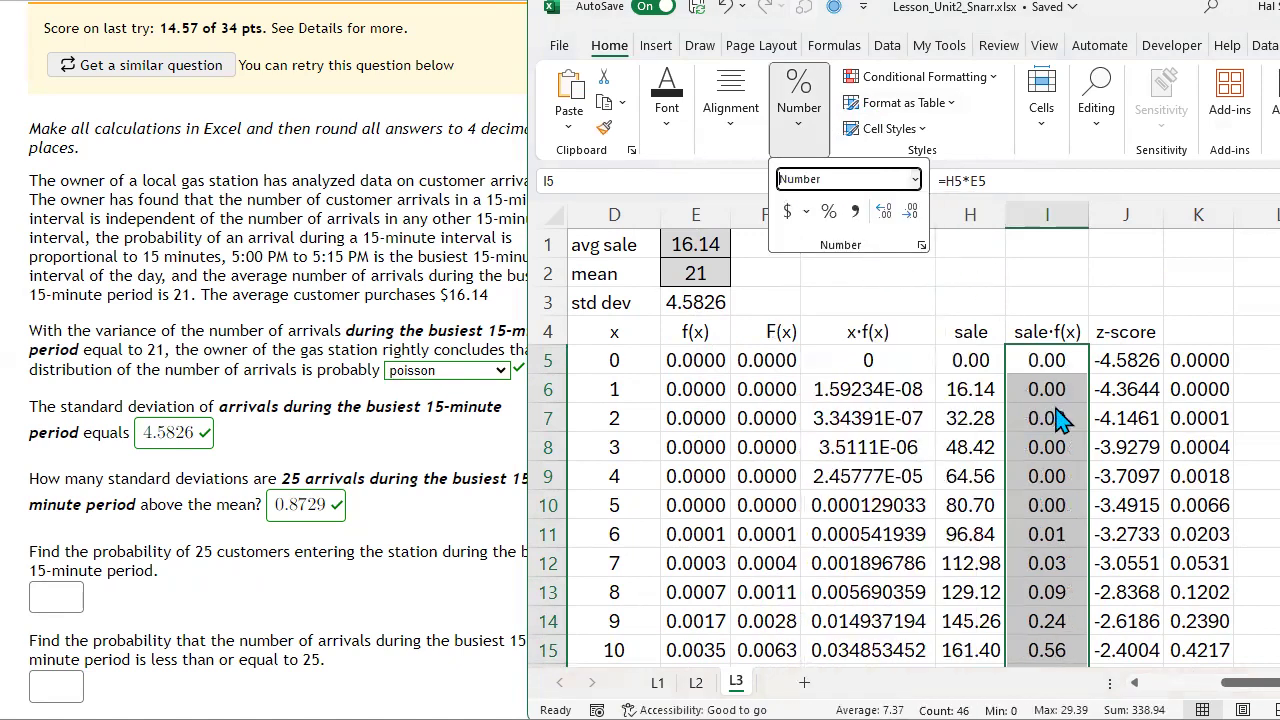
# Copy the sum formula from G52 across to I52 and clear the extra copy in H52.
pyautogui.scroll(-4, 1047, 406)
pyautogui.scroll(-11, 1047, 406)
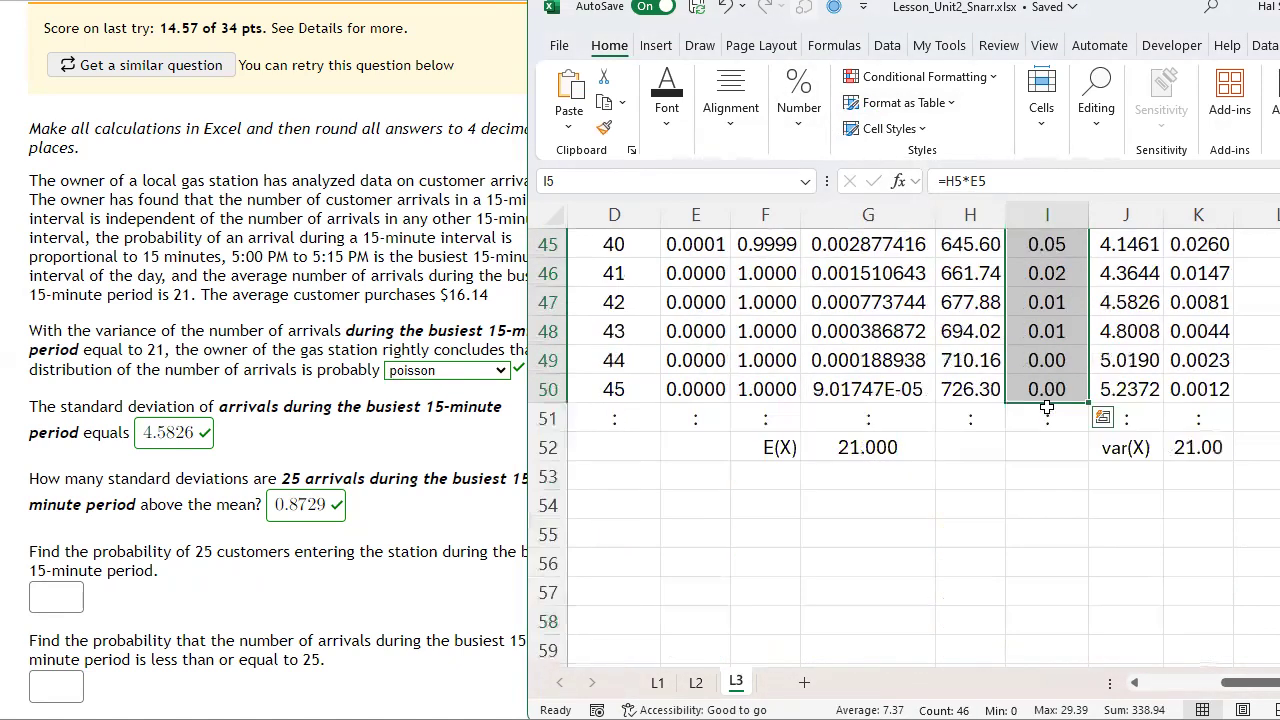
pyautogui.click(922, 448)
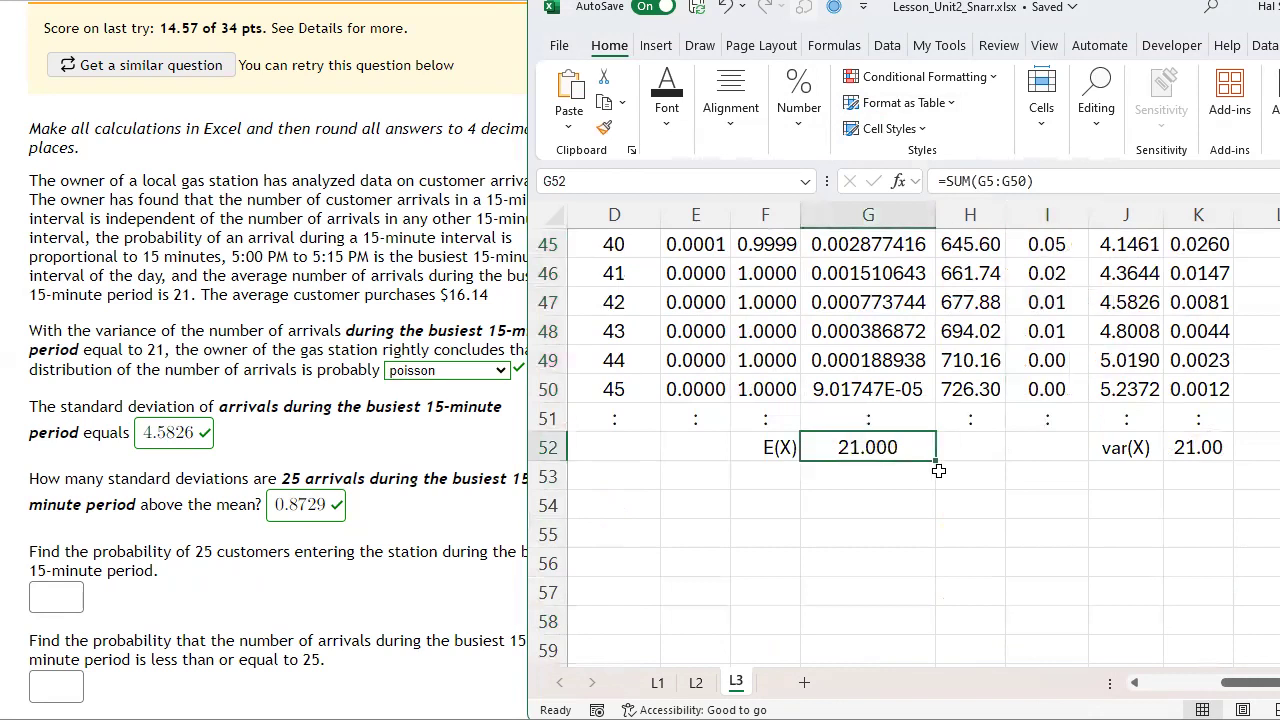
pyautogui.moveTo(938, 458); pyautogui.dragTo(1040, 468)
pyautogui.click(975, 449)
pyautogui.press('Delete')
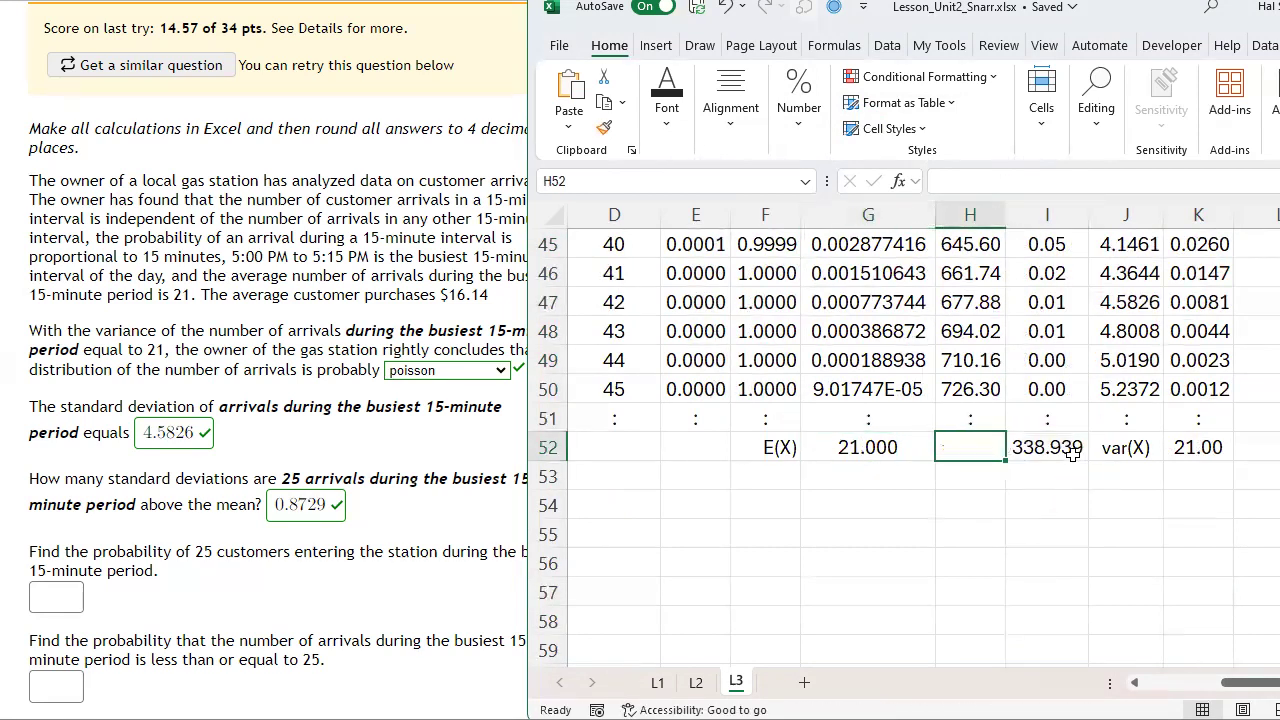
# Reduce the expected sales total in I52 to two decimal places and review the sale·f(x) column.
pyautogui.click(1066, 450)
pyautogui.click(795, 135)
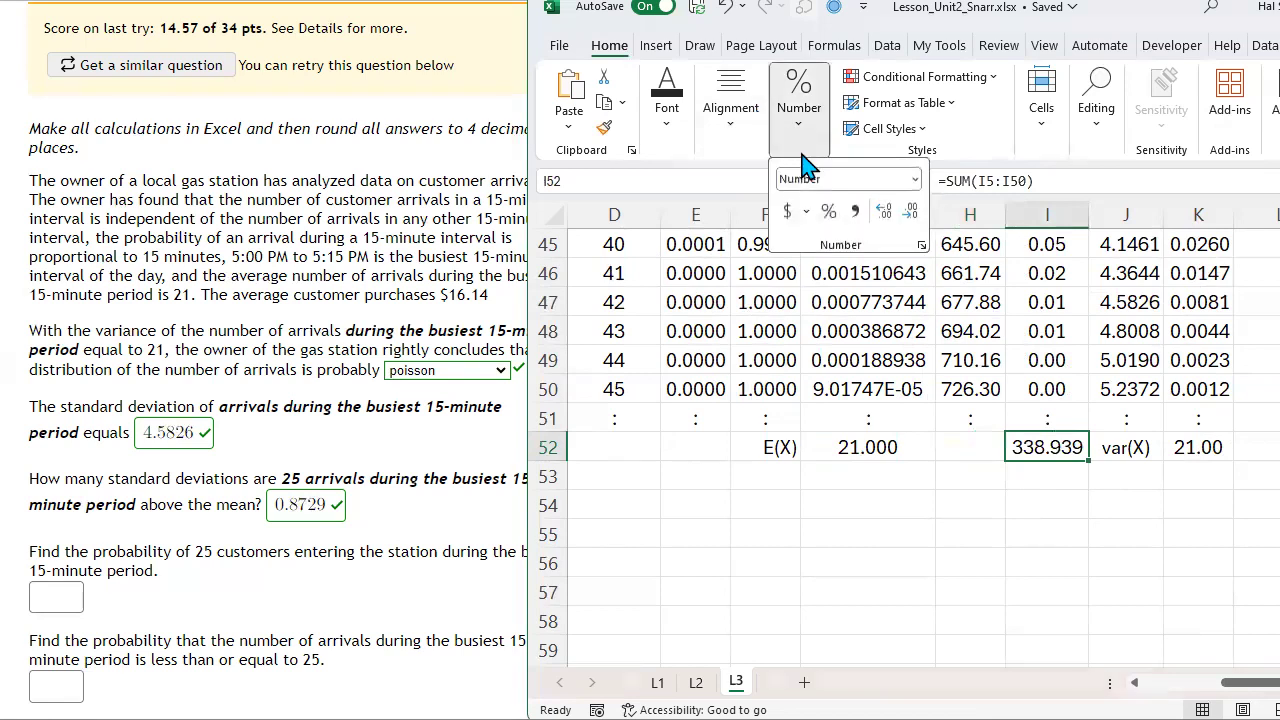
pyautogui.click(912, 212)
pyautogui.click(1080, 501)
pyautogui.scroll(15, 1062, 449)
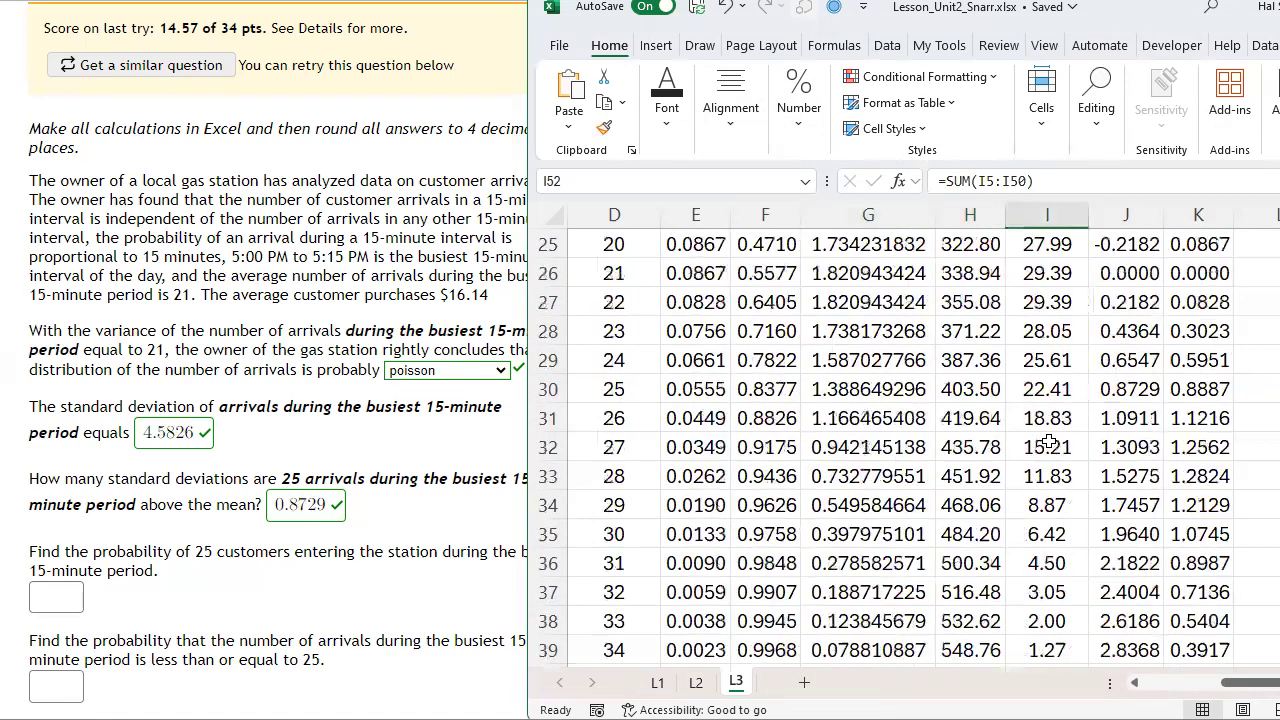
pyautogui.scroll(-15, 1047, 358)
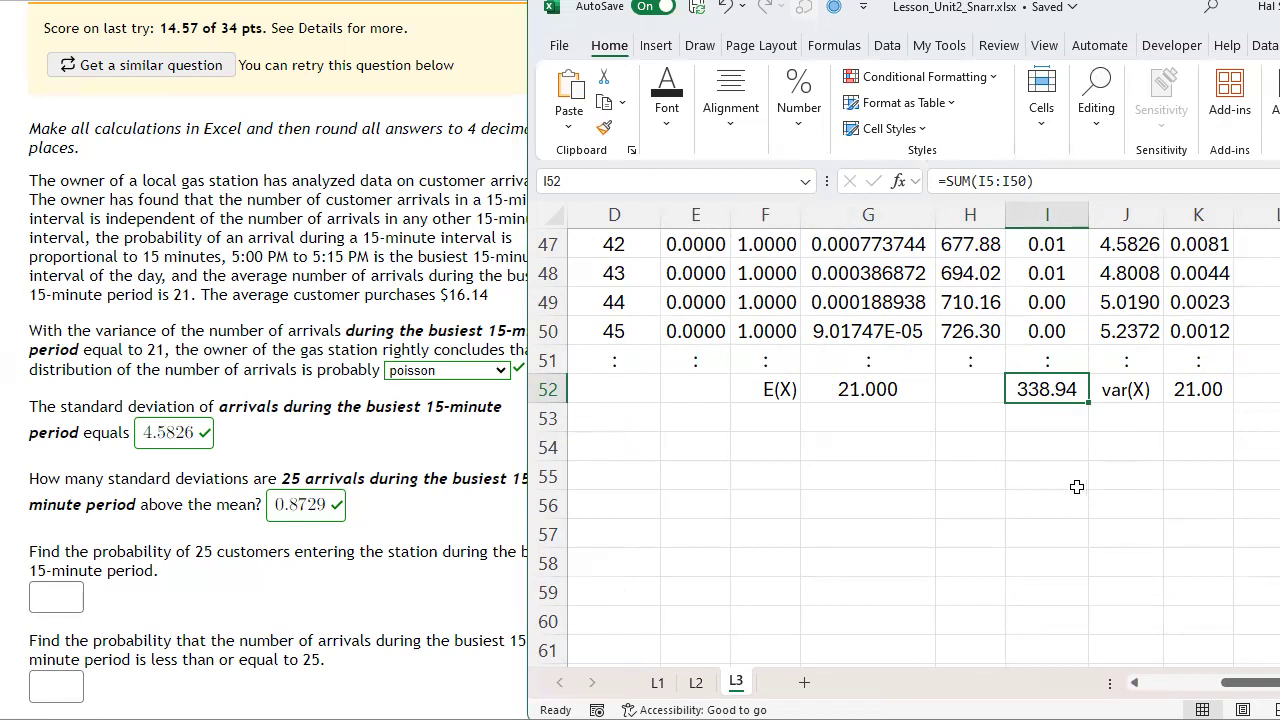
# Enter the check formula =G52*E1 in I53 to multiply expected arrivals by the average sale.
pyautogui.click(1053, 419)
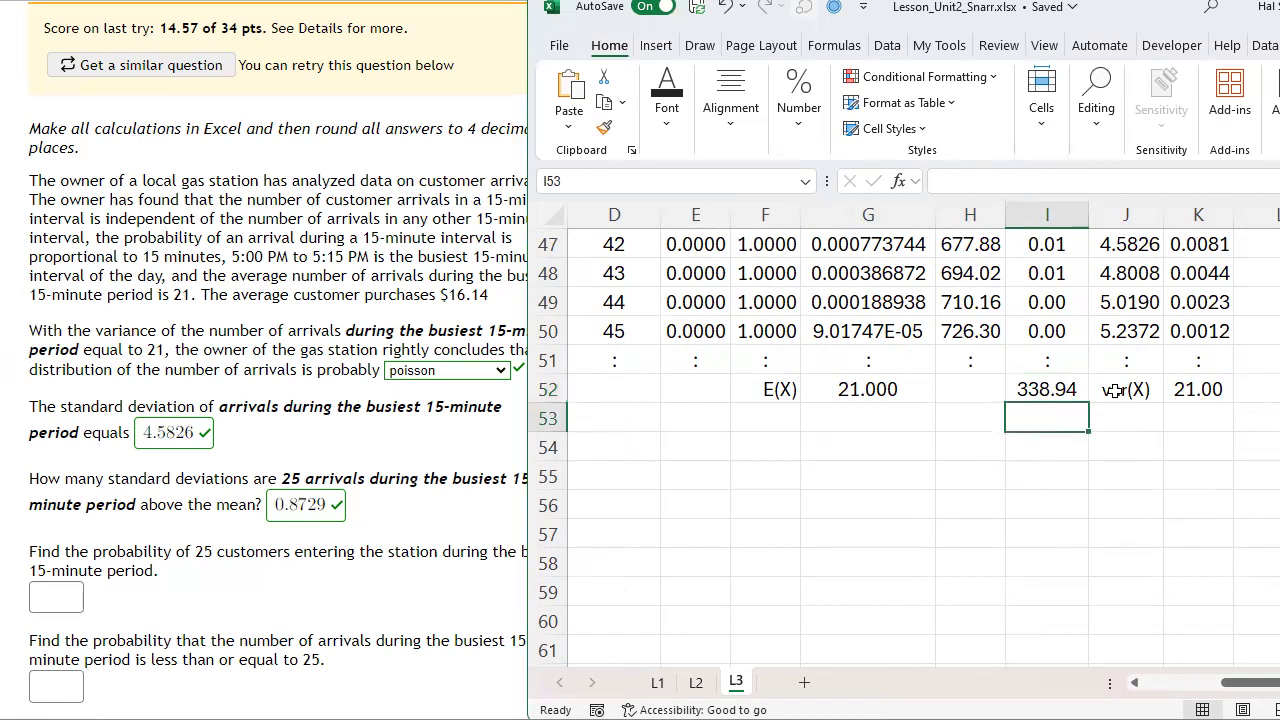
pyautogui.write('=')
pyautogui.press('Up')
pyautogui.press('Left')
pyautogui.press('Left')
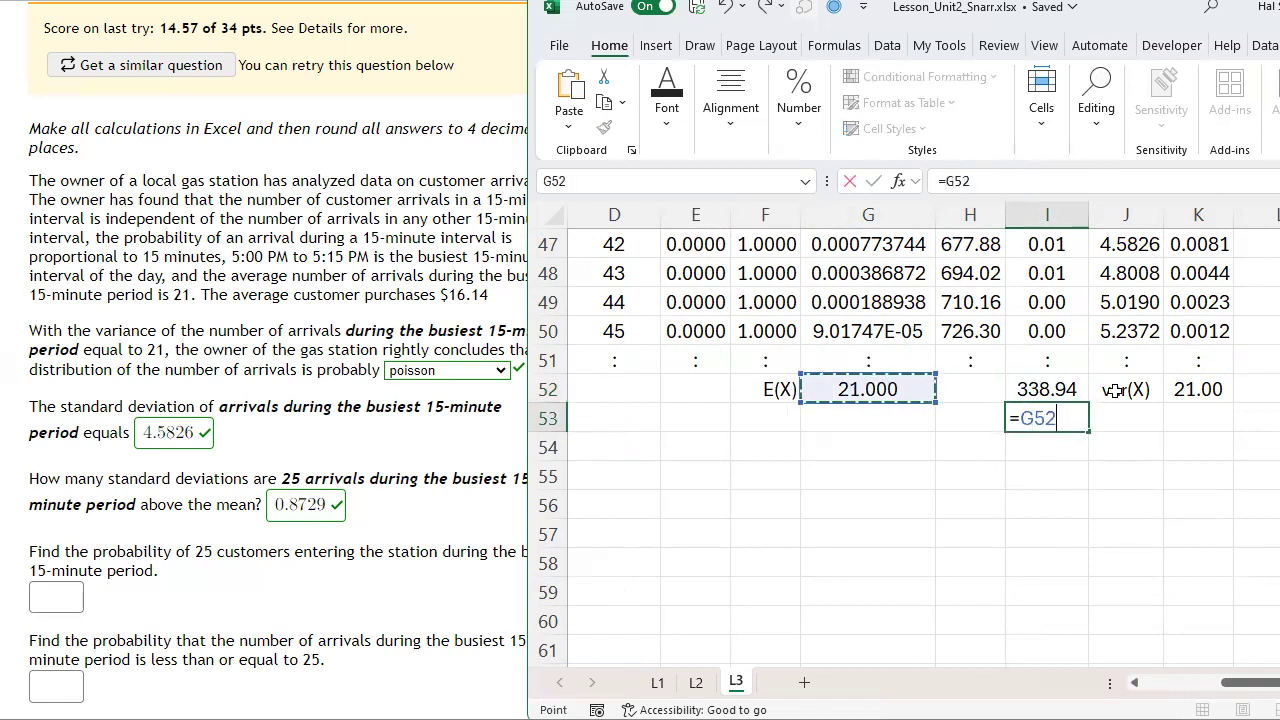
pyautogui.write('*')
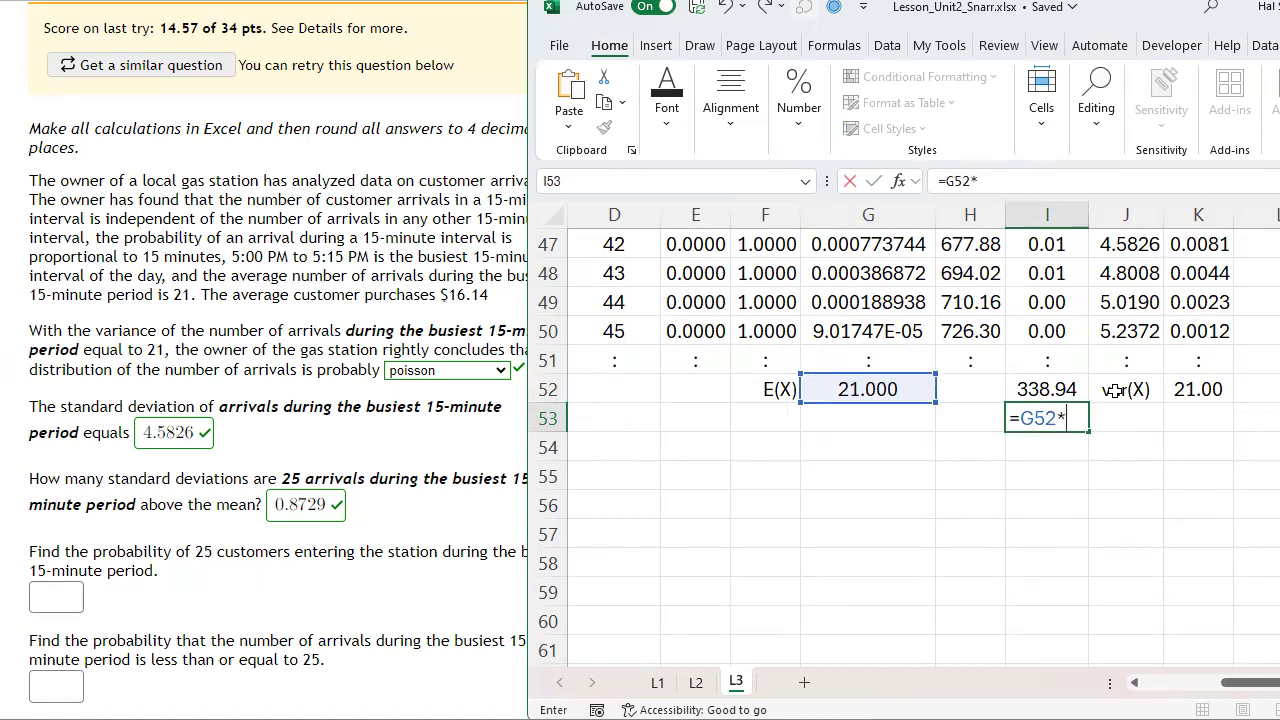
pyautogui.press('Up')
pyautogui.press('Up')
pyautogui.press('Up')
pyautogui.press('Up')
pyautogui.press('Up')
pyautogui.press('Up')
pyautogui.press('Up')
pyautogui.press('Up')
pyautogui.press('Up')
pyautogui.press('Up')
pyautogui.press('Up')
pyautogui.press('Up')
pyautogui.press('Up')
pyautogui.press('Up')
pyautogui.press('Up')
pyautogui.press('Up')
pyautogui.press('Up')
pyautogui.press('Up')
pyautogui.press('Up')
pyautogui.press('Up')
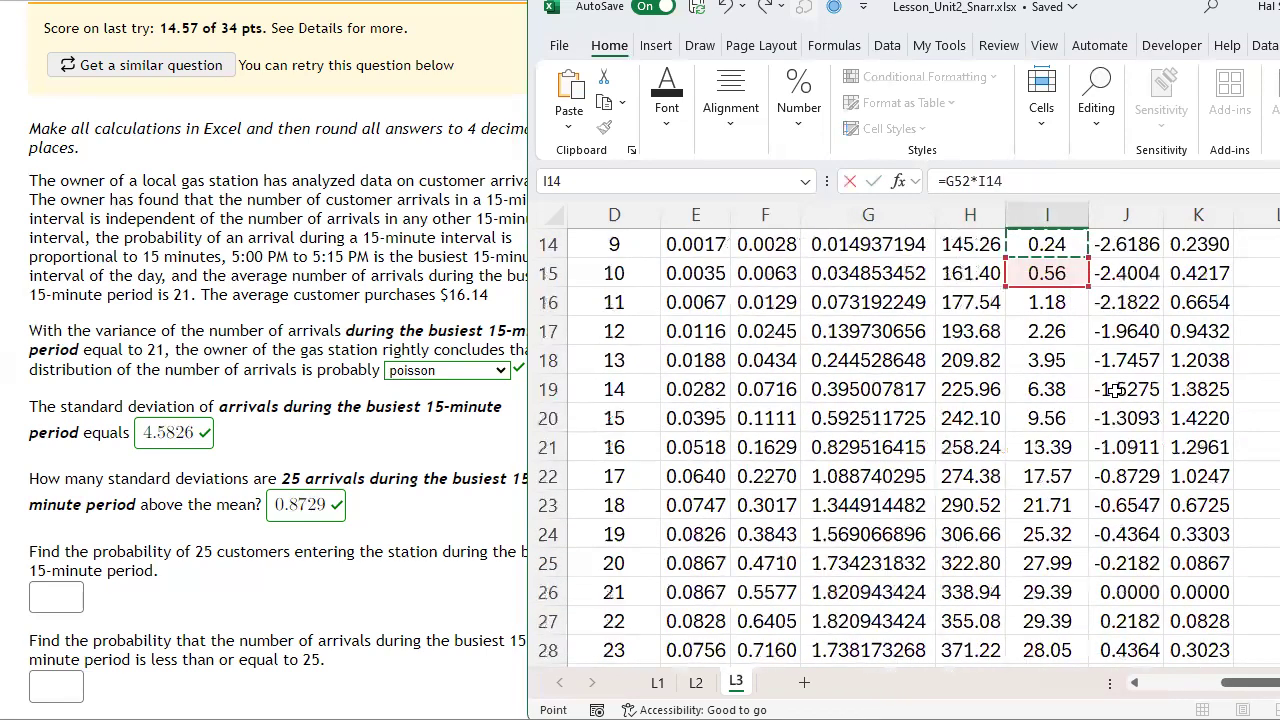
pyautogui.press('Up')
pyautogui.press('Up')
pyautogui.press('Up')
pyautogui.press('Up')
pyautogui.press('Up')
pyautogui.press('Up')
pyautogui.press('Up')
pyautogui.press('Up')
pyautogui.press('Up')
pyautogui.press('Up')
pyautogui.press('Up')
pyautogui.press('Up')
pyautogui.press('Up')
pyautogui.press('Left')
pyautogui.press('Left')
pyautogui.press('Left')
pyautogui.press('Left')
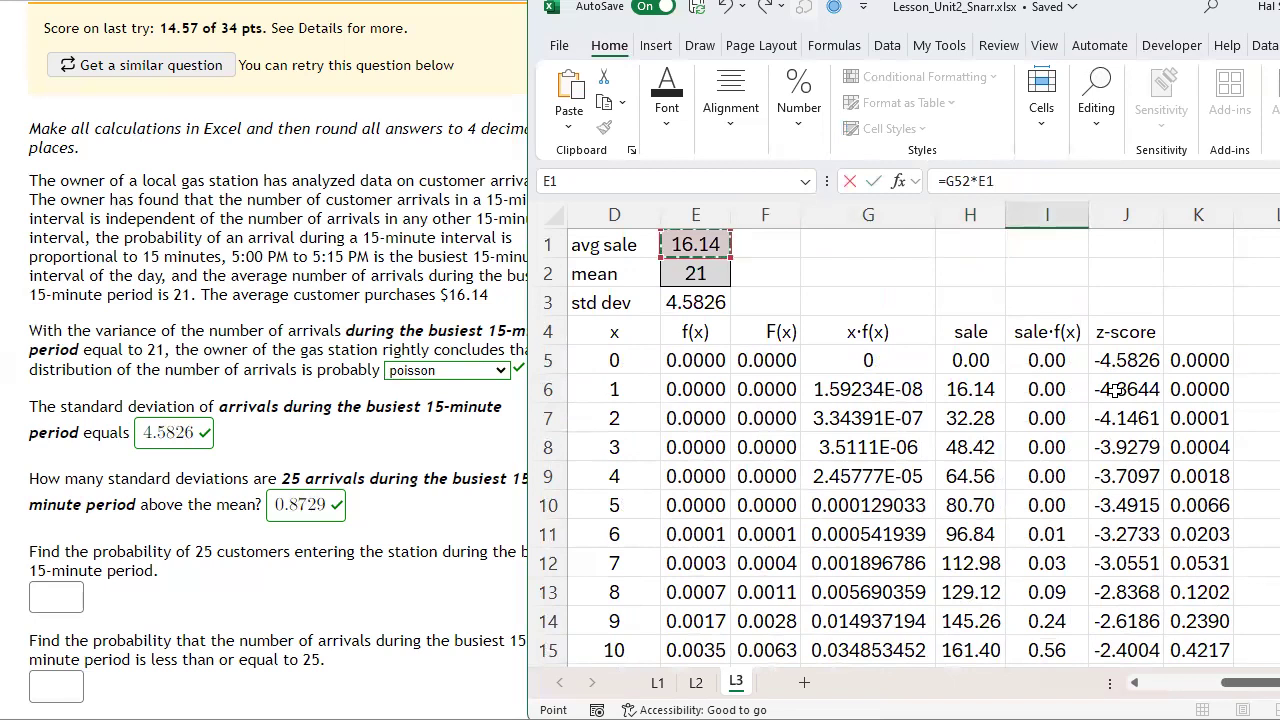
pyautogui.press('Return')
# Center the two expected sales results in I52:I53.
pyautogui.press('Up')
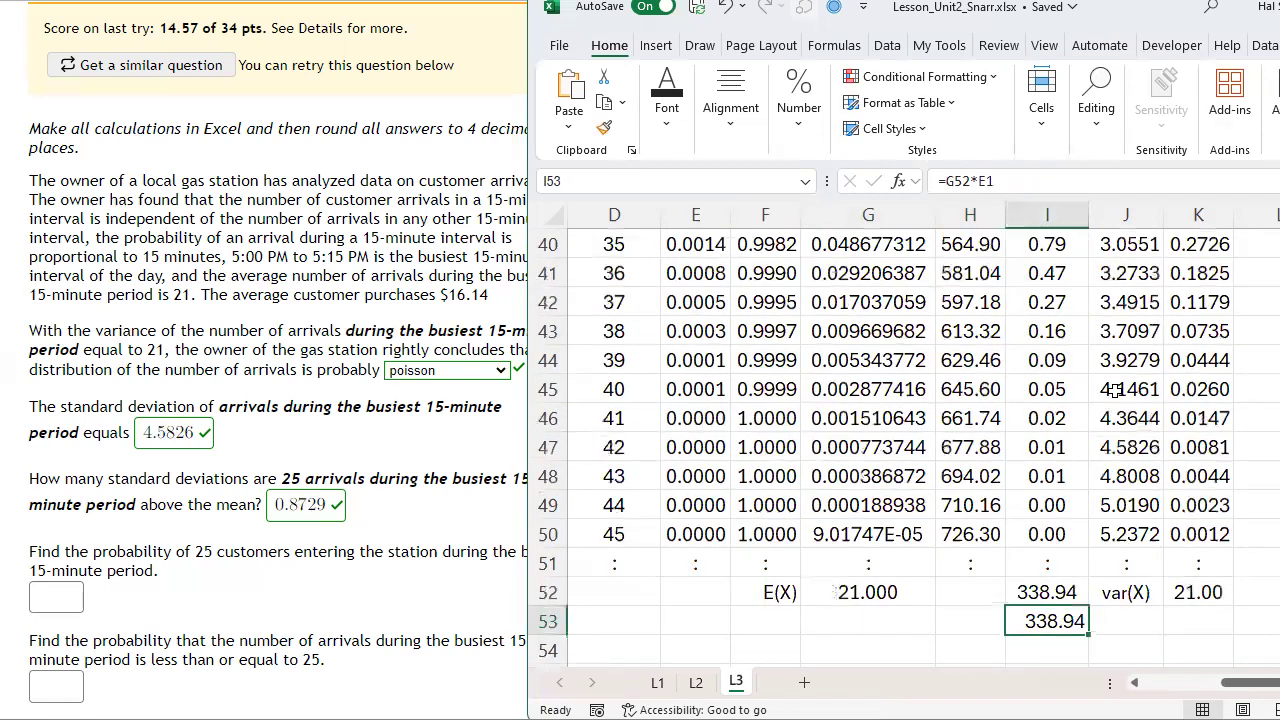
pyautogui.press('Up')
pyautogui.hotkey('shift', 'Down')
pyautogui.click(730, 108)
pyautogui.click(740, 213)
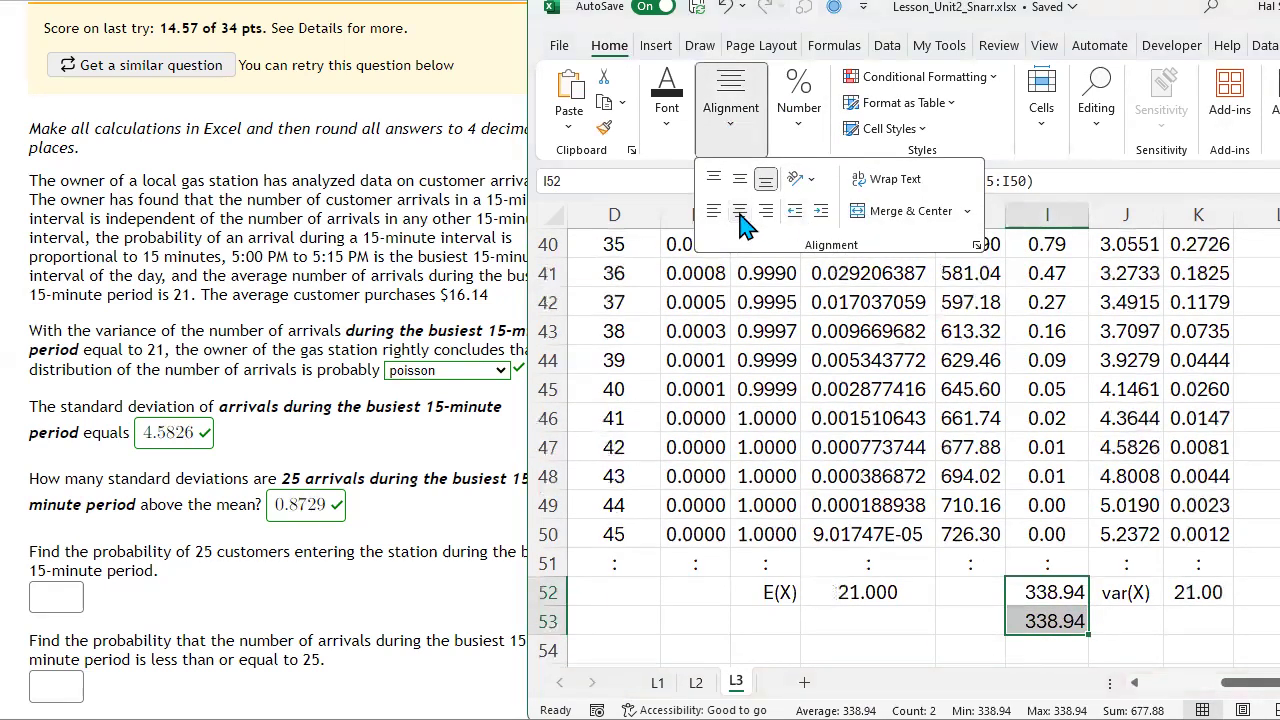
# Copy the f(x) value for x = 25 from E30 and paste 0.0555 as the answer for the probability of 25 customers.
pyautogui.click(180, 620)
pyautogui.scroll(-1, 114, 509)
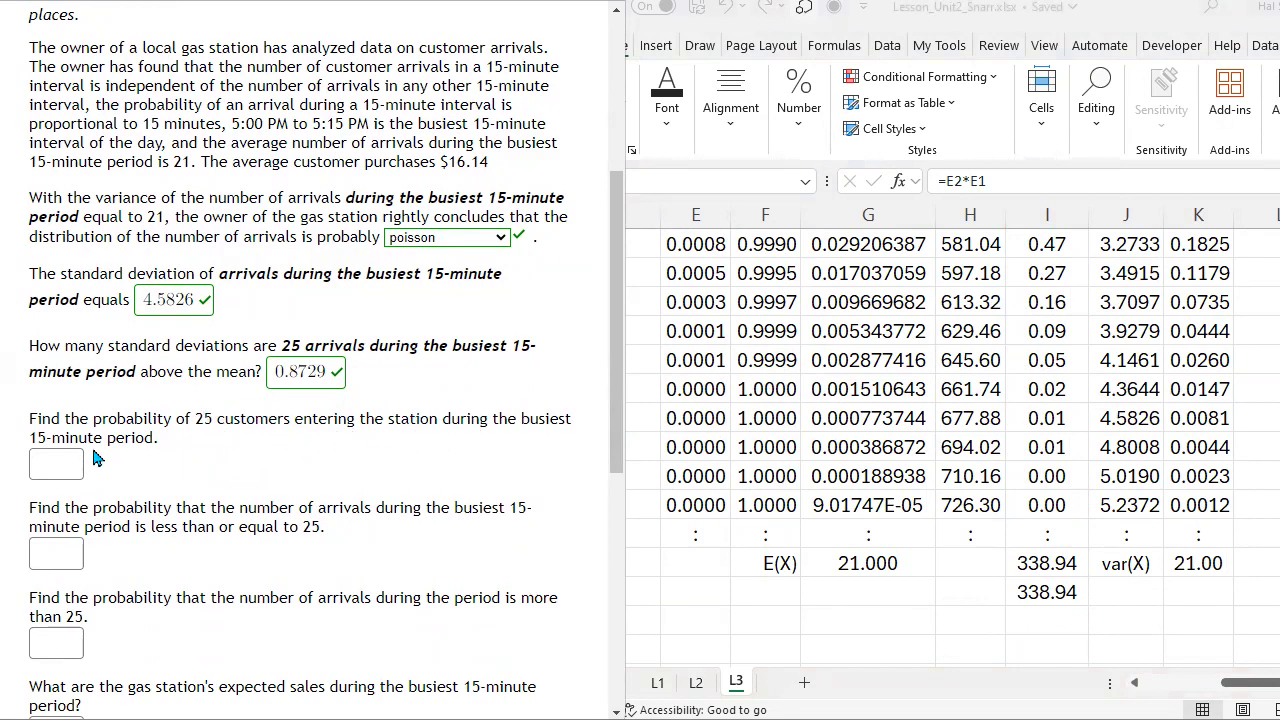
pyautogui.click(643, 452)
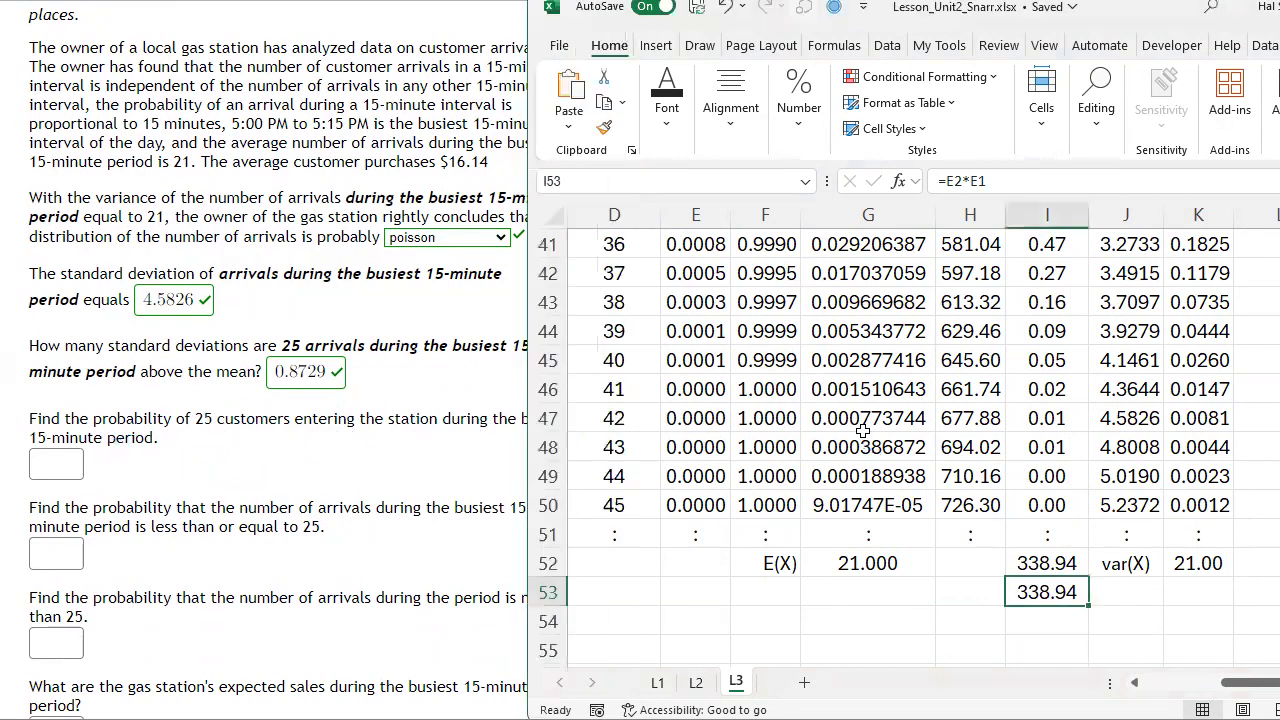
pyautogui.scroll(5, 645, 374)
pyautogui.scroll(2, 645, 400)
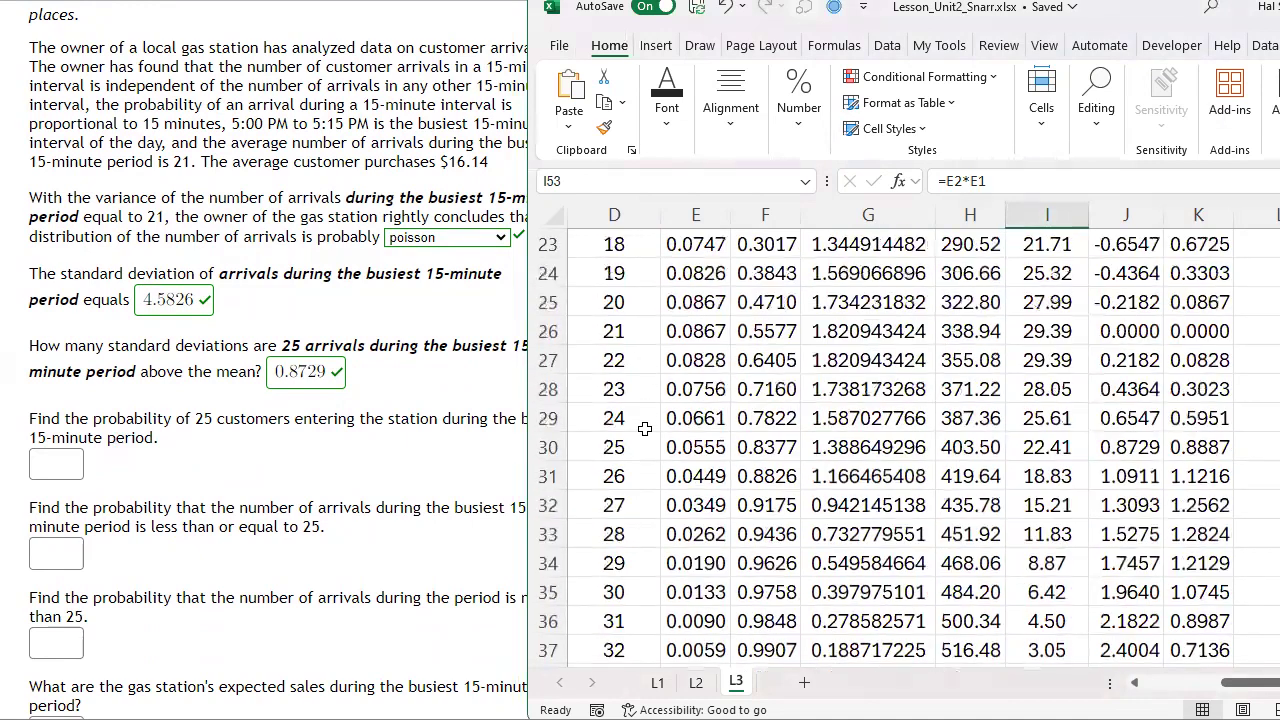
pyautogui.click(634, 446)
pyautogui.click(712, 446)
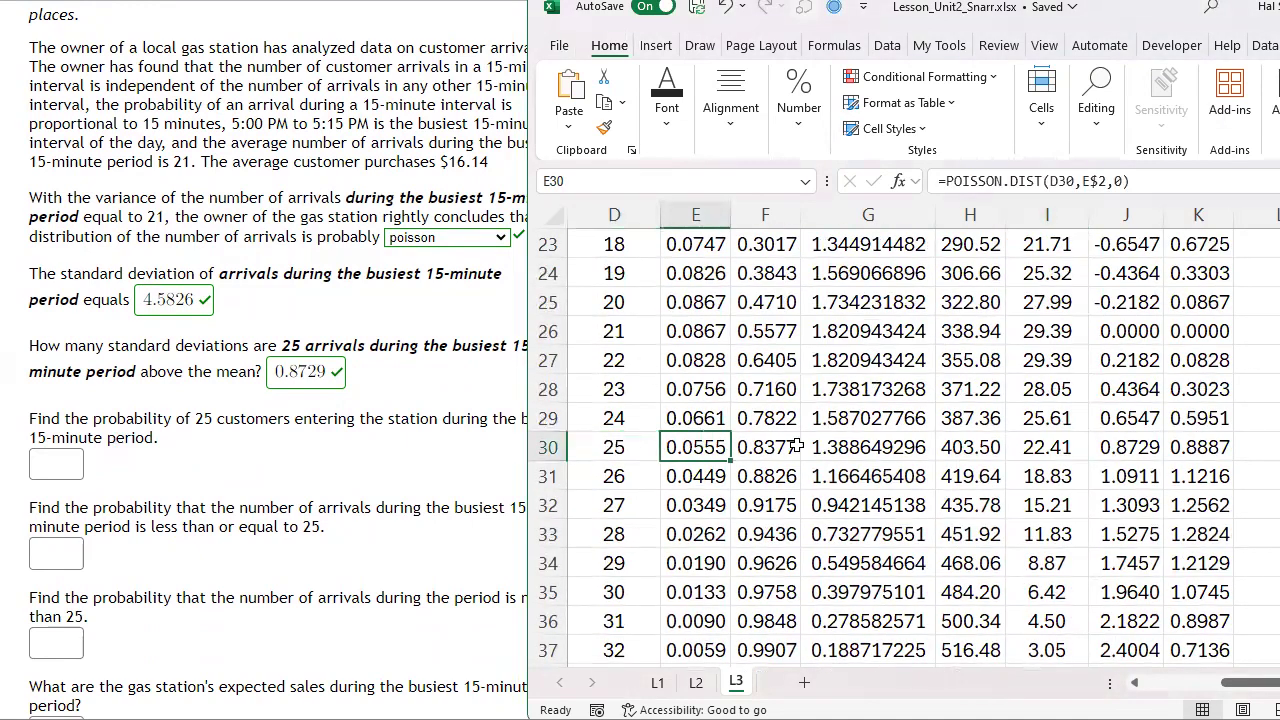
pyautogui.scroll(7, 780, 447)
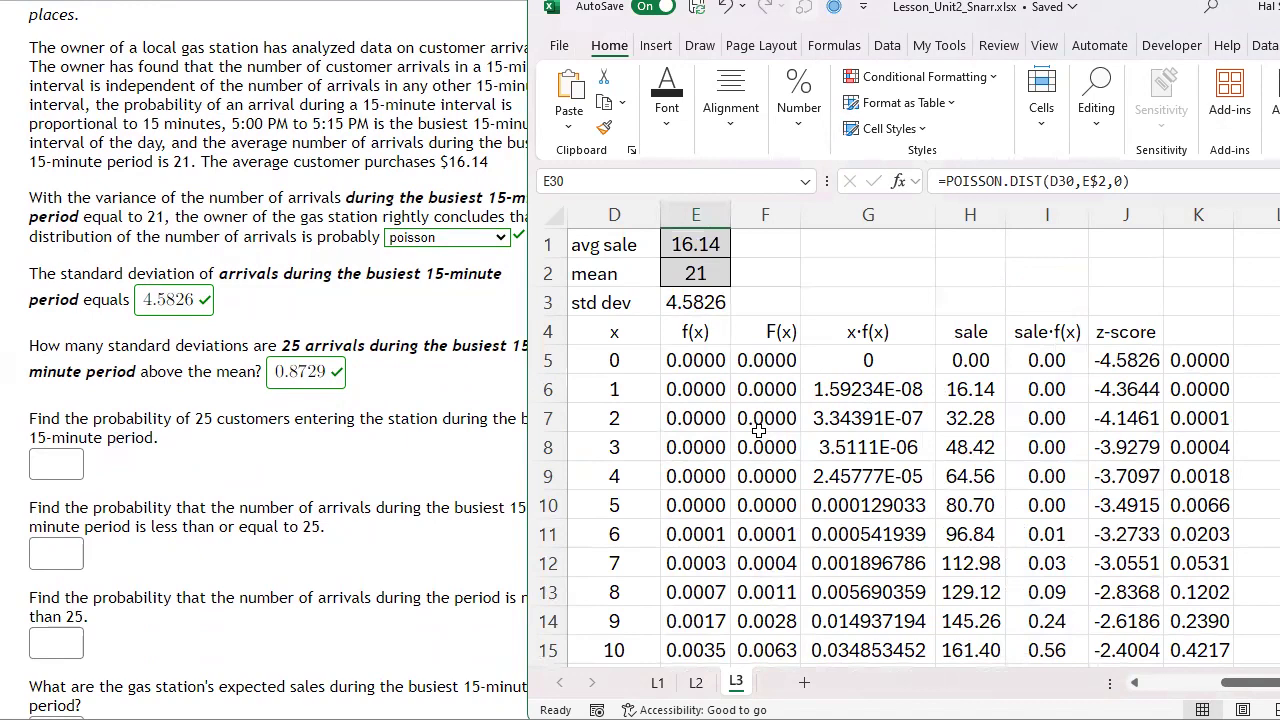
pyautogui.scroll(-7, 760, 430)
pyautogui.hotkey('ctrl', 'c')
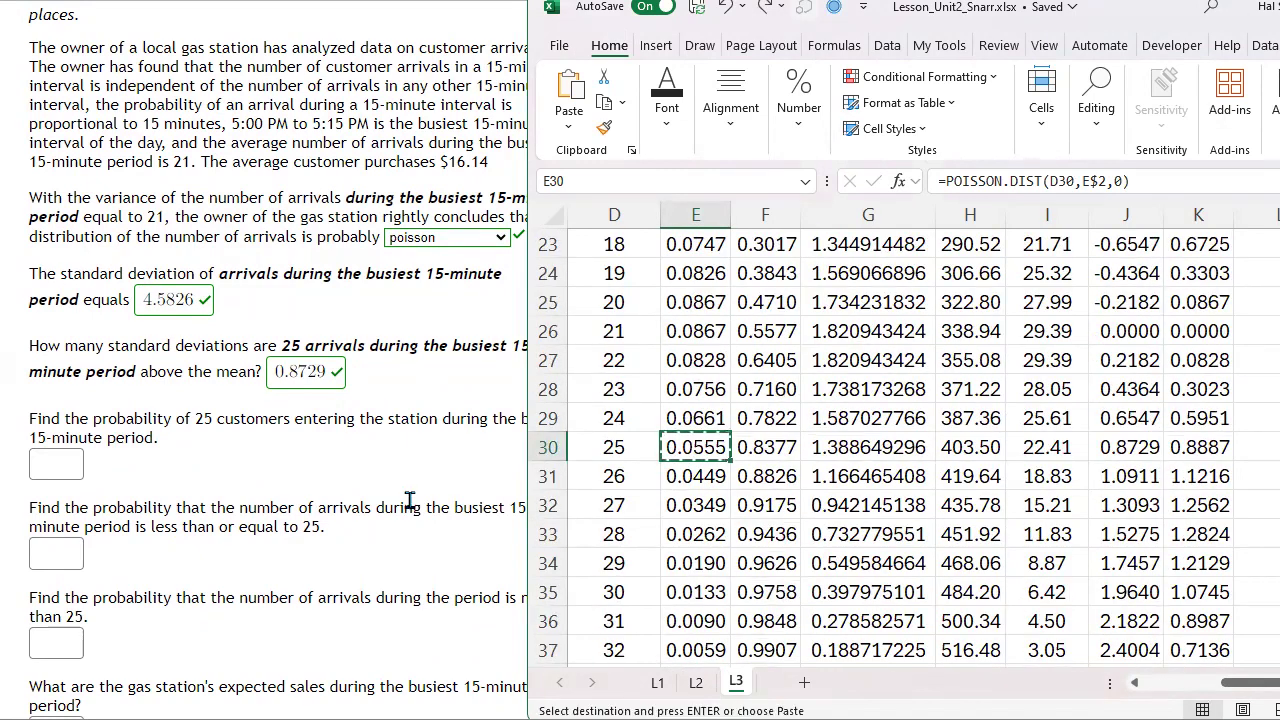
pyautogui.click(56, 463)
pyautogui.hotkey('ctrl', 'v')
pyautogui.click(290, 467)
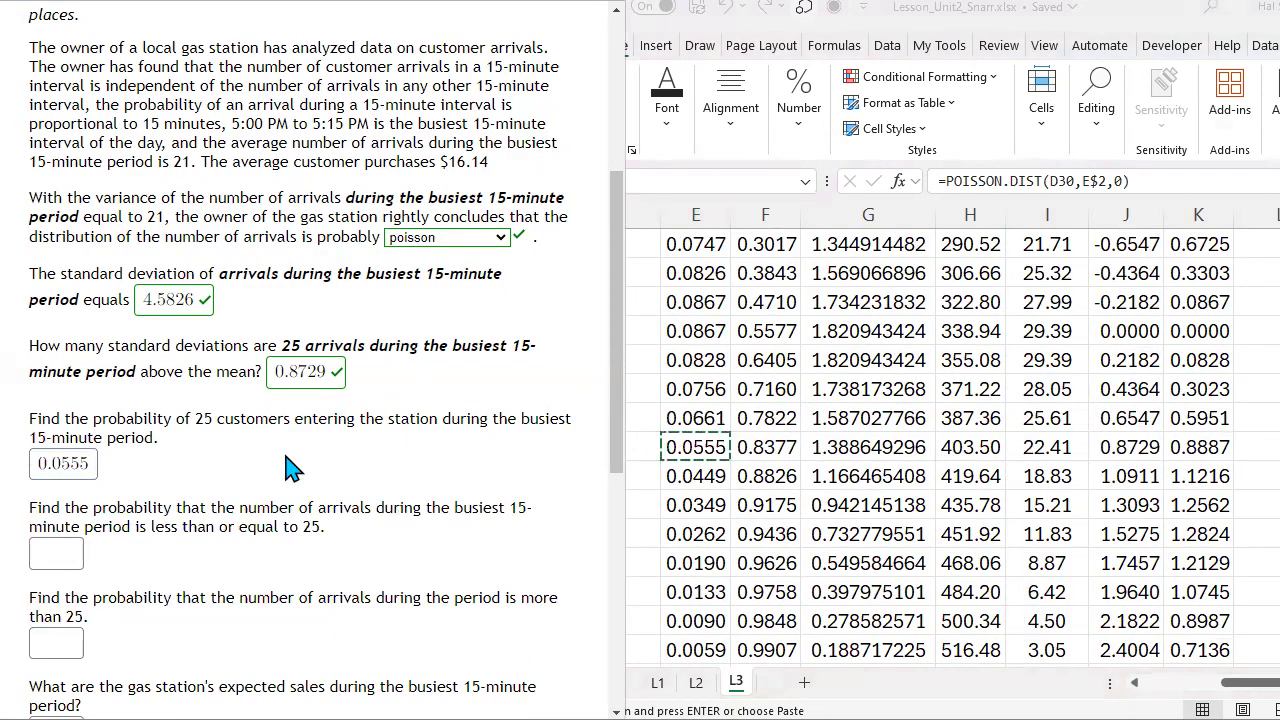
# Sum the f(x) values for x = 0 through 25 in E5:E30 to check the cumulative probability.
pyautogui.scroll(-1, 298, 525)
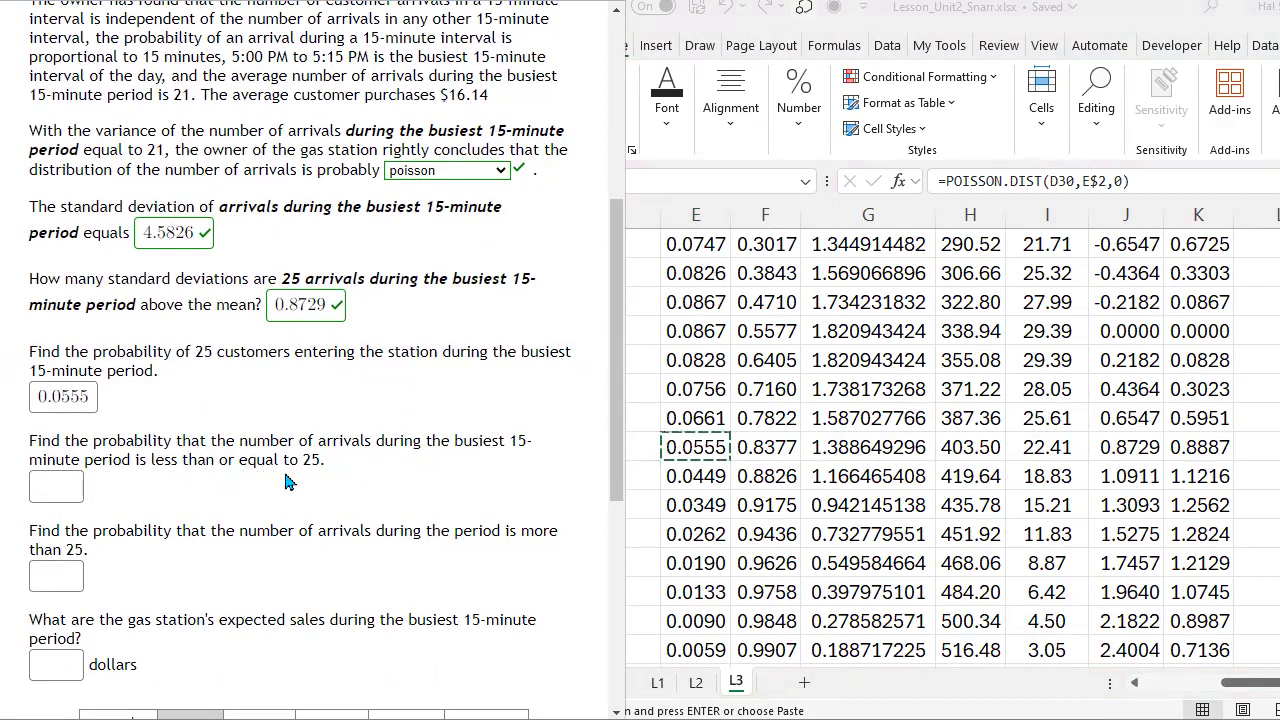
pyautogui.click(785, 447)
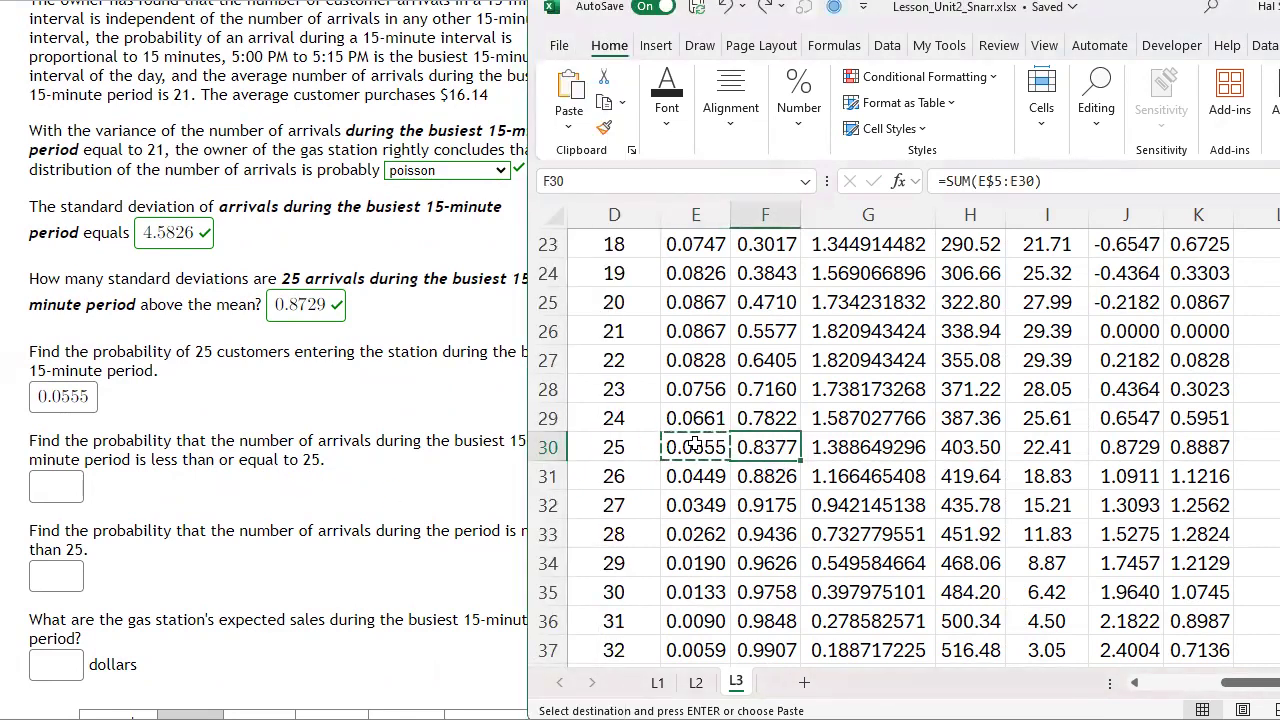
pyautogui.moveTo(695, 447); pyautogui.dragTo(697, 357)
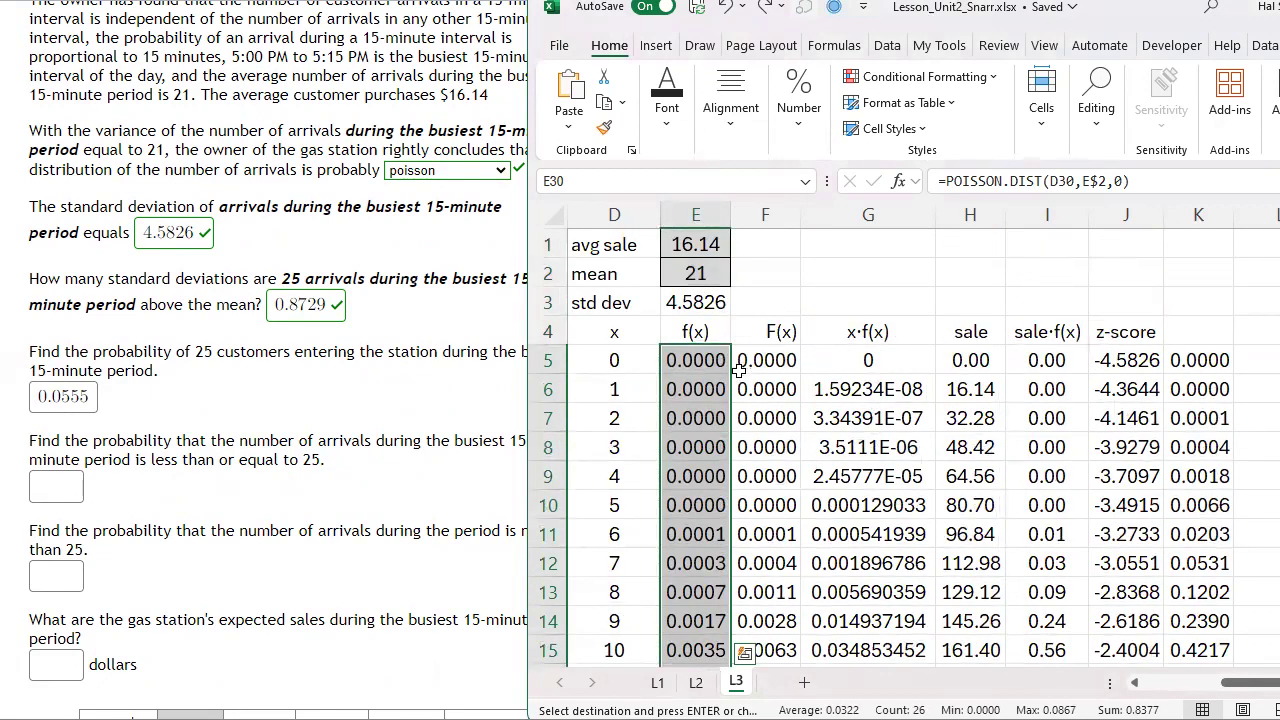
pyautogui.scroll(-7, 737, 370)
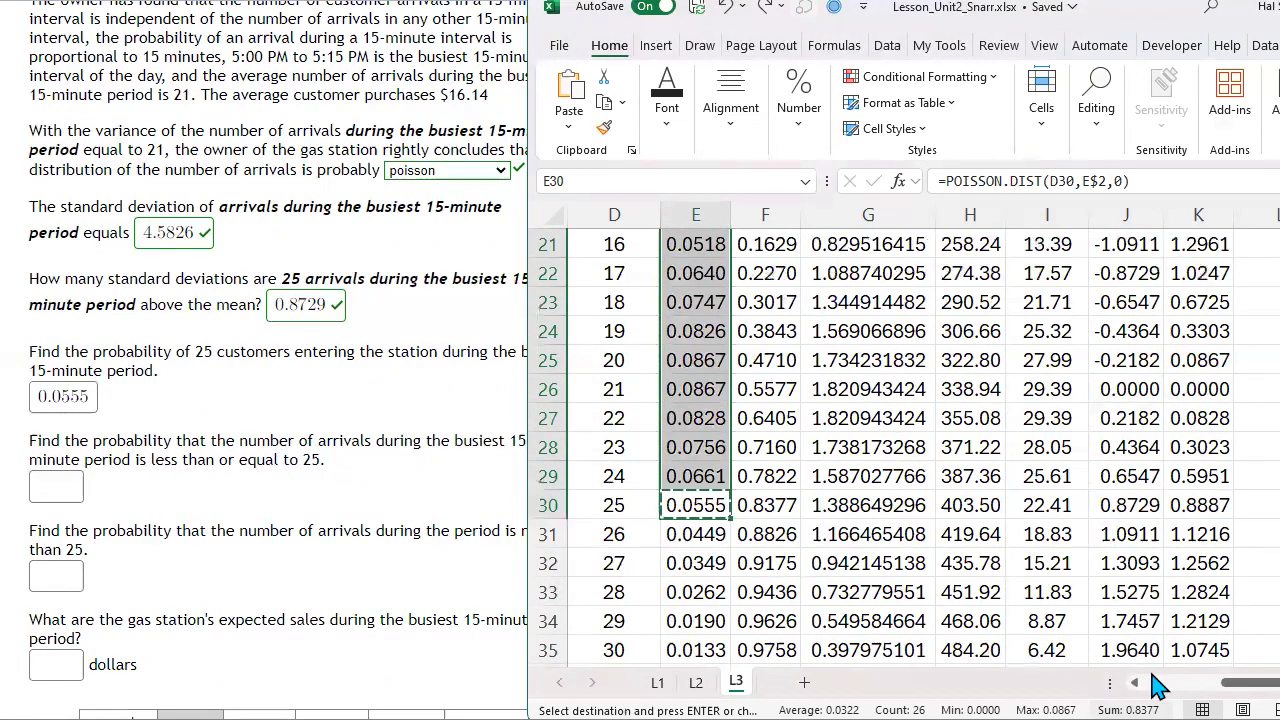
# Copy the F(x) value for x = 25 from F30 and submit 0.8377 as the probability of at most 25 arrivals.
pyautogui.moveTo(765, 505); pyautogui.dragTo(765, 447)
pyautogui.click(782, 510)
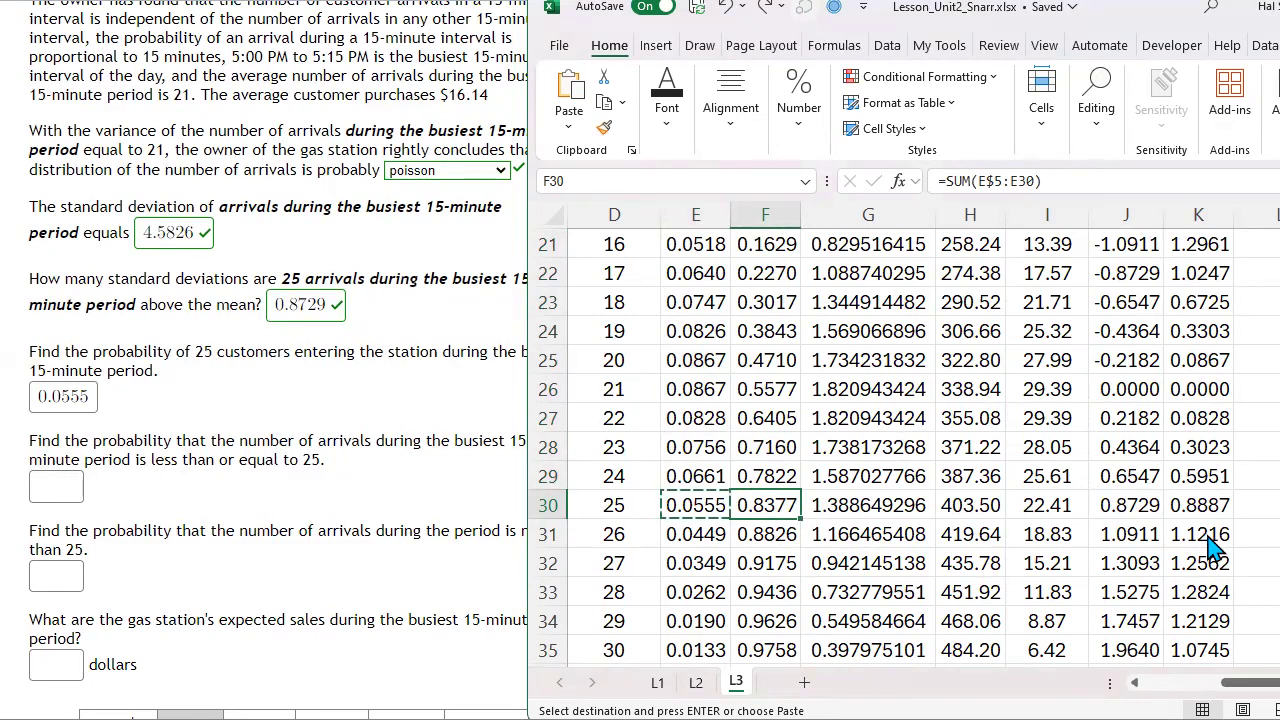
pyautogui.hotkey('ctrl', 'c')
pyautogui.click(64, 490)
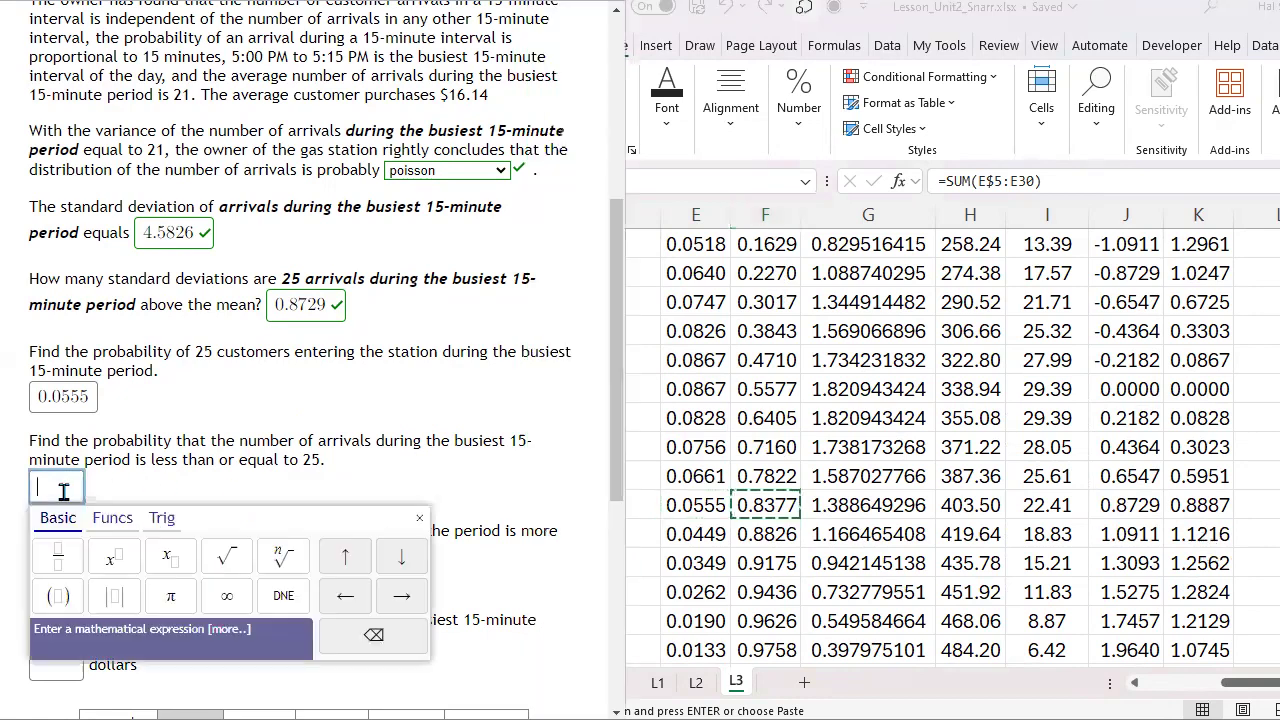
pyautogui.hotkey('ctrl', 'v')
pyautogui.press('Return')
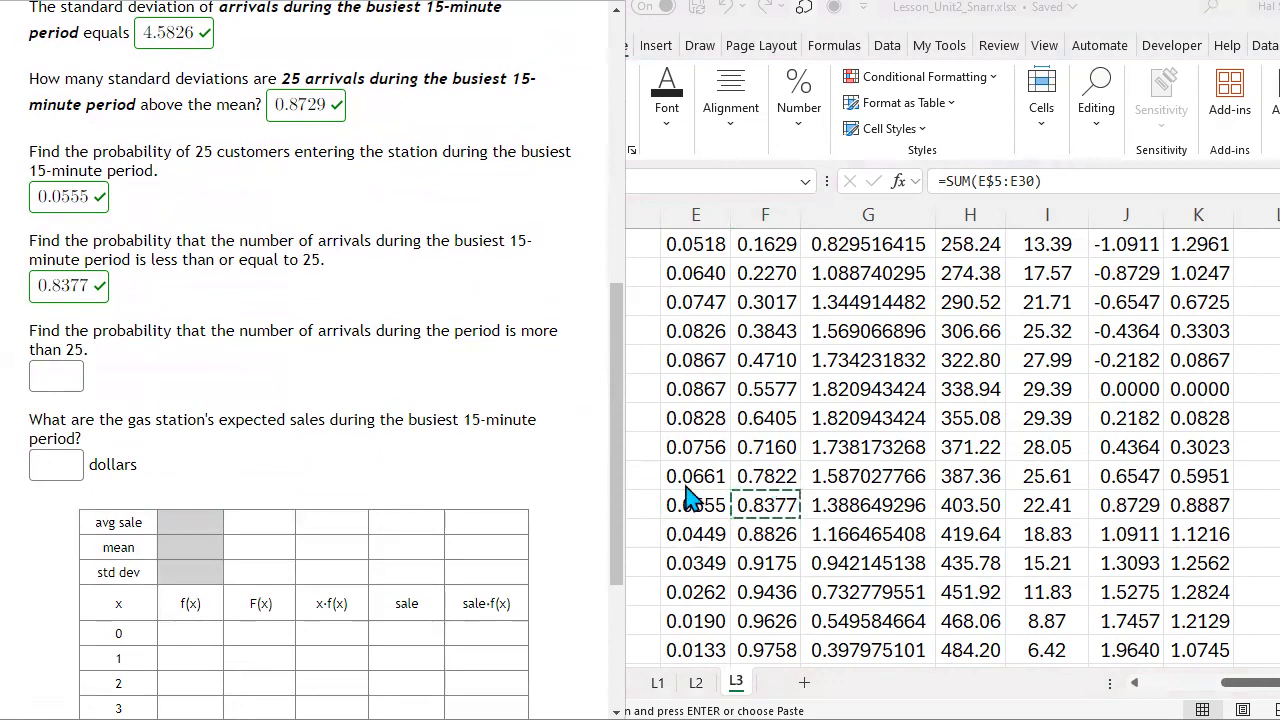
# Delete the empty columns A through C from the L3 sheet.
pyautogui.moveTo(626, 500); pyautogui.dragTo(528, 500)
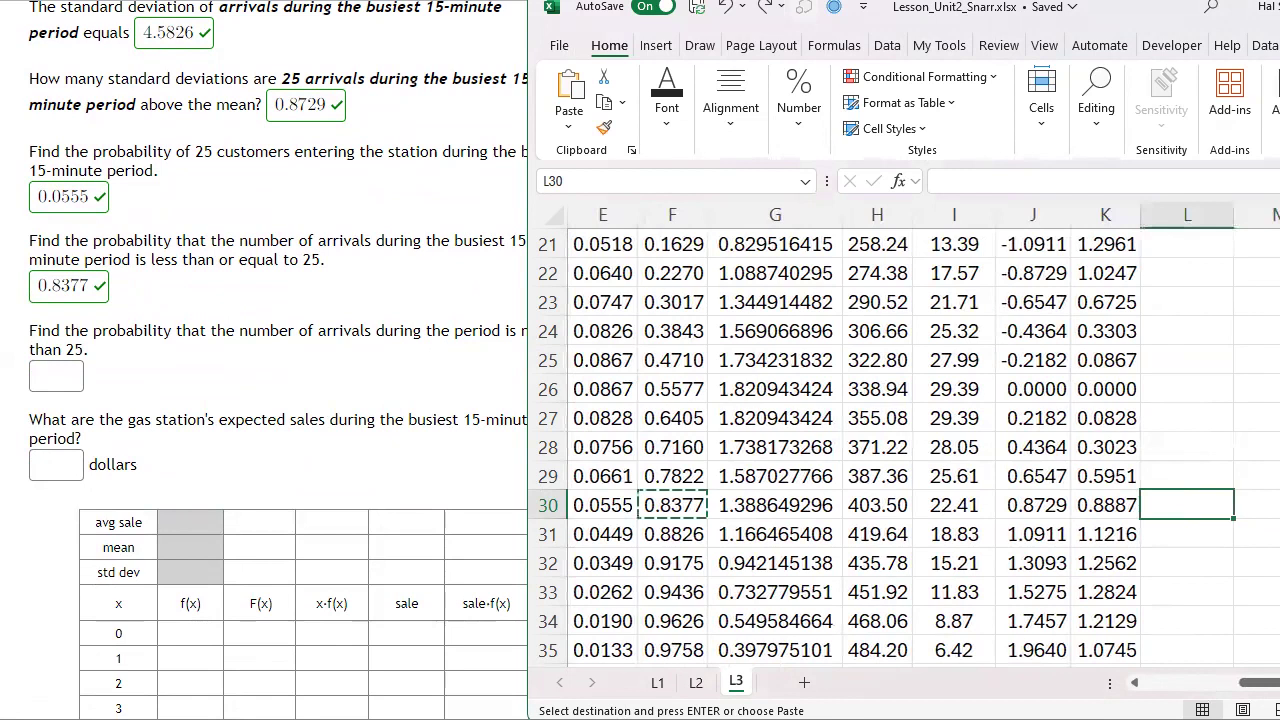
pyautogui.click(1256, 505)
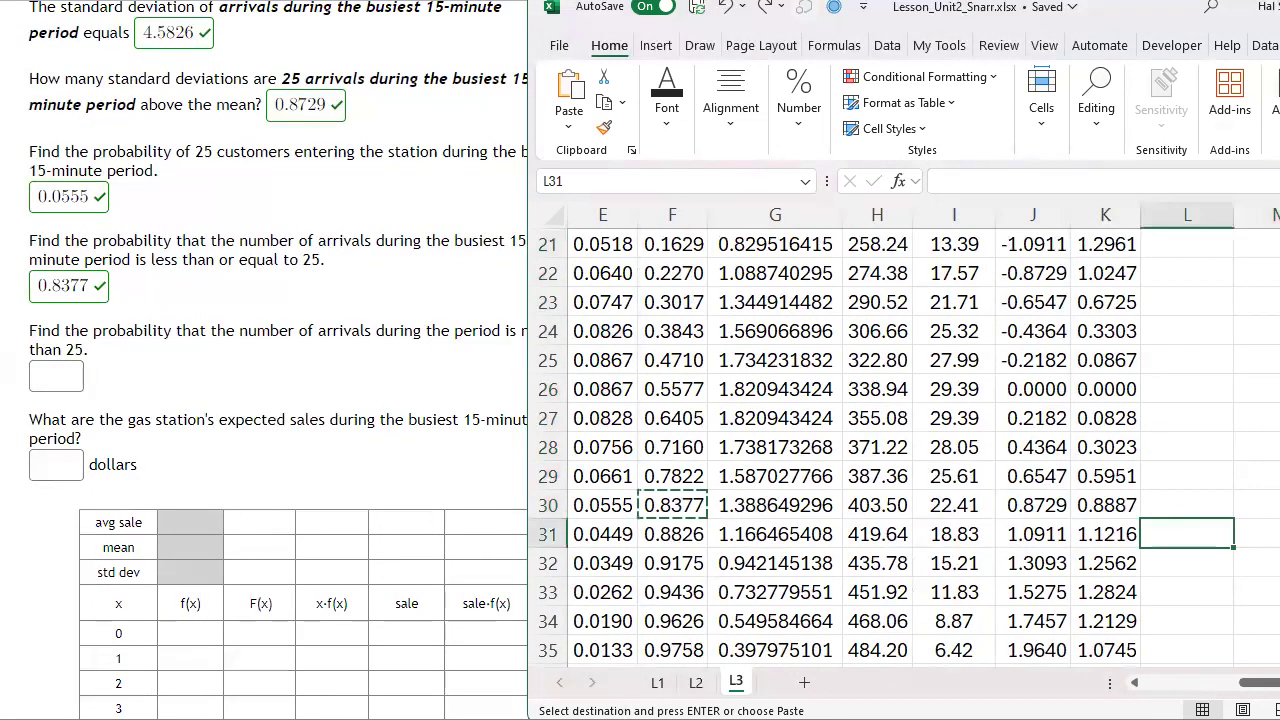
pyautogui.hotkey('ctrl', 'Home')
pyautogui.moveTo(800, 215); pyautogui.dragTo(600, 217)
pyautogui.rightClick(652, 217)
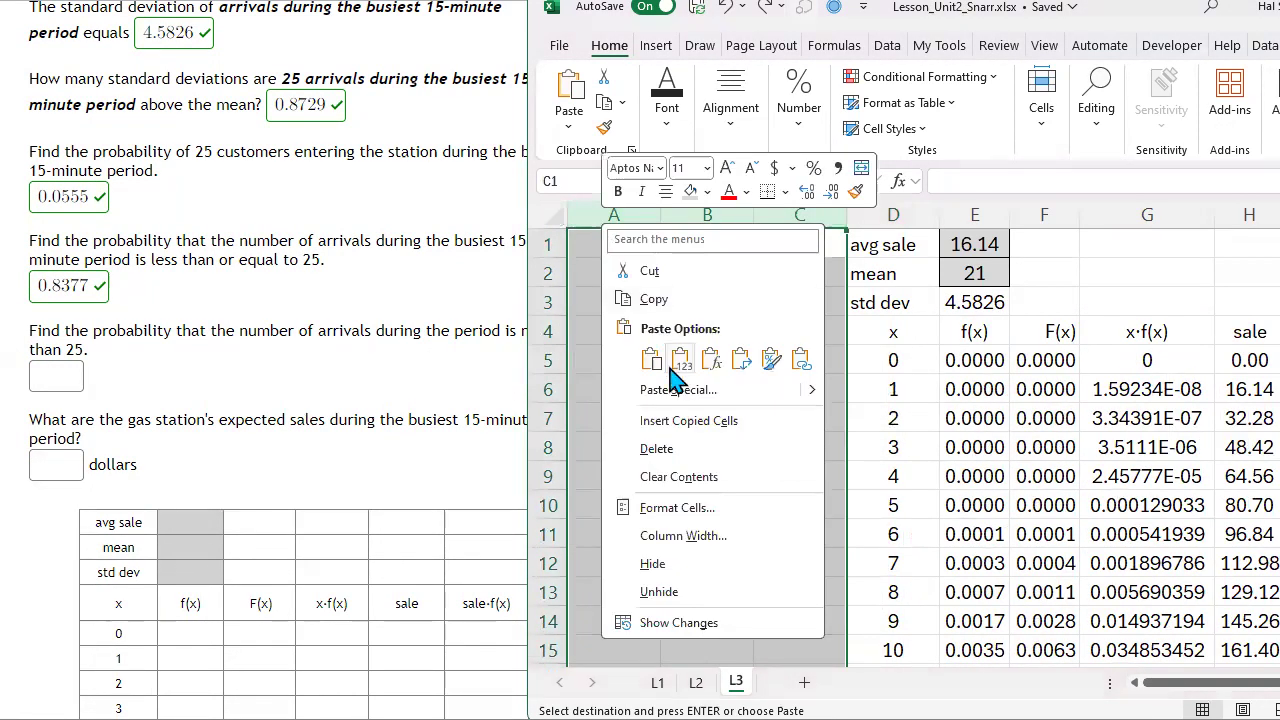
pyautogui.click(684, 458)
# Sum the f(x) values for x = 26 through 45 and enter 0.1623 as the probability of more than 25 arrivals.
pyautogui.scroll(-7, 865, 535)
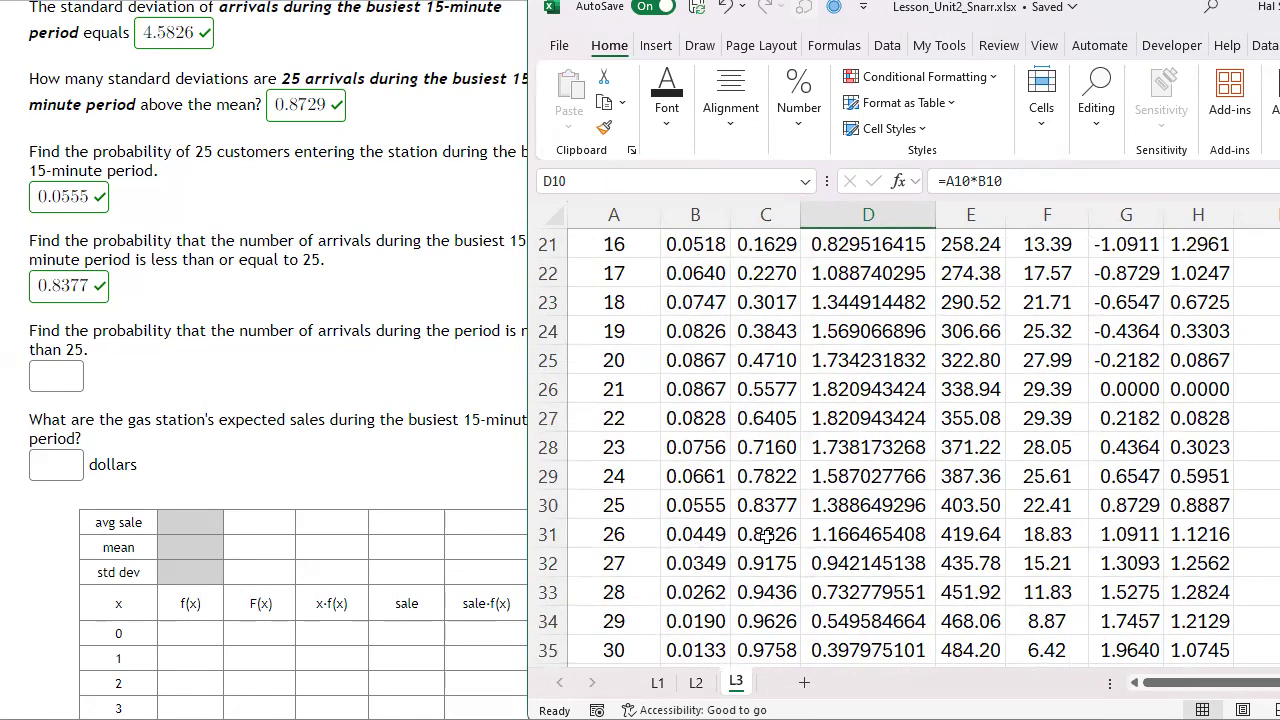
pyautogui.click(710, 535)
pyautogui.moveTo(715, 553); pyautogui.dragTo(697, 533)
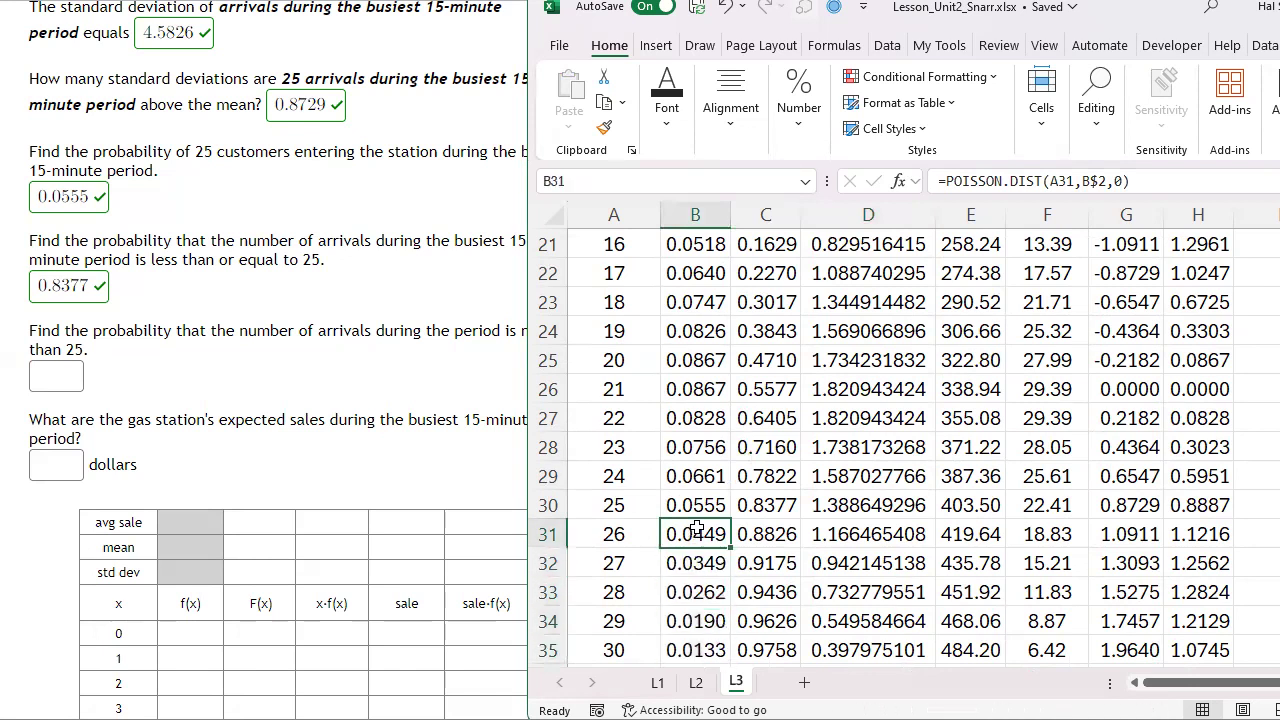
pyautogui.click(686, 505)
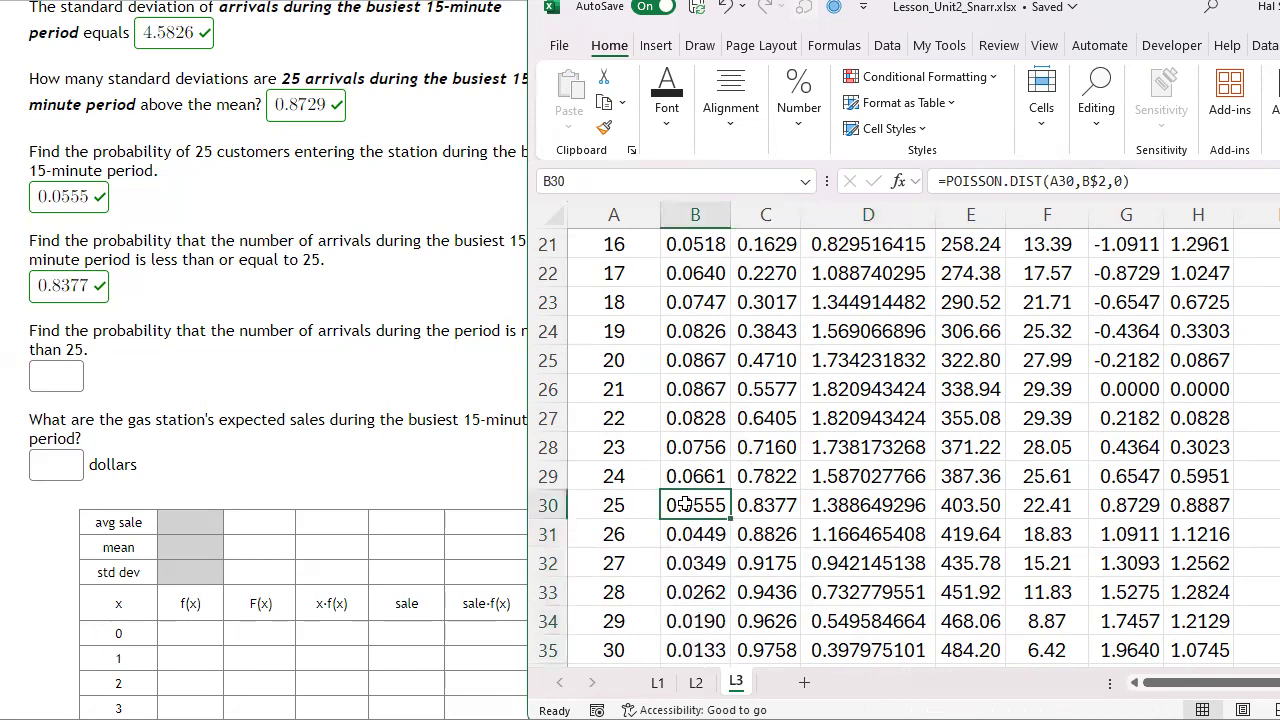
pyautogui.click(703, 534)
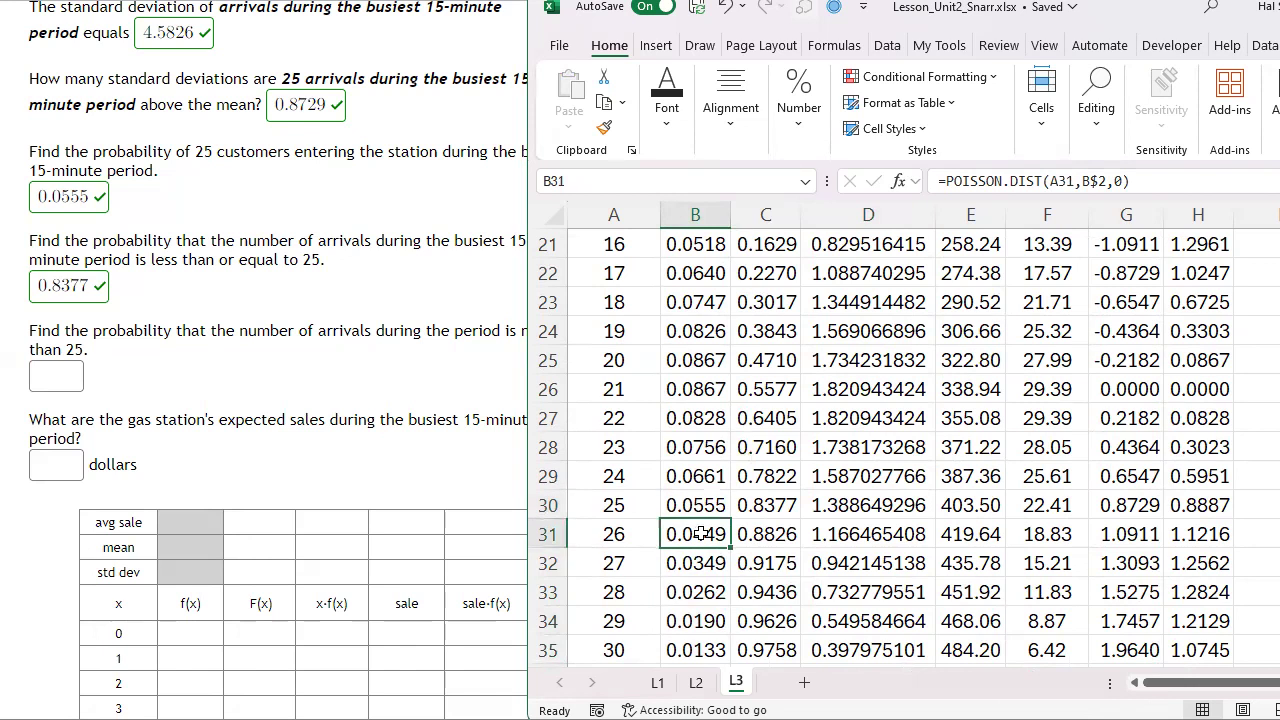
pyautogui.moveTo(703, 534); pyautogui.dragTo(676, 560)
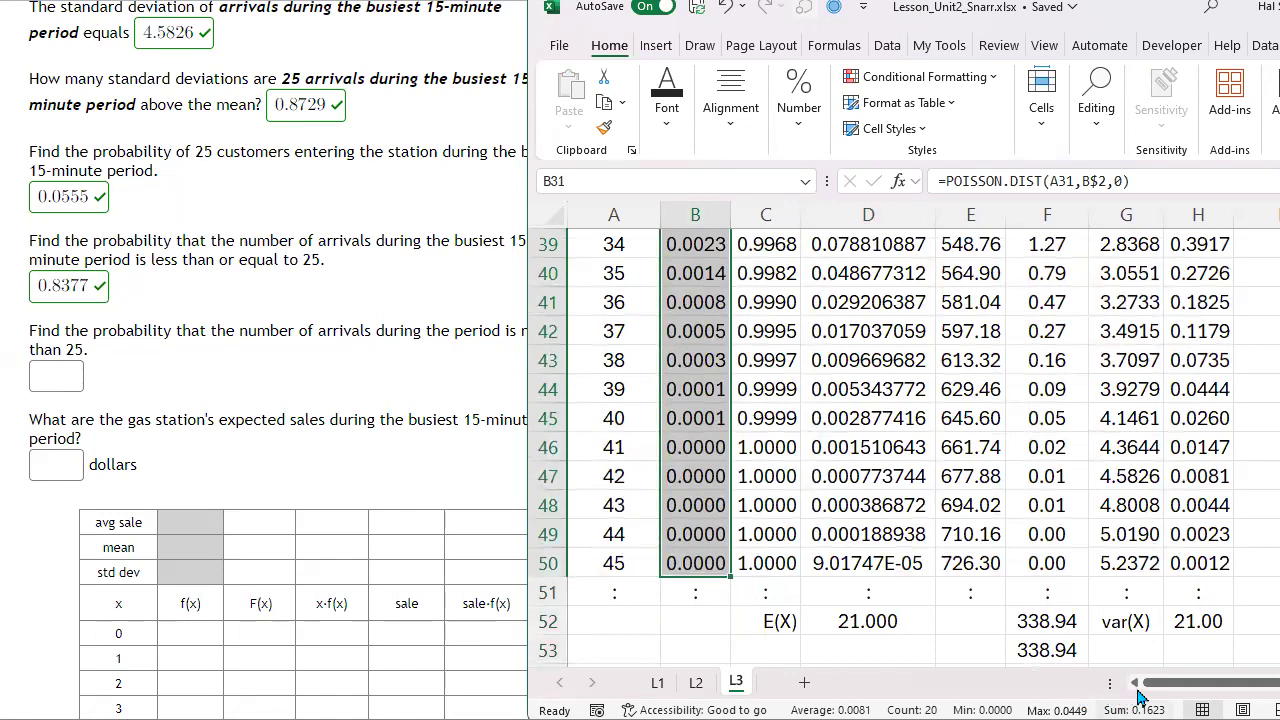
pyautogui.click(100, 378)
pyautogui.write('0.1623')
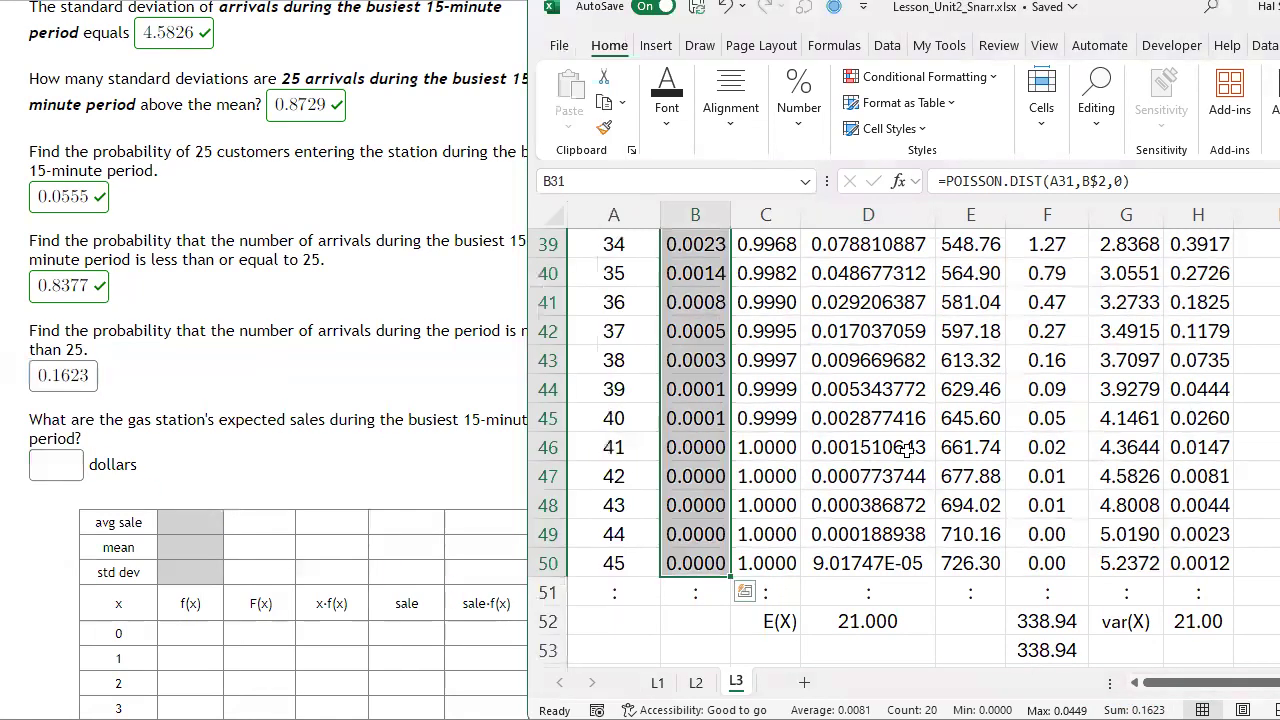
# Enter the complement formula =1-C30 in I31 to check the probability of more than 25 arrivals.
pyautogui.doubleClick(90, 285)
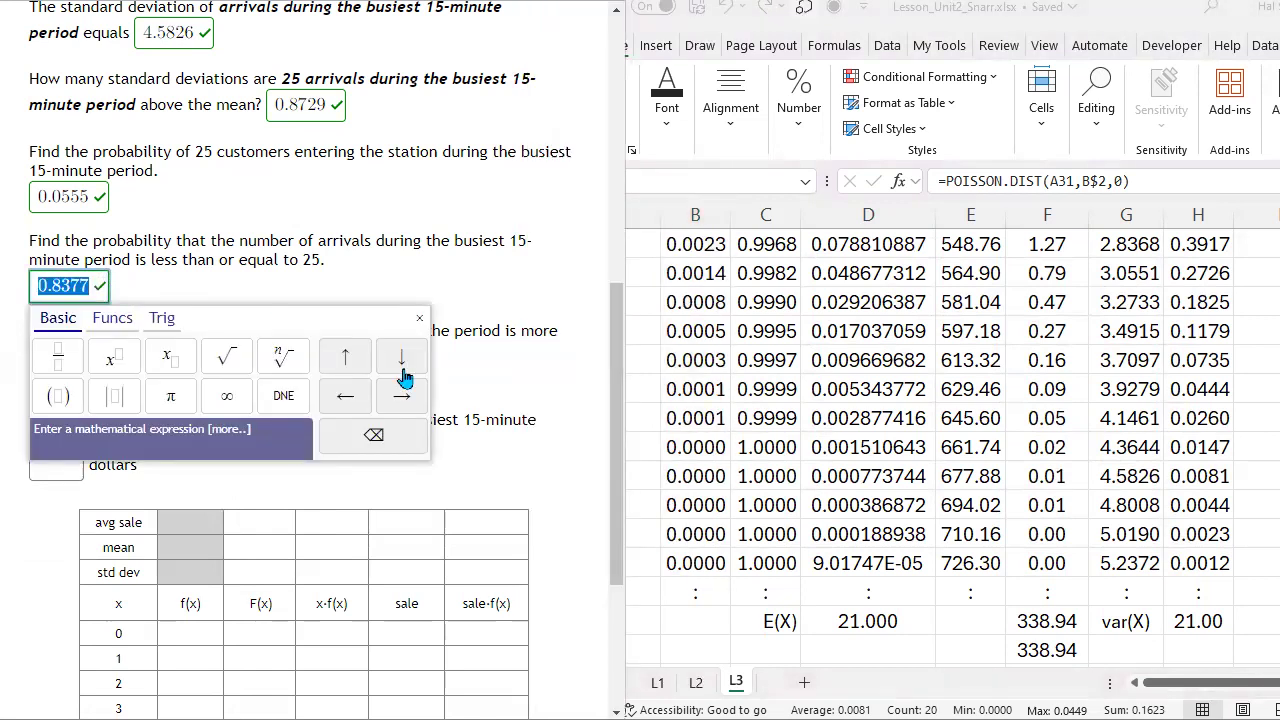
pyautogui.hotkey('alt', 'Tab')
pyautogui.scroll(5, 778, 447)
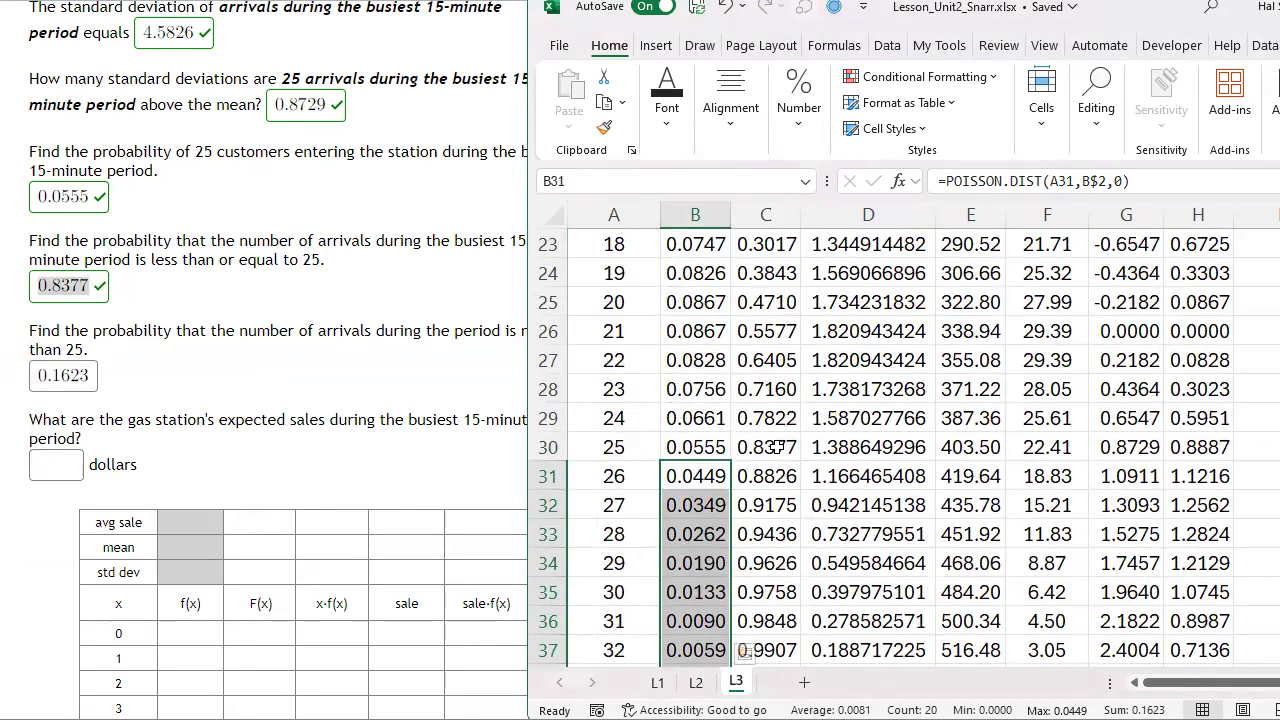
pyautogui.click(1255, 476)
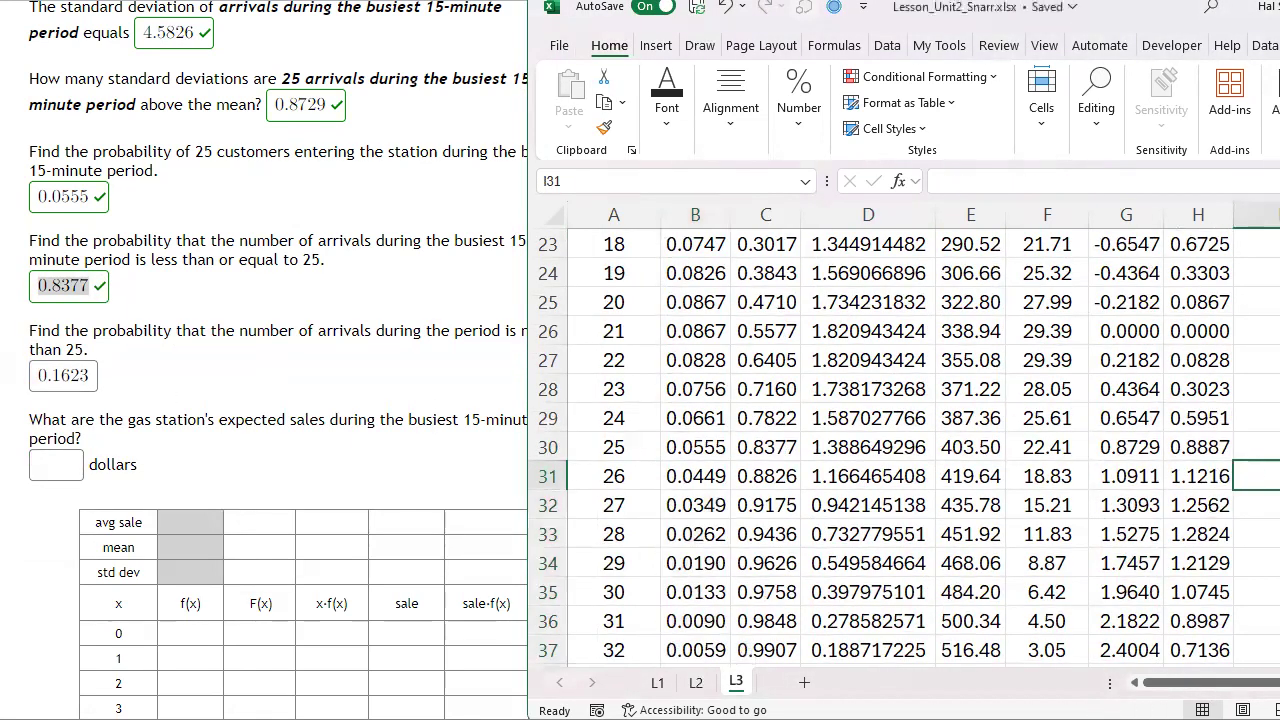
pyautogui.write('=1-')
pyautogui.press('Up')
pyautogui.press('Left')
pyautogui.press('Left')
pyautogui.press('Left')
pyautogui.press('Left')
pyautogui.press('Left')
pyautogui.press('Left')
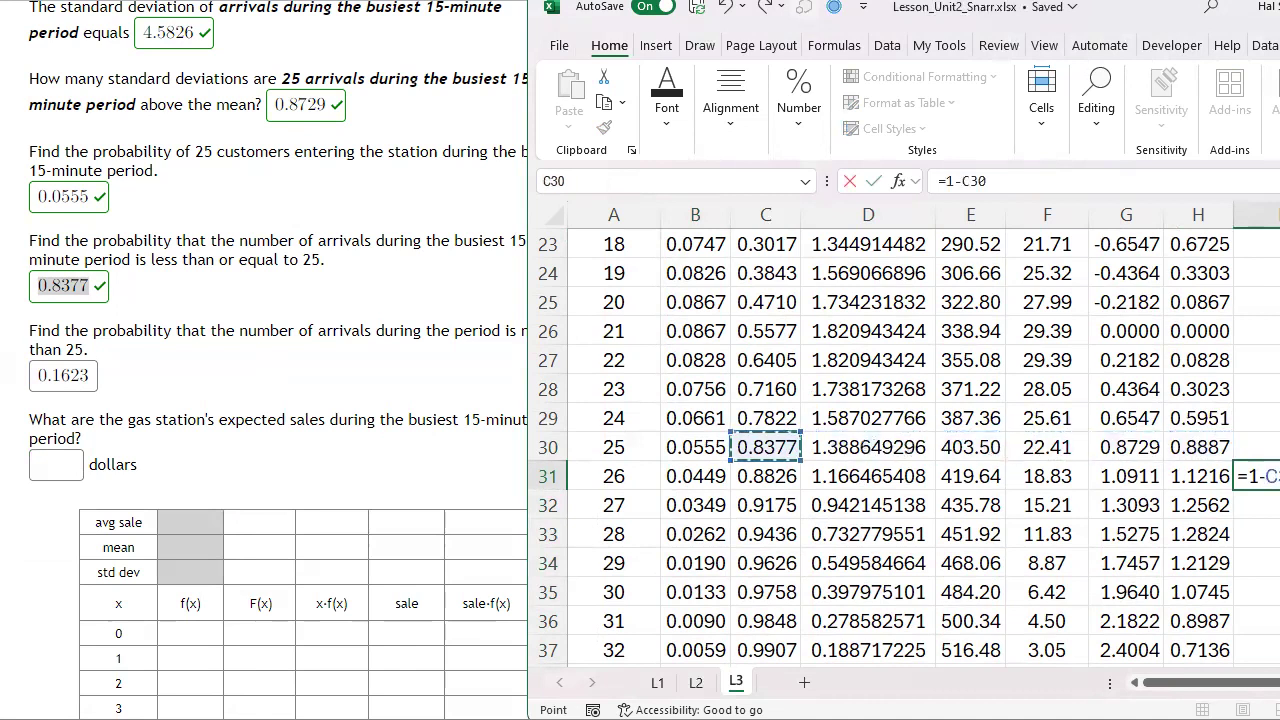
pyautogui.click(1252, 476)
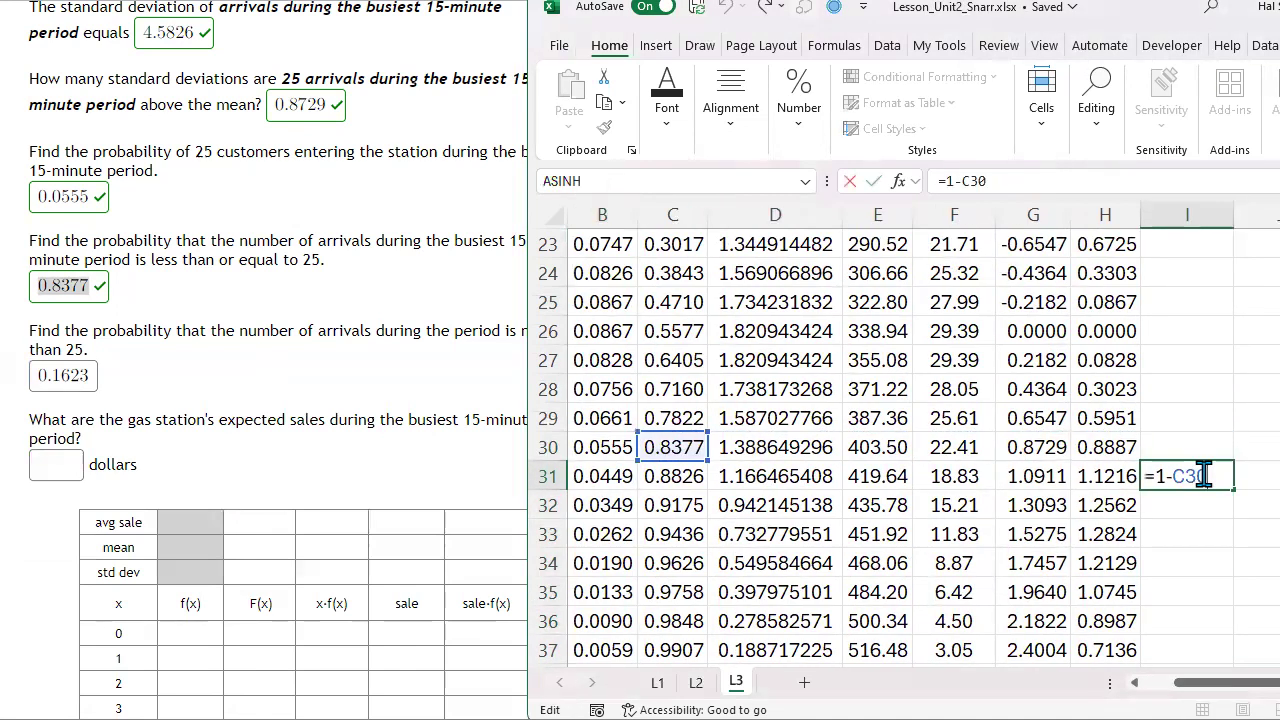
pyautogui.press('Return')
pyautogui.press('Left')
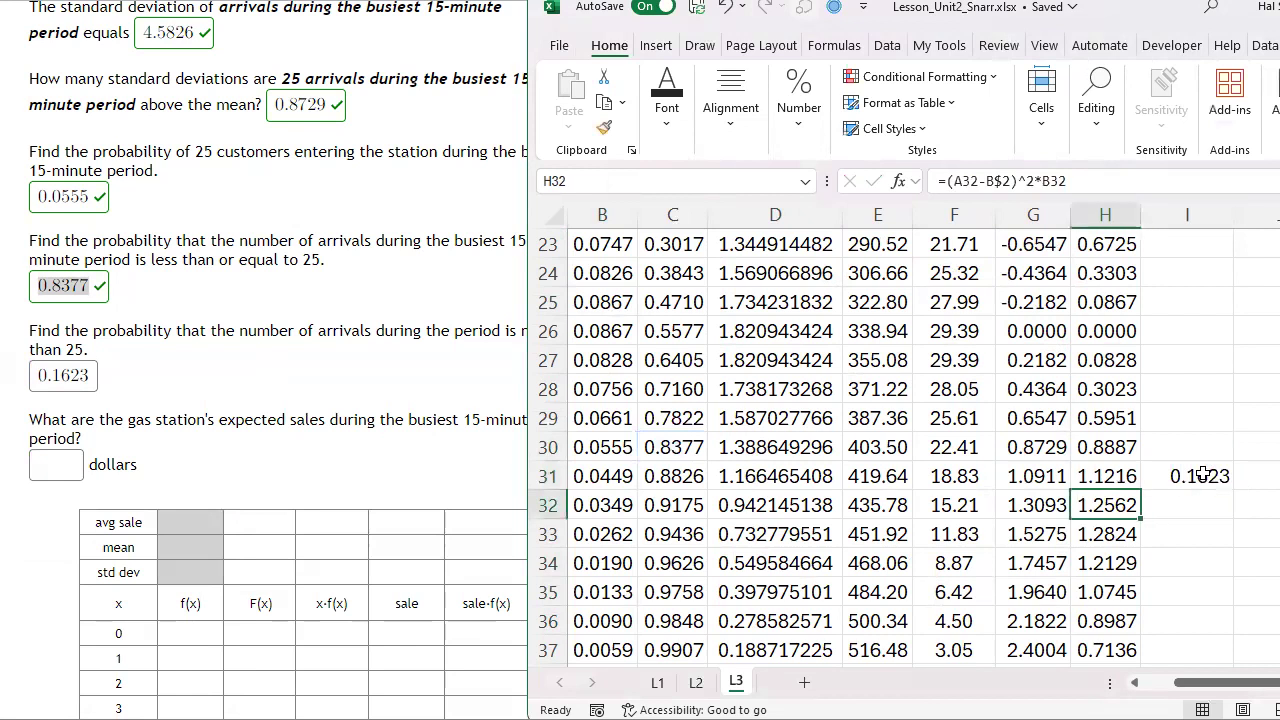
# Compare the sum of f(x) for x = 26 through 45 with the entered answer for more than 25 arrivals.
pyautogui.press('Left')
pyautogui.press('Left')
pyautogui.press('Left')
pyautogui.press('Left')
pyautogui.click(369, 280)
pyautogui.click(73, 284)
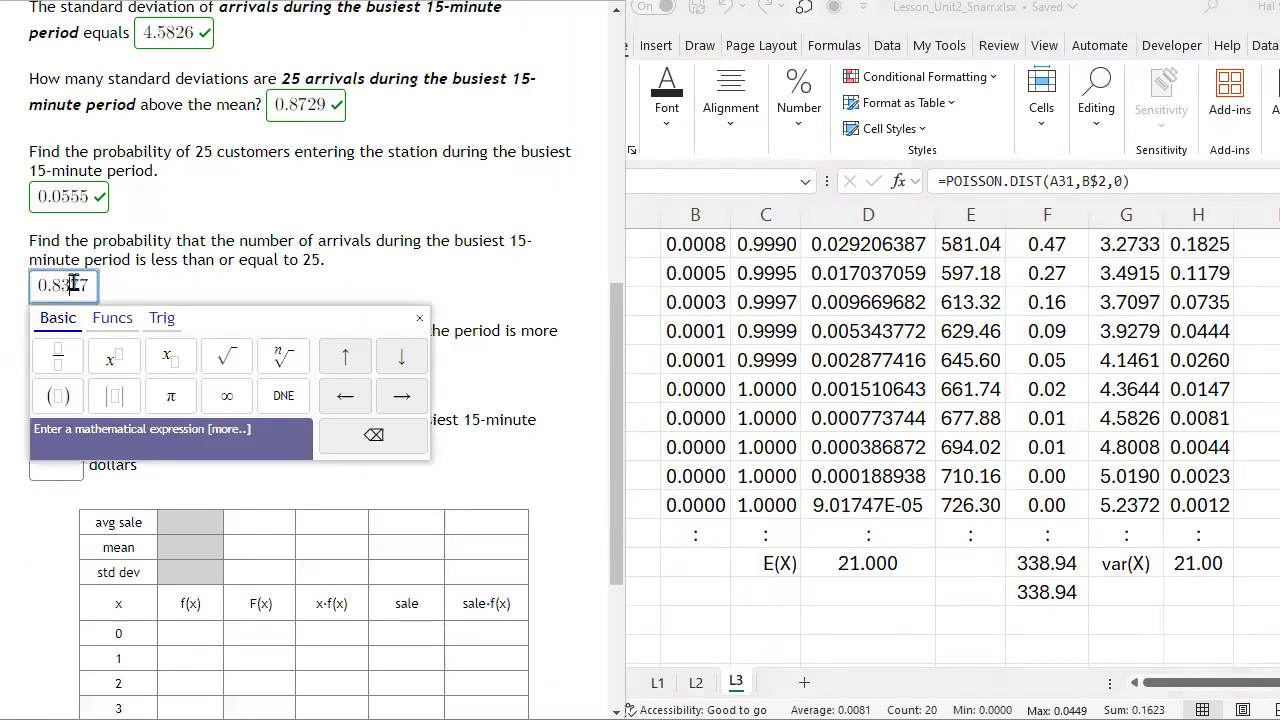
pyautogui.click(66, 375)
# Extend the probability table through x = 52 in row 57 by filling the x = 44 and 45 rows down.
pyautogui.click(905, 395)
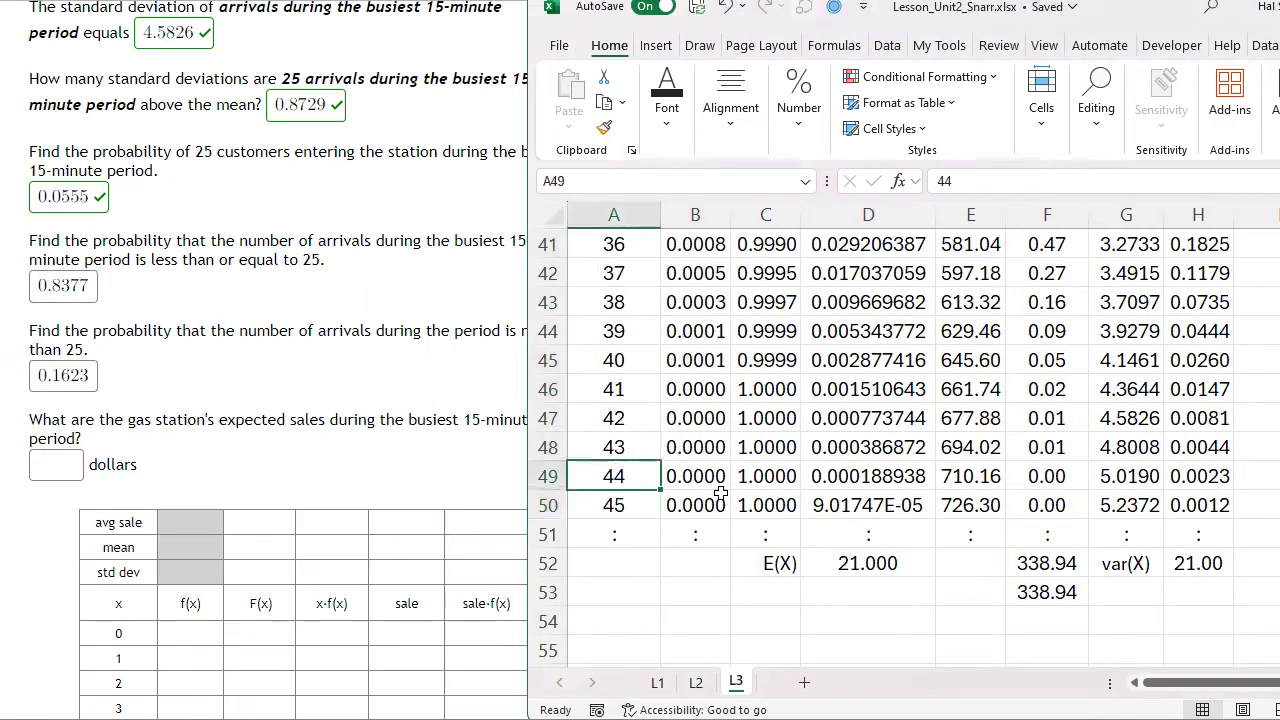
pyautogui.moveTo(614, 476); pyautogui.dragTo(1241, 631)
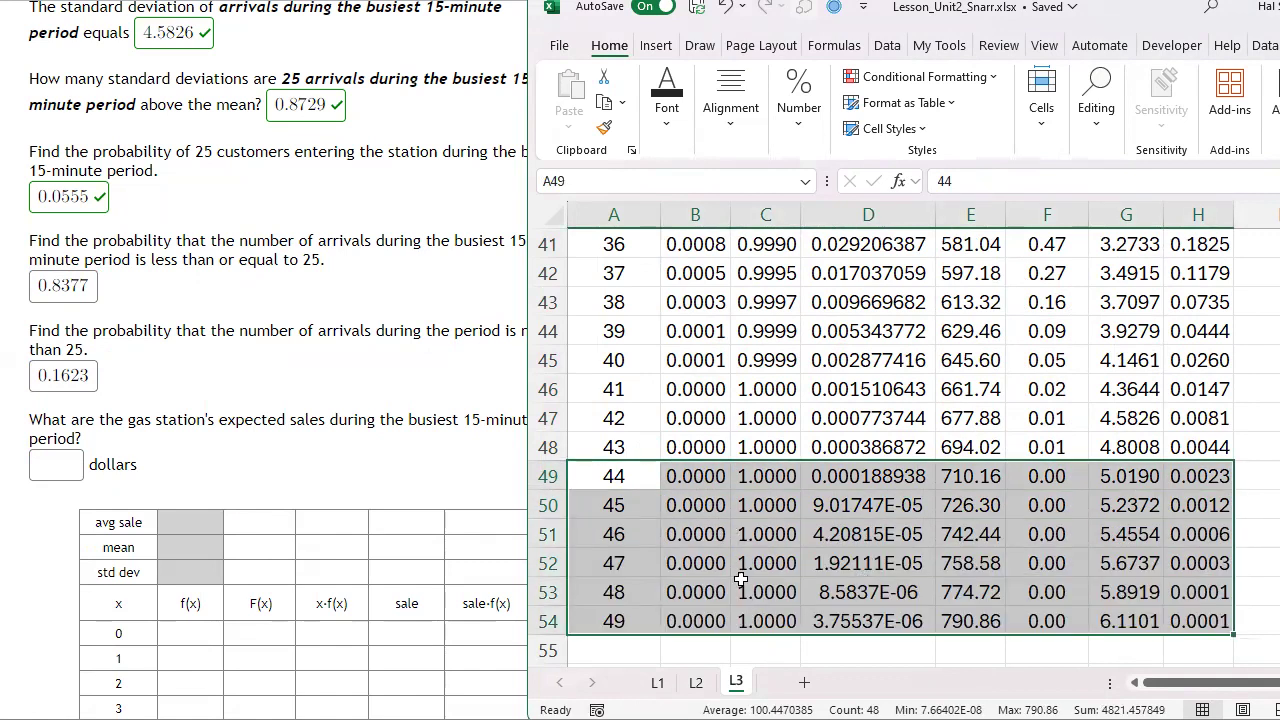
pyautogui.scroll(-2, 1115, 580)
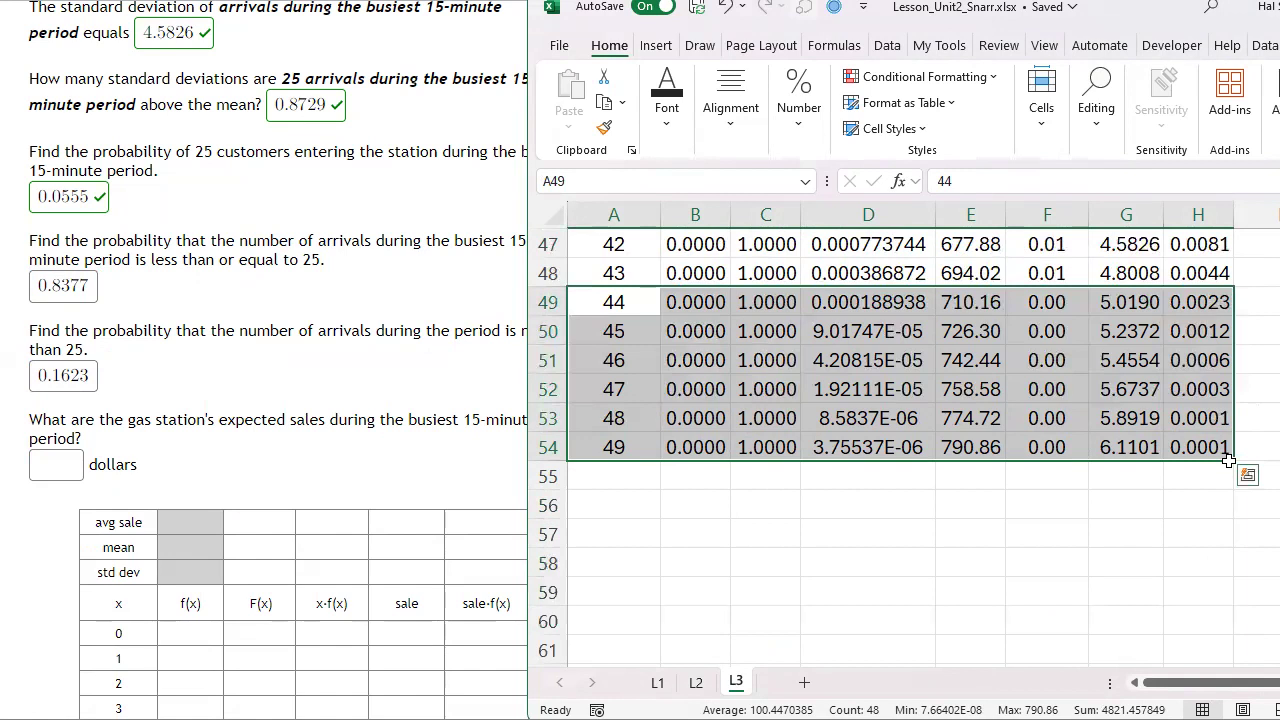
pyautogui.moveTo(1228, 460); pyautogui.dragTo(1238, 550)
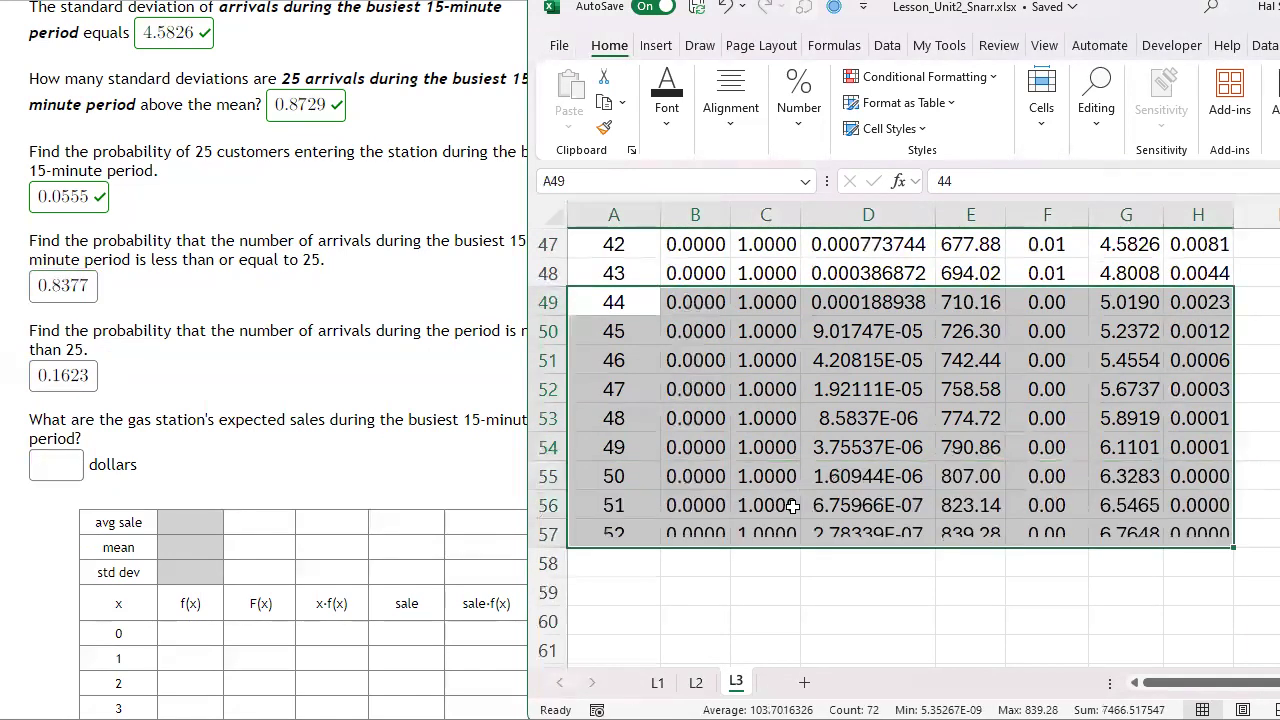
# Sum the f(x) values for x = 26 through 52 in B31:B57 to recheck the probability of more than 25 arrivals.
pyautogui.moveTo(700, 534); pyautogui.dragTo(698, 445)
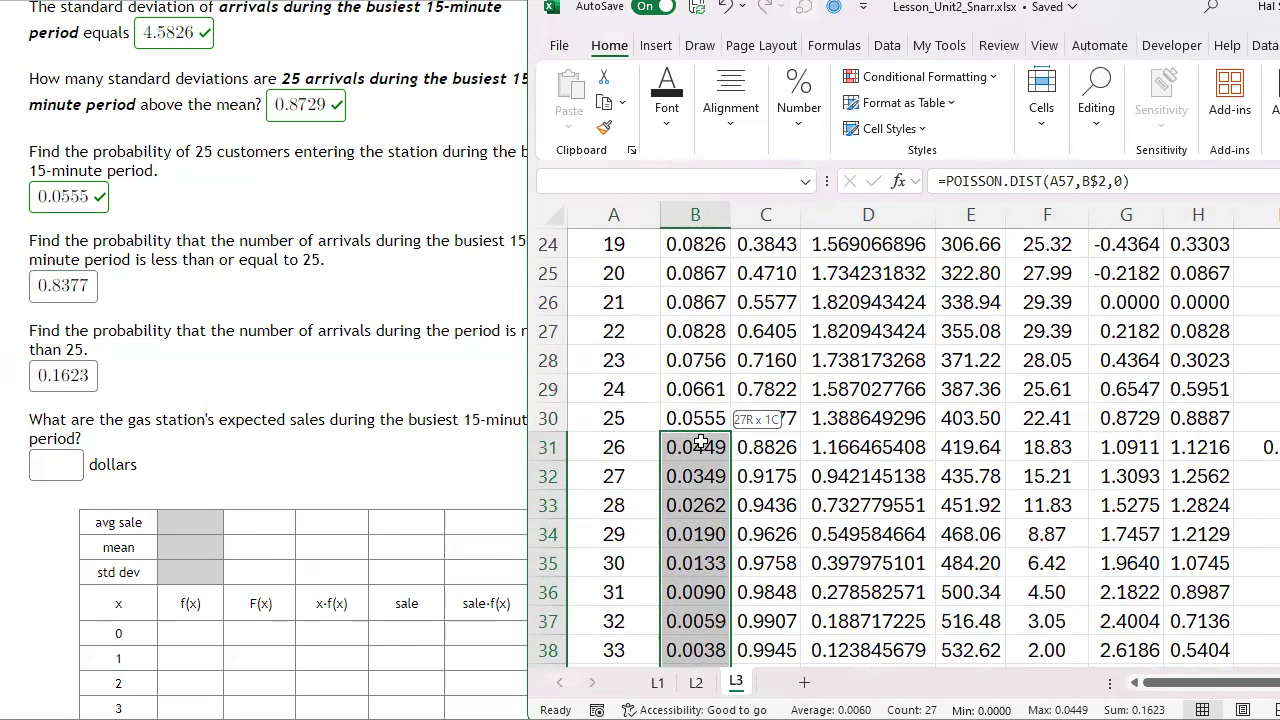
pyautogui.moveTo(705, 440); pyautogui.dragTo(705, 440)
pyautogui.scroll(-9, 700, 425)
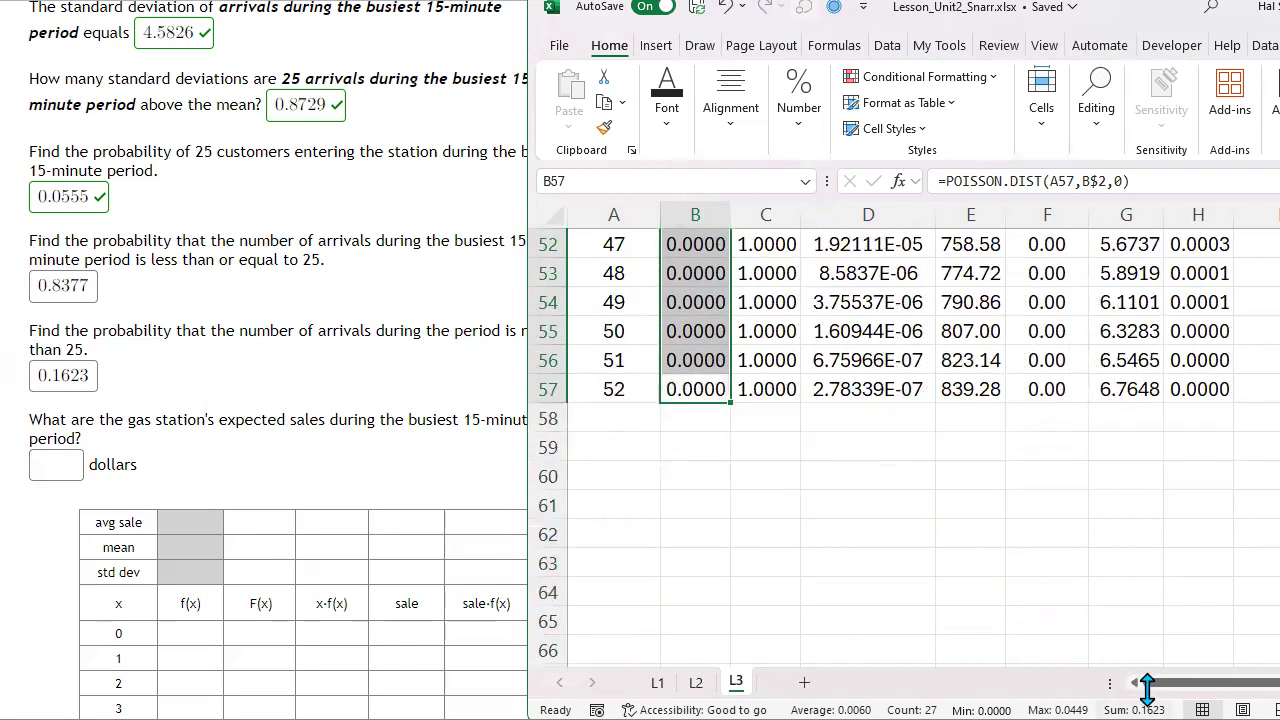
pyautogui.click(58, 458)
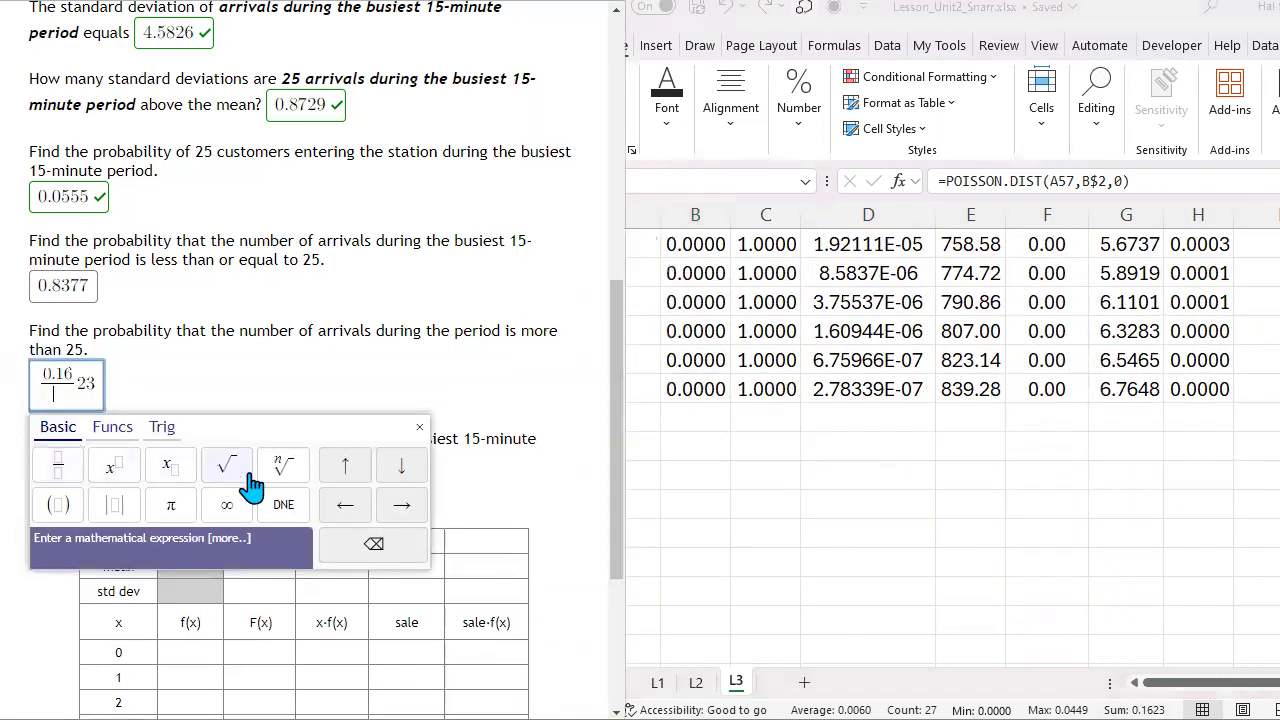
pyautogui.click(473, 364)
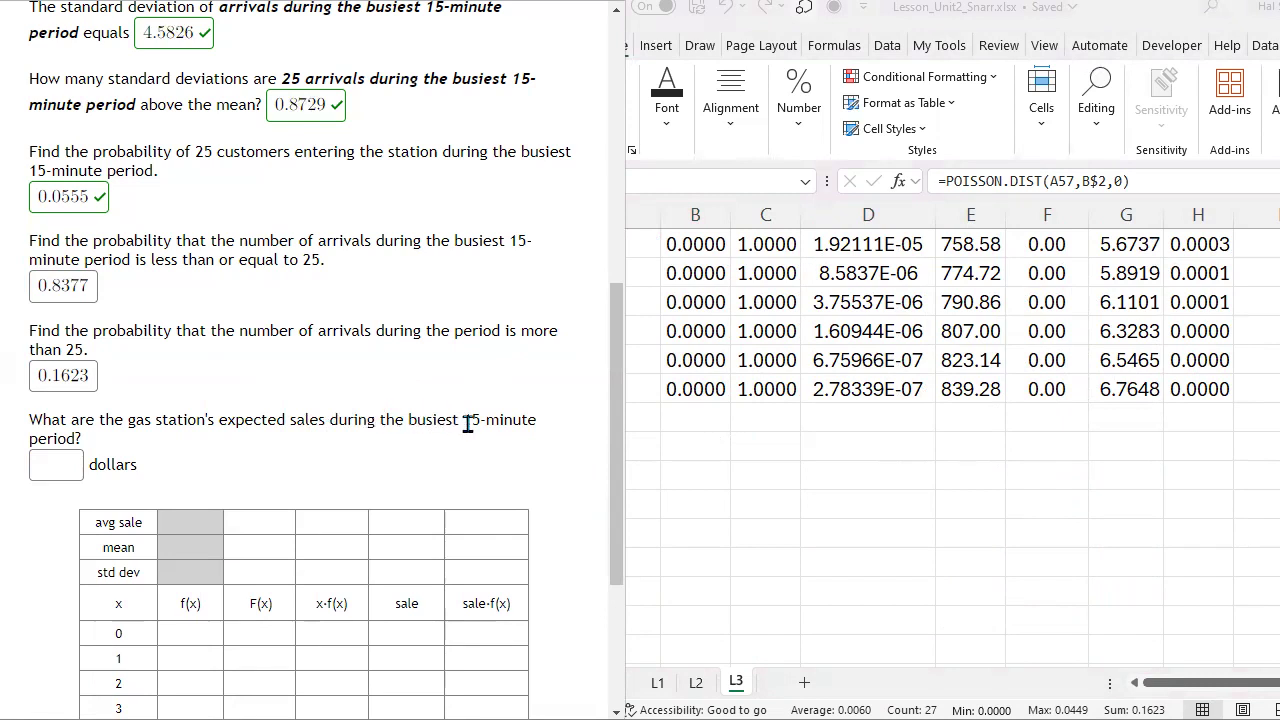
# Switch to the Excel workbook and undo the extension of the probability table beyond x = 45.
pyautogui.hotkey('alt', 'Tab')
pyautogui.scroll(4, 1133, 460)
pyautogui.scroll(13, 1133, 460)
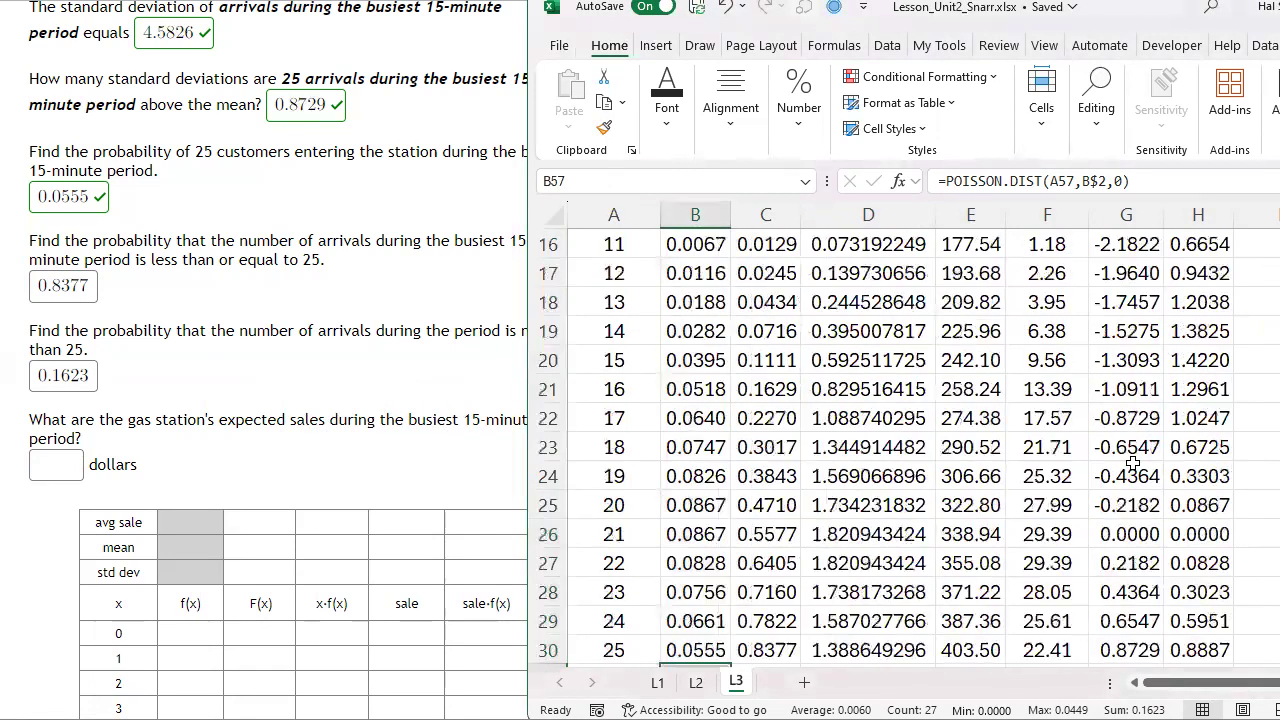
pyautogui.scroll(-19, 1045, 418)
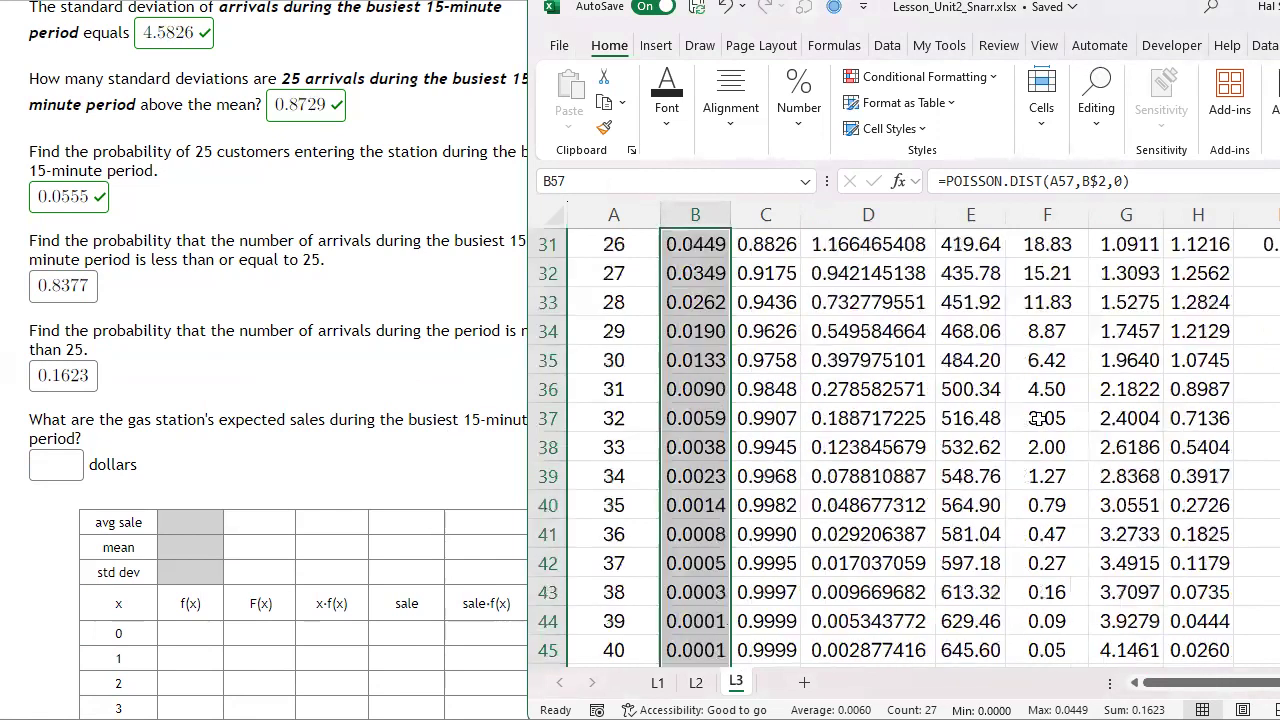
pyautogui.click(1045, 418)
pyautogui.scroll(3, 1050, 418)
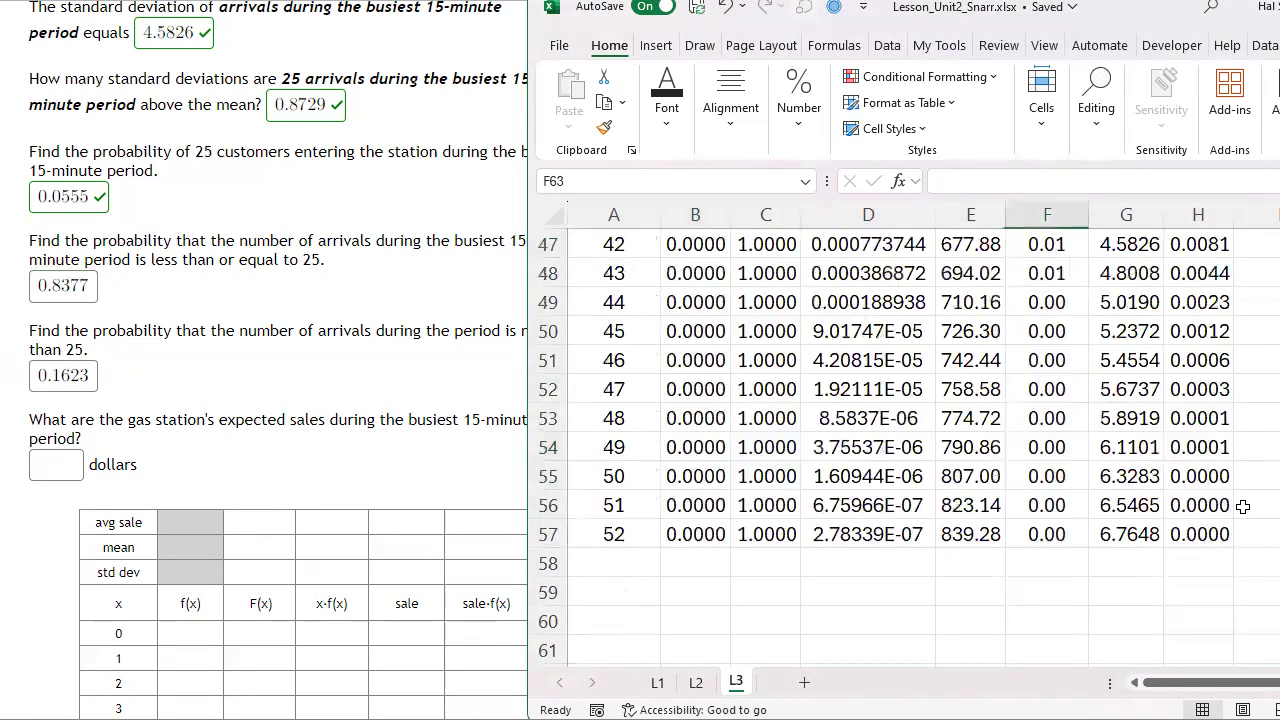
pyautogui.moveTo(614, 302); pyautogui.dragTo(1198, 447)
pyautogui.scroll(-1, 1255, 539)
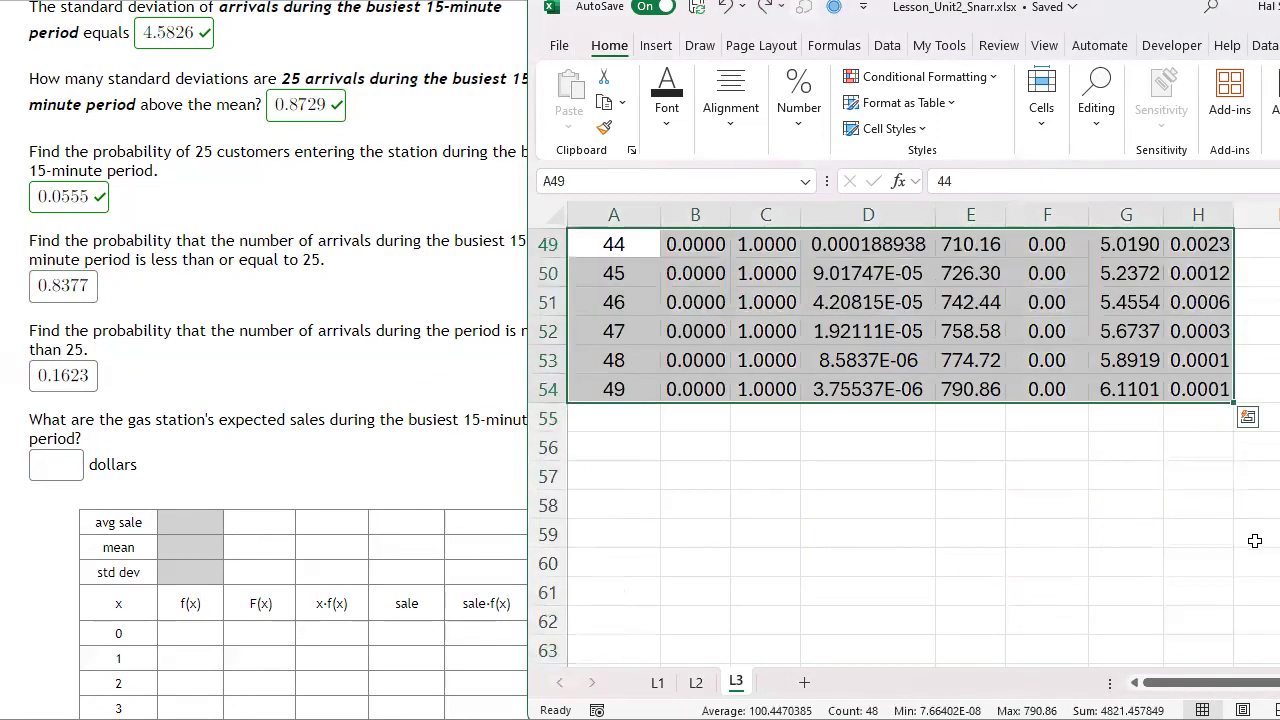
pyautogui.hotkey('ctrl', 'z')
pyautogui.scroll(2, 1100, 507)
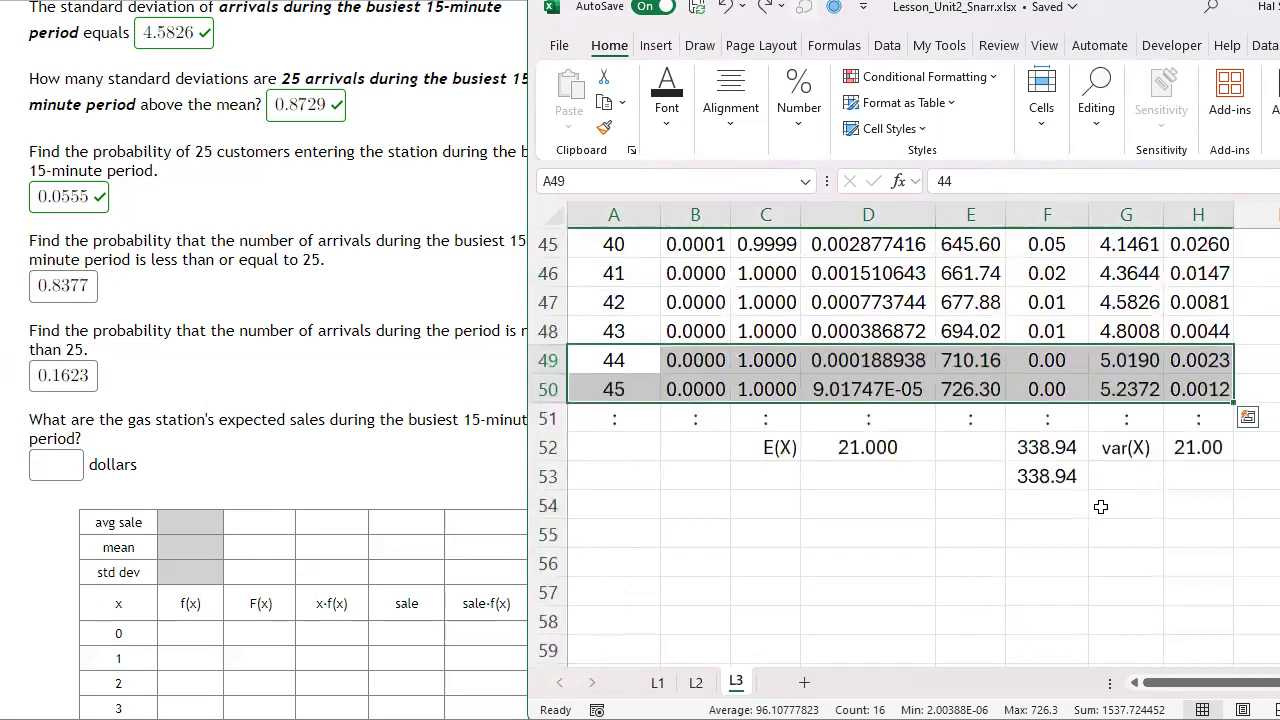
# Examine the expected sales formula in F52 and the sale·f(x) range it sums, leaving it unchanged.
pyautogui.click(1063, 447)
pyautogui.press('F2')
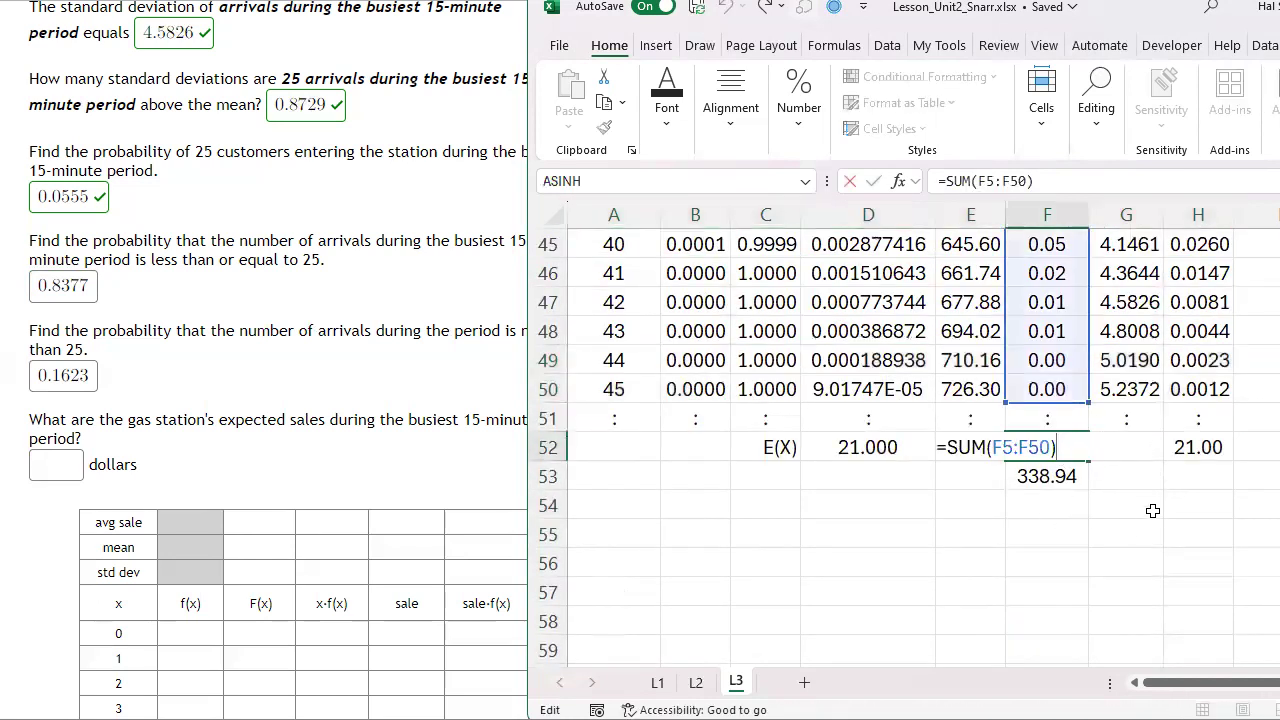
pyautogui.scroll(15, 1148, 529)
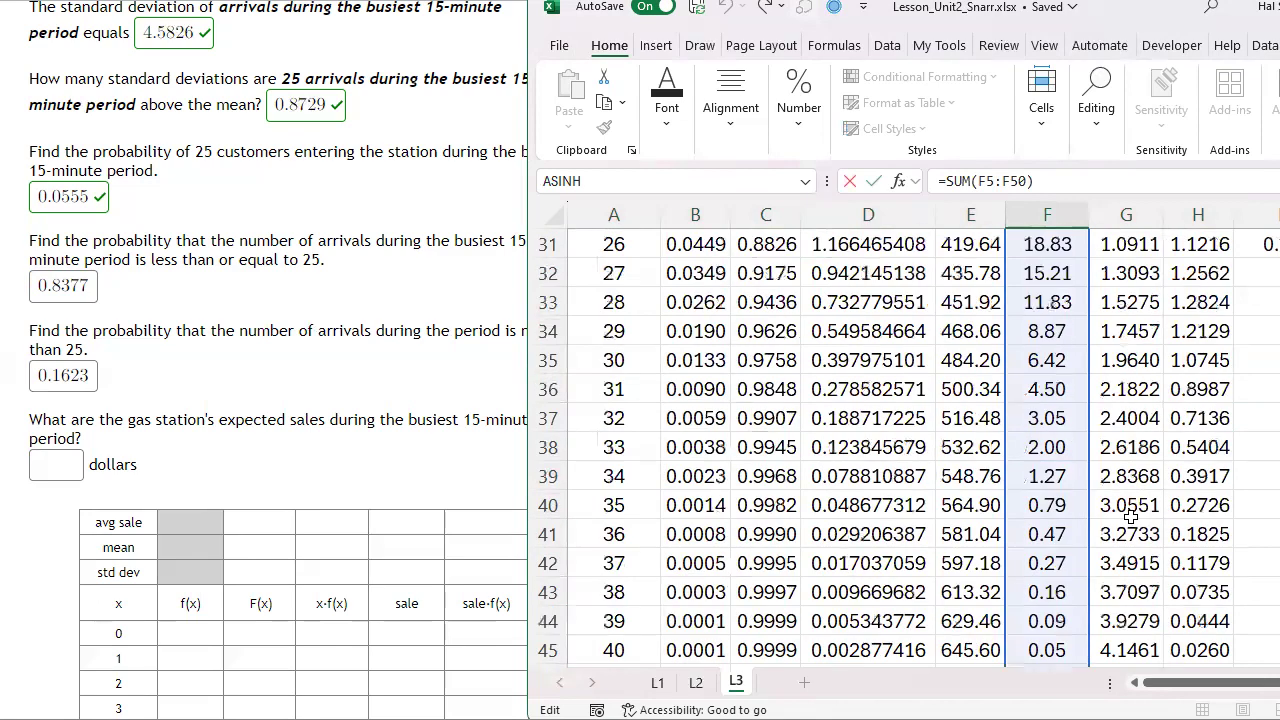
pyautogui.scroll(-16, 1137, 515)
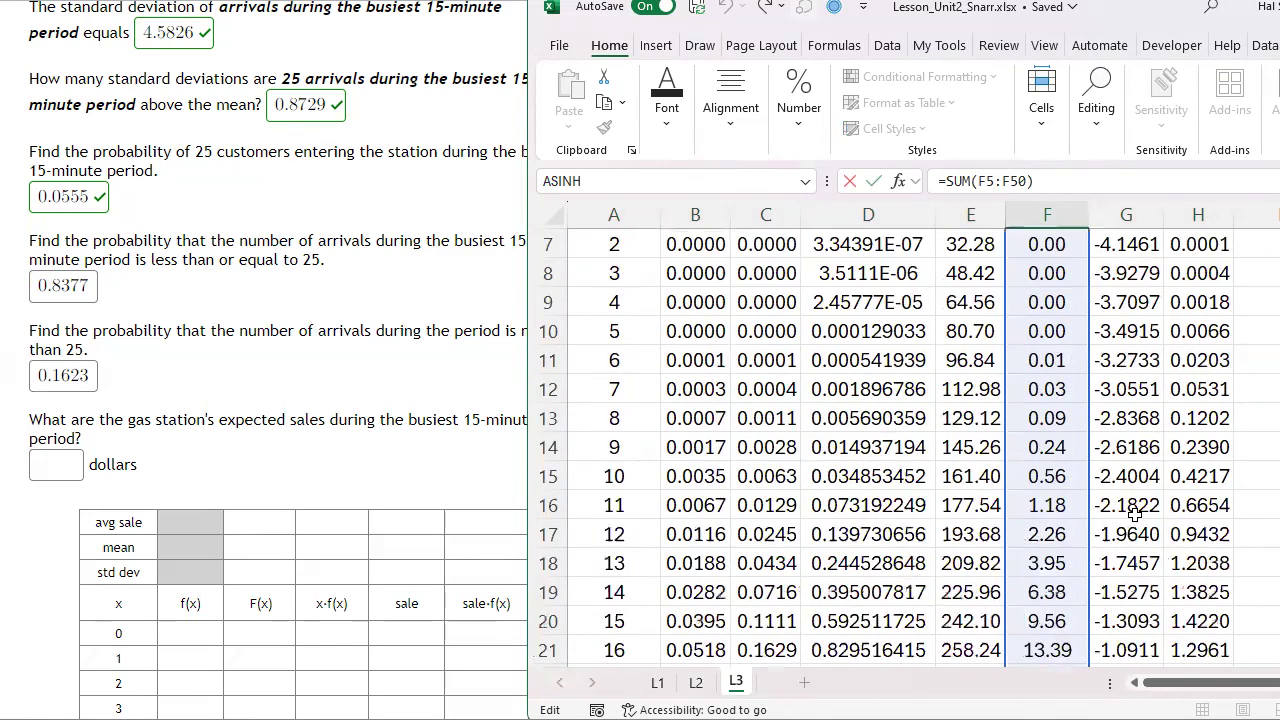
pyautogui.scroll(5, 1136, 506)
pyautogui.scroll(11, 1137, 505)
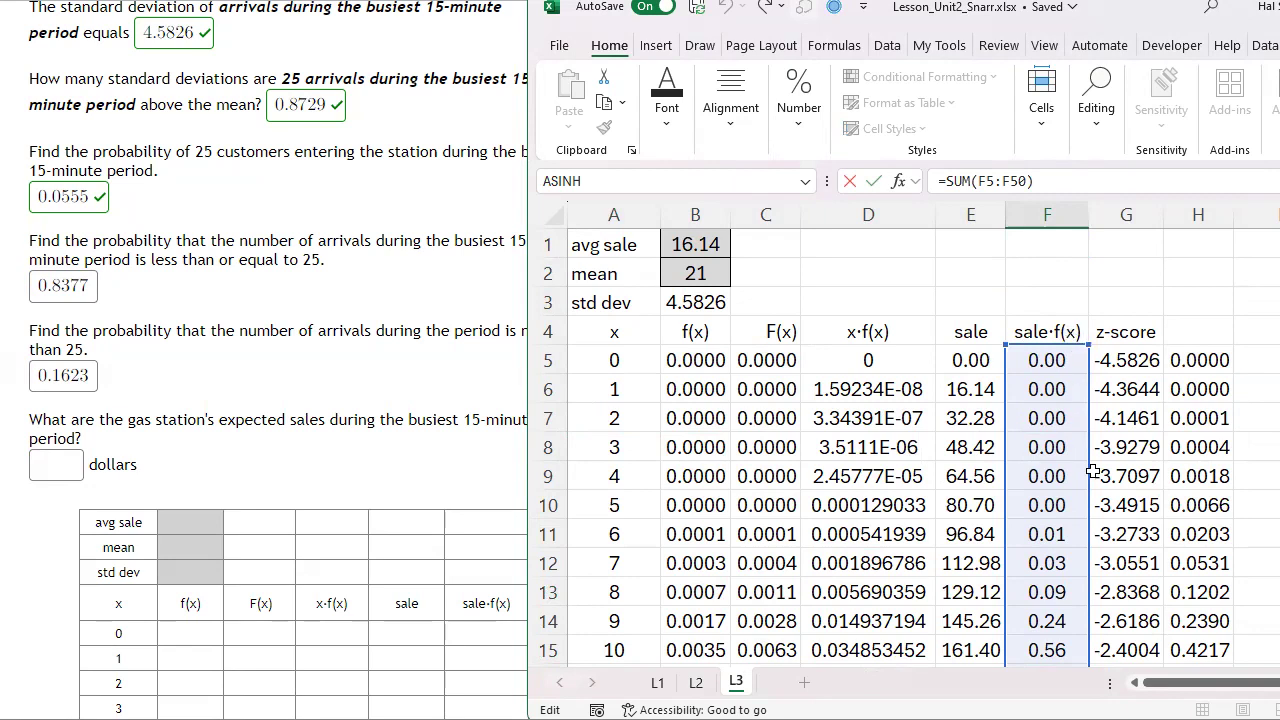
pyautogui.press('Return')
# Check which input cells the alternative expected sales formula in F53 multiplies, leaving it unchanged.
pyautogui.doubleClick(1050, 649)
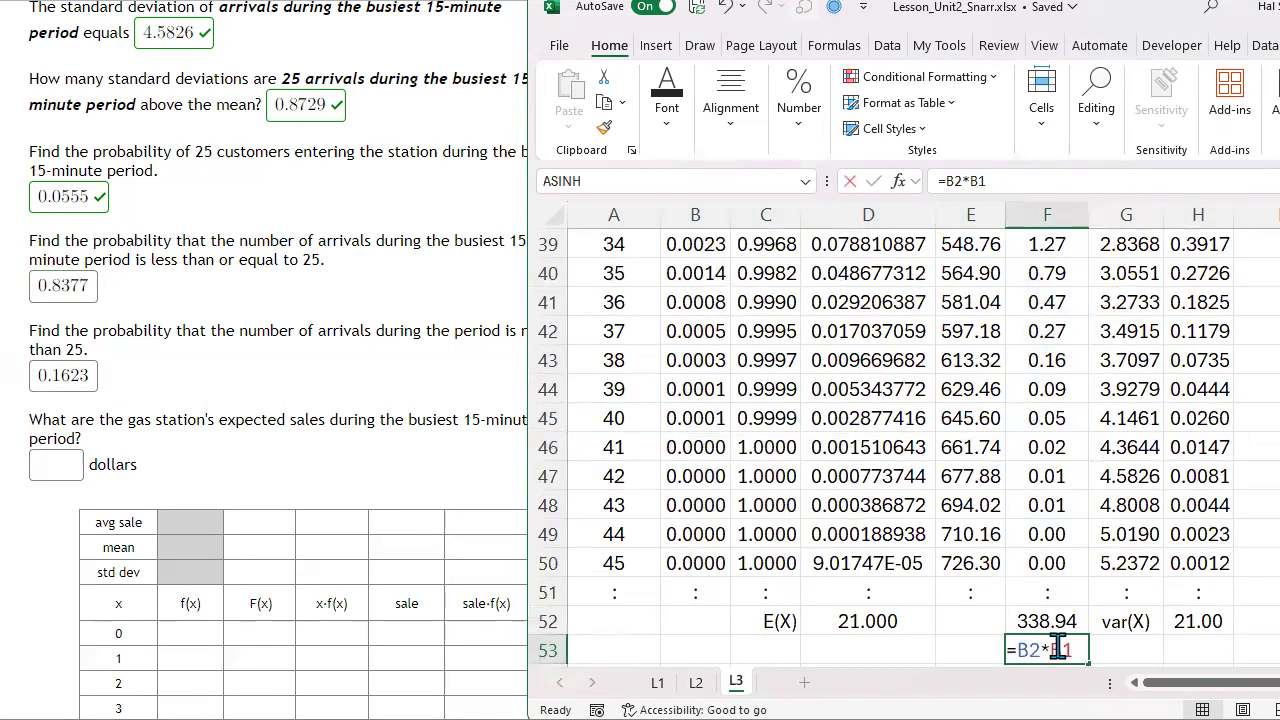
pyautogui.scroll(13, 932, 525)
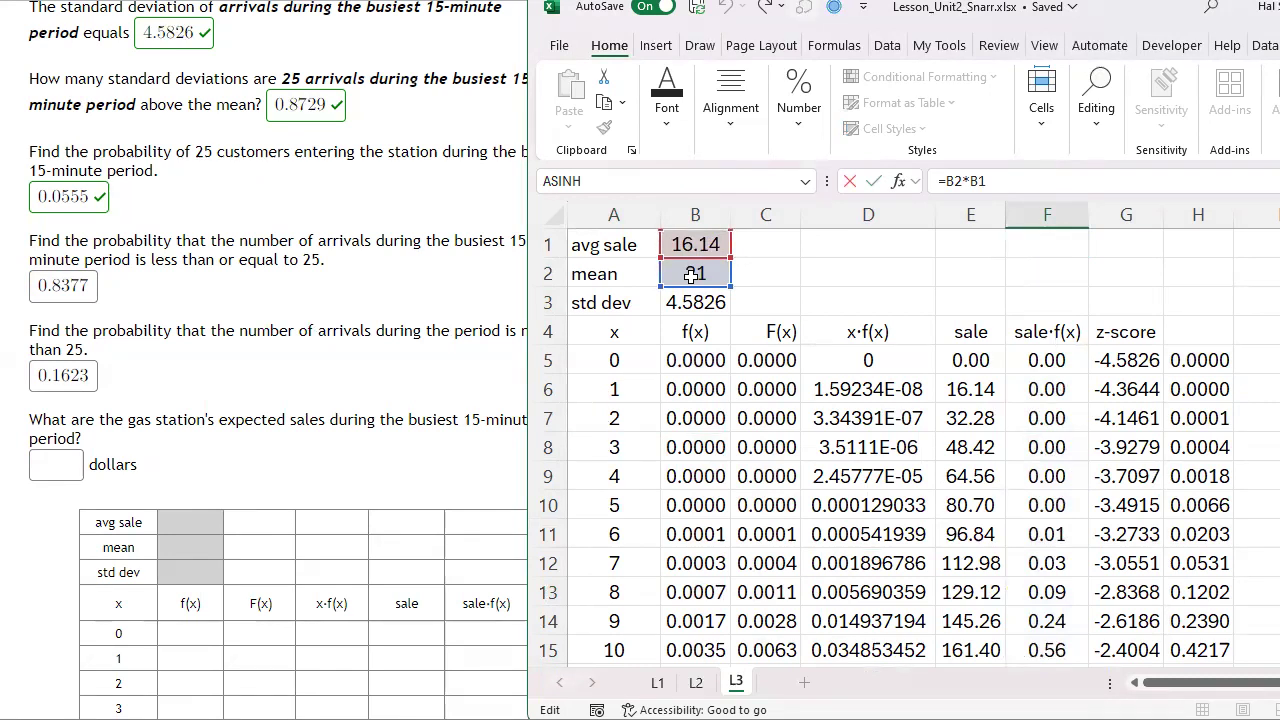
pyautogui.press('Return')
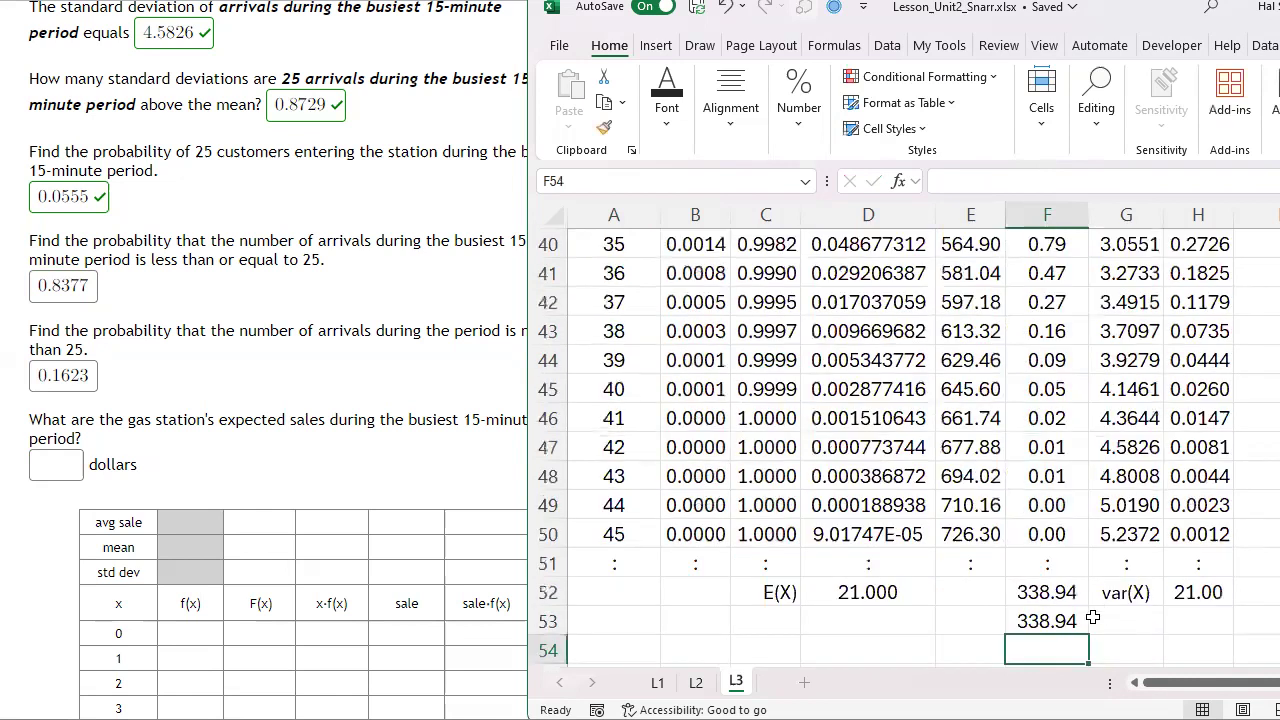
# Copy the expected sales value from F52 and enter 338.94 as the expected sales answer in dollars.
pyautogui.click(1060, 604)
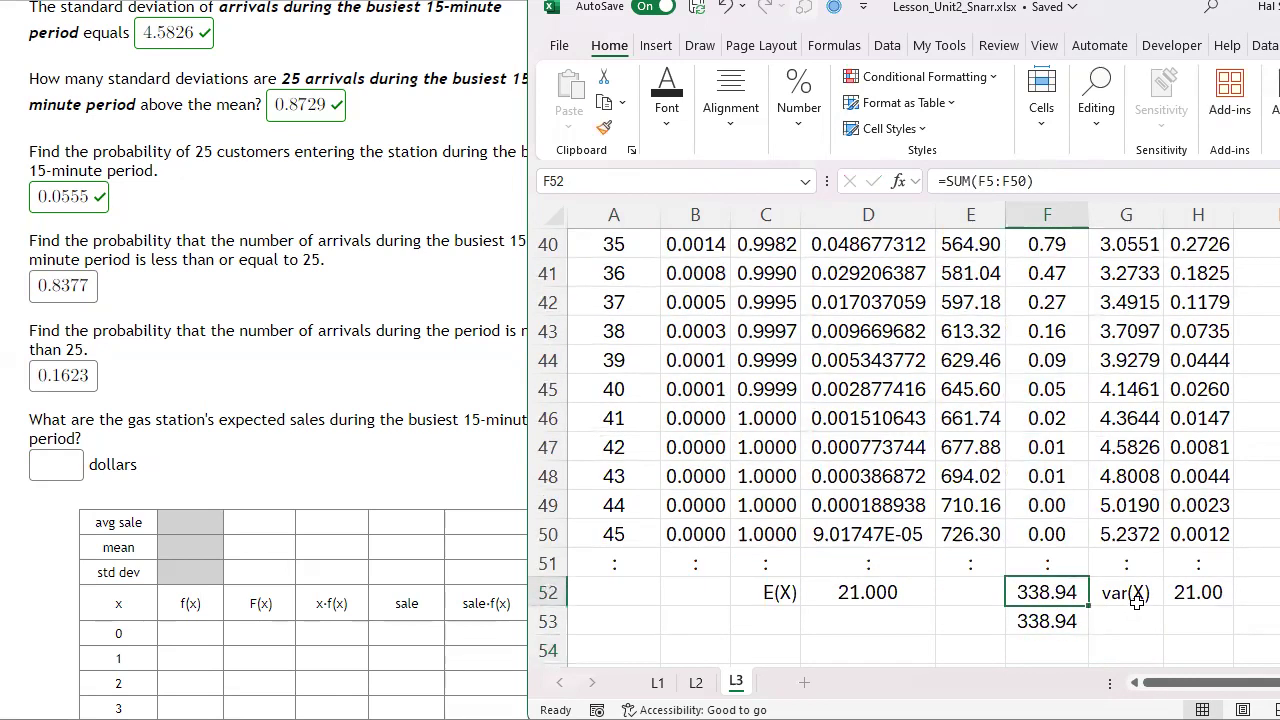
pyautogui.hotkey('ctrl', 'c')
pyautogui.click(50, 466)
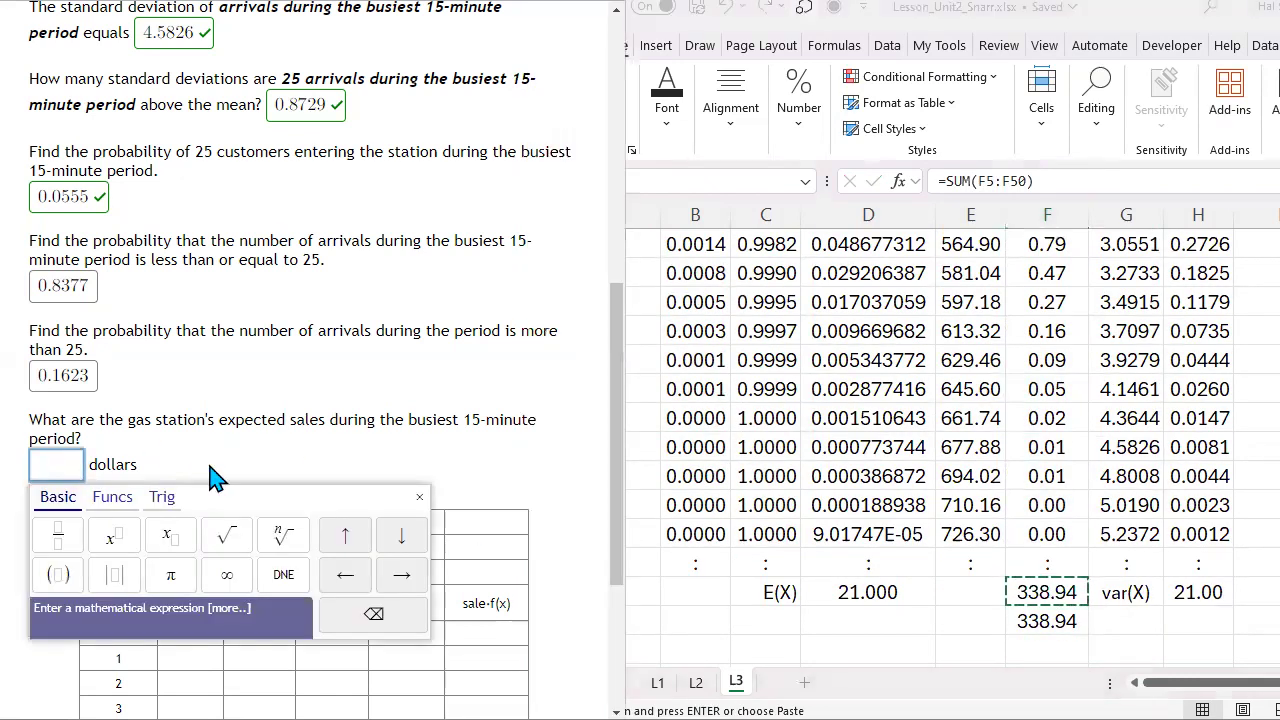
pyautogui.hotkey('ctrl', 'v')
pyautogui.click(338, 422)
# Submit the question and review the grading of the probability and expected sales answers.
pyautogui.scroll(-3, 375, 448)
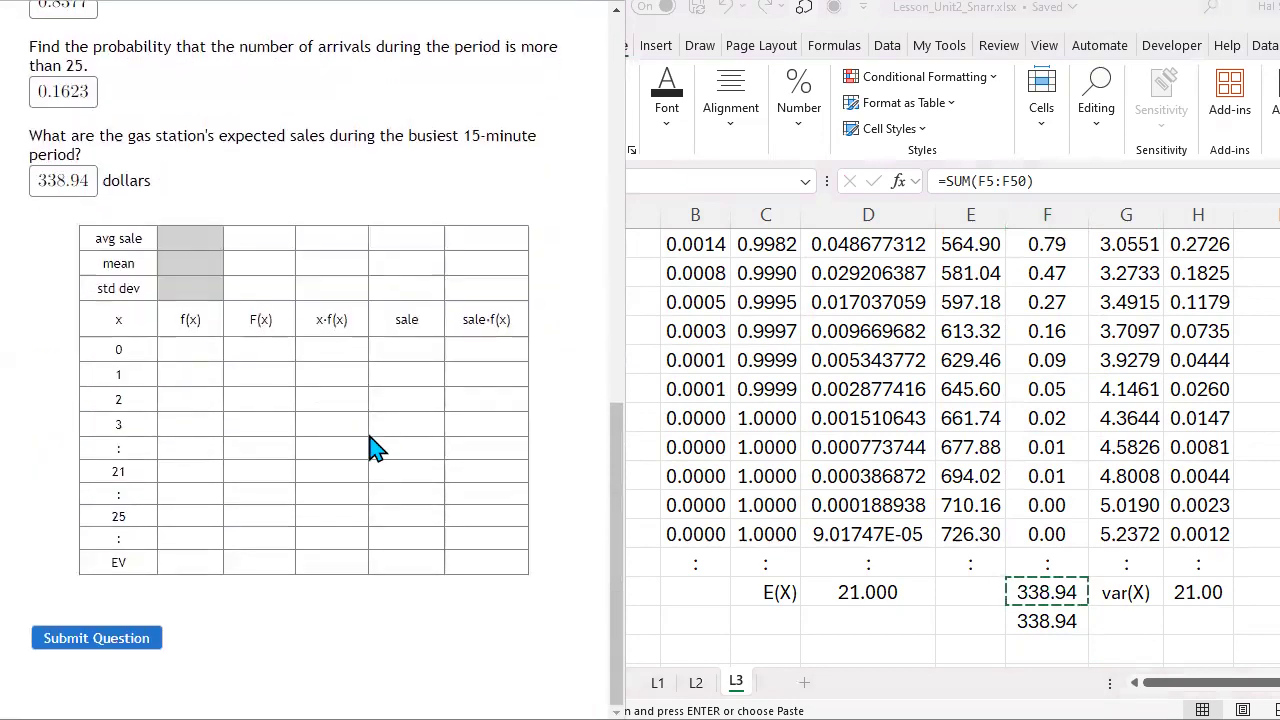
pyautogui.click(120, 632)
pyautogui.scroll(-7, 237, 548)
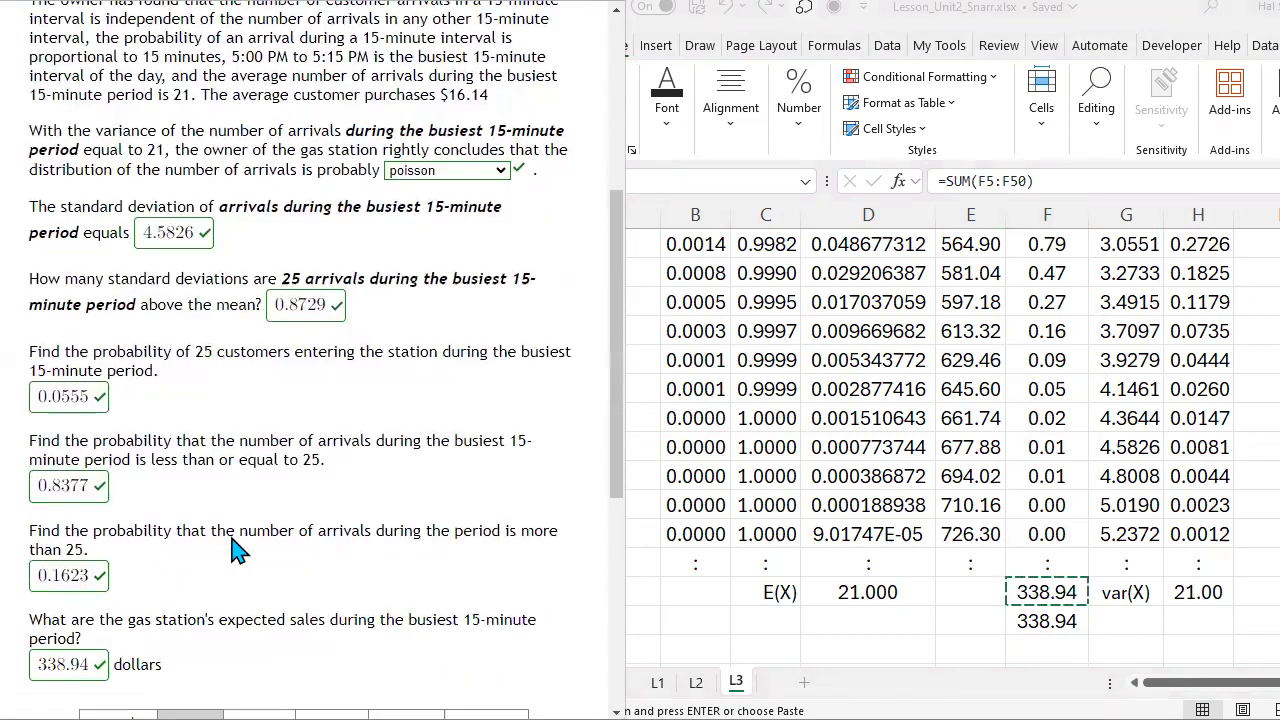